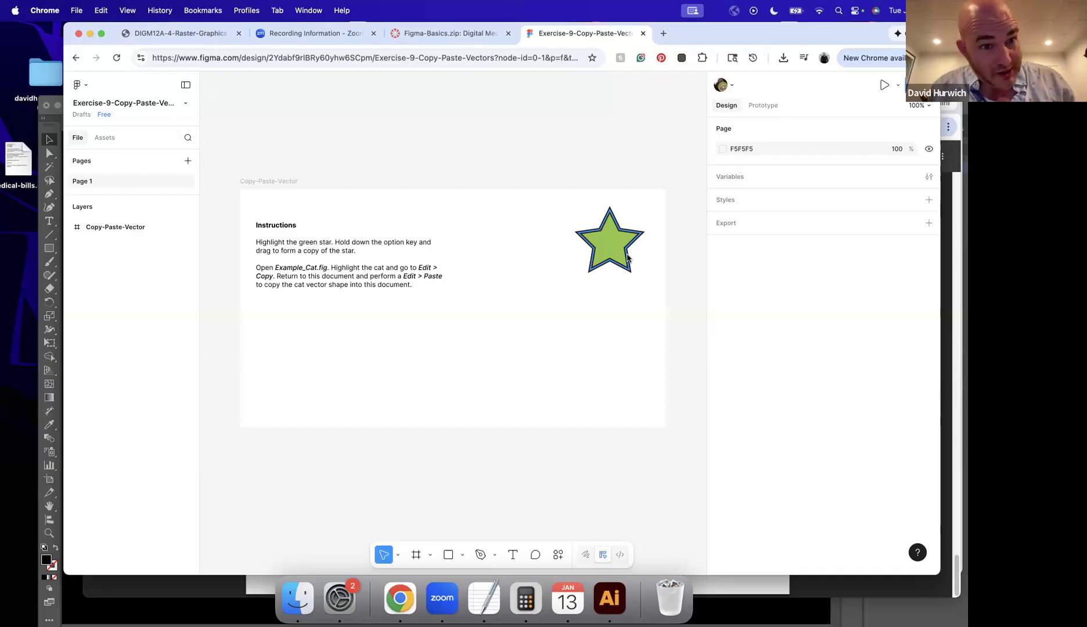
Move the green star slightly to X 609, Y 37 and copy it as SVG.
left_click(616, 234)
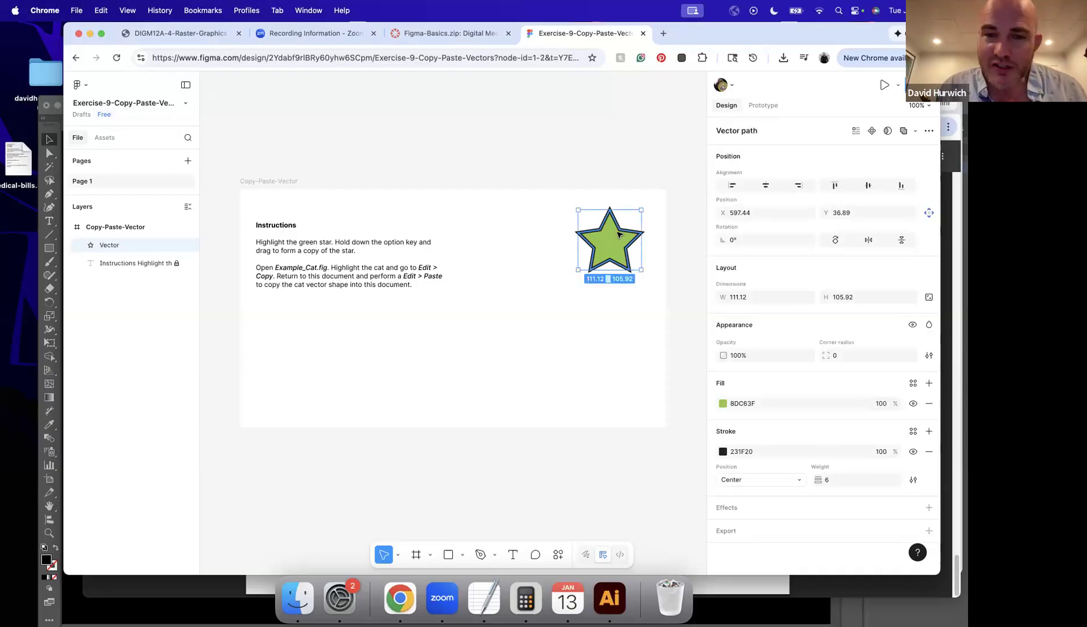
left_click_drag(620, 239, 598, 229)
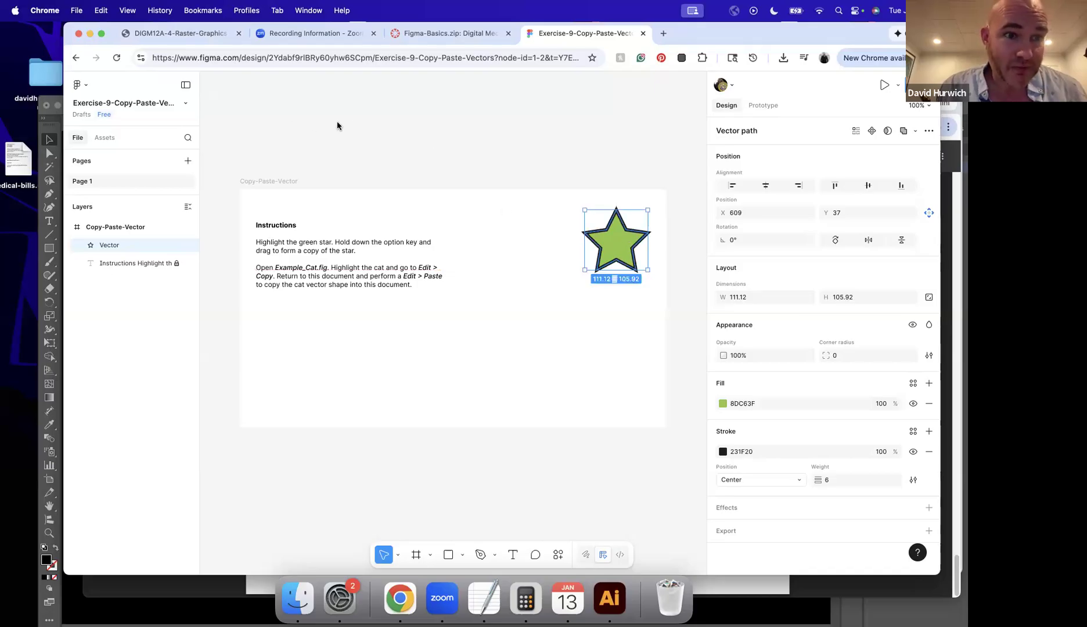
left_click(79, 87)
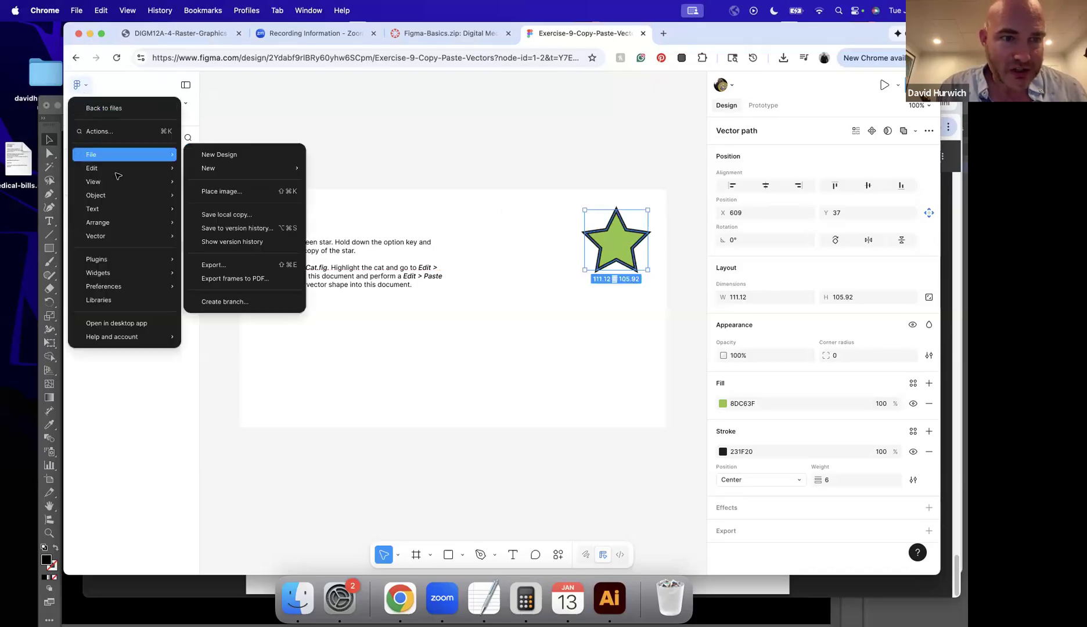
mouse_move(116, 174)
mouse_move(238, 205)
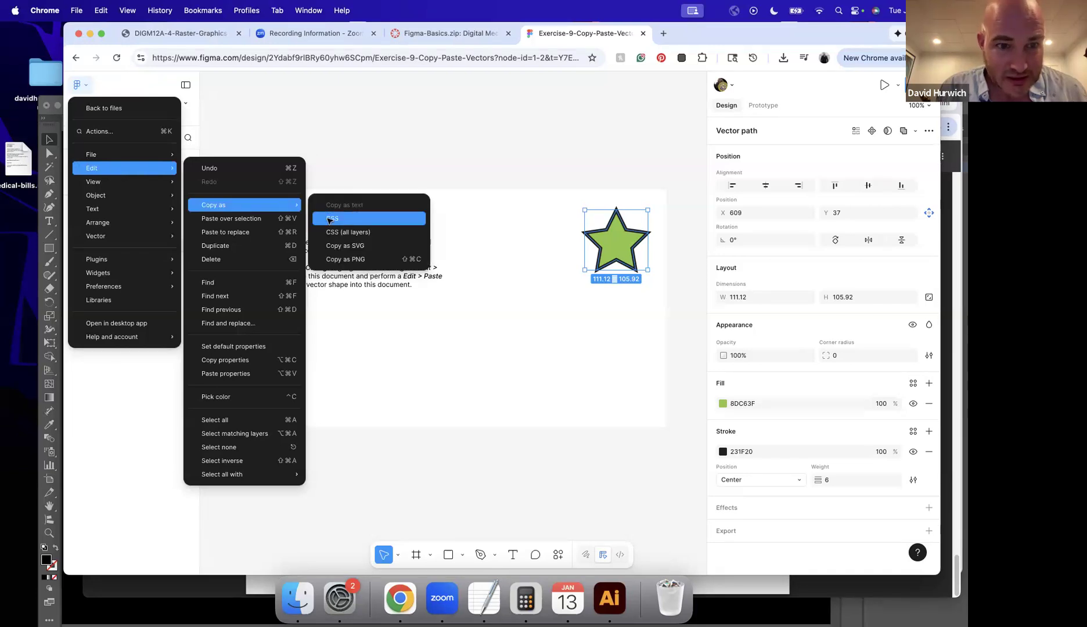
left_click(358, 246)
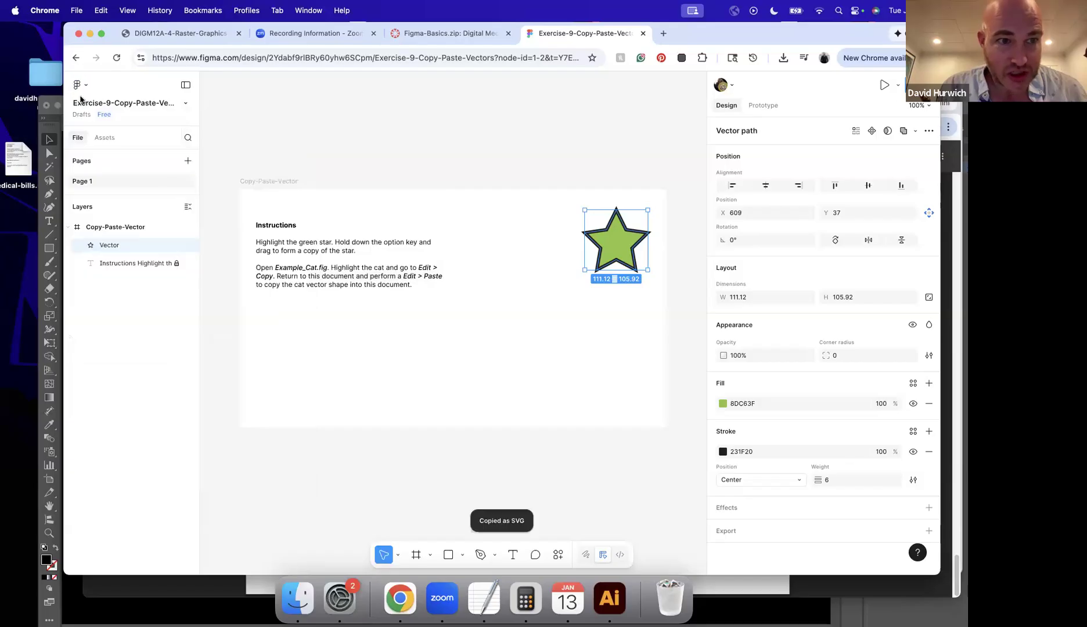
Paste the copied star over the selected original.
left_click(80, 86)
mouse_move(101, 152)
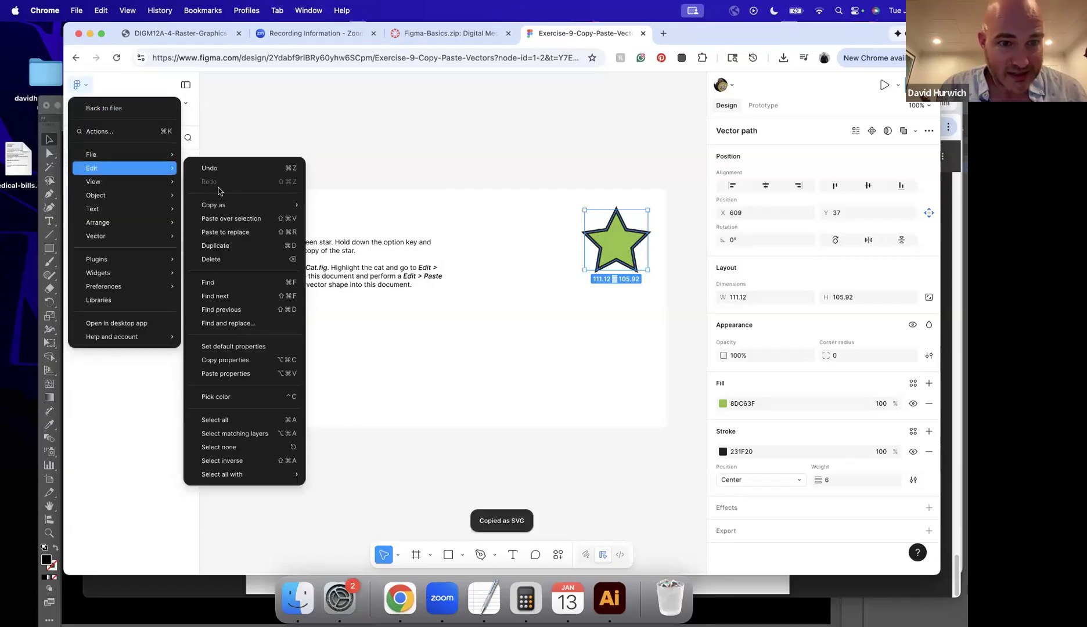
left_click(240, 224)
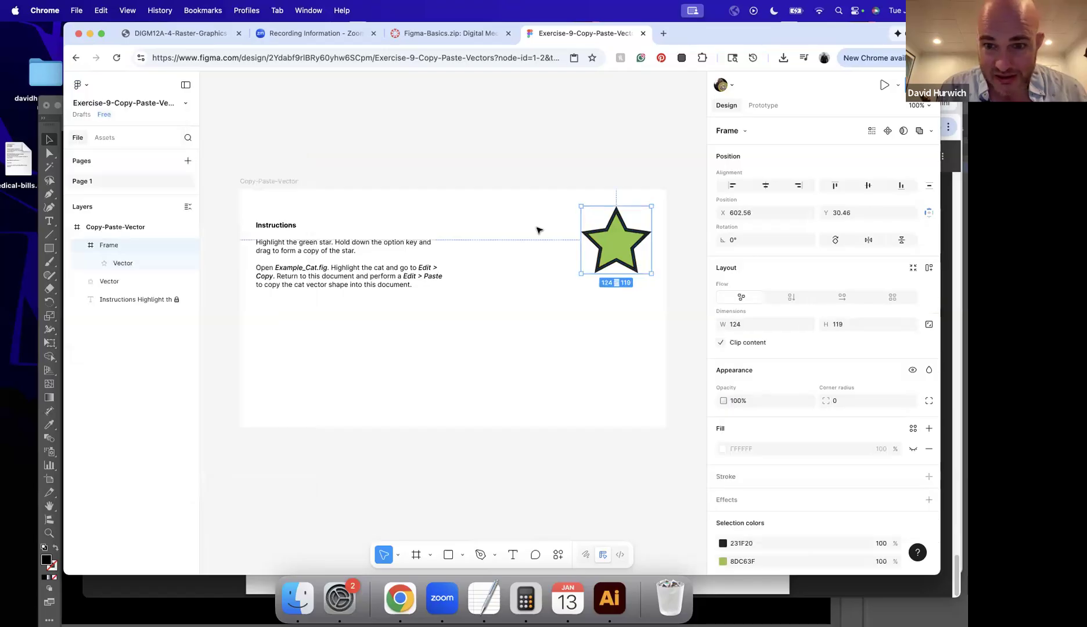
Try moving the pasted star to the left of the original, and undo the move.
left_click_drag(577, 241, 519, 254)
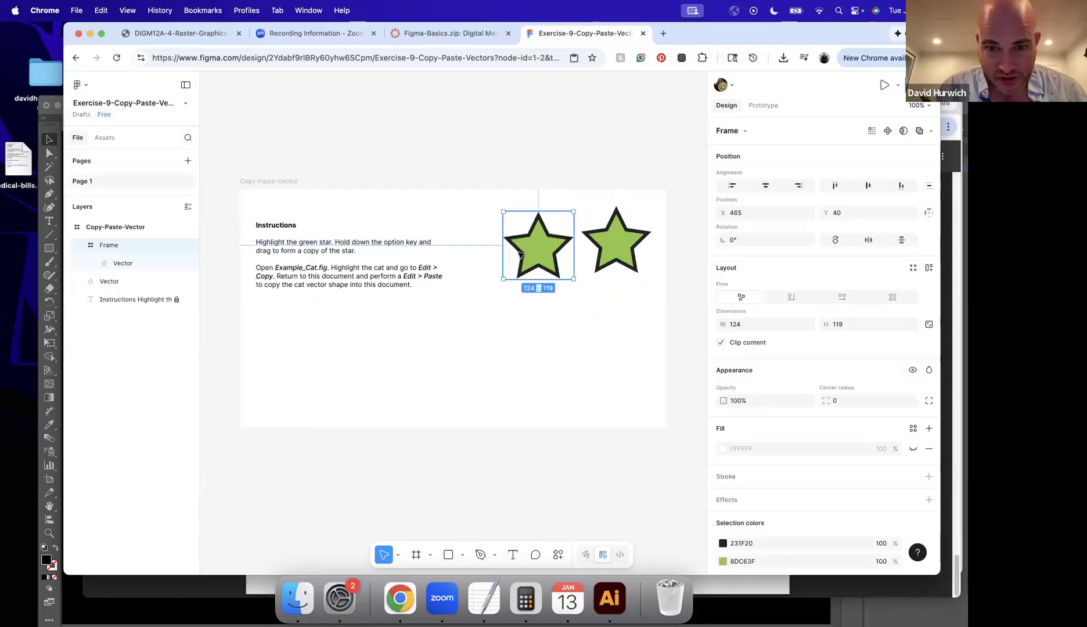
key("super+z")
left_click(78, 84)
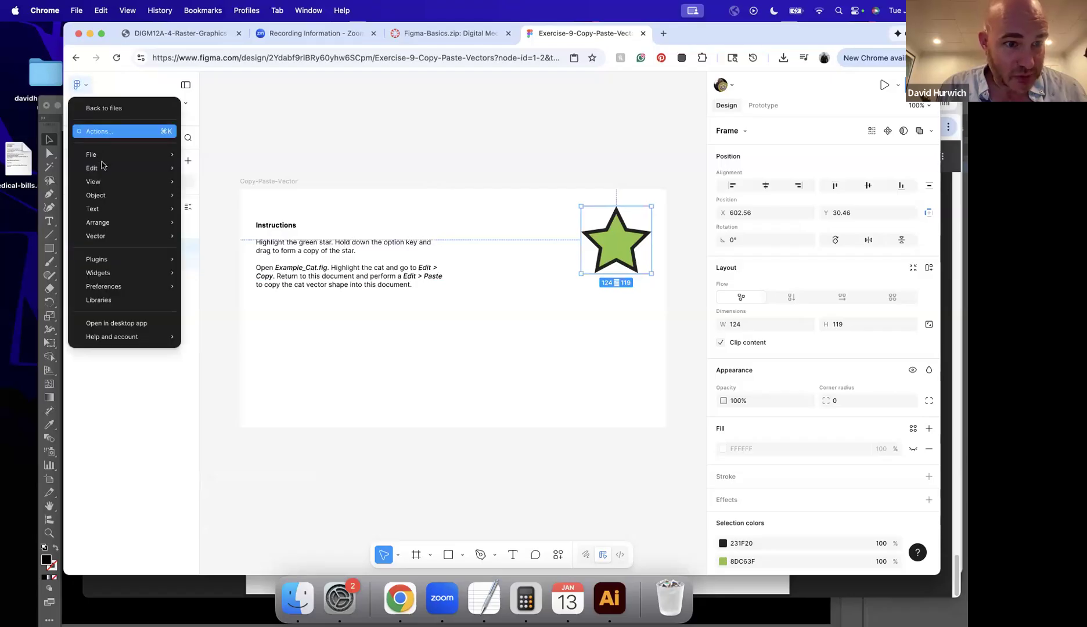
left_click(574, 243)
Duplicate the star frame into four copies spread to the left of and below the original.
left_click_drag(595, 248, 482, 260)
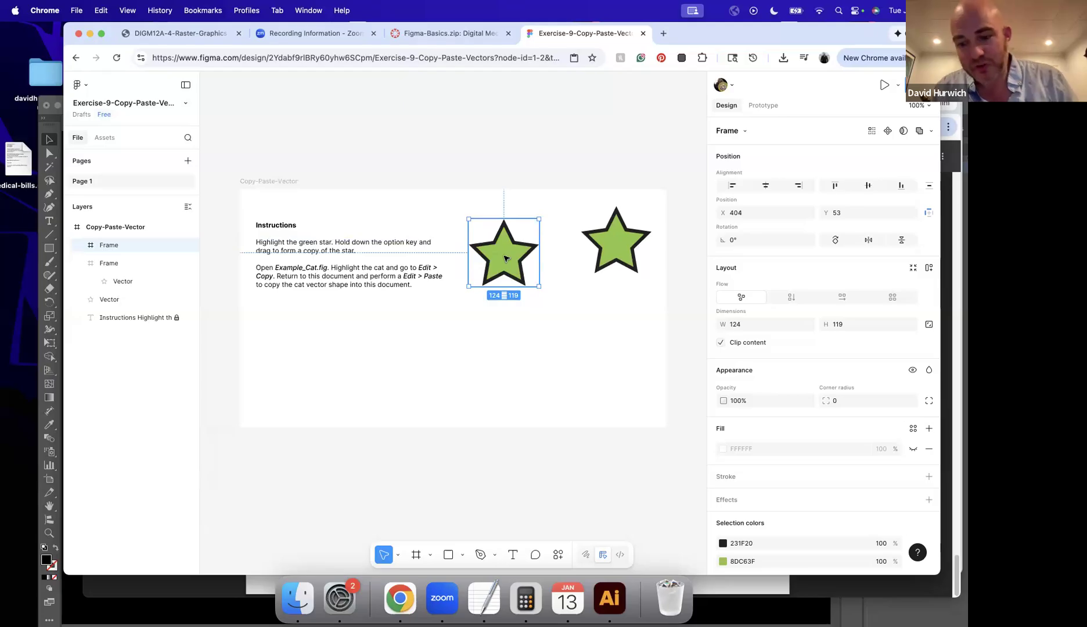
key("super+z")
left_click_drag(627, 245, 653, 320)
left_click_drag(579, 345, 496, 358)
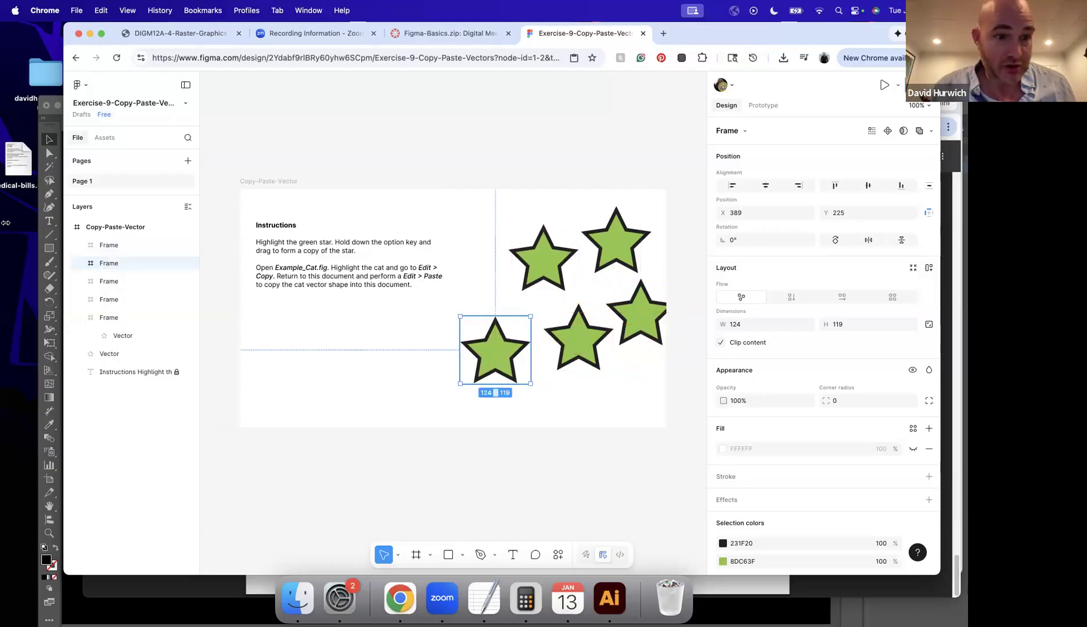
Delete the four duplicated stars, keeping only the star in the upper-right corner of the frame.
left_click(568, 326)
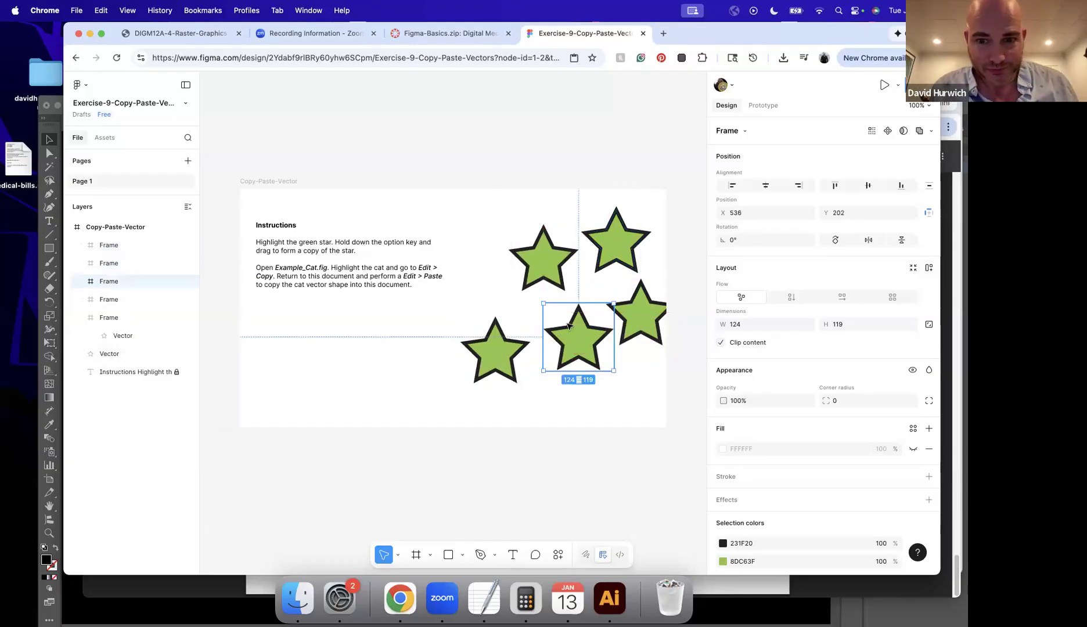
key("Delete")
left_click(637, 315)
key("Delete")
left_click(547, 264)
key("Delete")
left_click(511, 358)
key("Delete")
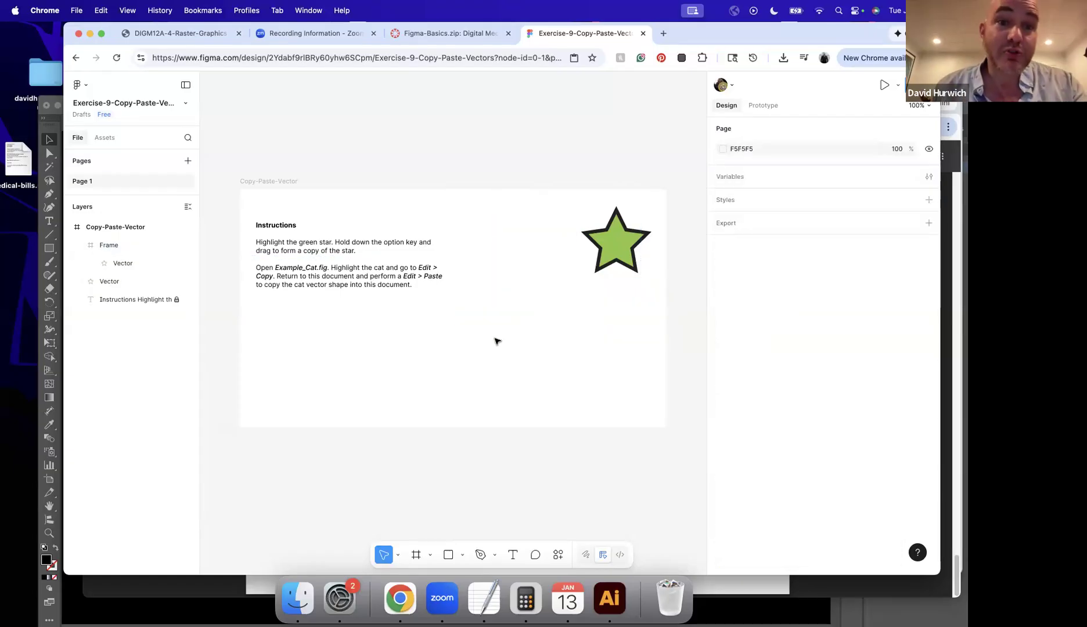
Return to the file browser and open the Example-Cat file.
left_click(87, 84)
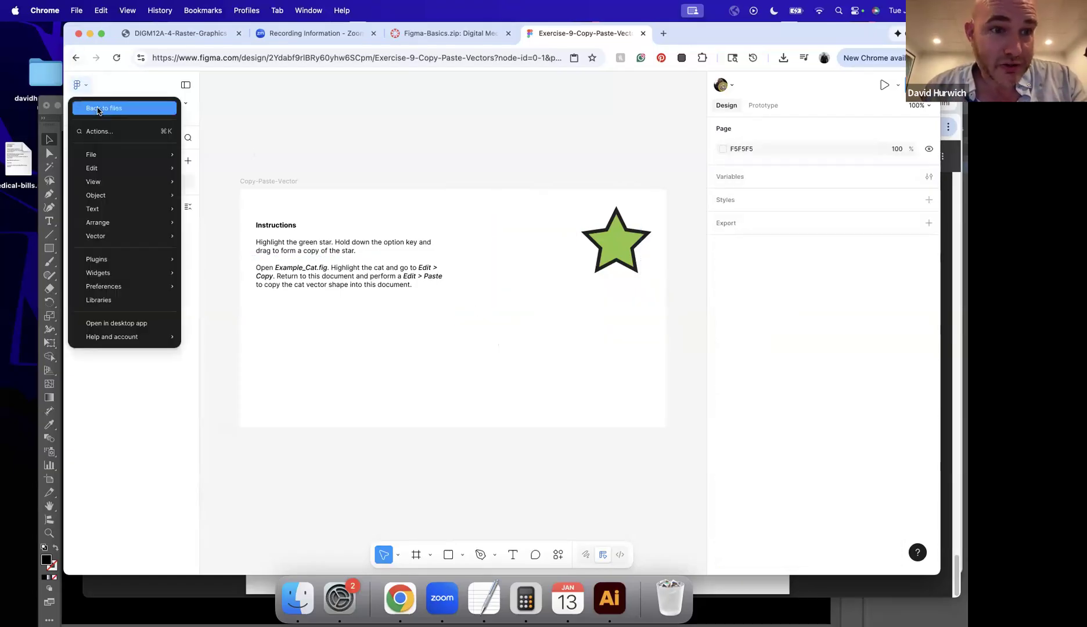
left_click(98, 108)
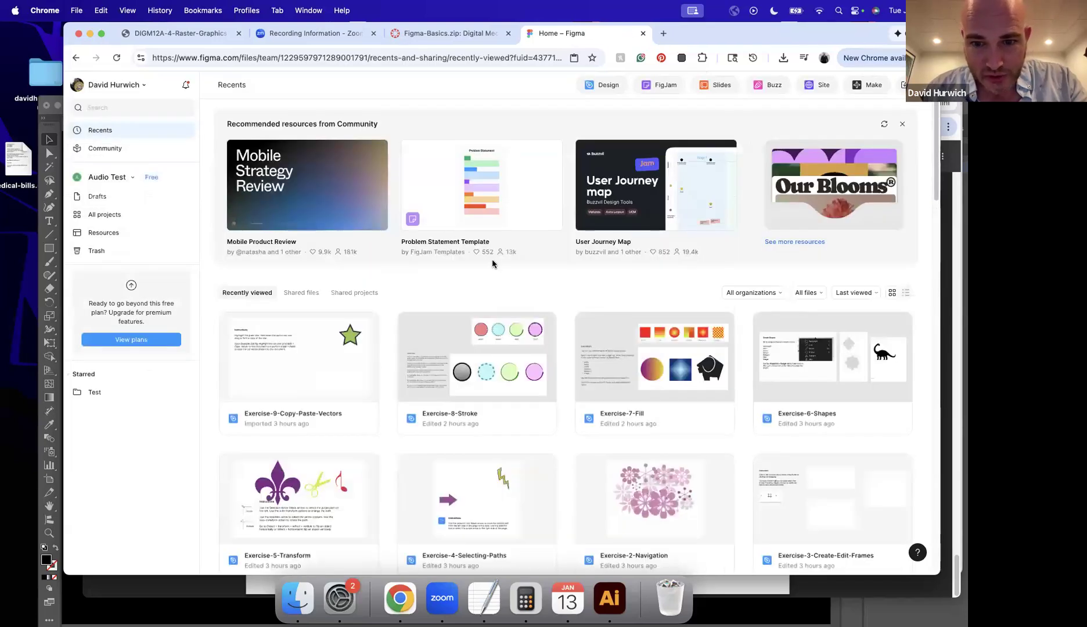
scroll(491, 262, "down", 4)
scroll(491, 261, "down", 2)
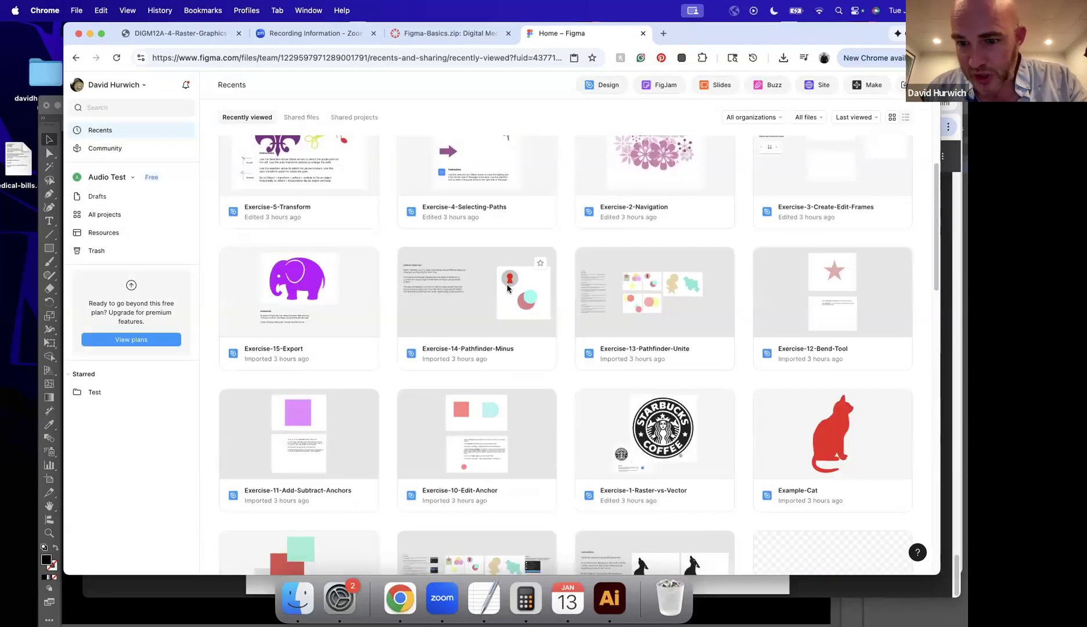
left_click(824, 423)
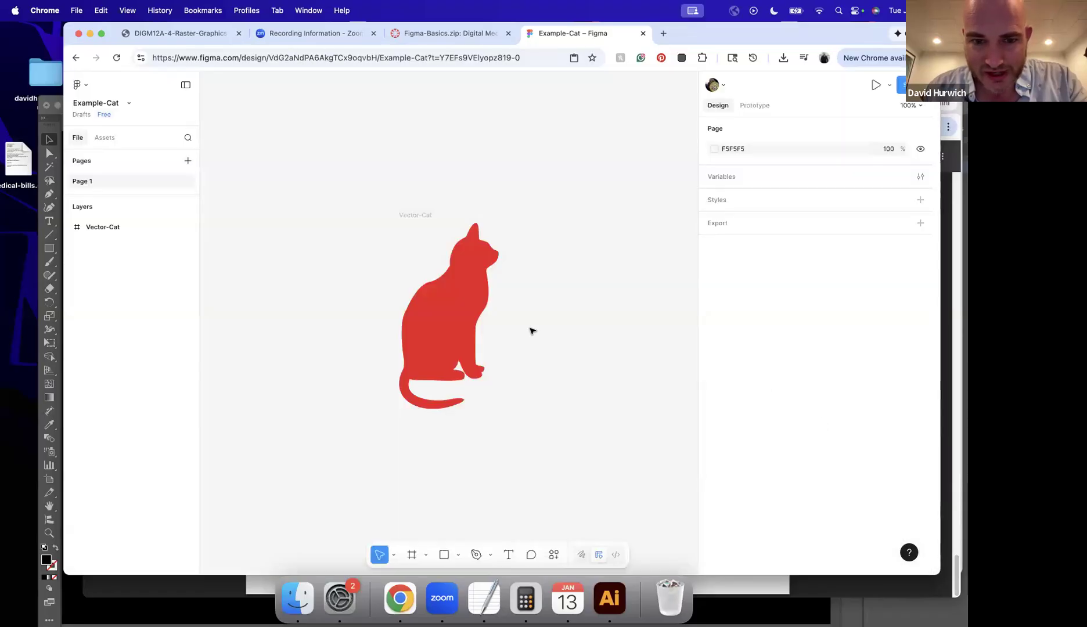
Move the red cat vector to X 42, Y 19 within its frame and copy it as SVG.
mouse_move(459, 321)
left_mouse_down()
mouse_move(447, 330)
mouse_move(474, 330)
left_mouse_up()
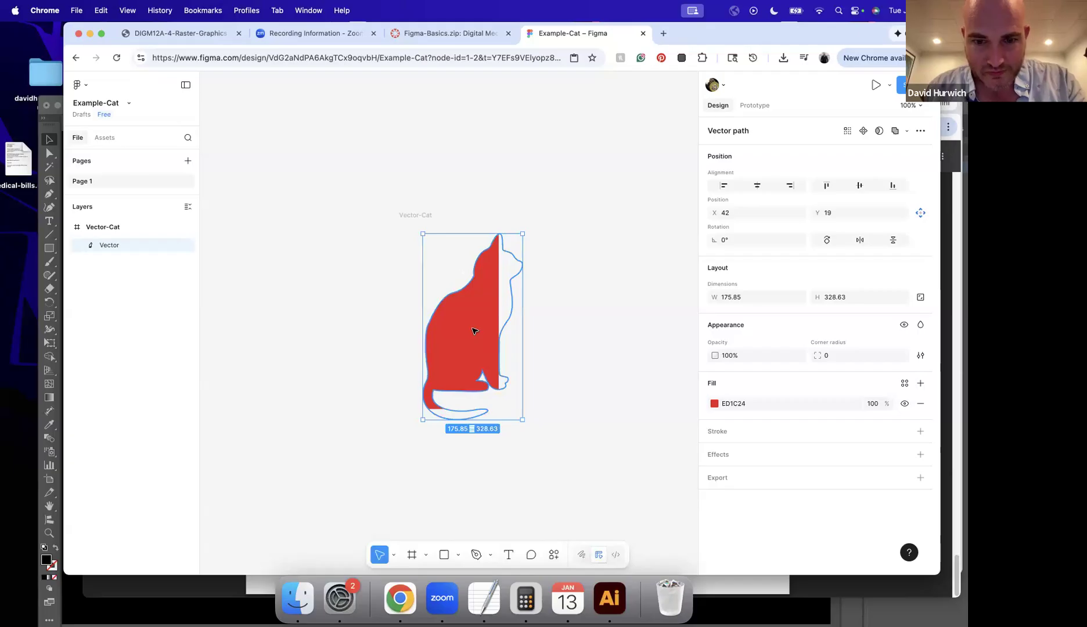
left_click(80, 85)
mouse_move(116, 168)
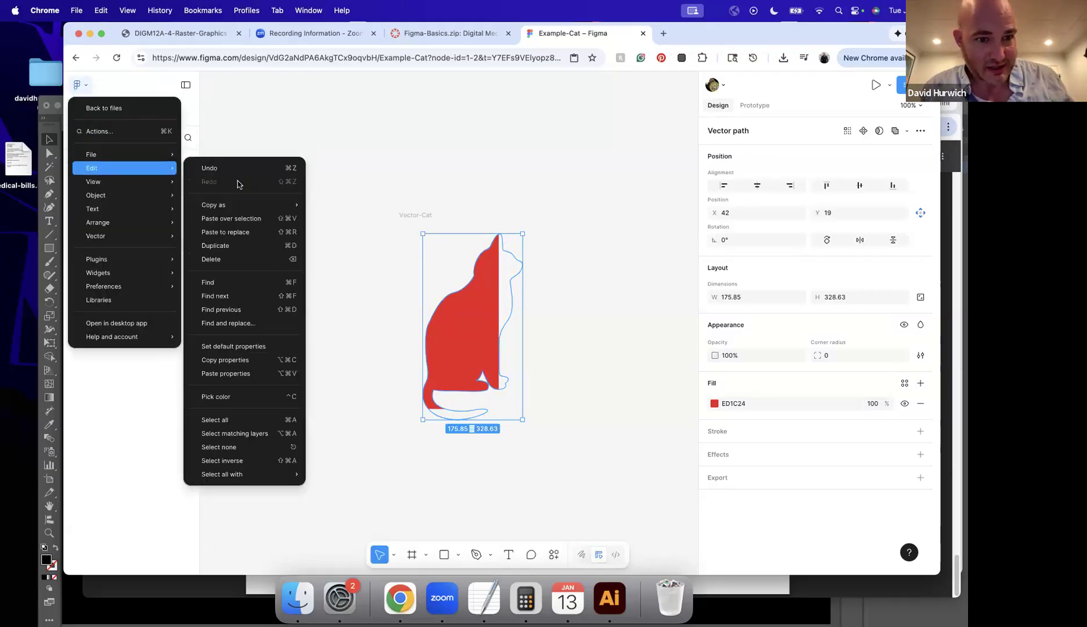
mouse_move(253, 209)
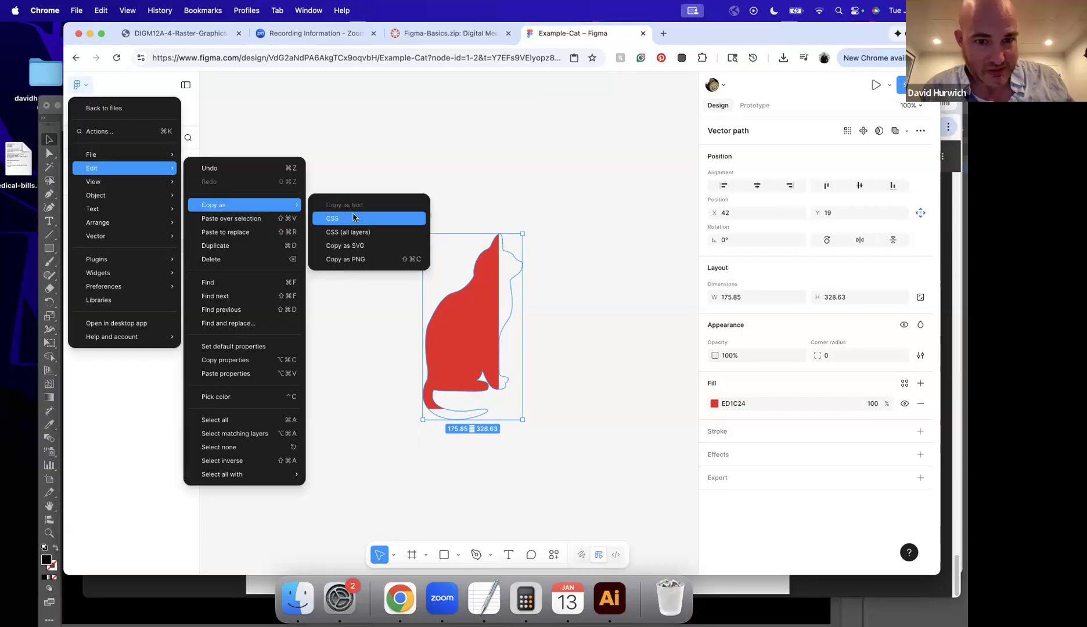
left_click(365, 250)
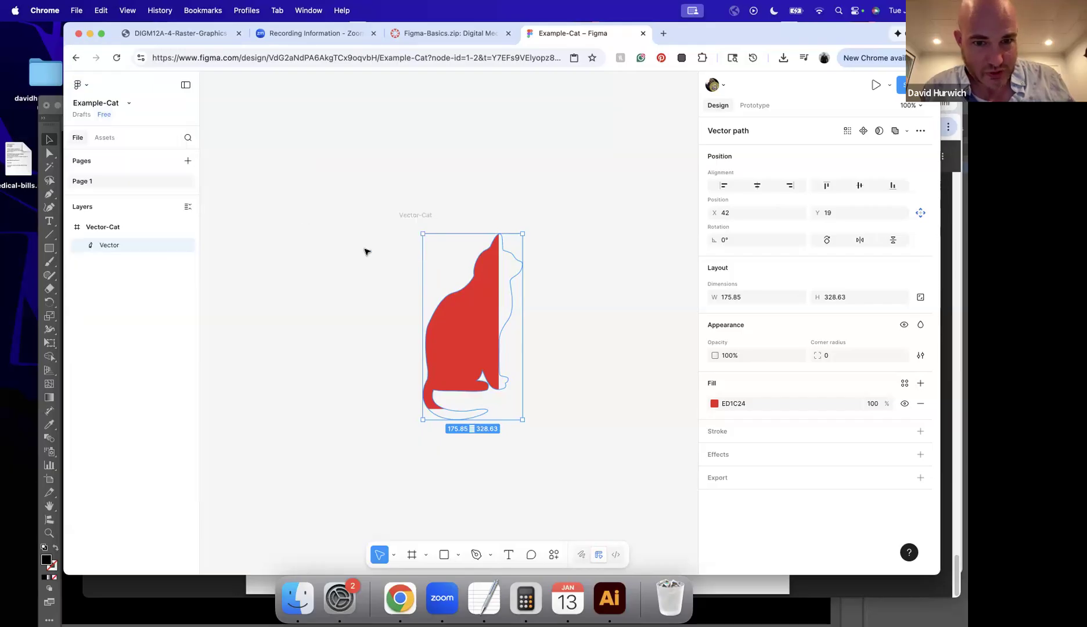
Go back to the recent files and reopen Exercise-9-Copy-Paste-Vectors.
left_click(77, 85)
left_click(98, 109)
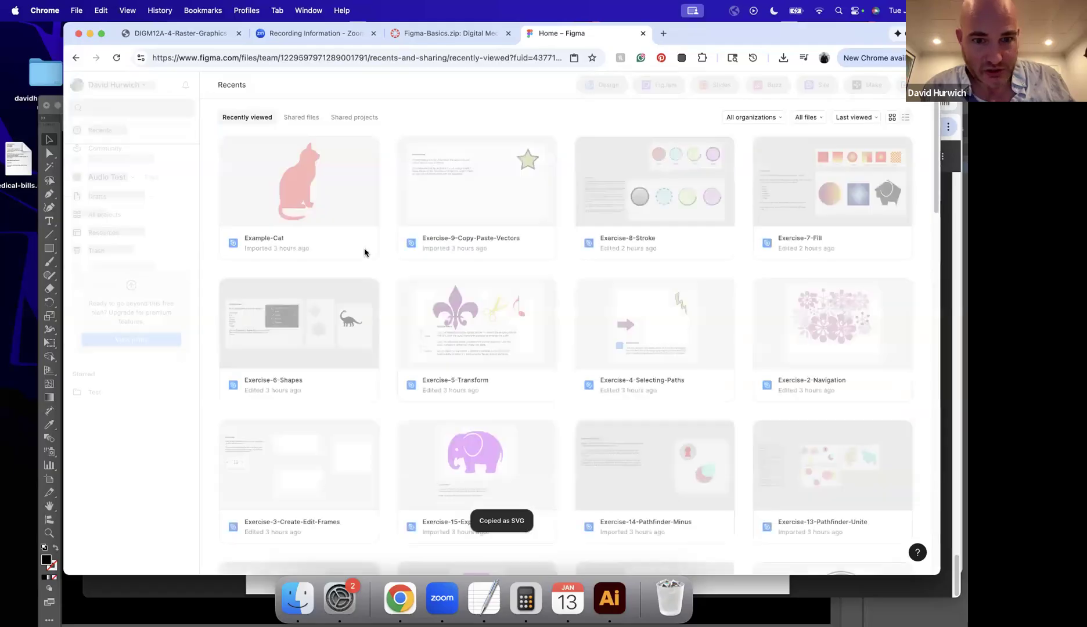
double_click(513, 364)
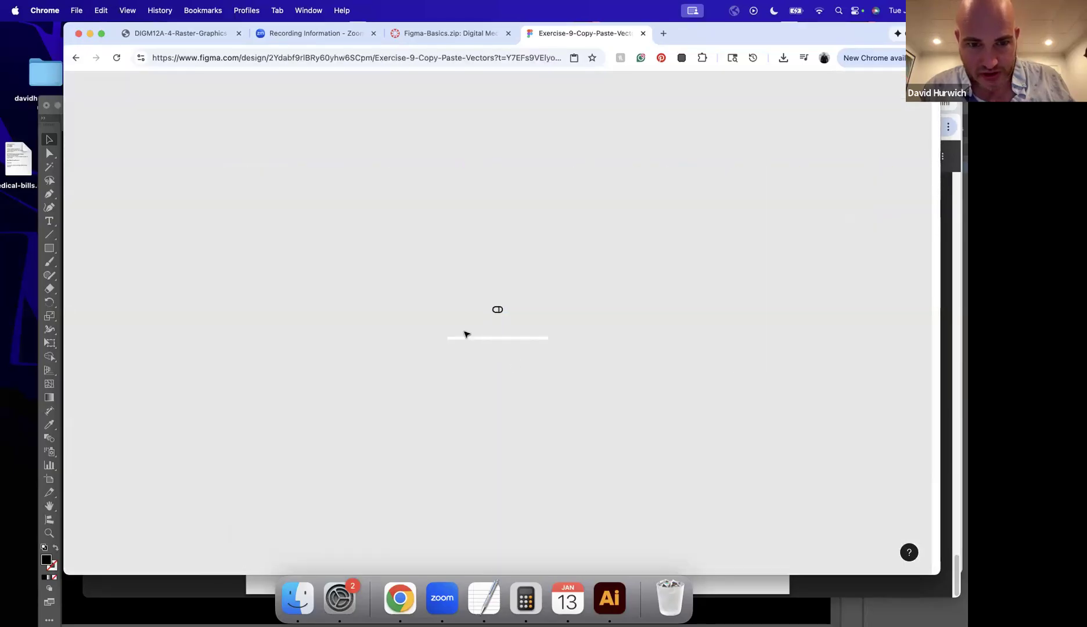
Paste the copied cat vector into the Copy-Paste-Vector frame.
left_click(74, 85)
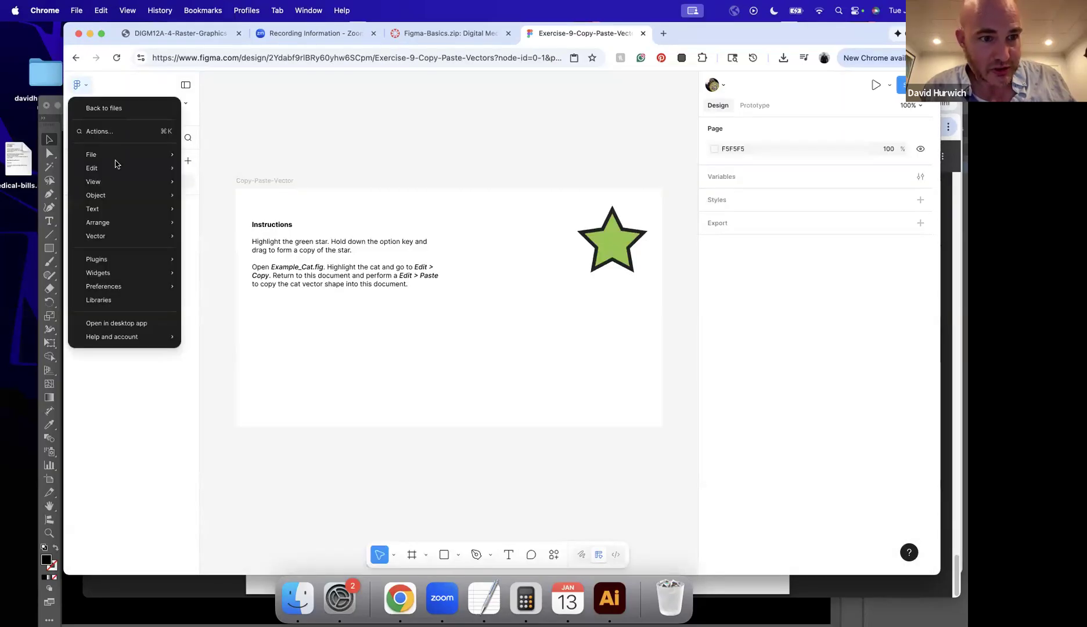
mouse_move(92, 168)
left_click(395, 297)
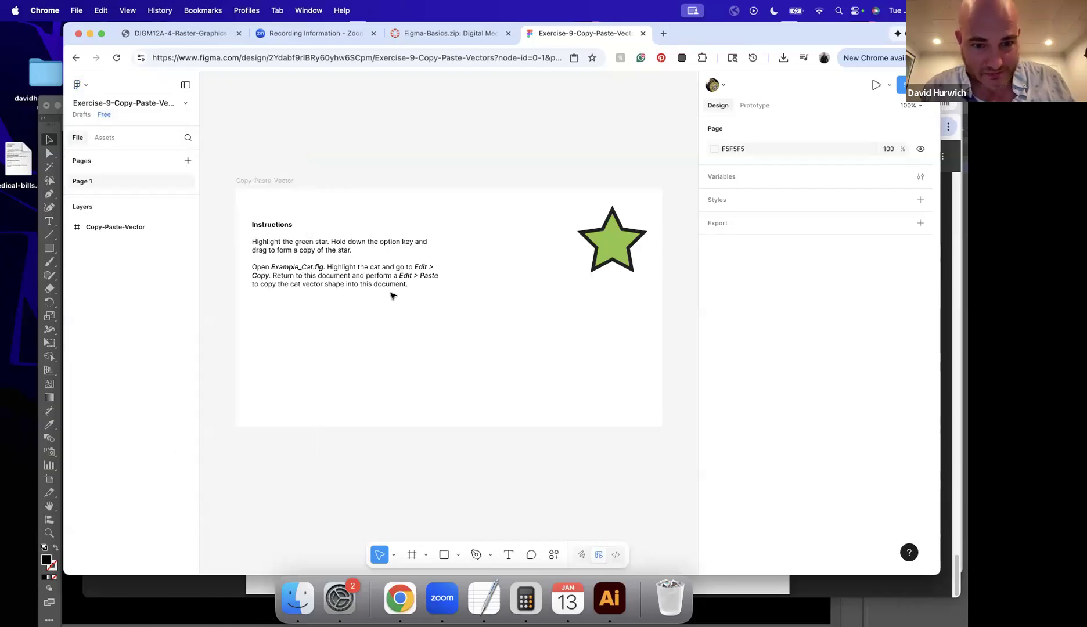
key("super+v")
Scale the pasted cat vector to about 104 × 194 and move its enclosing frame to X 489, Y 56.
double_click(458, 297)
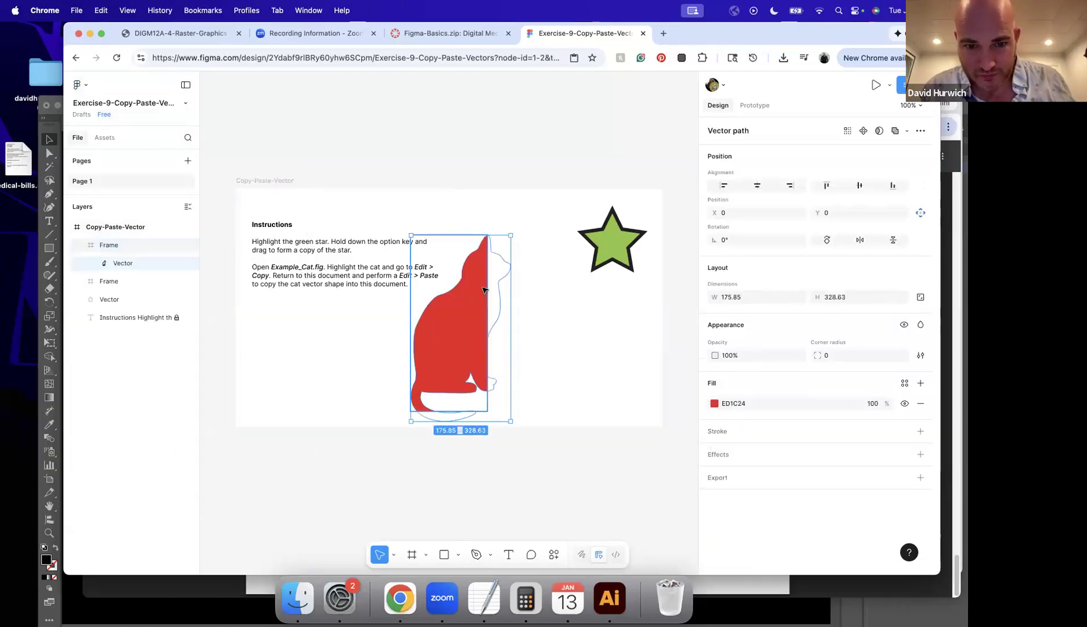
left_click_drag(486, 250, 555, 304)
left_click(479, 282)
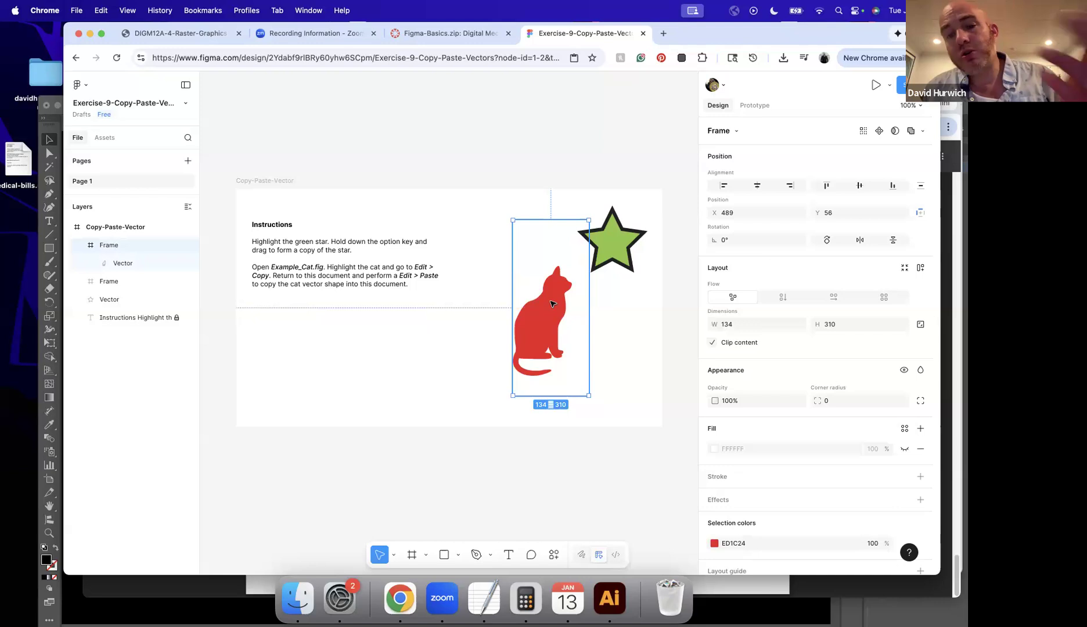
Move the cat's Vector layer out of its pasted frame and delete the emptied frame.
left_click(124, 264)
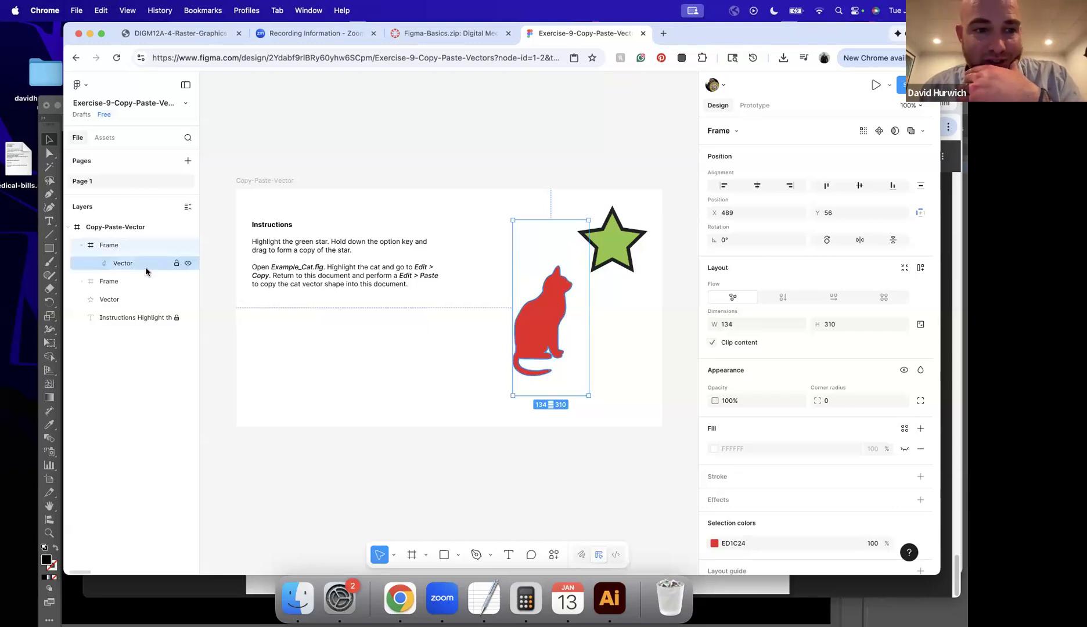
left_click_drag(130, 247, 127, 238)
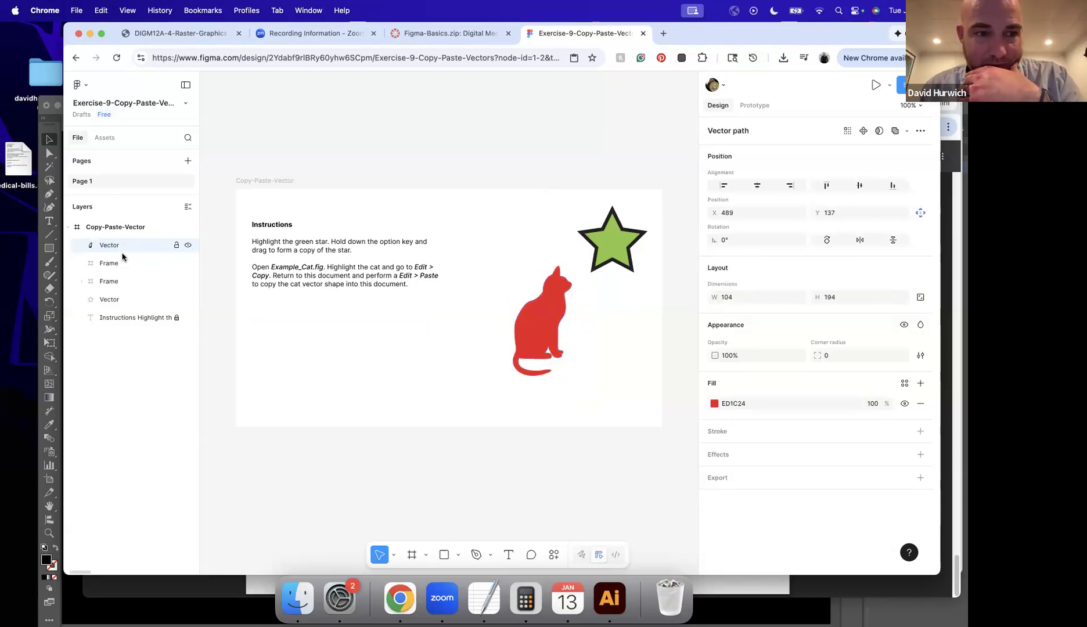
left_click(122, 263)
key("Delete")
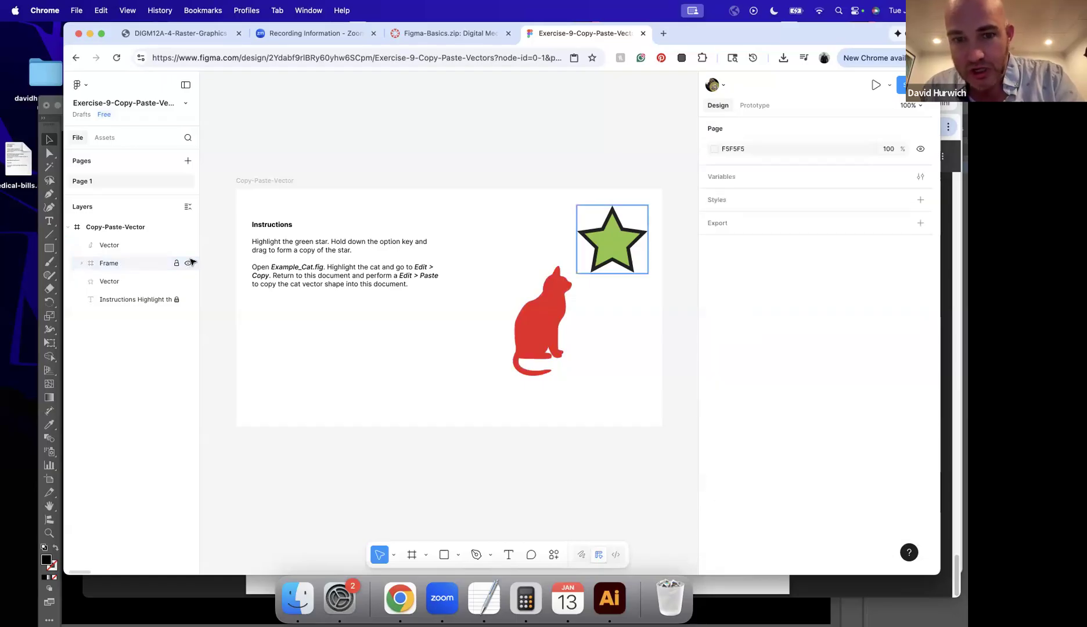
Enlarge the cat to about 134 × 242 and move it to X 397, Y 129.
left_click(538, 318)
left_click_drag(572, 370, 495, 354)
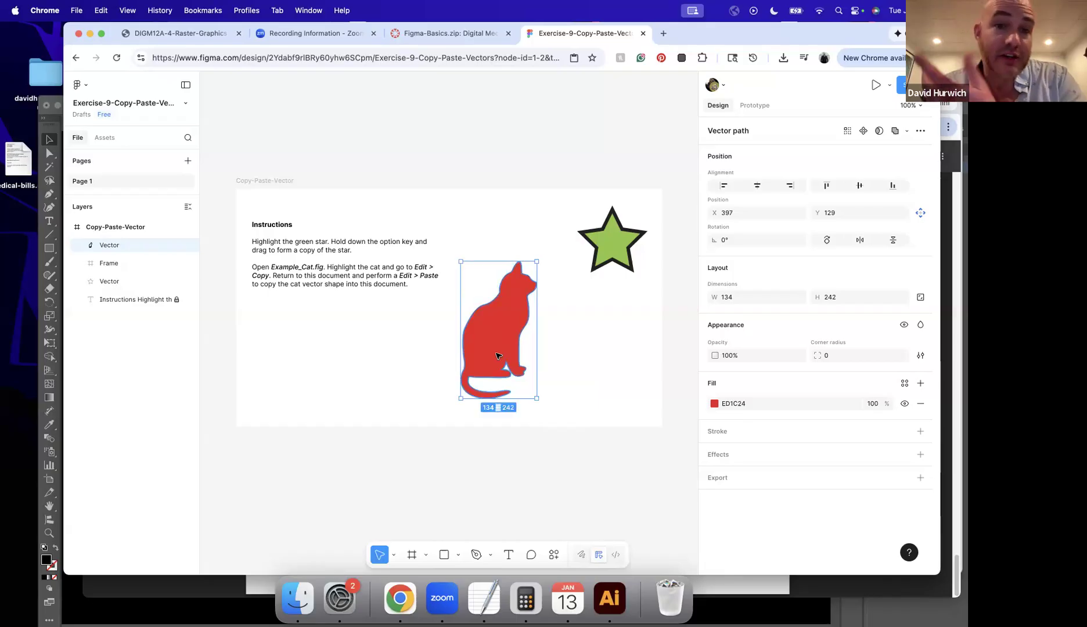
Duplicate the green star twice, placing one copy below the original and one to its upper left.
left_click(613, 244)
left_click_drag(614, 247, 531, 221)
Move and shrink the cat to about 118 × 214 at X 336, Y 206, and flip it horizontally.
left_click_drag(513, 354, 478, 384)
mouse_move(502, 289)
left_mouse_down()
mouse_move(529, 242)
mouse_move(488, 304)
left_mouse_up()
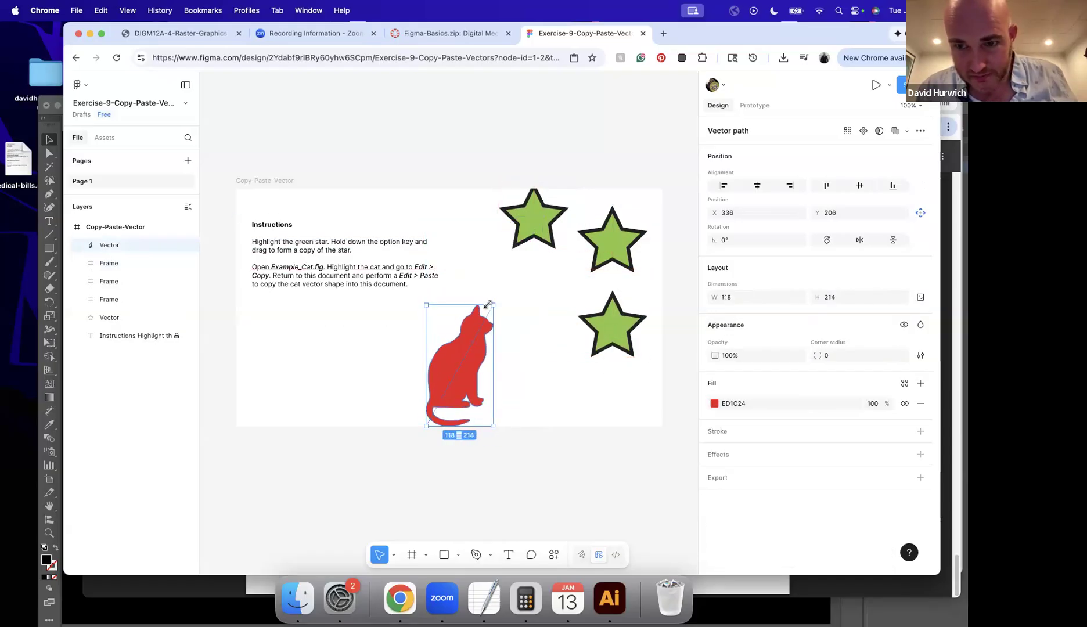
left_click(865, 244)
Duplicate the flipped cat twice toward the left, scaling the smallest copy to about 81 × 146 at X 277, Y 241.
left_click_drag(490, 376, 406, 375)
left_click_drag(440, 302, 417, 344)
left_click_drag(406, 387, 426, 368)
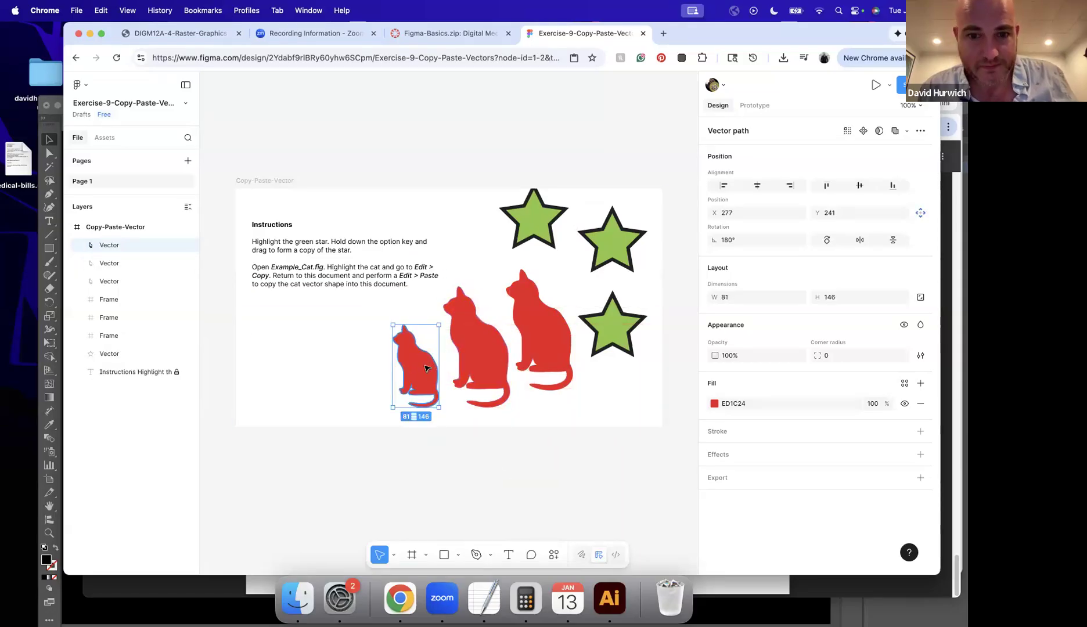
Deselect the cat and return to the recent files.
left_click(312, 336)
left_click(85, 86)
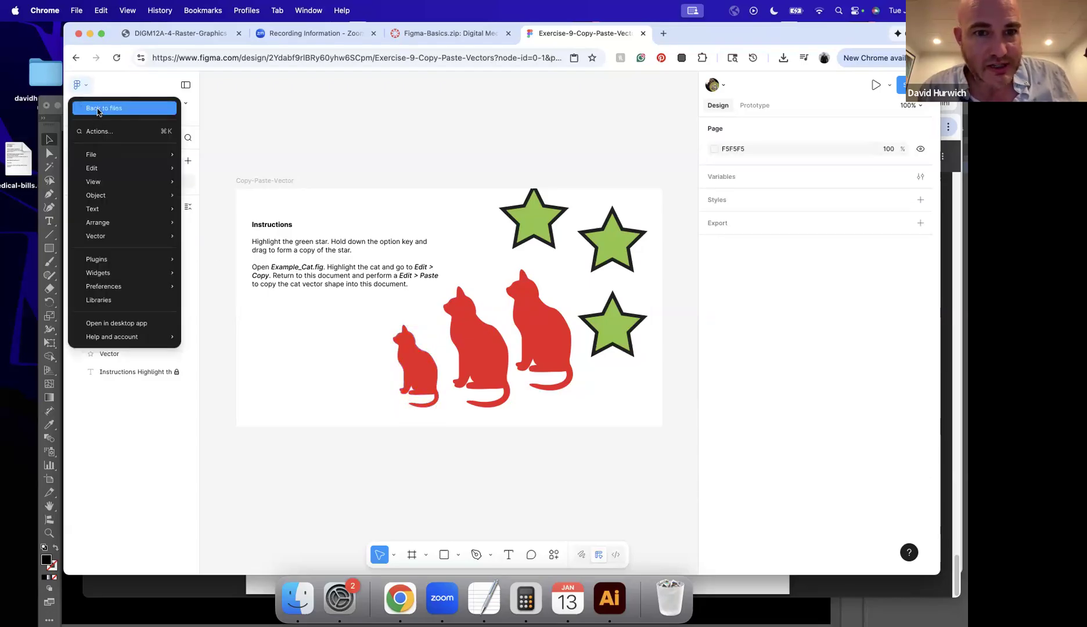
left_click(98, 110)
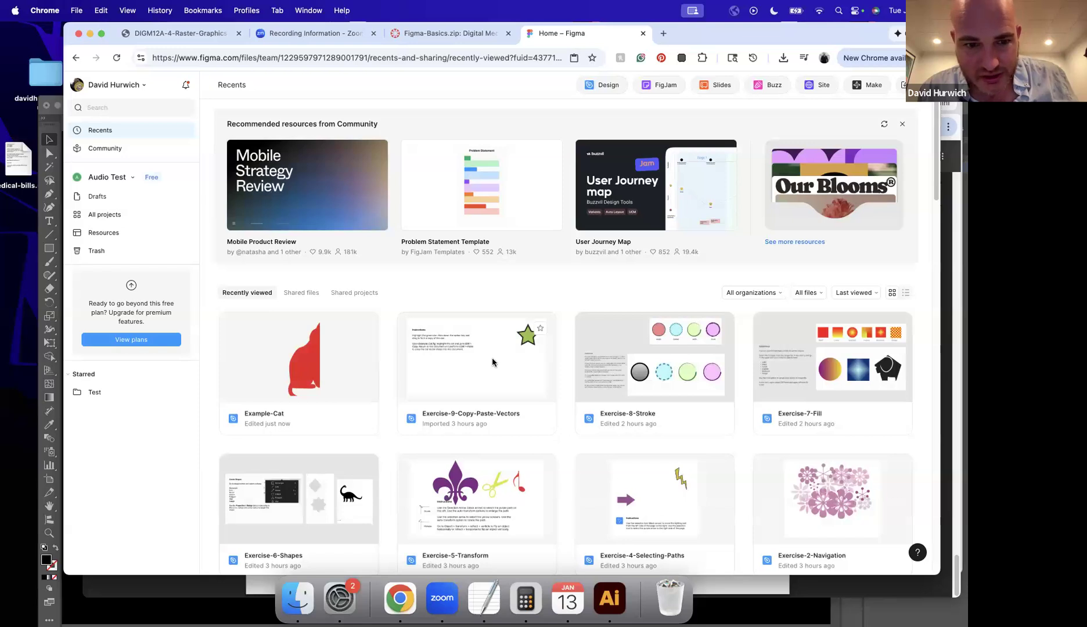
Open the Exercise-10-Edit-Anchor file from the recent files and select the red square in the Work Space frame.
scroll(662, 335, "down", 5)
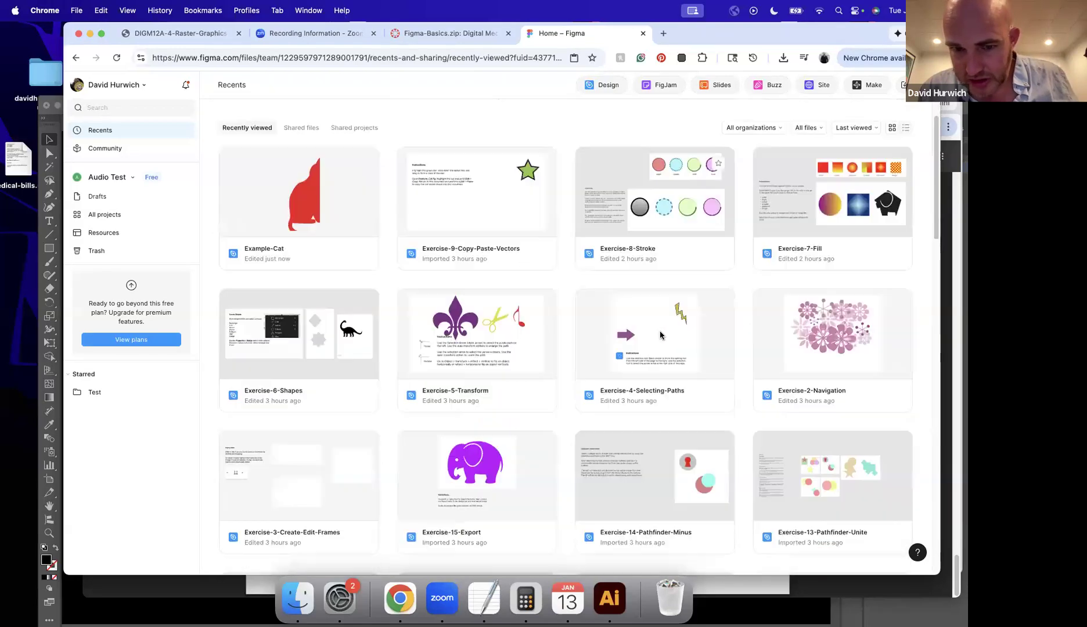
scroll(659, 333, "down", 3)
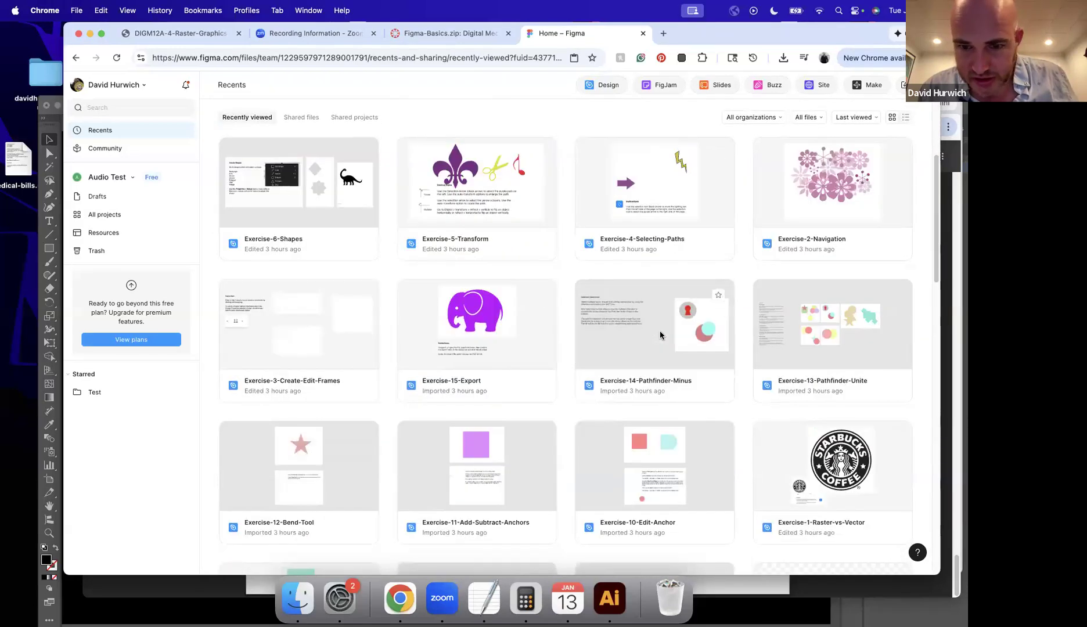
scroll(660, 330, "down", 2)
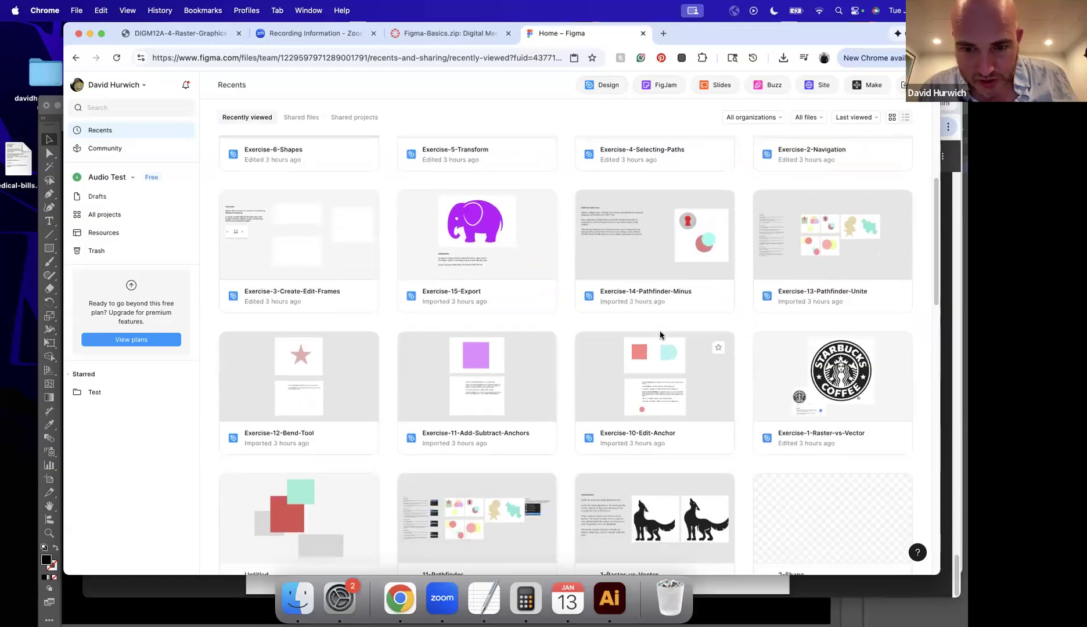
left_click(658, 321)
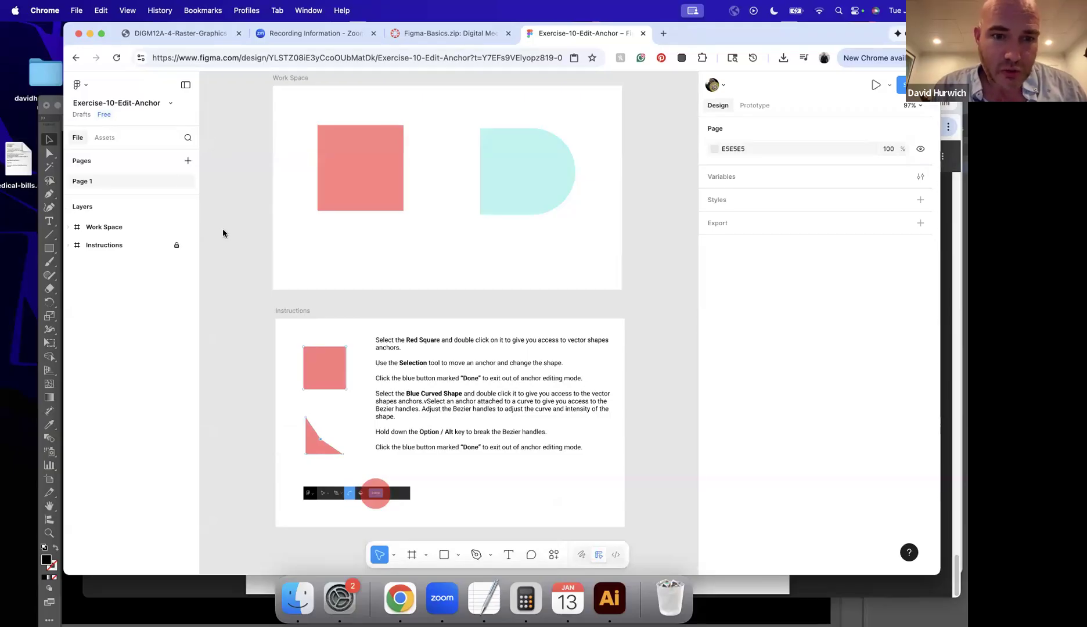
left_click_drag(254, 252, 391, 311)
left_click(502, 289)
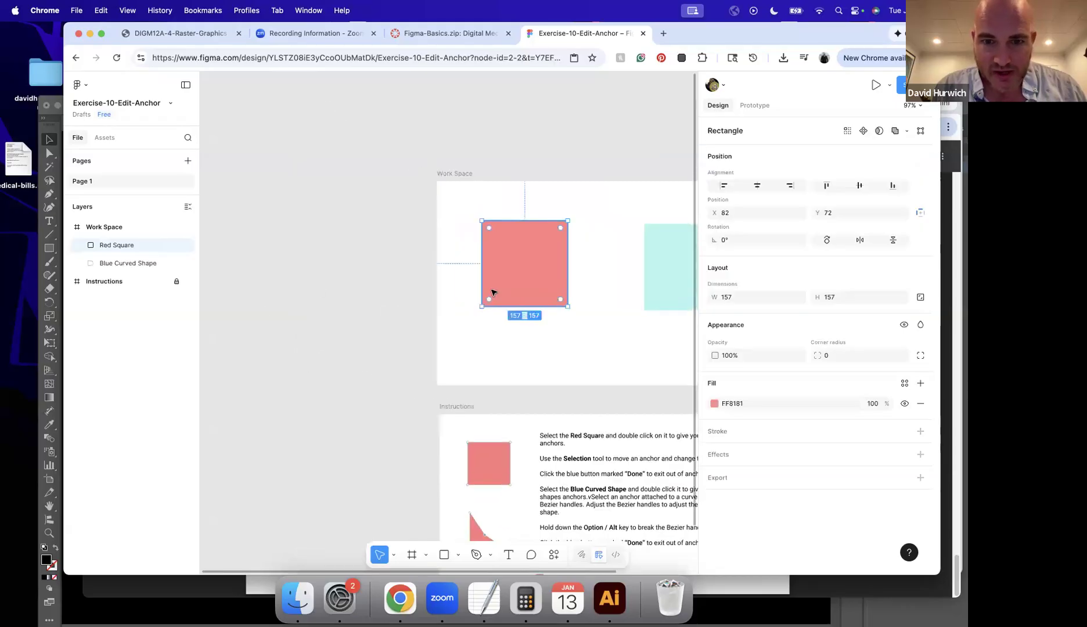
Switch to the TextEdit notes and add the line "Anchor points" after a blank line below the SVG entry.
left_click(483, 598)
key("Return")
key("Return")
type("amc")
key("BackSpace")
key("BackSpace")
type("nchor points")
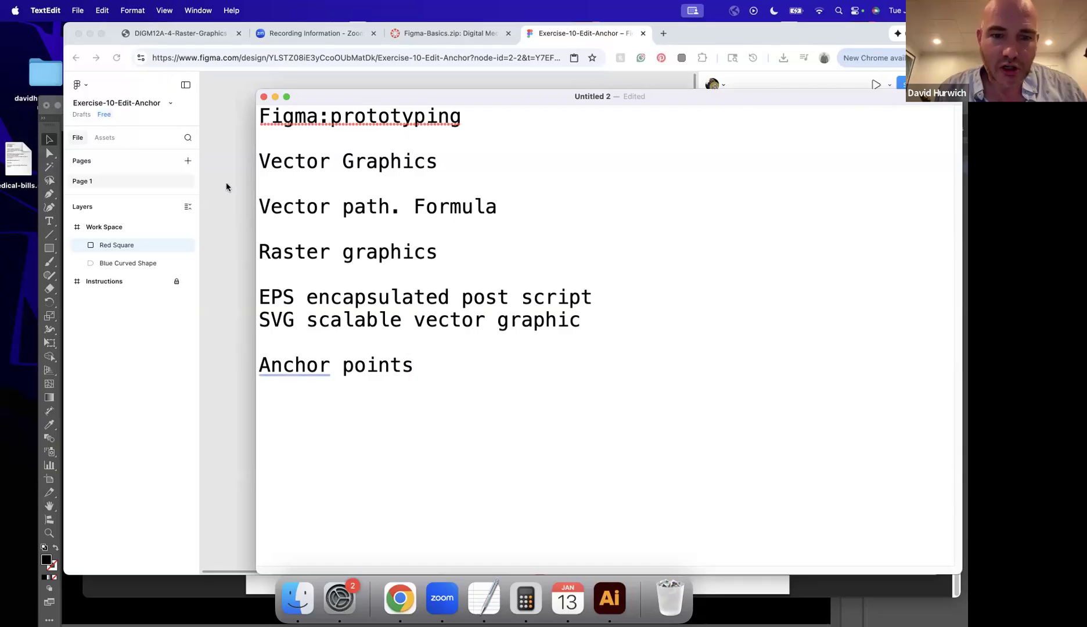
Extend the last line of the notes to read "Anchor points: connect segments.".
left_click(412, 343)
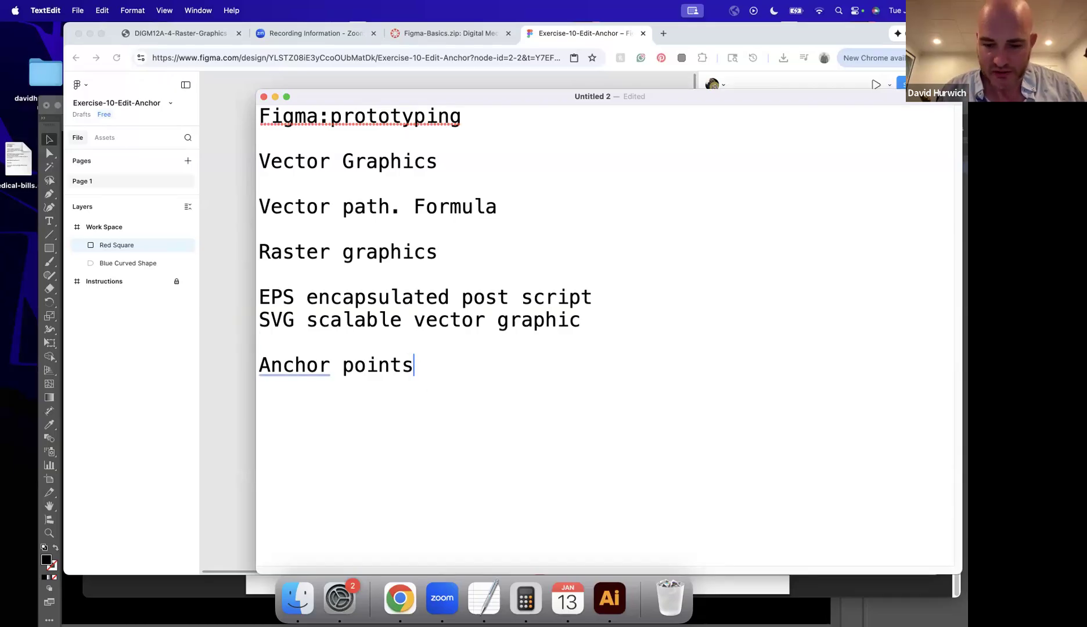
type(": co")
type("ntac")
key("BackSpace")
key("BackSpace")
key("BackSpace")
type("nect")
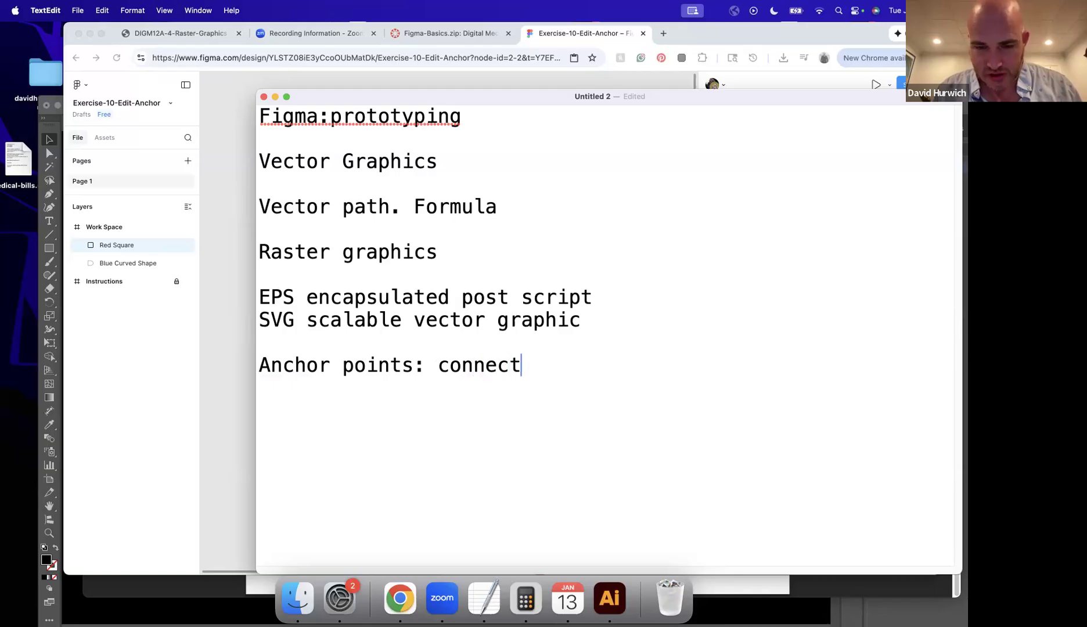
type(" segments.")
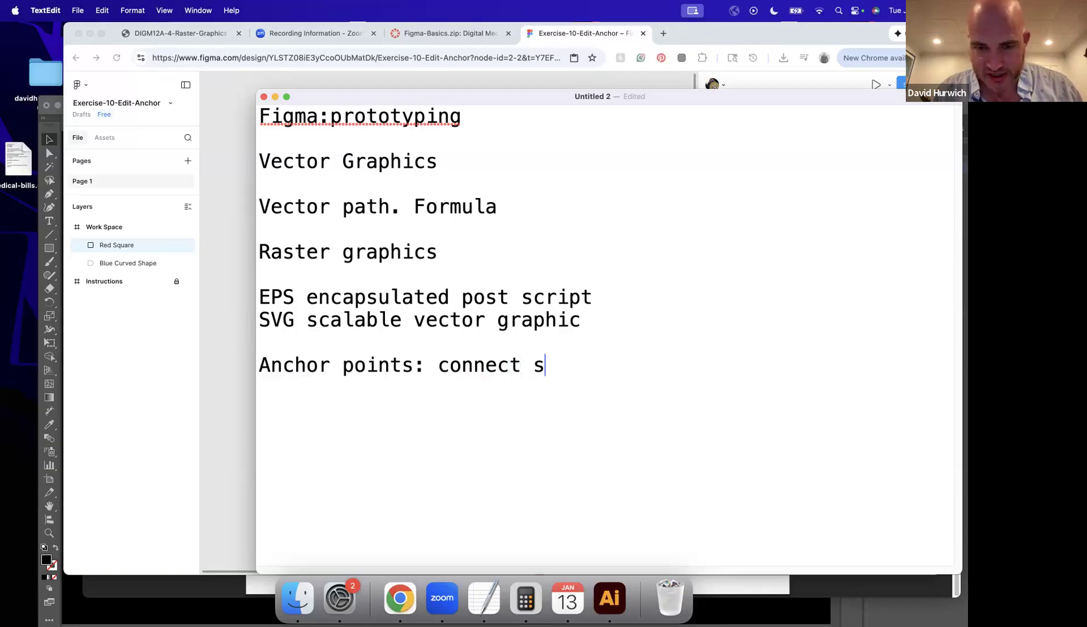
Switch back to the Figma exercise in Chrome and shift the browser window left so its right edge is uncovered.
left_click(147, 323)
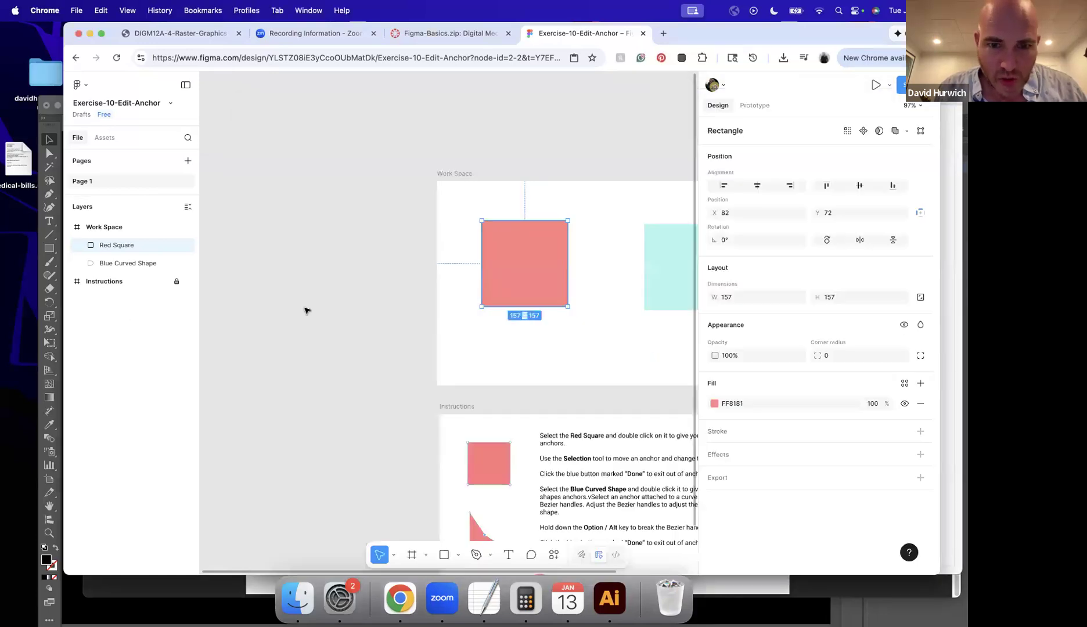
scroll(343, 283, "right", 5)
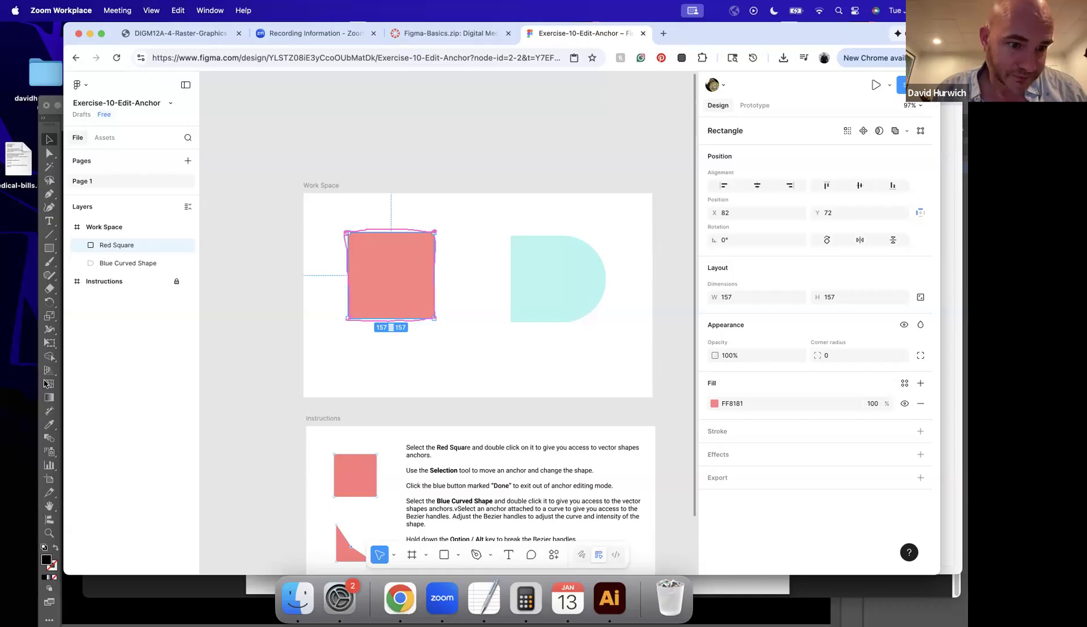
left_click(376, 137)
left_click_drag(121, 37, 93, 37)
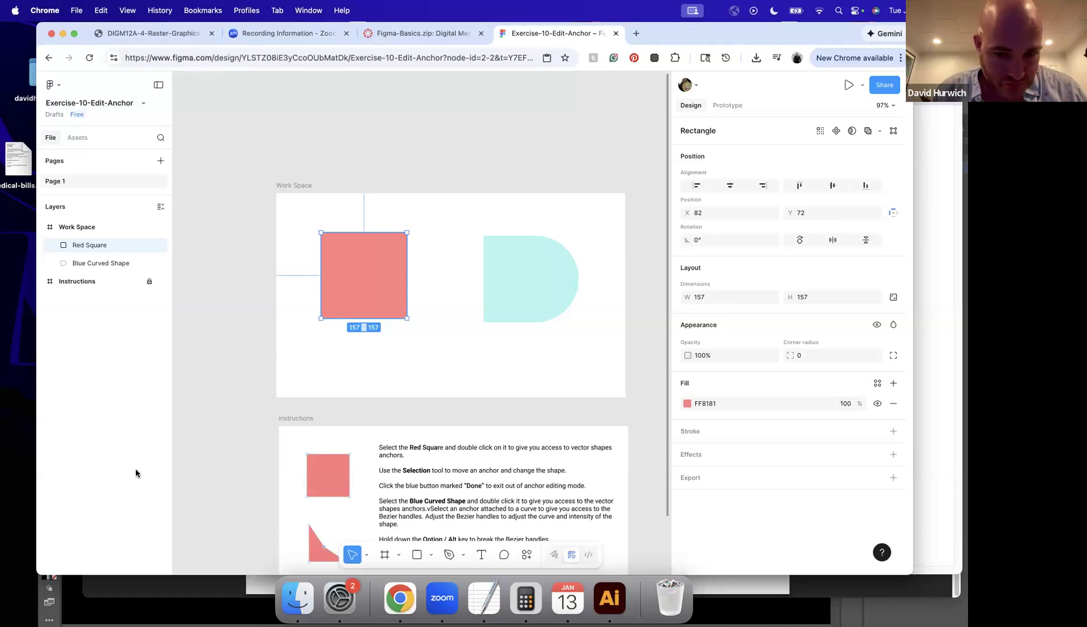
left_click(33, 458)
left_click(209, 457)
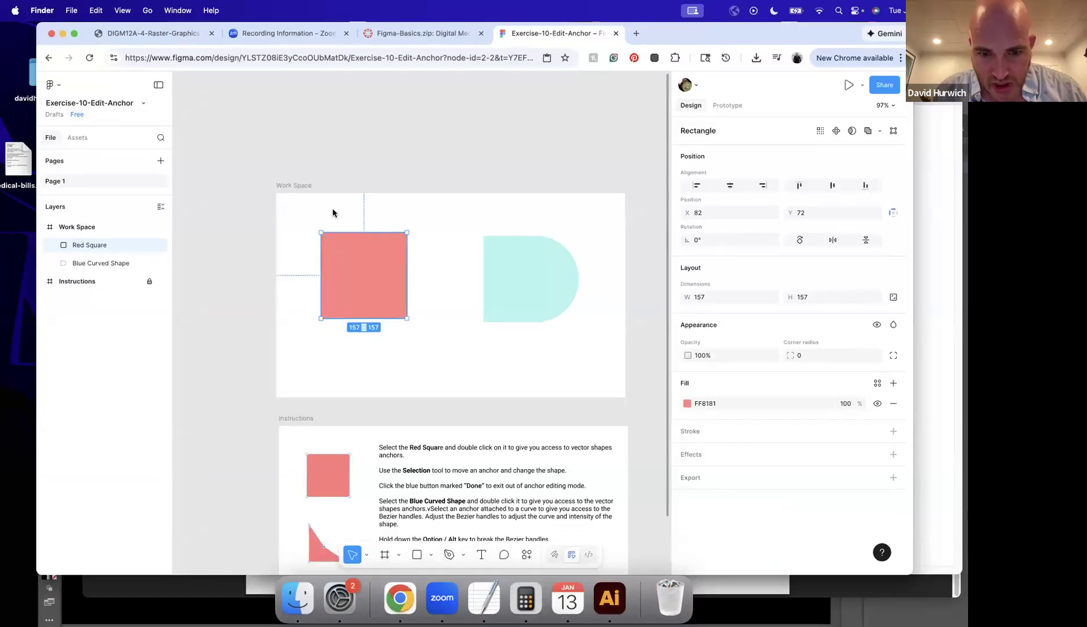
Move the red square to X 75, Y 79, and resize it from its upper-right corner to 152 × 164.
mouse_move(381, 294)
left_mouse_down()
mouse_move(340, 286)
mouse_move(375, 300)
left_mouse_up()
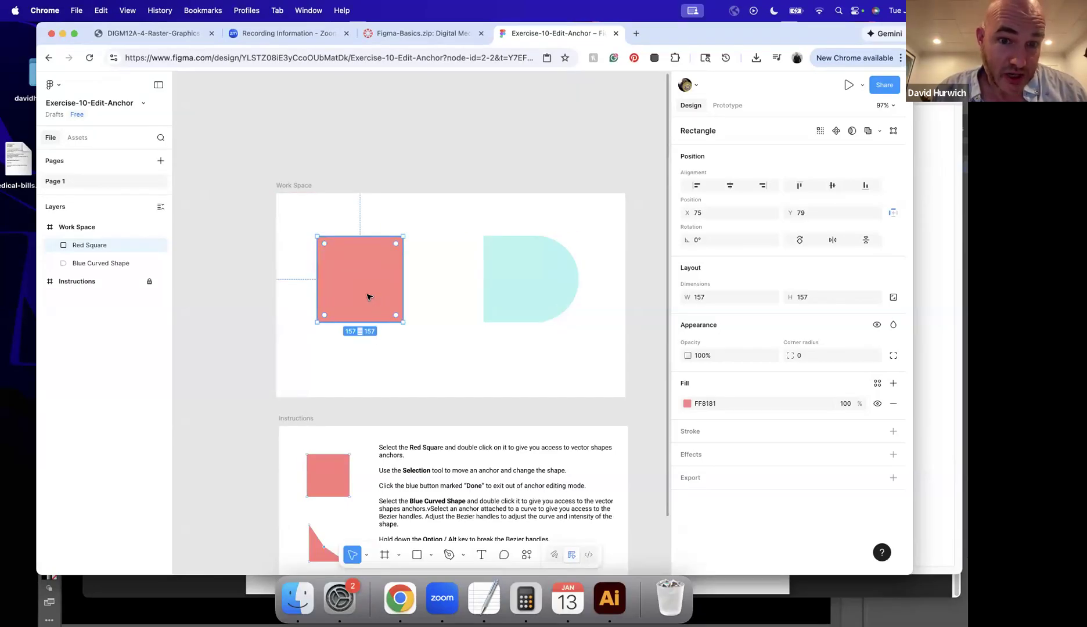
mouse_move(404, 236)
left_mouse_down()
mouse_move(425, 231)
mouse_move(411, 246)
left_mouse_up()
mouse_move(412, 250)
left_mouse_down()
mouse_move(395, 242)
mouse_move(401, 232)
left_mouse_up()
key("super+z")
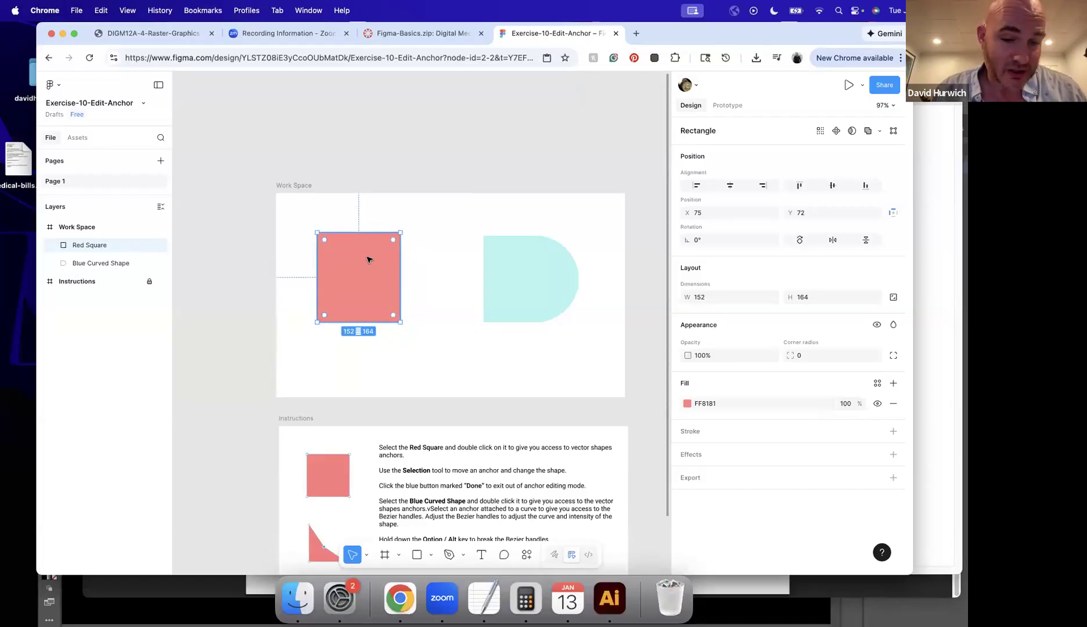
Highlight the anchor points line in the TextEdit notes, and cancel the Apple Account sign-in request on returning to Figma.
left_click(481, 594)
left_click_drag(432, 373, 206, 349)
left_click(206, 349)
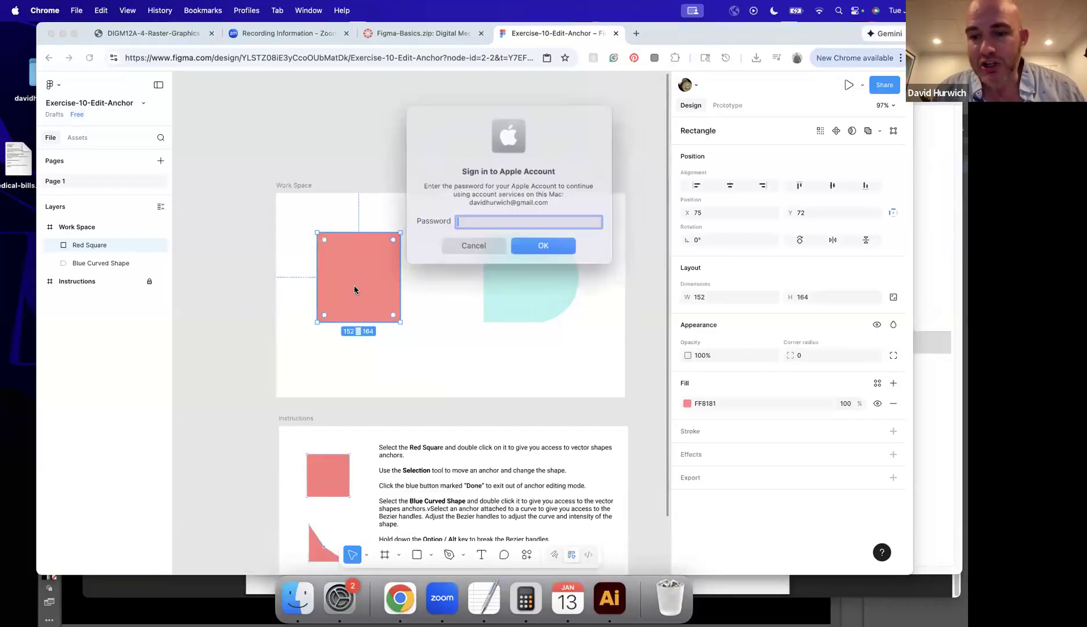
left_click(456, 245)
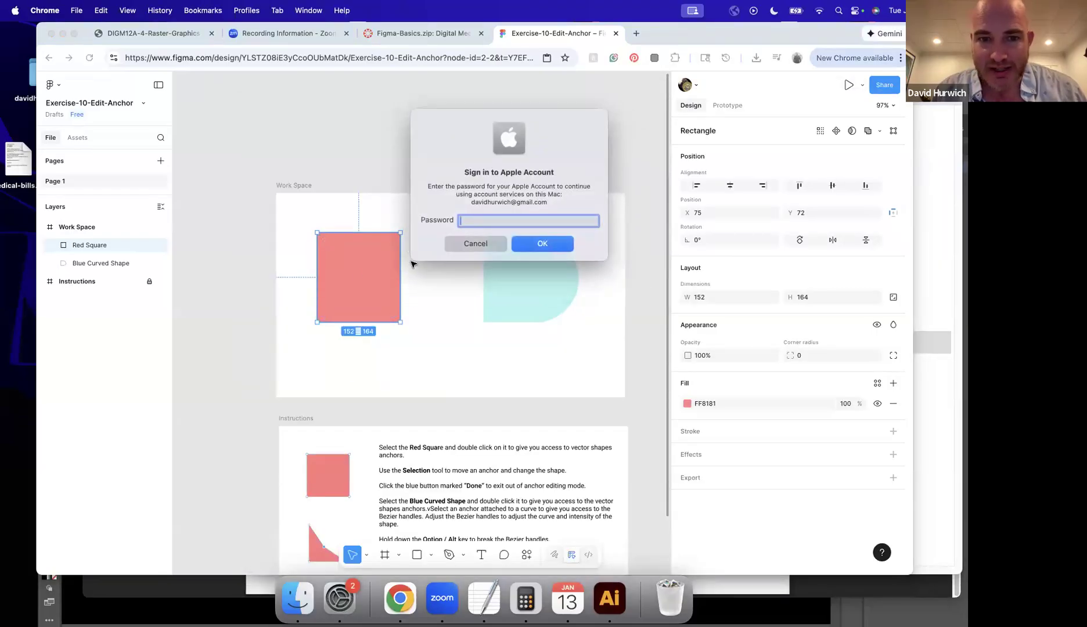
Enter vector editing on the red square and select its upper-right anchor.
double_click(361, 279)
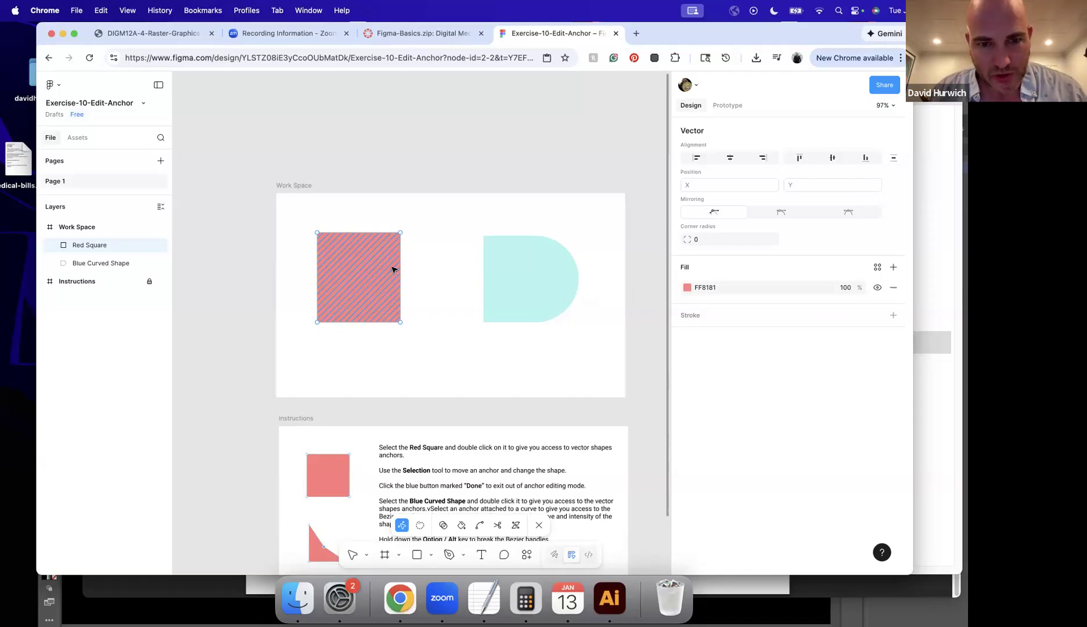
left_click(400, 233)
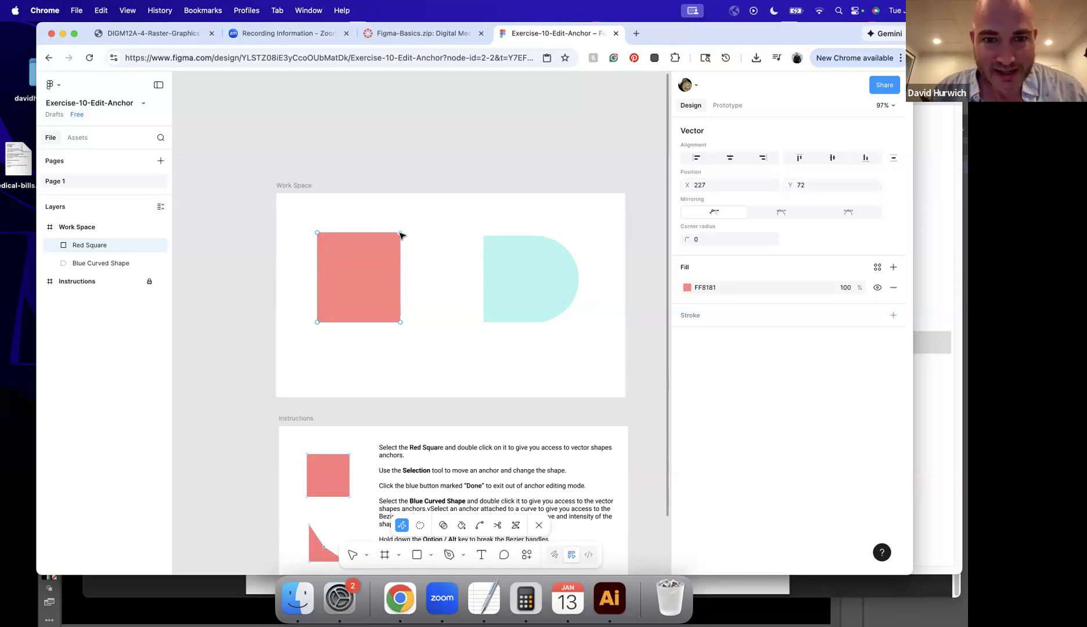
Annotate the square's upper-right anchor on screen with the handwritten word "anchor" and a circle around the point.
left_click(33, 542)
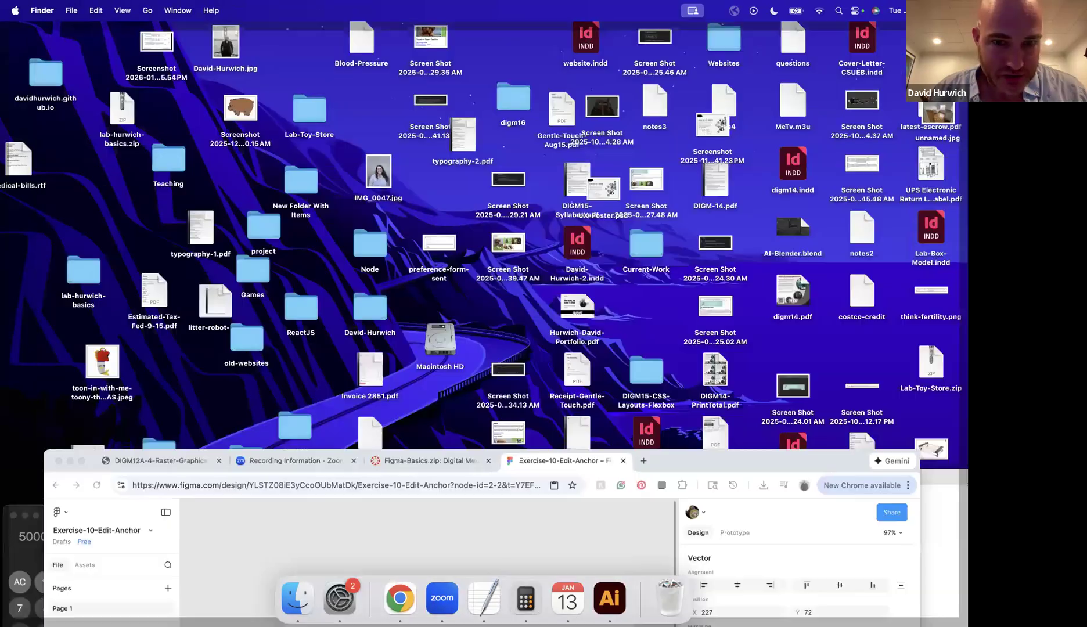
left_click(385, 192)
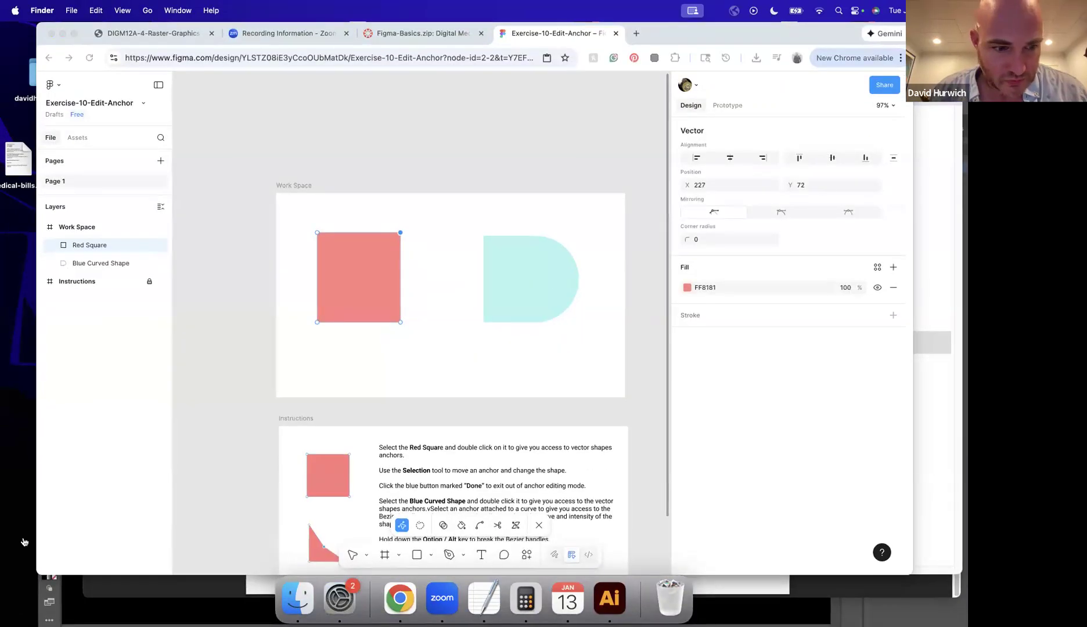
mouse_move(389, 216)
left_mouse_down()
mouse_move(428, 198)
mouse_move(444, 215)
mouse_move(463, 201)
left_mouse_up()
mouse_move(401, 226)
left_mouse_down()
mouse_move(411, 224)
mouse_move(401, 224)
left_mouse_up()
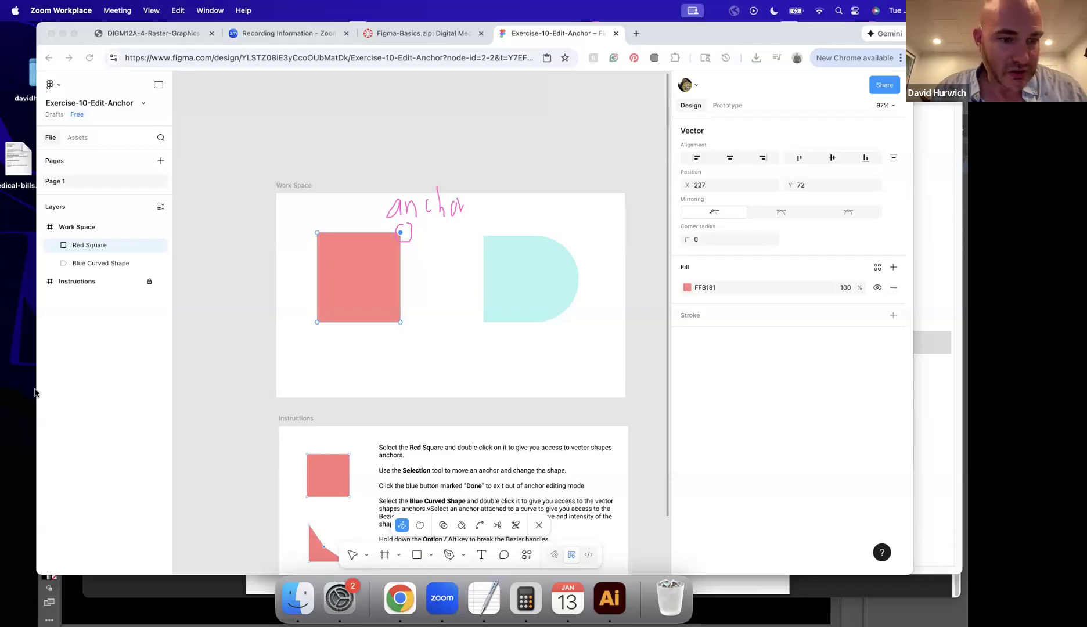
Move the red square's upper-right anchor outward to X 351, Y 25.5.
left_click(401, 233)
left_click_drag(401, 232, 423, 206)
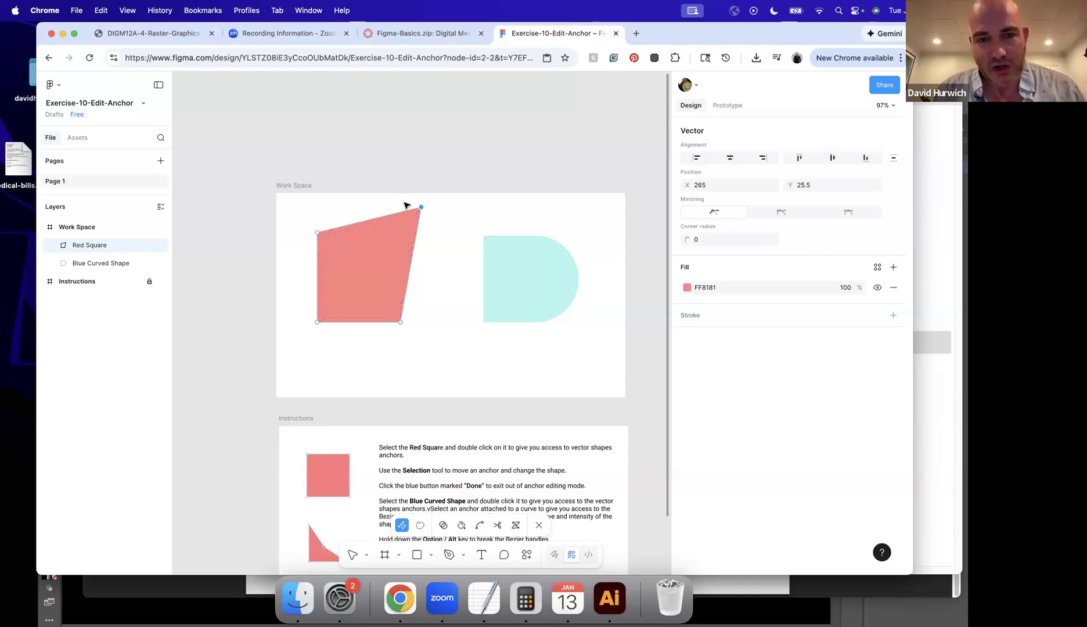
left_click_drag(421, 208, 468, 208)
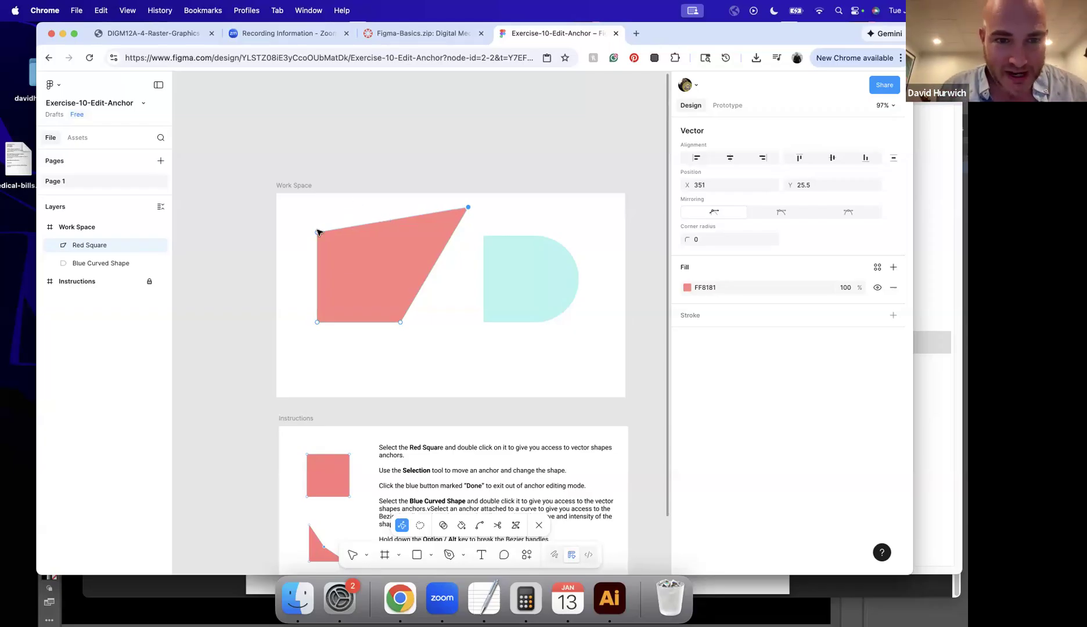
Move the red shape's upper-left anchor outward, its lower-left anchor to X 39.5, Y 236, and its lower-right anchor to X 268, Y 218.
left_click(319, 233)
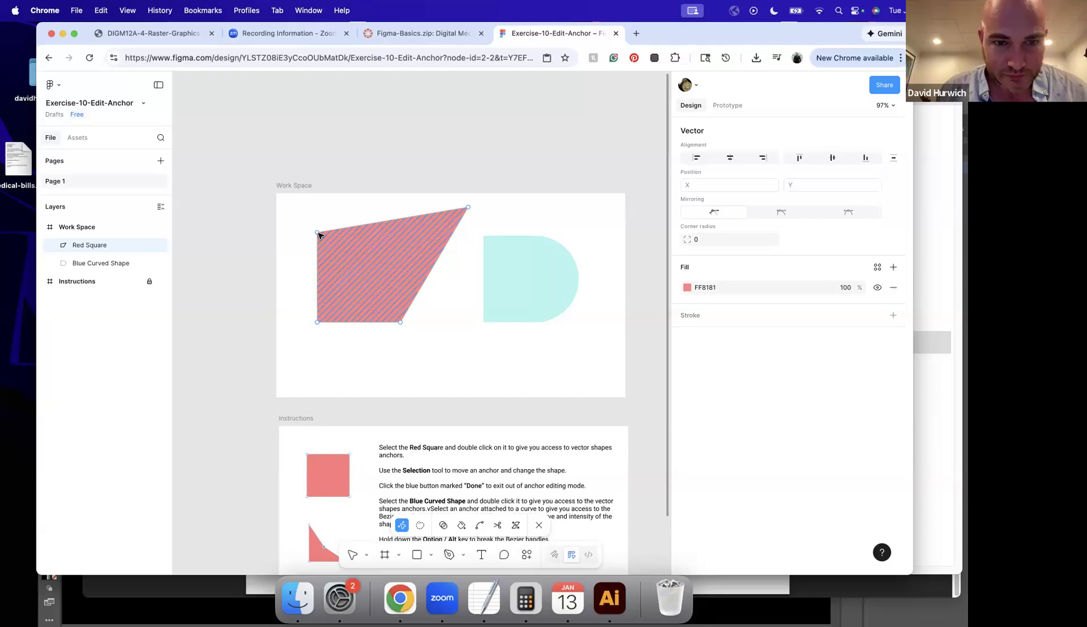
left_click_drag(318, 234, 306, 207)
mouse_move(317, 321)
left_mouse_down()
mouse_move(369, 259)
mouse_move(297, 322)
left_mouse_up()
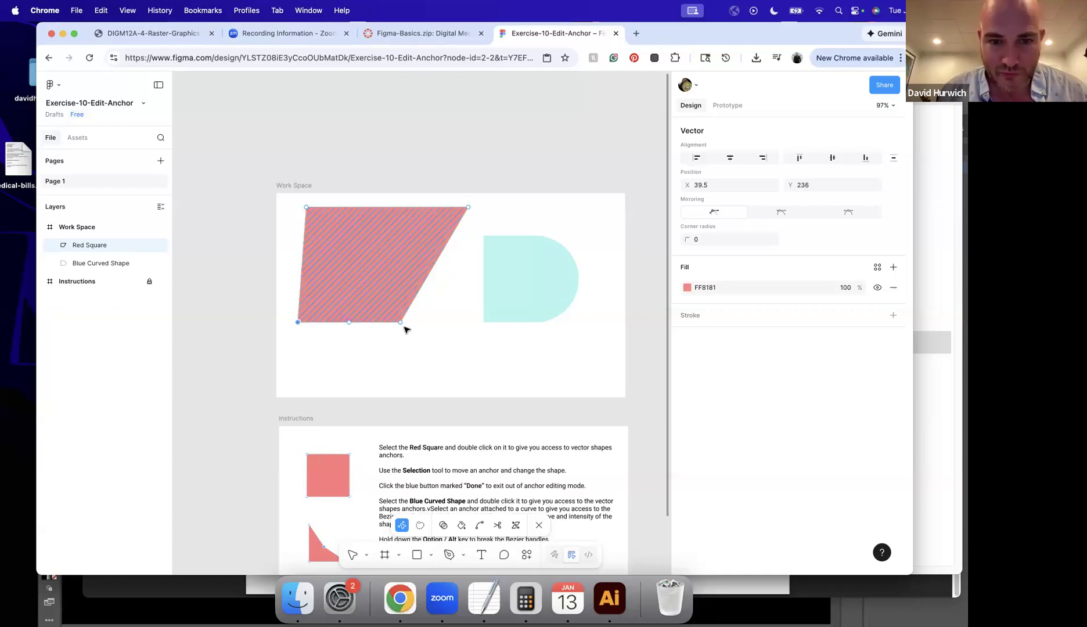
left_click_drag(402, 323, 422, 313)
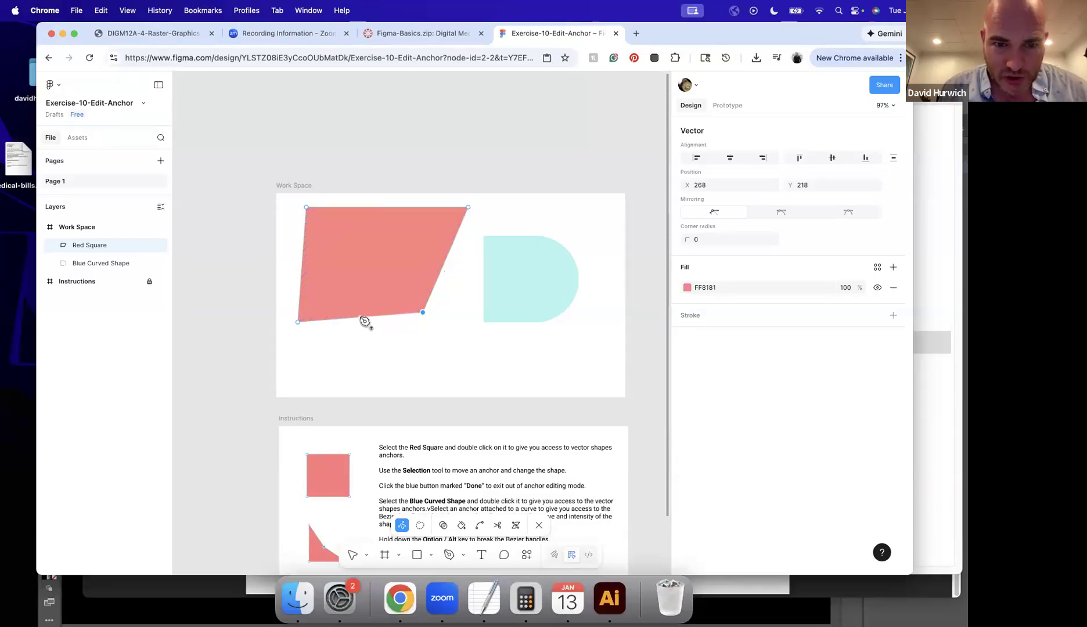
left_click(302, 264)
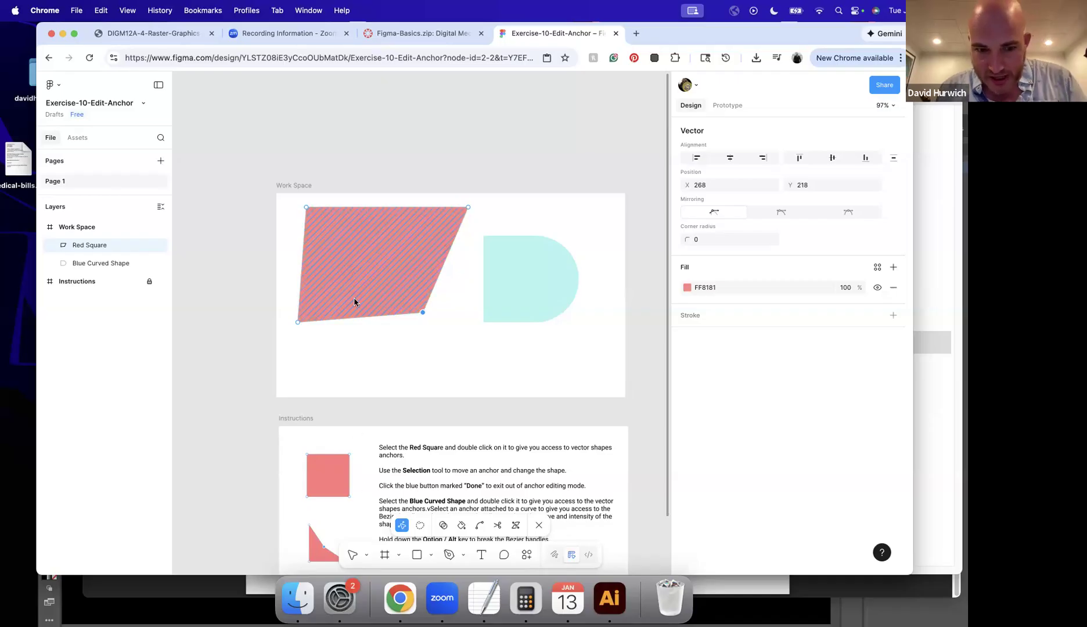
Exit vector editing on the red shape, practising re-entering and leaving the mode.
scroll(285, 403, "down", 5)
scroll(274, 383, "up", 3)
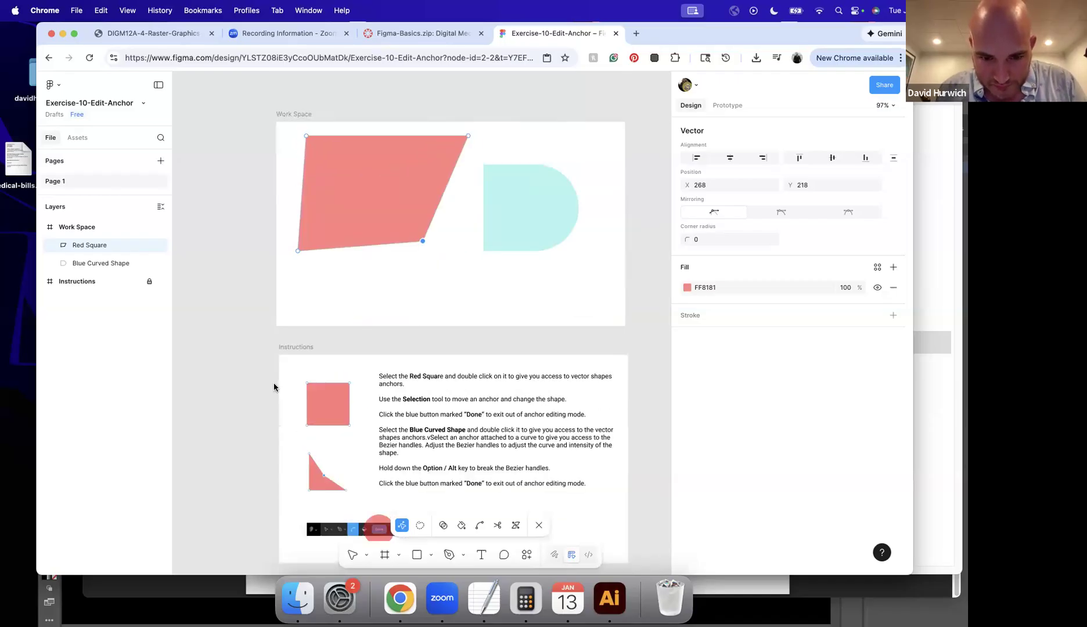
key("Escape")
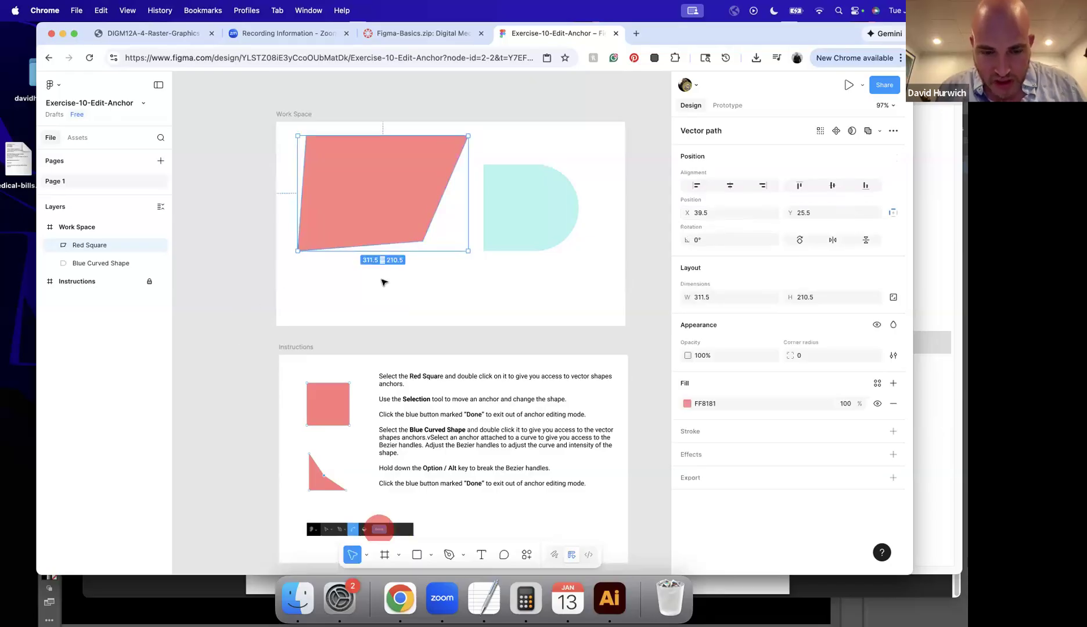
double_click(372, 212)
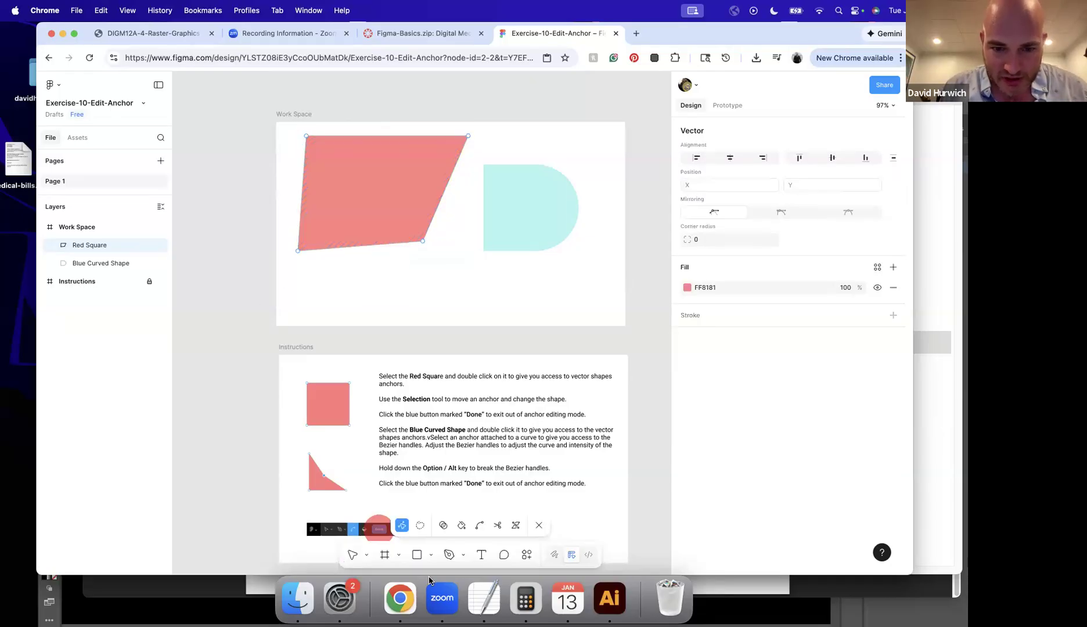
left_click(539, 526)
double_click(381, 244)
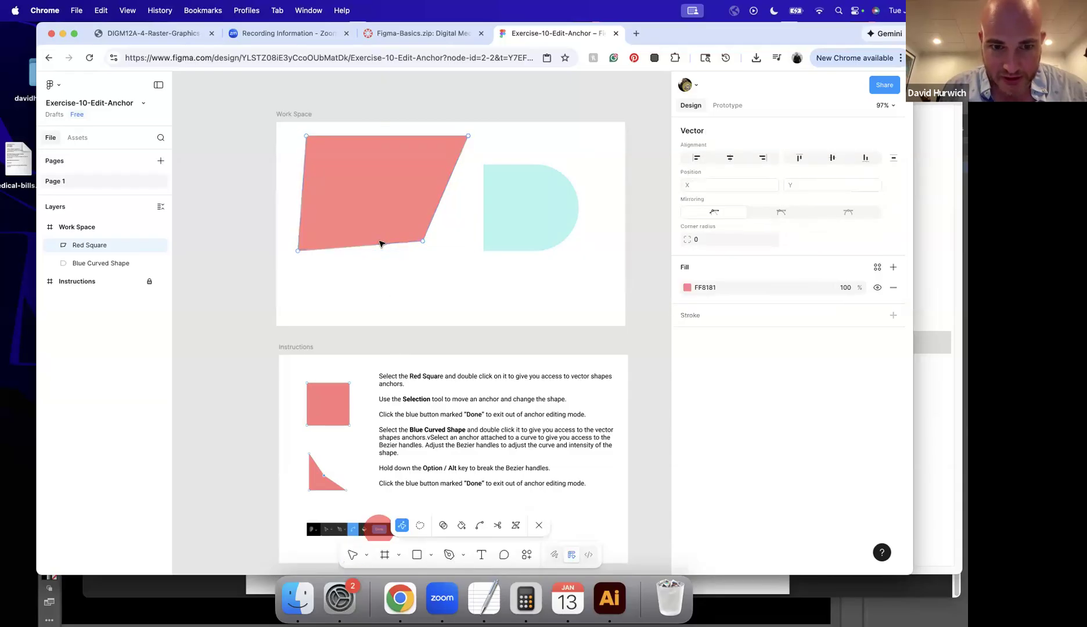
key("Escape")
Re-enter vector editing on the red shape and pull its lower edge's midpoint inward as a new anchor at X 167, Y 107.5.
double_click(380, 244)
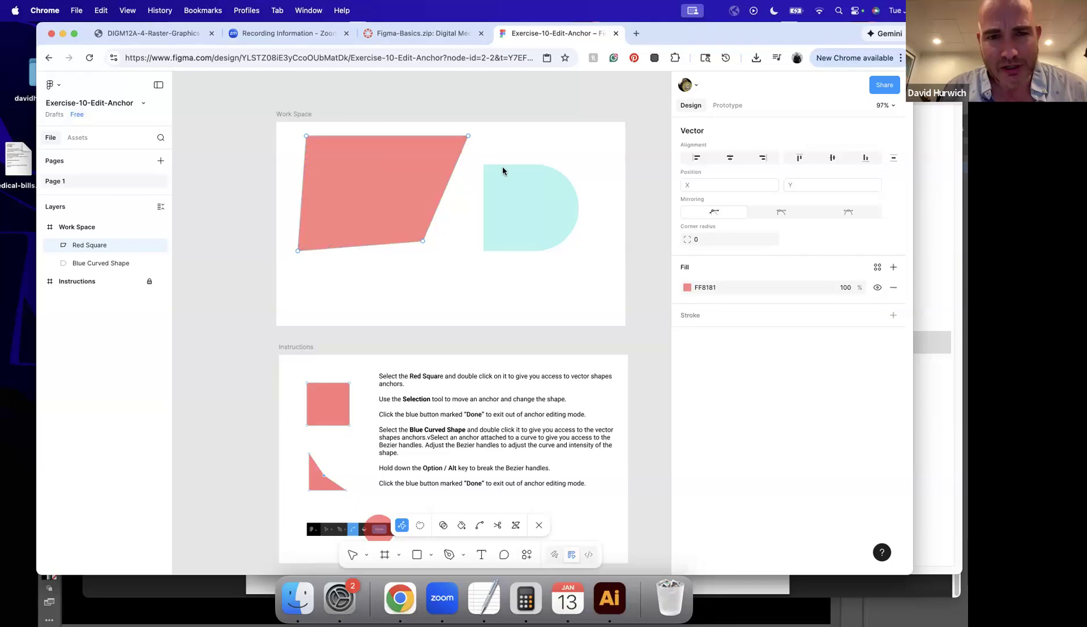
left_click(360, 244)
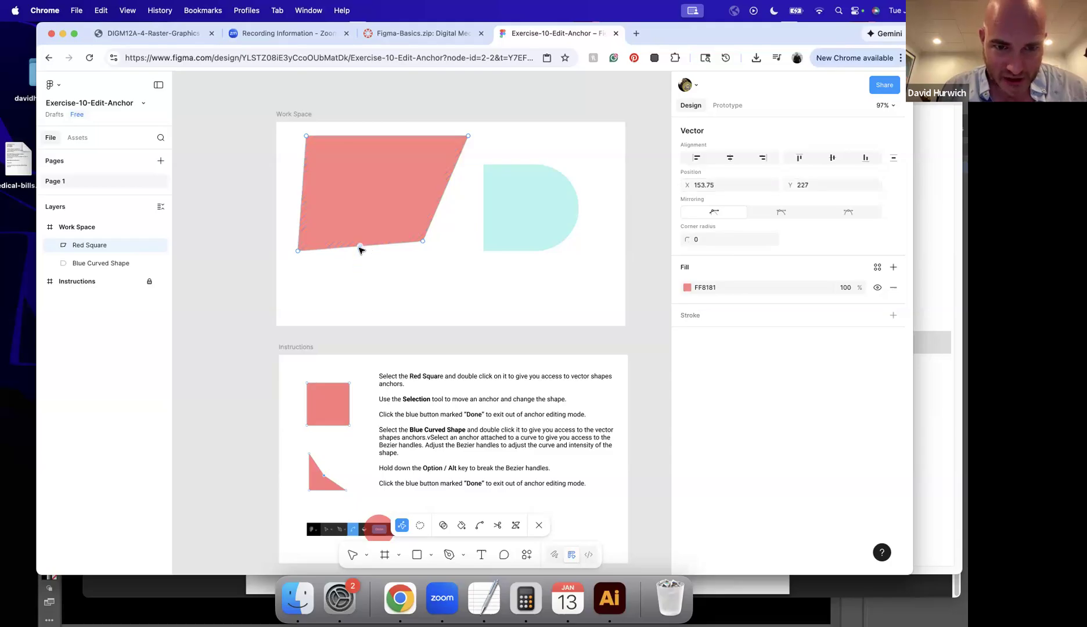
left_click_drag(359, 247, 367, 181)
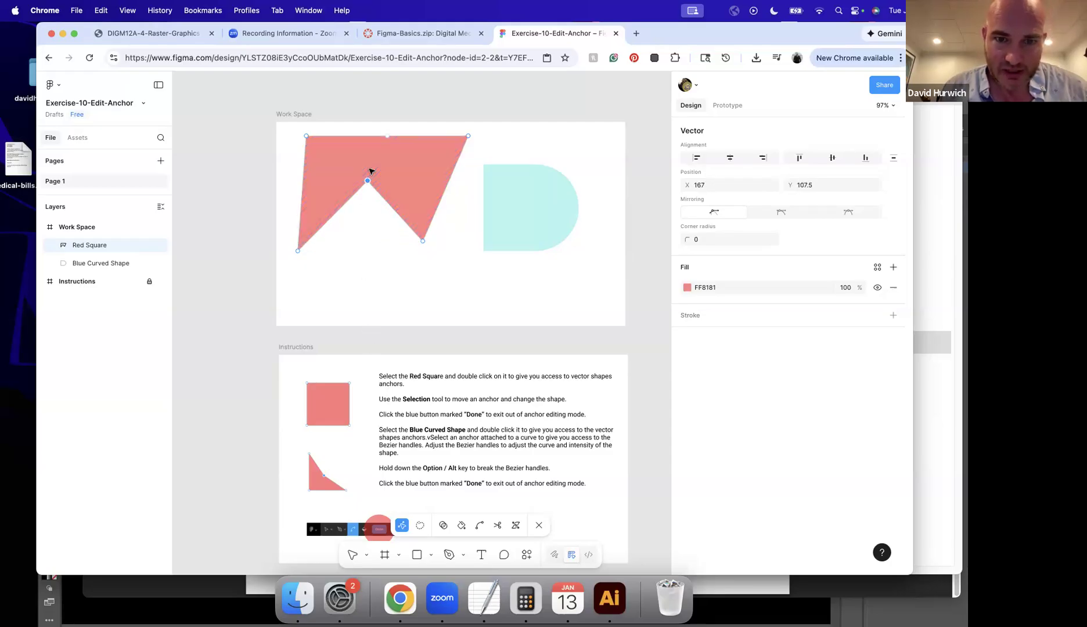
Pull two new anchors inward from the red shape's upper edge, one to X 252.5, Y 94 and one beside the upper-left corner.
left_click(440, 138)
left_click_drag(439, 138, 422, 173)
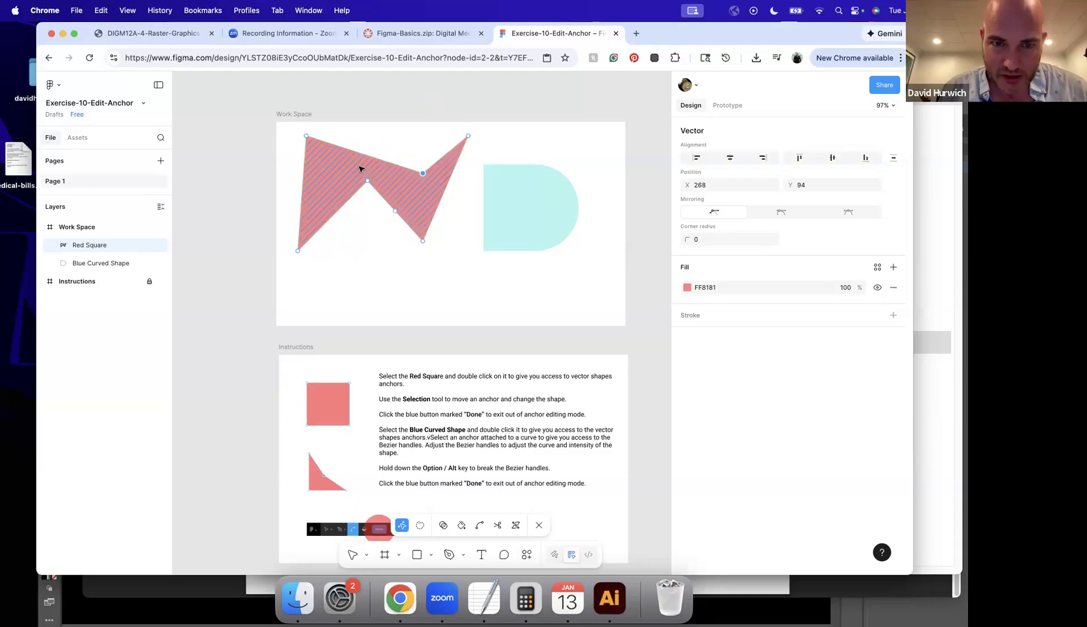
left_click(355, 151)
left_click_drag(355, 152, 313, 181)
left_click(390, 240)
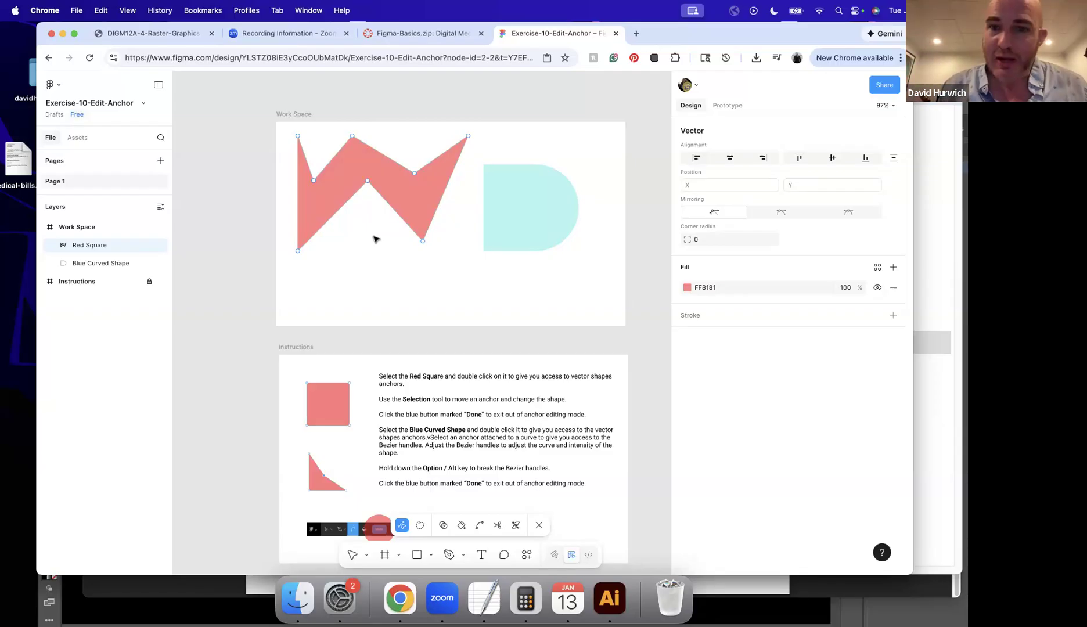
Try to delete the red shape's lower-right anchor at X 268, Y 218, and undo the attempt.
left_click(423, 239)
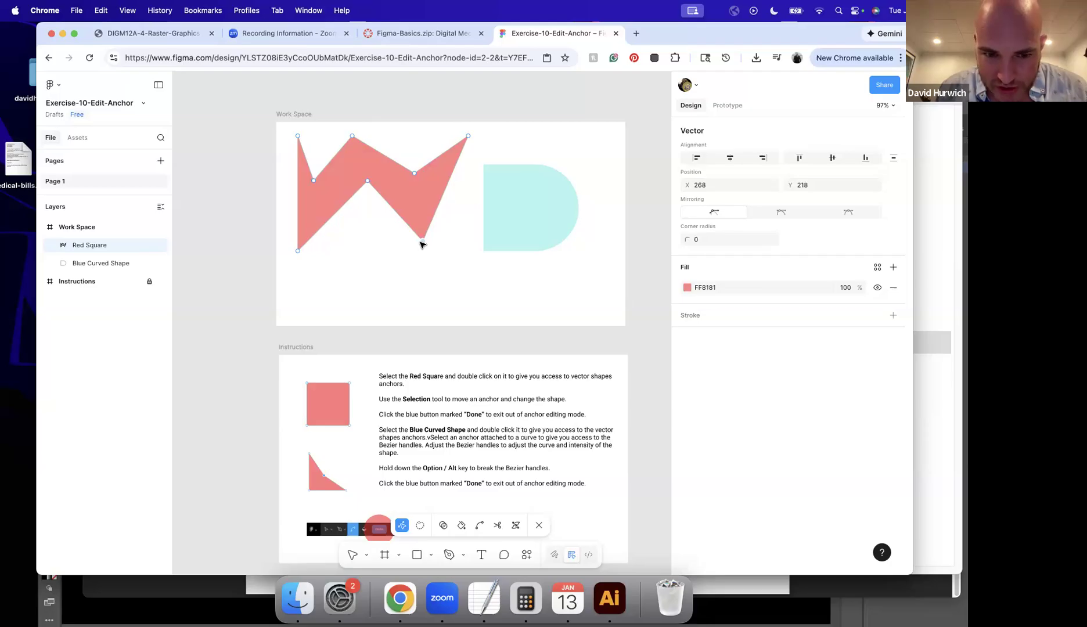
right_click(423, 244)
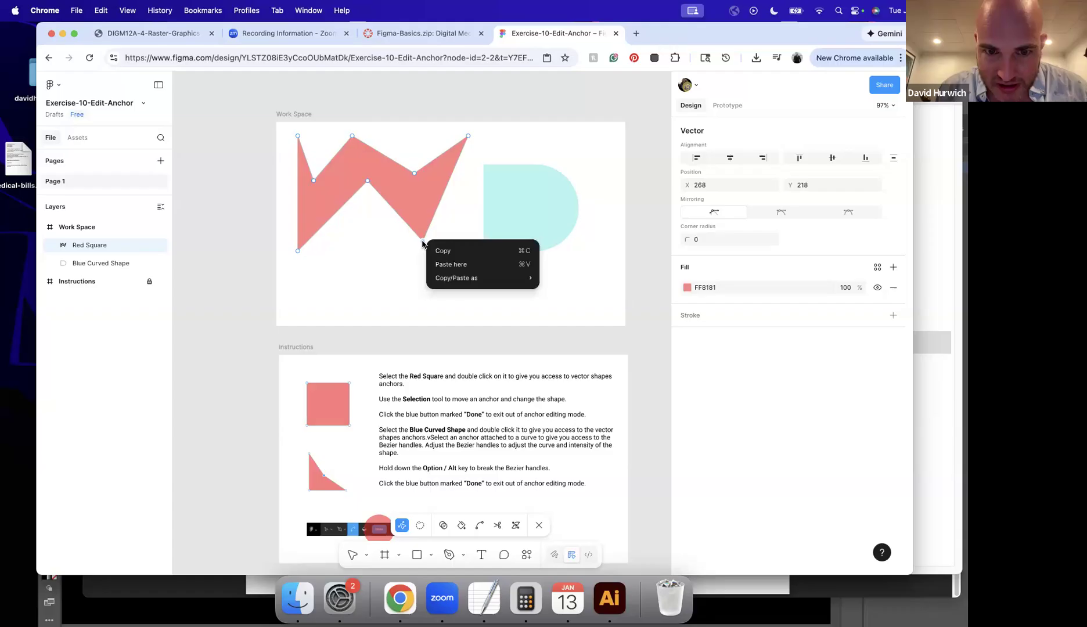
left_click(422, 240)
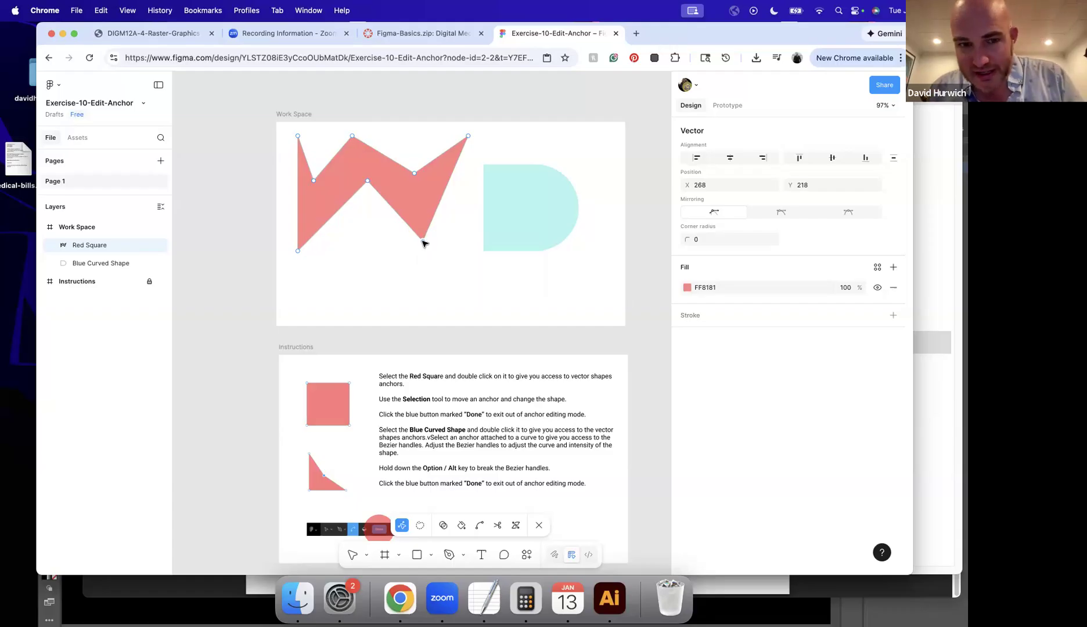
key("BackSpace")
key("super+z")
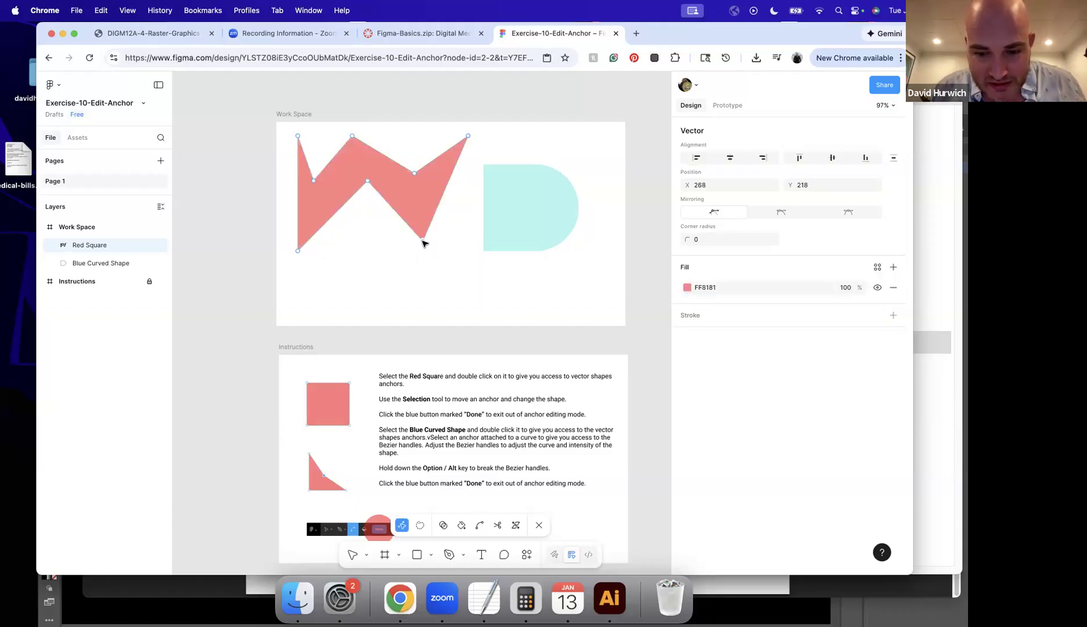
key("super+z")
key("super+z")
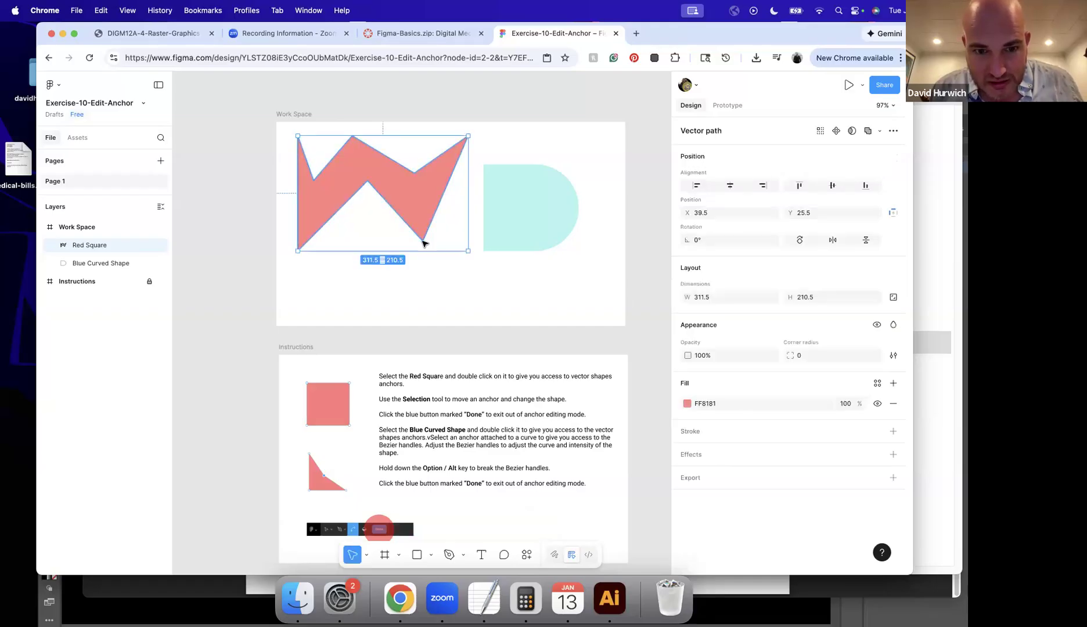
Retry deleting the red shape's lower-right anchor, undo it, and re-enter vector editing to check that anchor's context options.
left_click(424, 243)
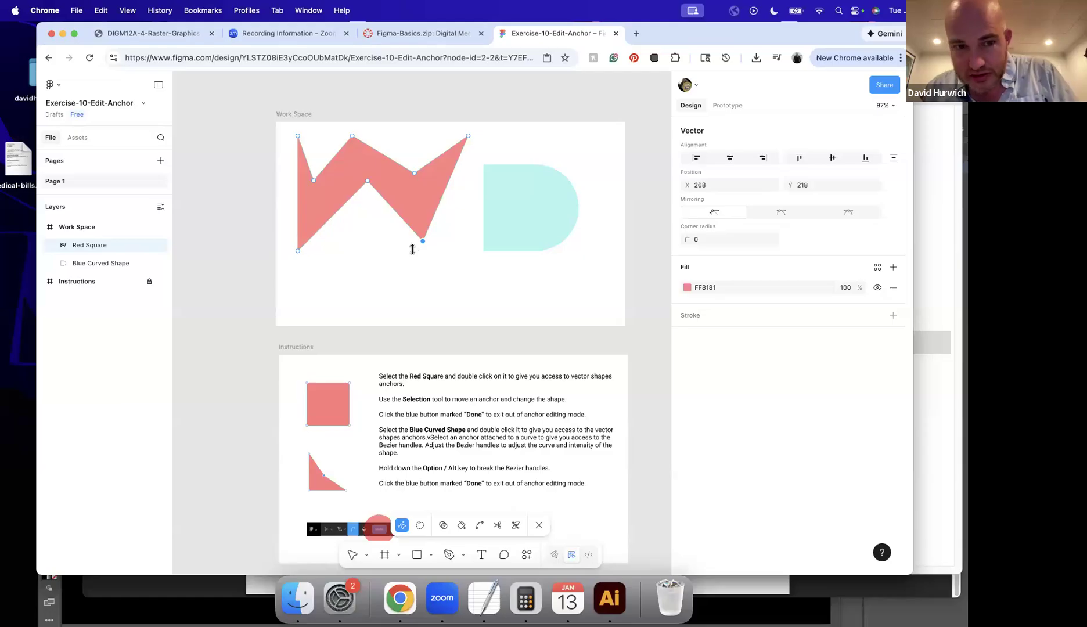
key("Delete")
key("super+z")
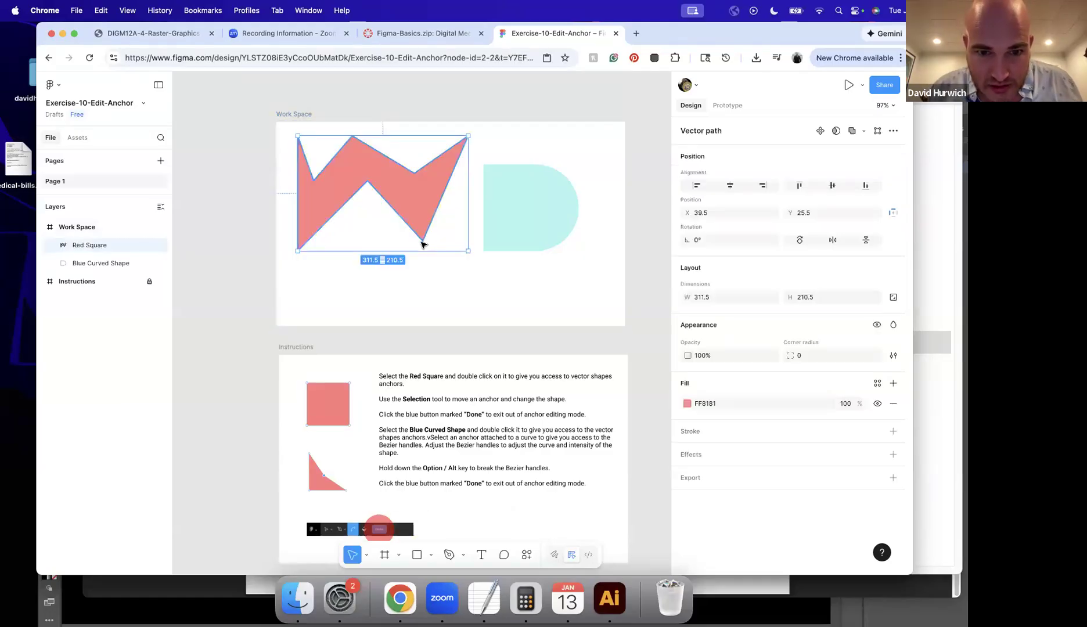
double_click(422, 244)
right_click(425, 243)
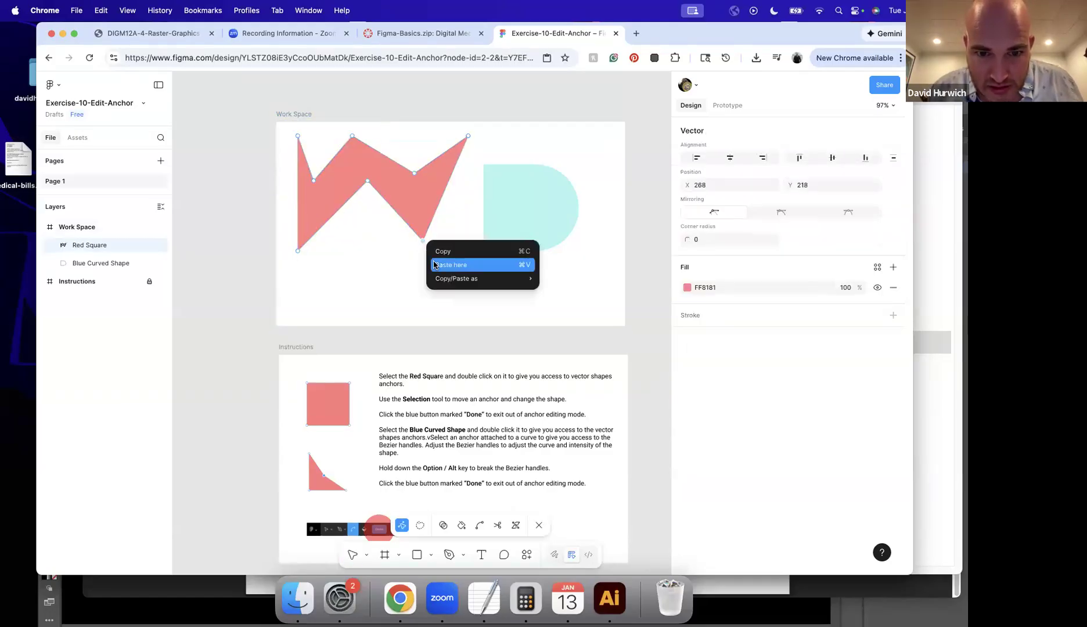
left_click(404, 239)
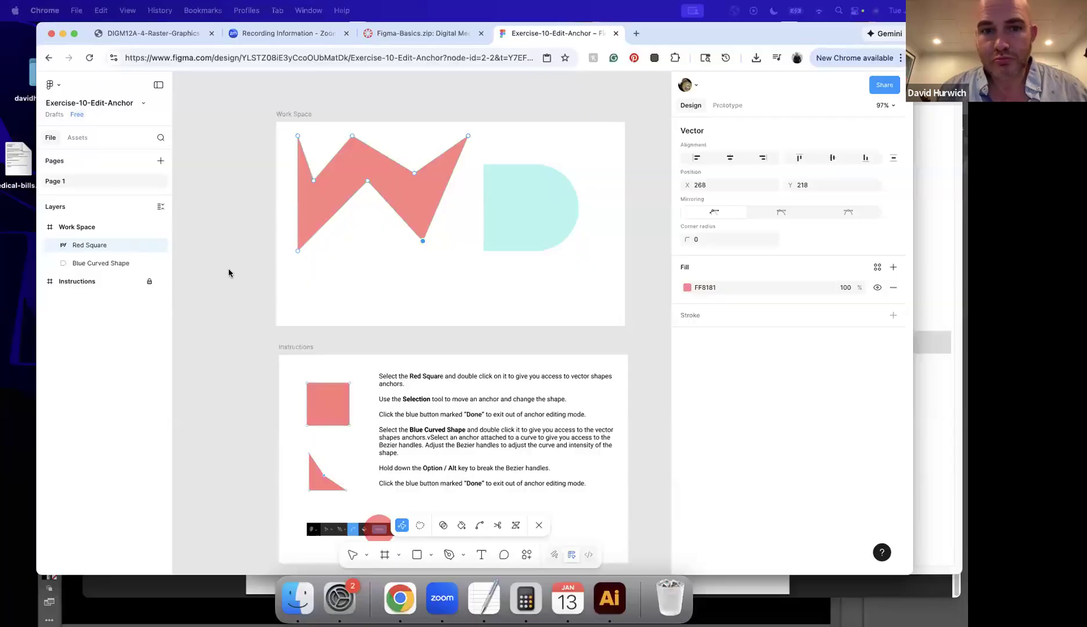
Delete the red shape's right-hand upper notch anchor and its lower notch anchor at X 167, Y 107.5.
left_click(414, 173)
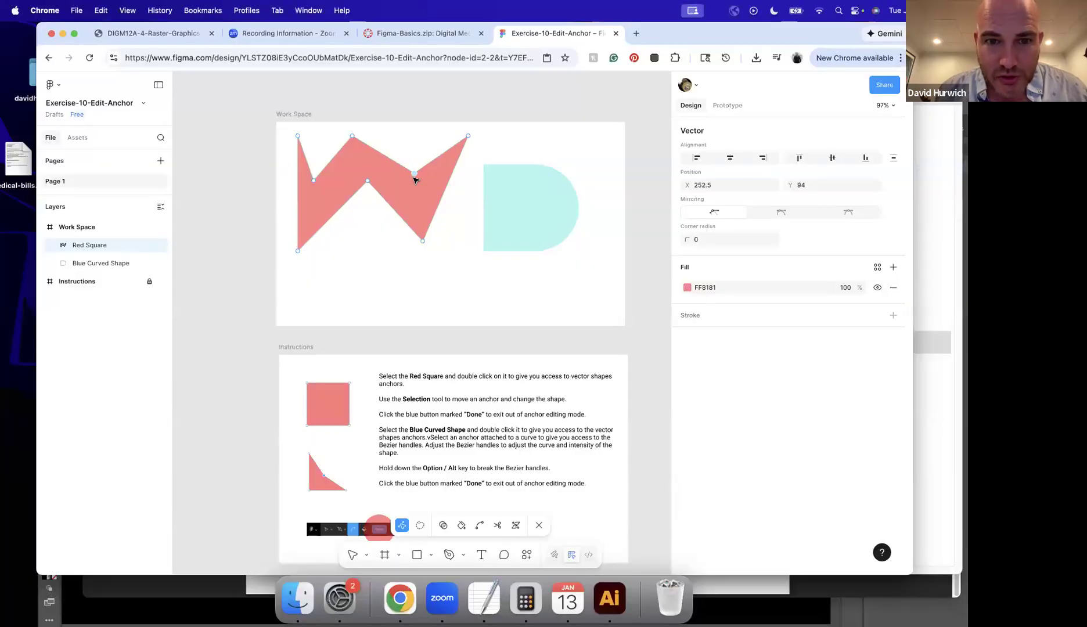
mouse_move(415, 173)
left_mouse_down()
mouse_move(418, 191)
mouse_move(411, 157)
left_mouse_up()
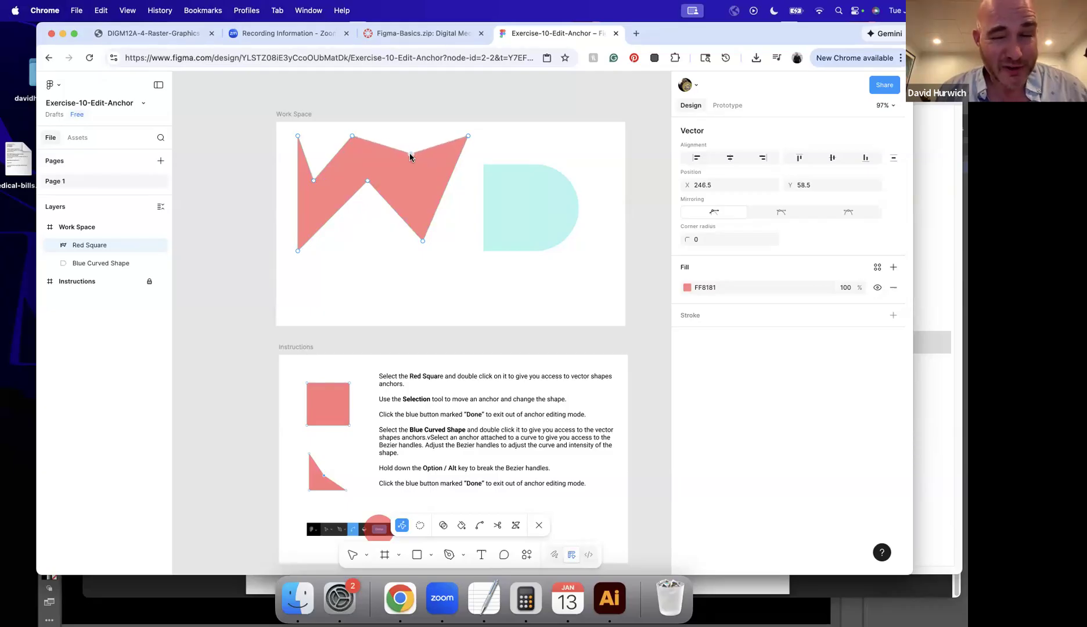
left_click_drag(410, 154, 412, 162)
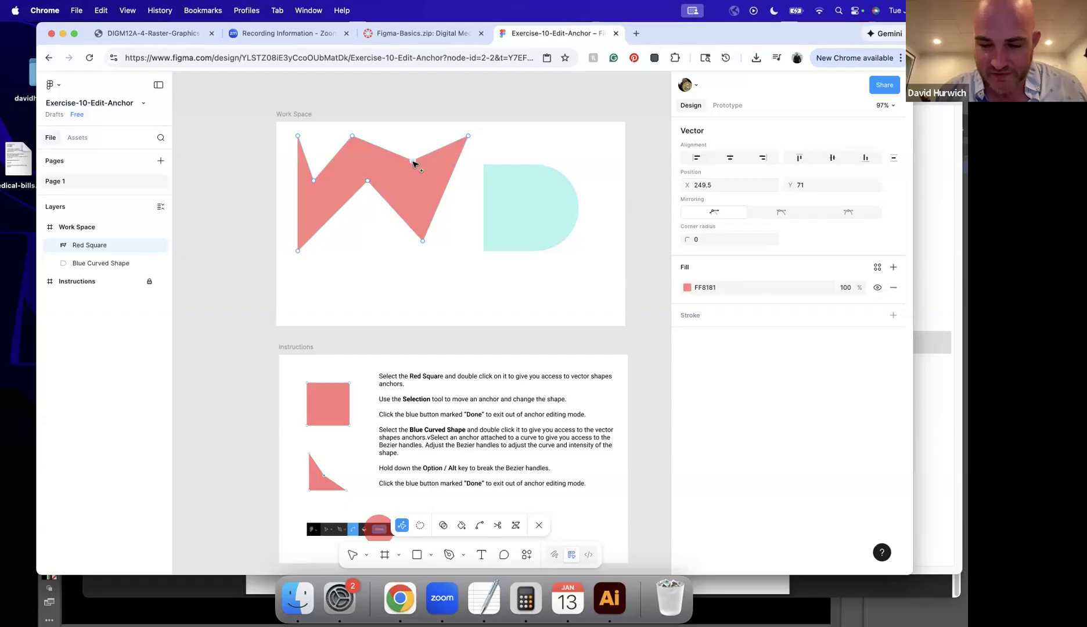
key("Delete")
left_click(423, 241)
left_click(367, 182)
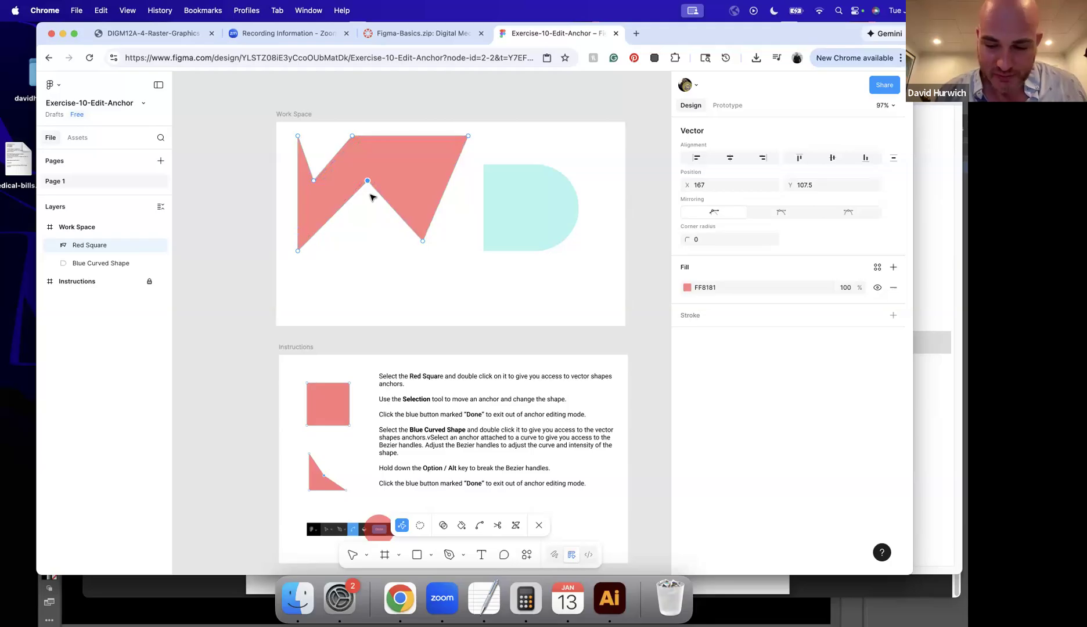
key("Delete")
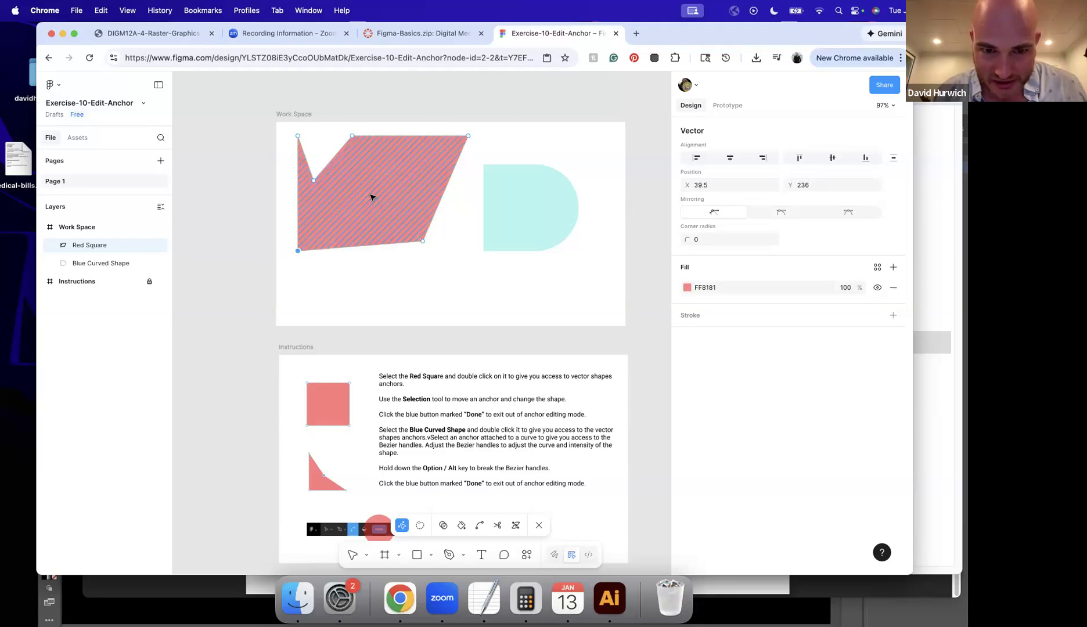
Pull a new anchor inward from the red shape's lower edge to X 148, Y 132, and delete that anchor again.
left_click_drag(364, 249, 357, 195)
left_click(359, 195)
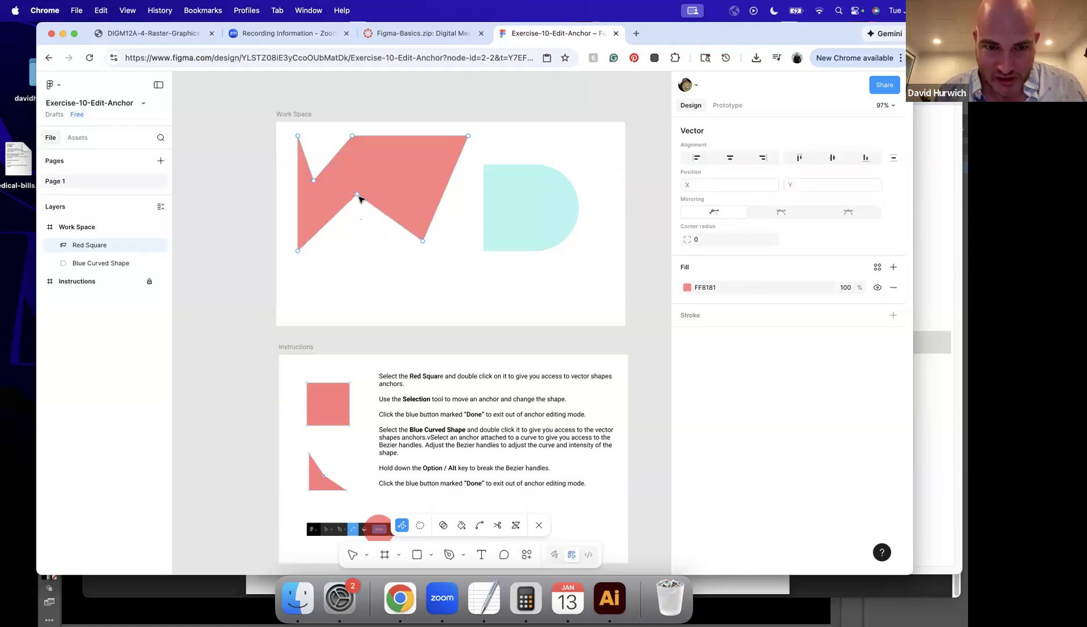
left_click(357, 195)
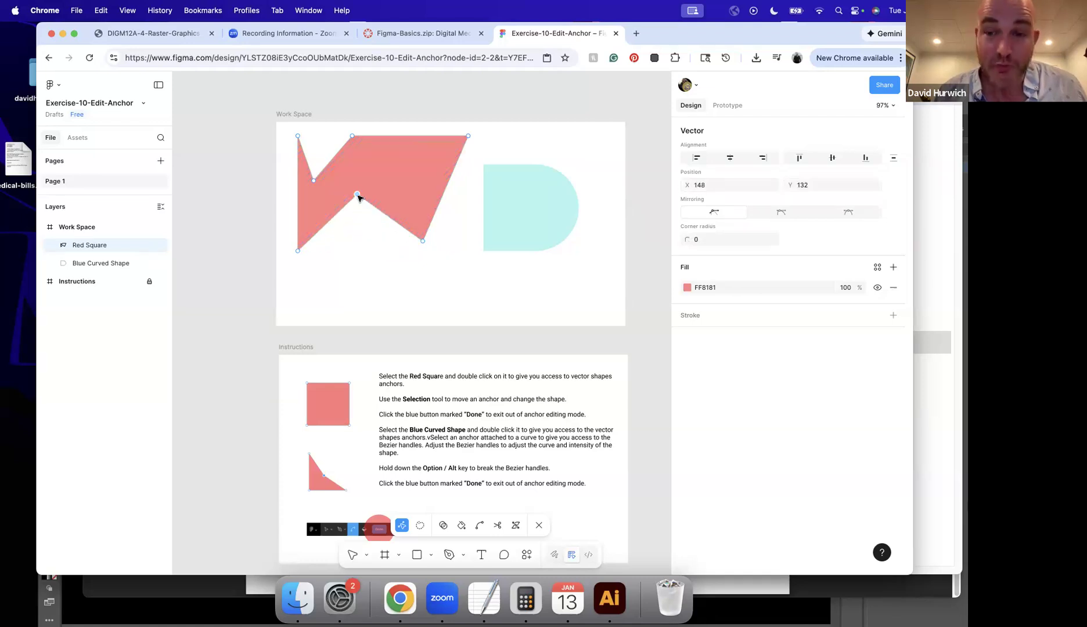
key("BackSpace")
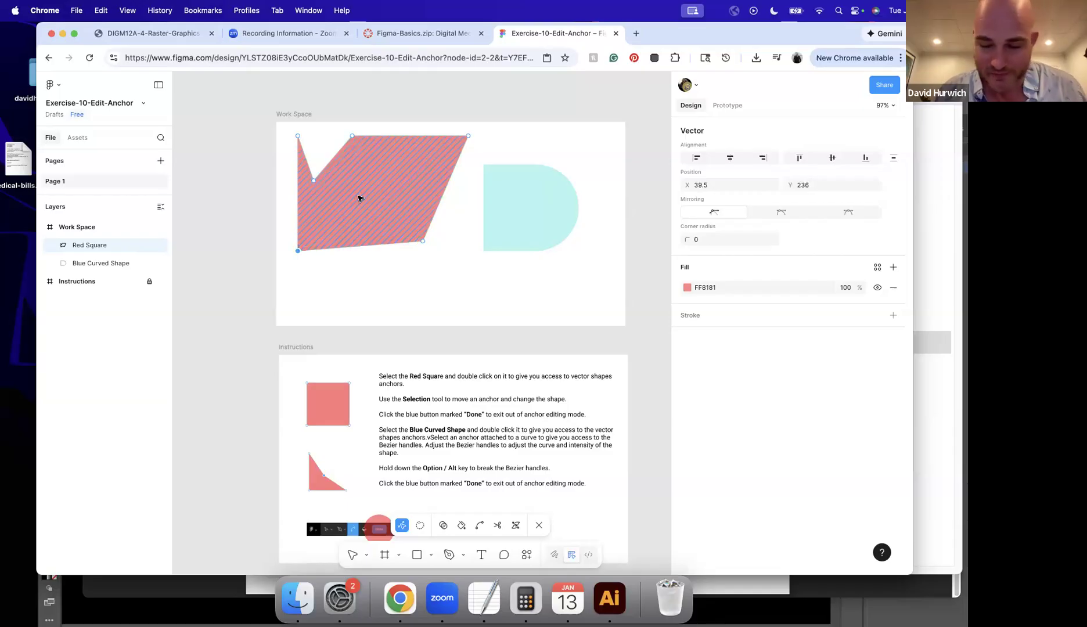
Exit vector editing on the red shape, re-entering the mode once and closing it again.
key("Escape")
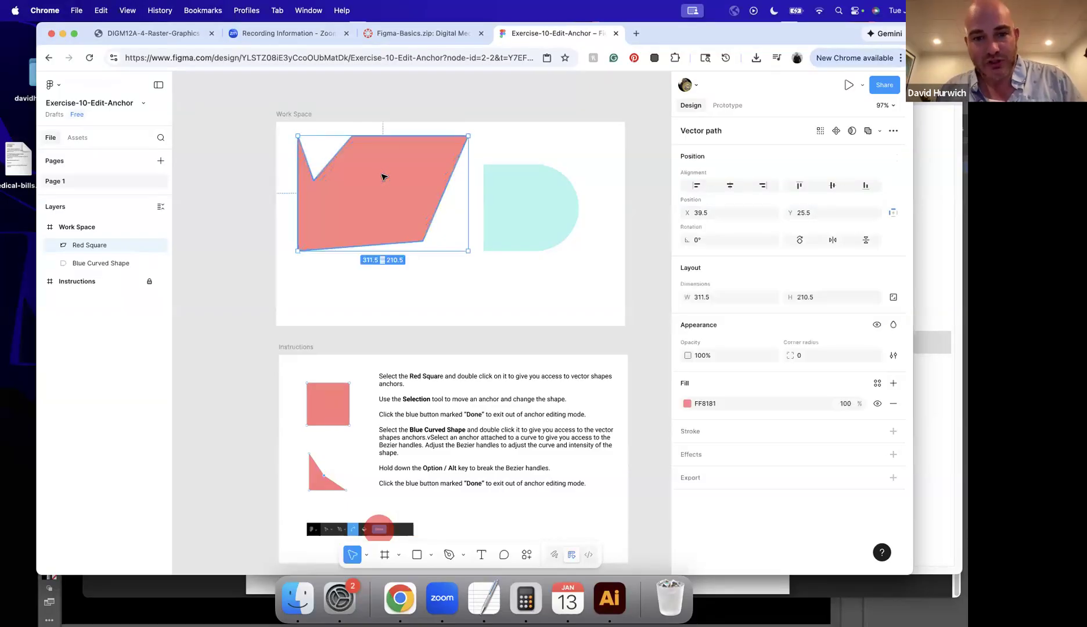
double_click(421, 238)
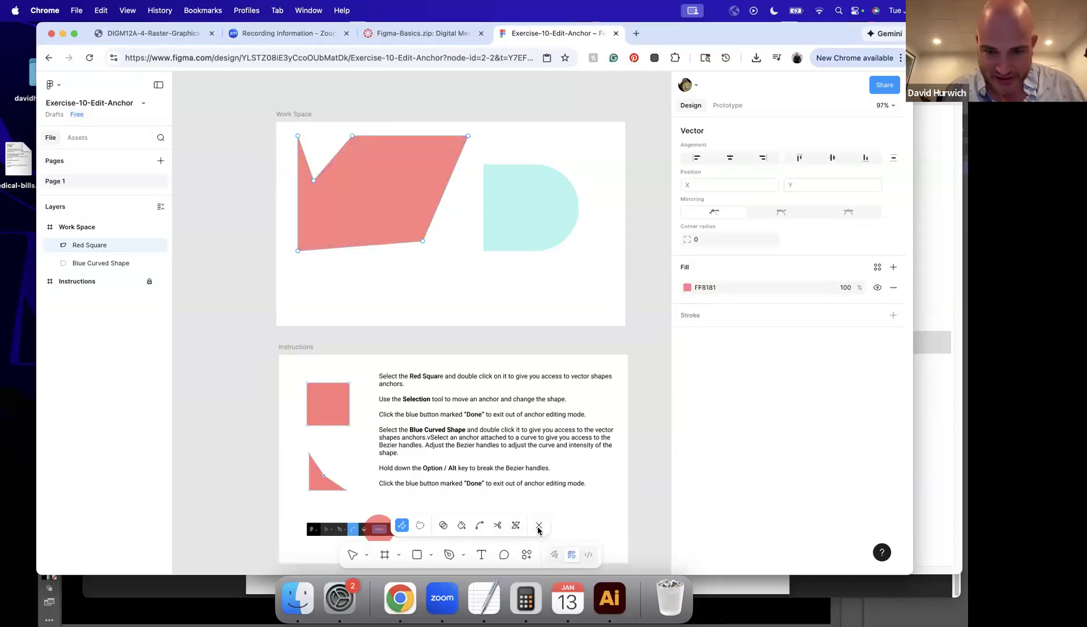
left_click(538, 527)
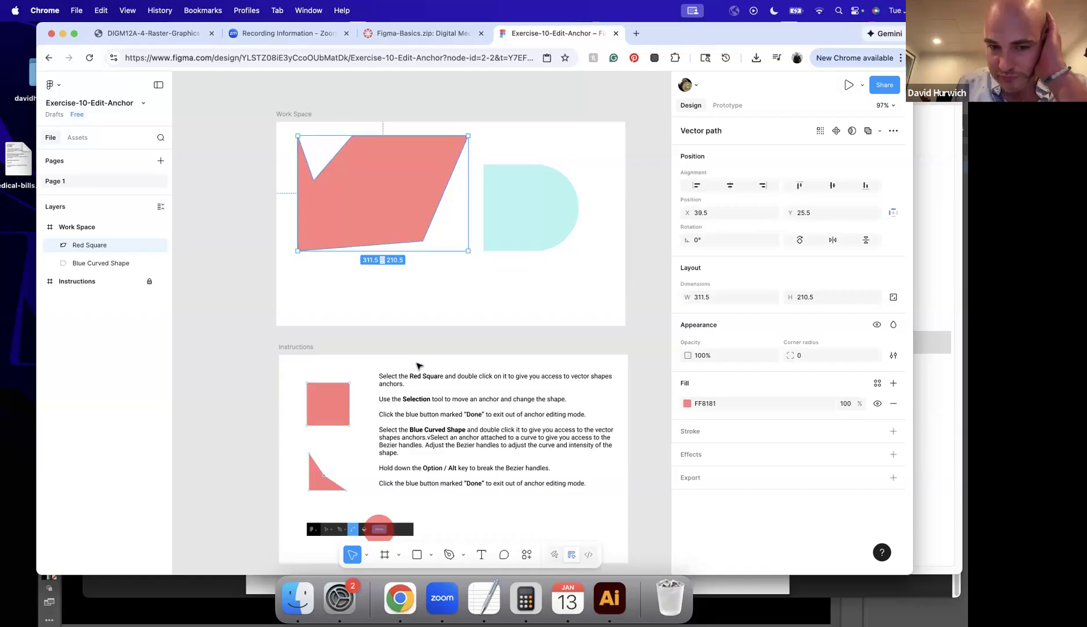
Enter vector editing on the Blue Curved Shape and select its rightmost curve anchor at X 553, Y 157.
left_click(574, 204)
double_click(553, 203)
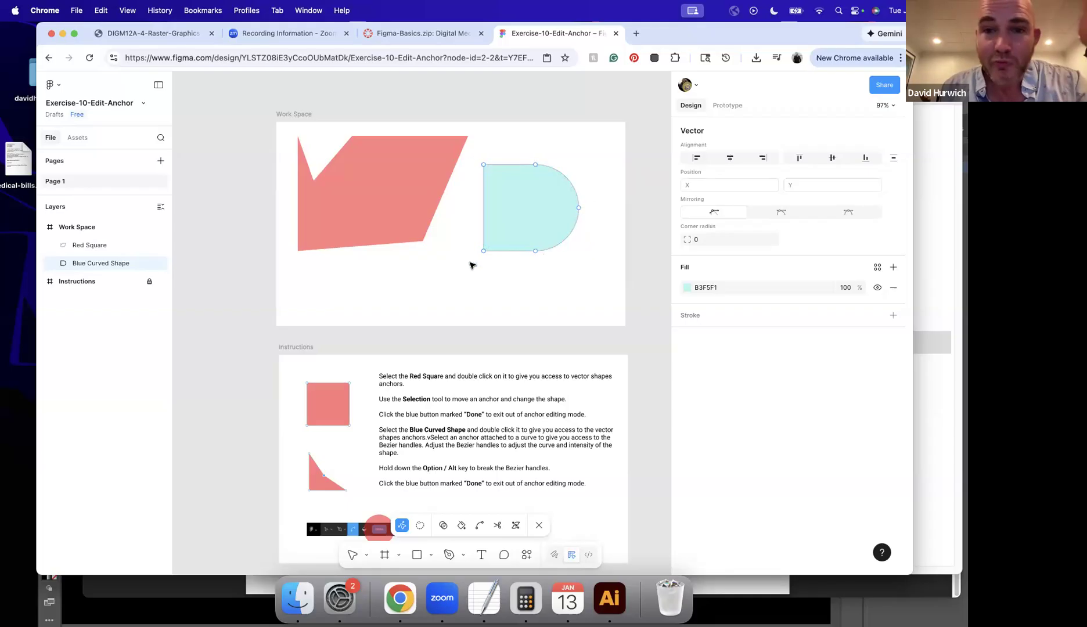
left_click(578, 210)
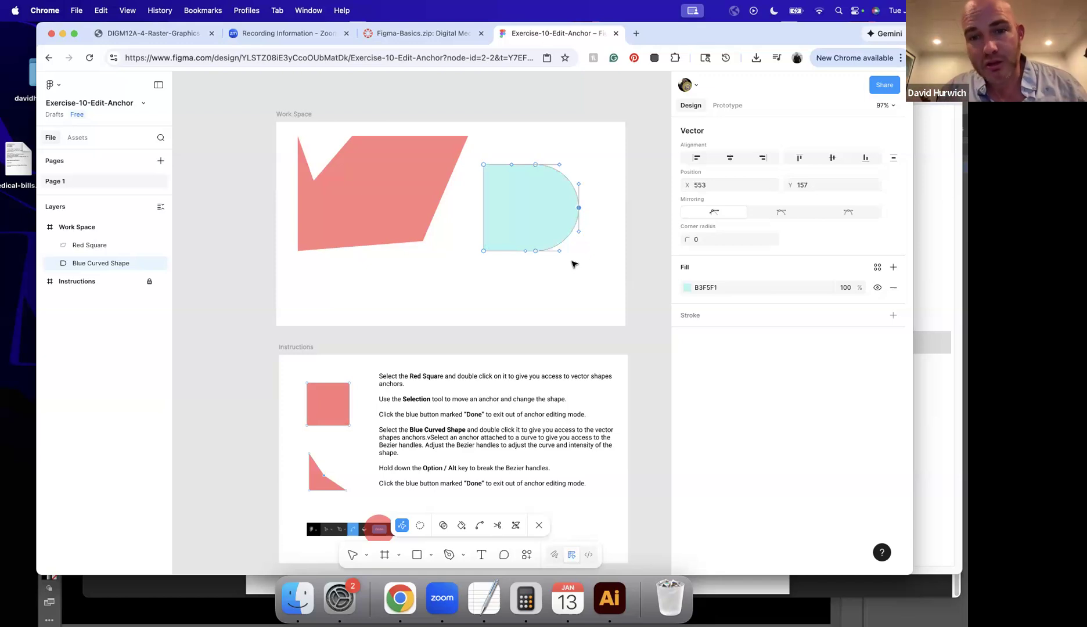
Switch to the TextEdit notes and add a new entry headed "Bezier Handles:" below the anchor points line.
left_click(483, 598)
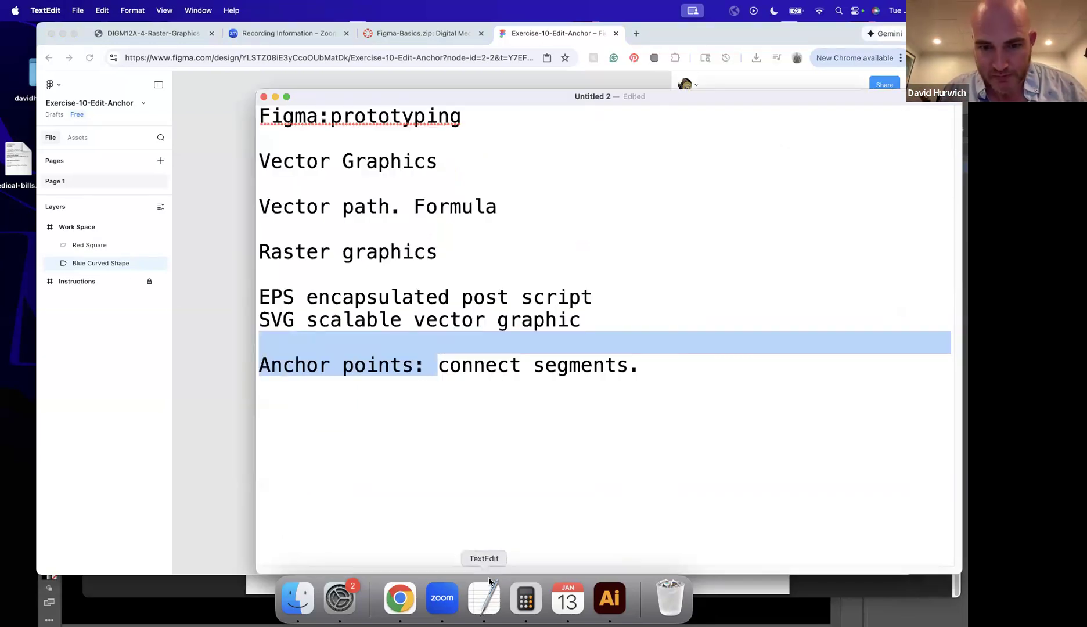
left_click(680, 375)
key("Return")
key("Return")
type("Bezier Hand")
type("kles")
key("BackSpace")
key("BackSpace")
key("BackSpace")
key("BackSpace")
type("les:")
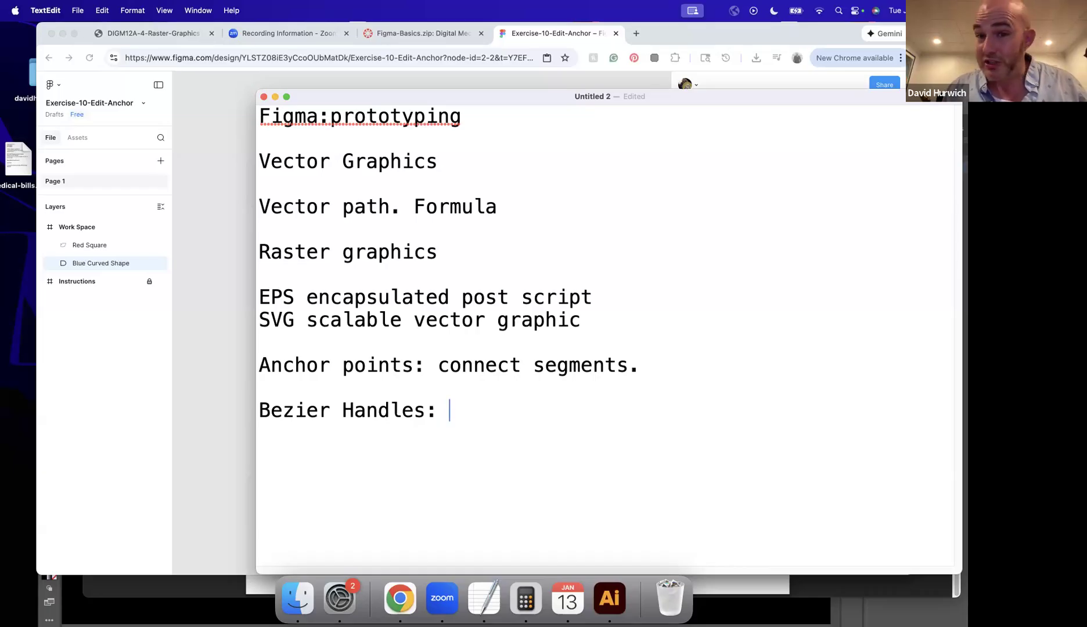
Begin the Bezier Handles definition with "Control the direction and the intensity of a".
type("Conrtol")
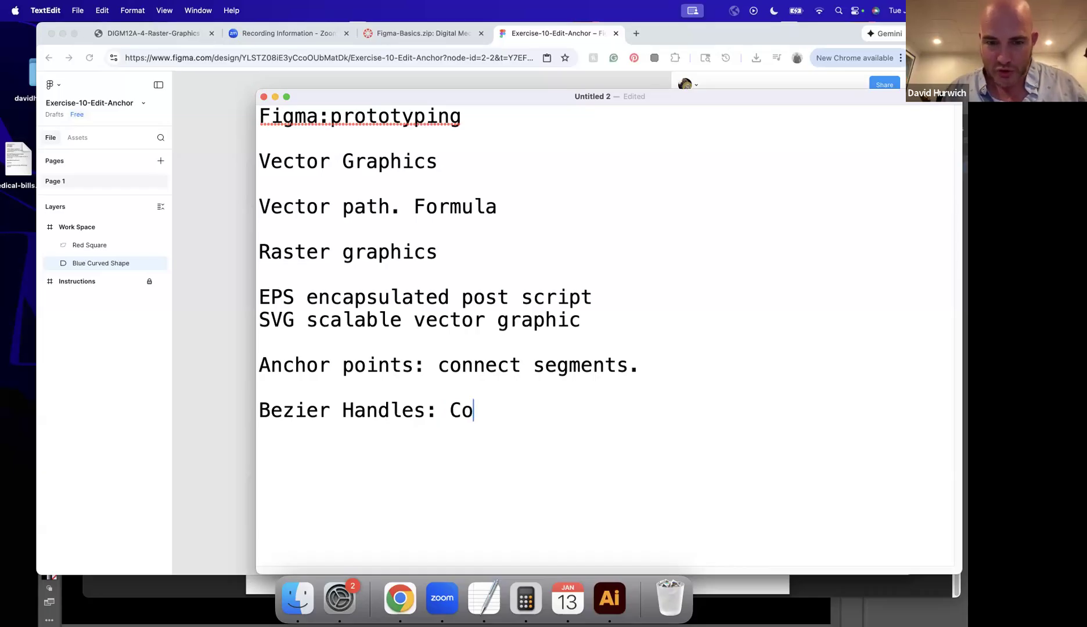
key("BackSpace")
key("BackSpace")
key("BackSpace")
key("BackSpace")
type("trol the dirextion")
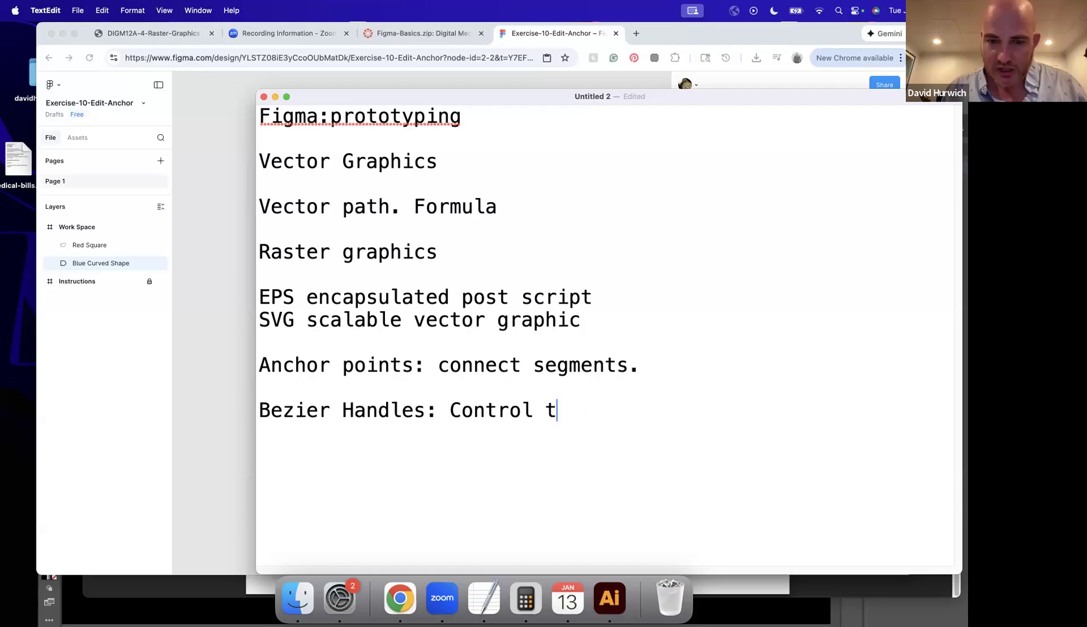
key("BackSpace")
key("BackSpace")
key("BackSpace")
key("BackSpace")
key("BackSpace")
type("ction and the inten")
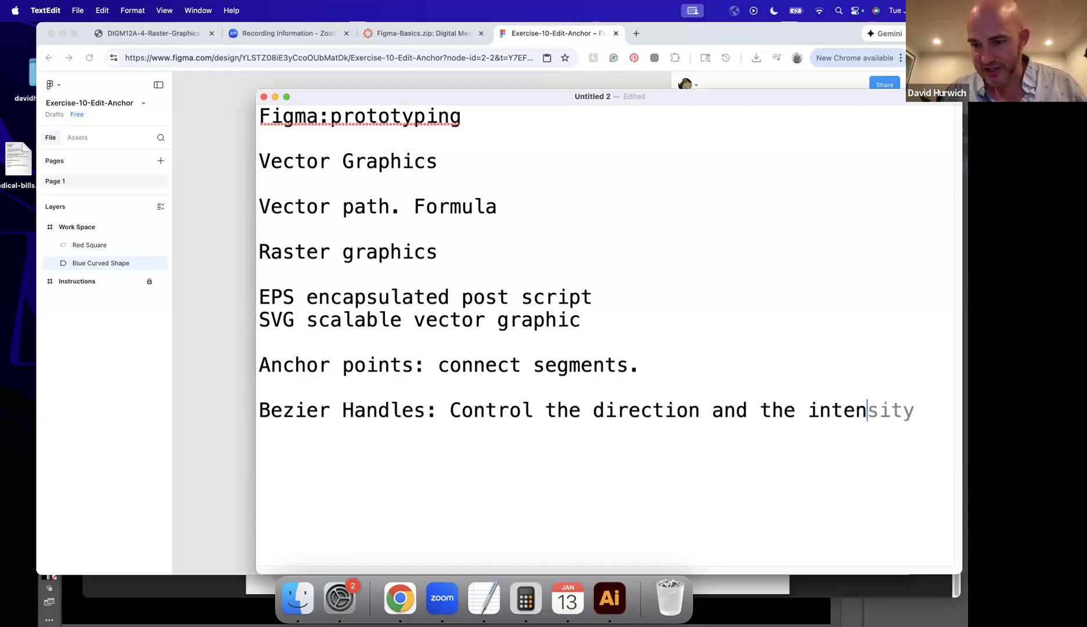
type("sity of a cur")
Finish the Bezier Handles definition with "curves going in and out of an anchor" and return to the Figma file.
key("BackSpace")
key("BackSpace")
key("BackSpace")
key("BackSpace")
type("xi")
key("BackSpace")
key("BackSpace")
type("cirv")
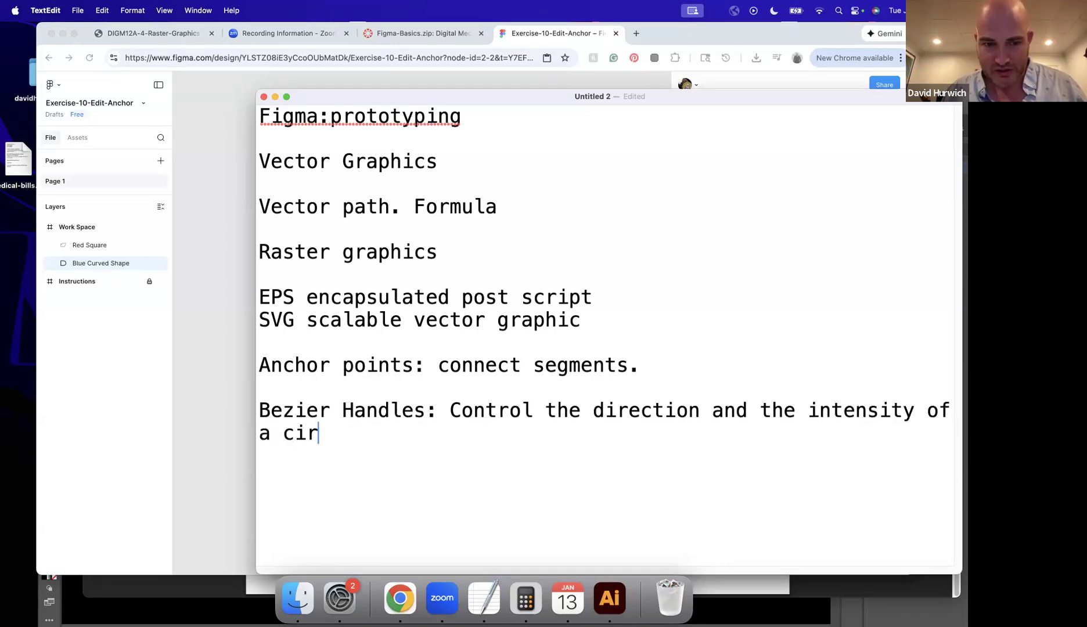
key("BackSpace")
key("BackSpace")
key("BackSpace")
type("urves going ni")
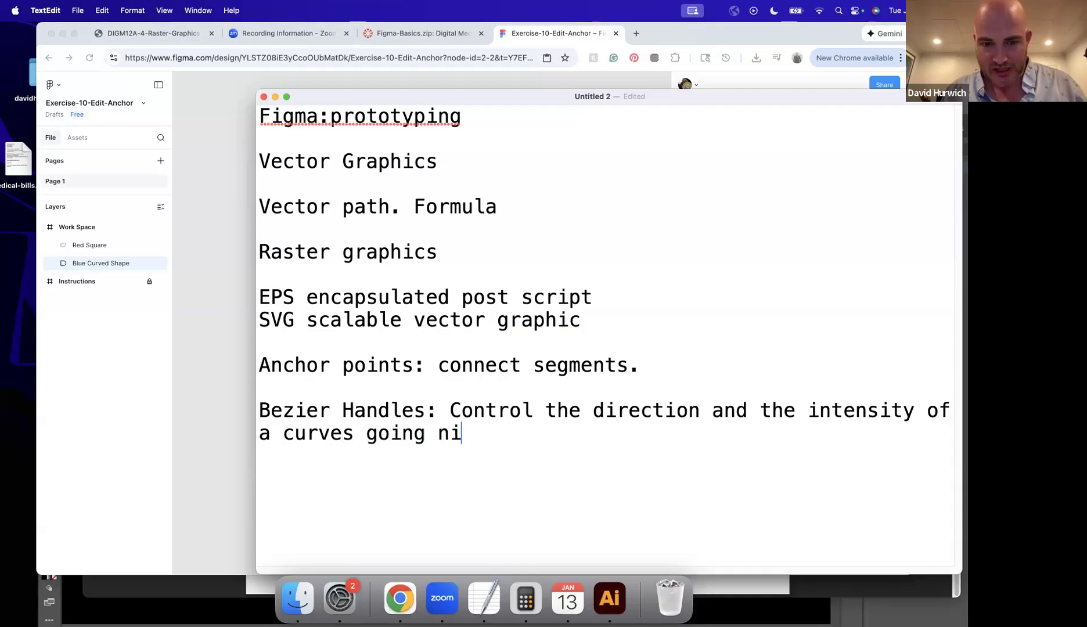
key("BackSpace")
key("BackSpace")
type("in a")
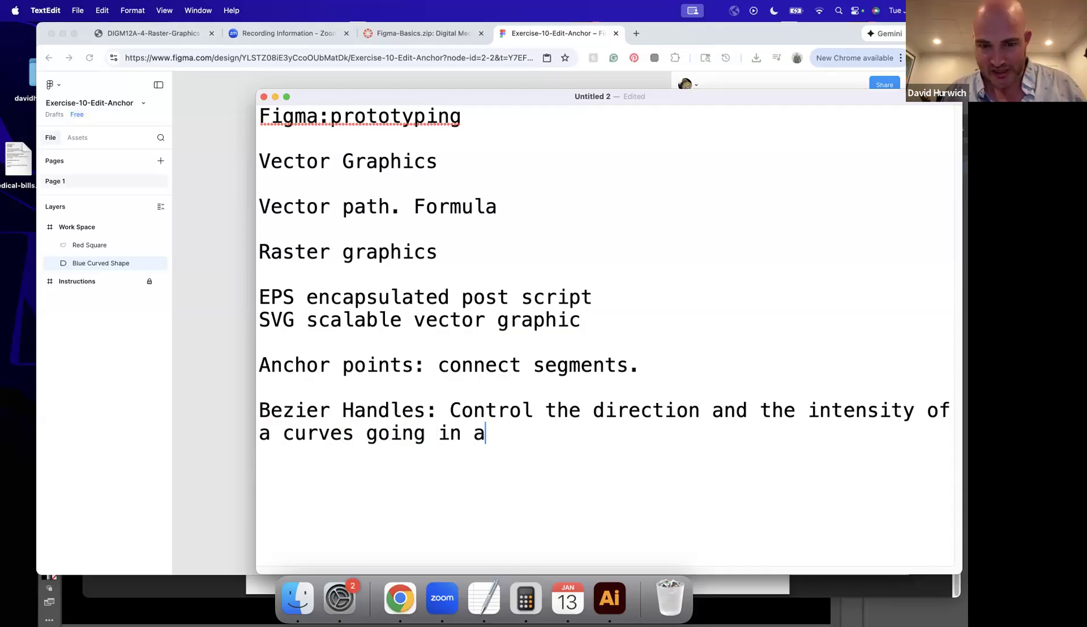
type("nd out of a ")
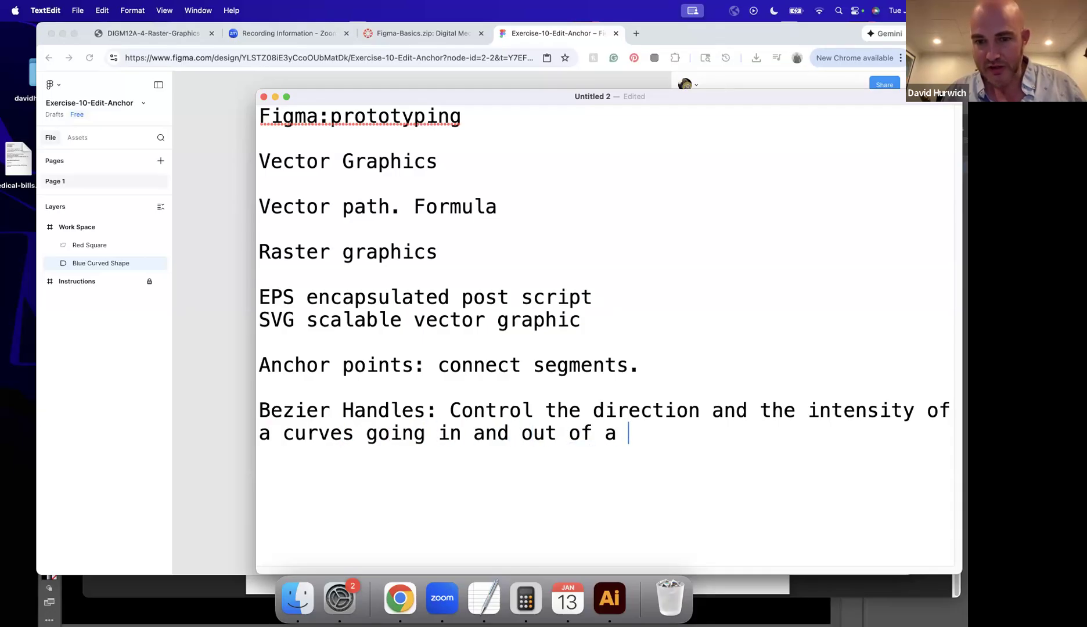
type("n anchor")
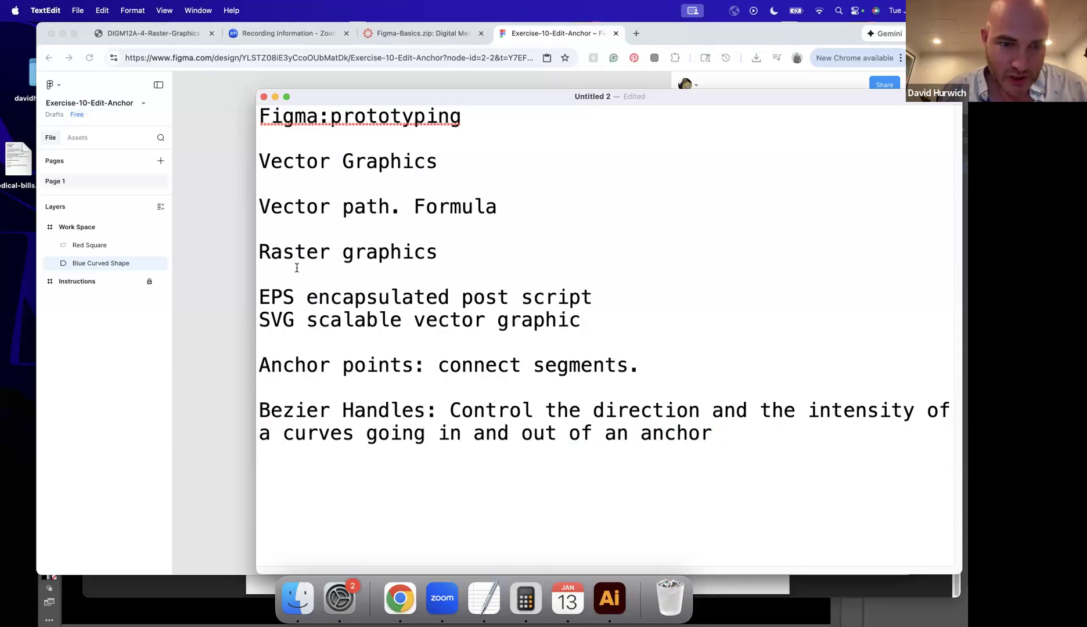
left_click(197, 320)
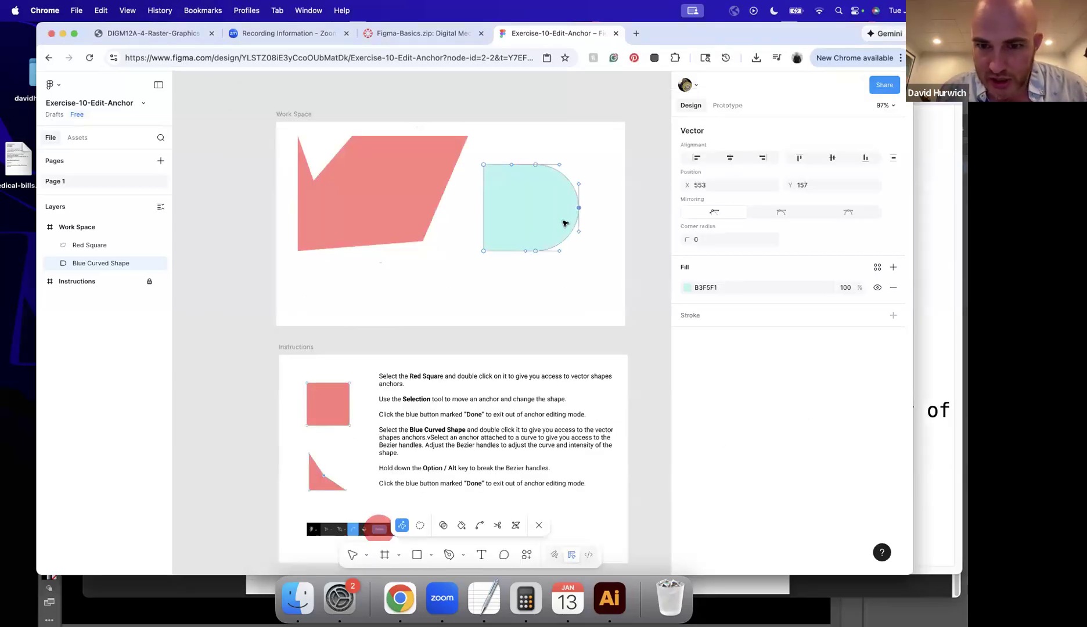
Move the Blue Curved Shape's rightmost anchor slightly outward and shorten its Bezier handles and the handle of the upper curve anchor.
double_click(578, 208)
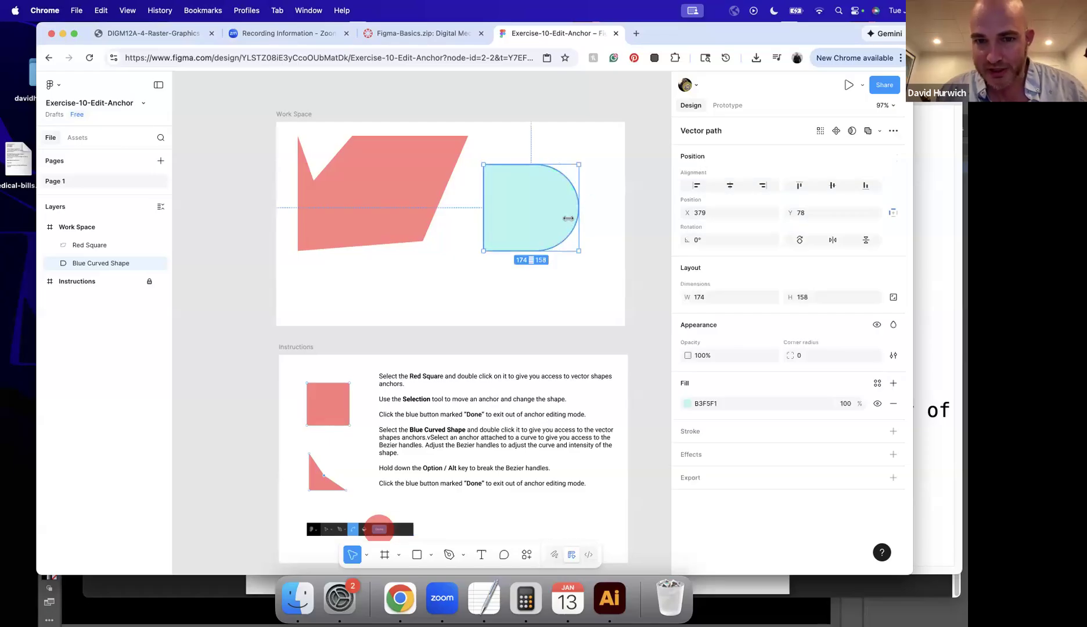
double_click(549, 214)
left_click(579, 209)
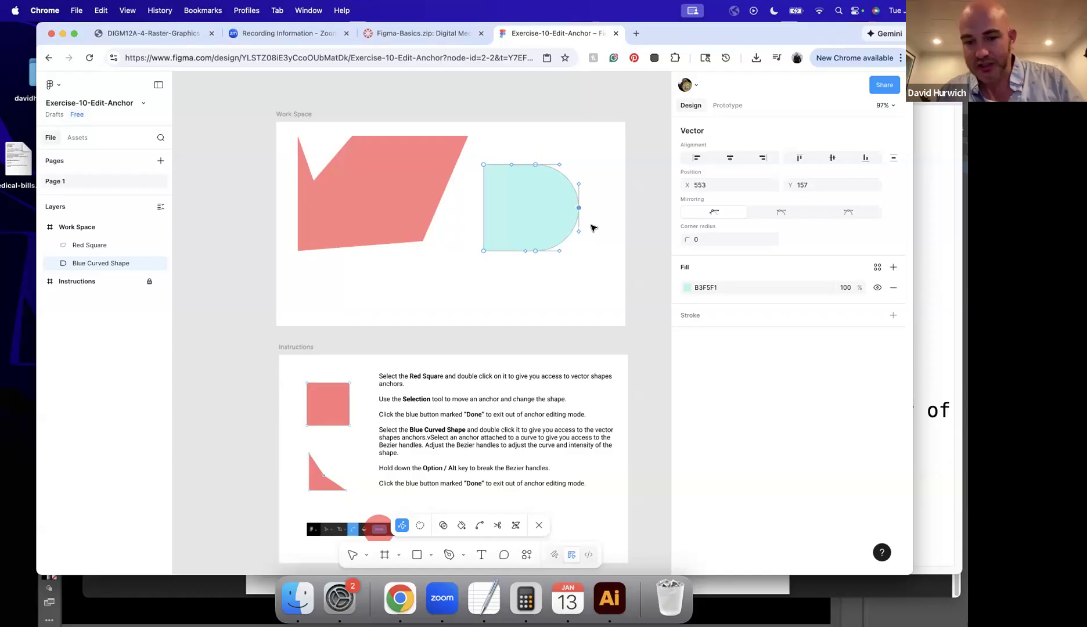
scroll(580, 212, "up", 10)
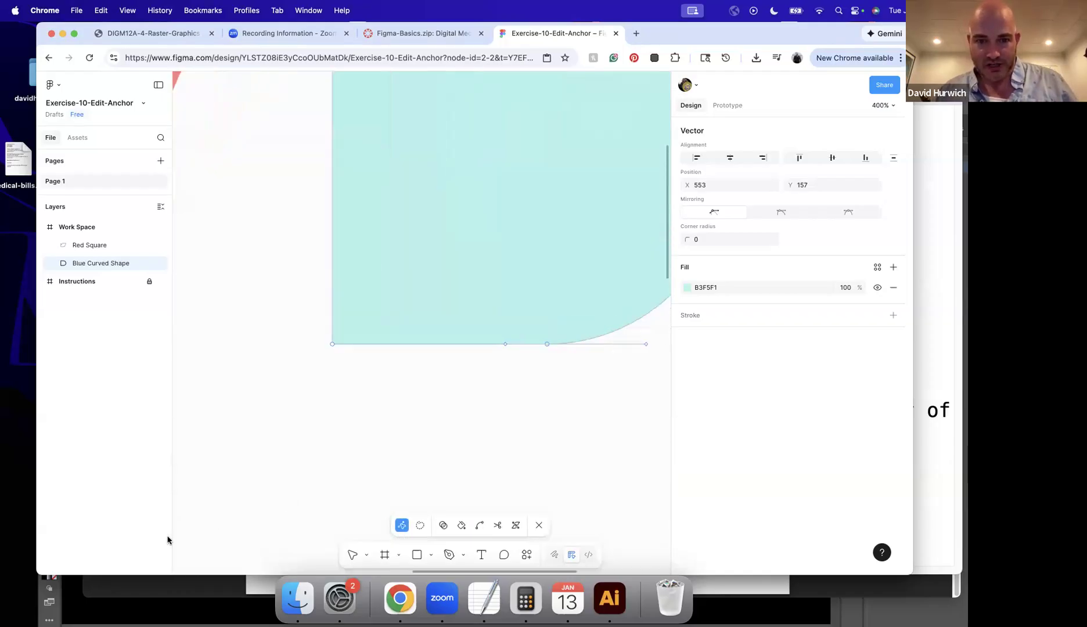
key("super+minus")
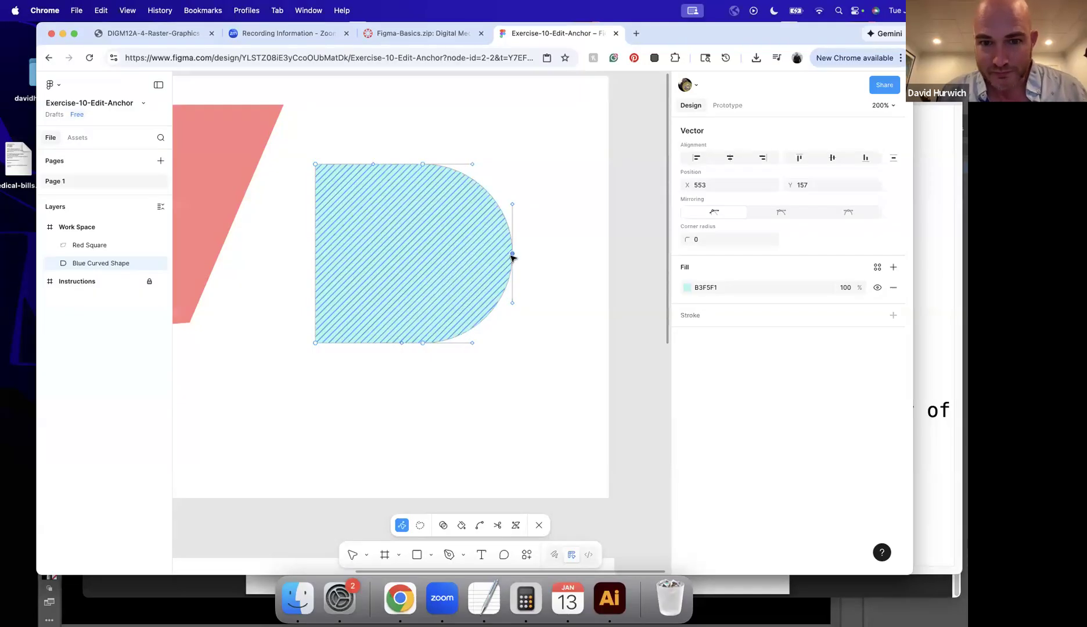
mouse_move(514, 253)
left_mouse_down()
mouse_move(565, 248)
mouse_move(468, 252)
mouse_move(519, 250)
left_mouse_up()
mouse_move(520, 201)
left_mouse_down()
mouse_move(441, 242)
mouse_move(407, 286)
mouse_move(536, 158)
mouse_move(390, 275)
mouse_move(506, 167)
mouse_move(520, 216)
left_mouse_up()
left_click_drag(473, 165, 439, 165)
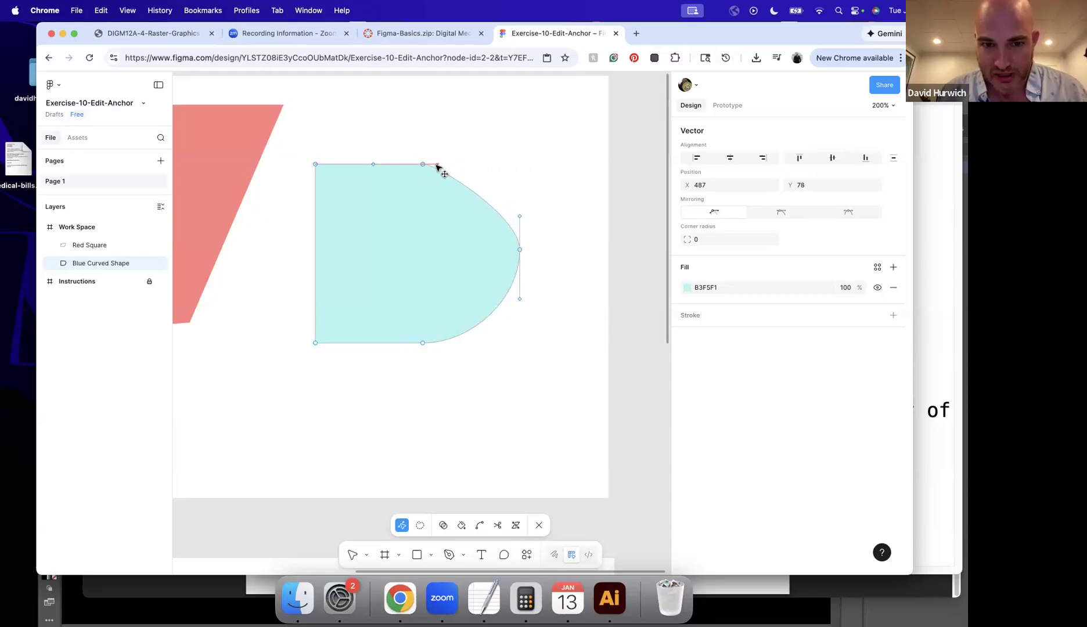
Swing the rightmost anchor's Bezier handles around and lengthen them in a near-vertical direction to intensify the curve.
left_click_drag(520, 221, 396, 250)
left_click_drag(570, 252, 440, 305)
left_click_drag(530, 320, 513, 353)
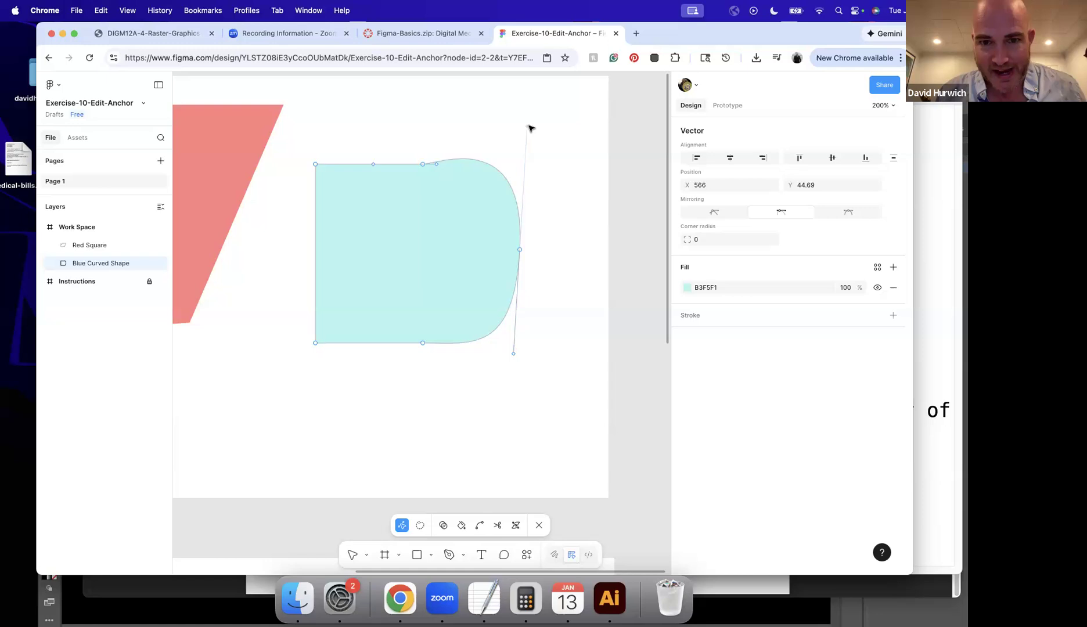
Break the rightmost anchor's Bezier handles to curve the upper segment inward and the lower segment outward, and exit vector editing.
left_click_drag(527, 127, 379, 250)
left_click_drag(514, 354, 526, 307)
left_click_drag(527, 320, 524, 339)
left_click(581, 313)
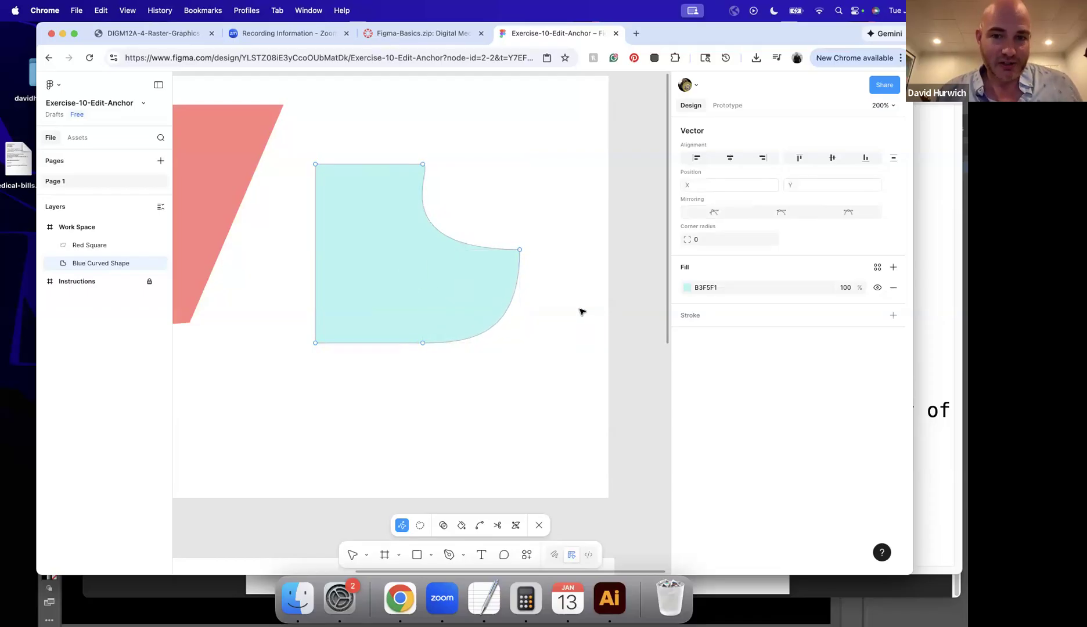
key("Escape")
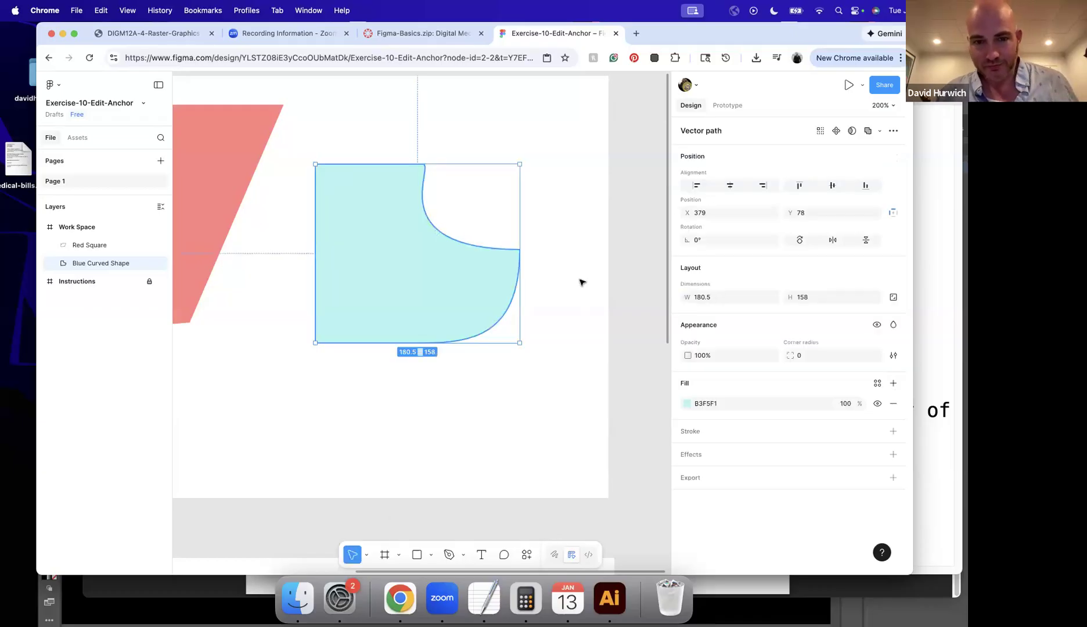
Return to the Figma file list and open the Exercise-11-Add-Subtract-Anchors file.
left_click(582, 280)
left_click(51, 85)
left_click(60, 110)
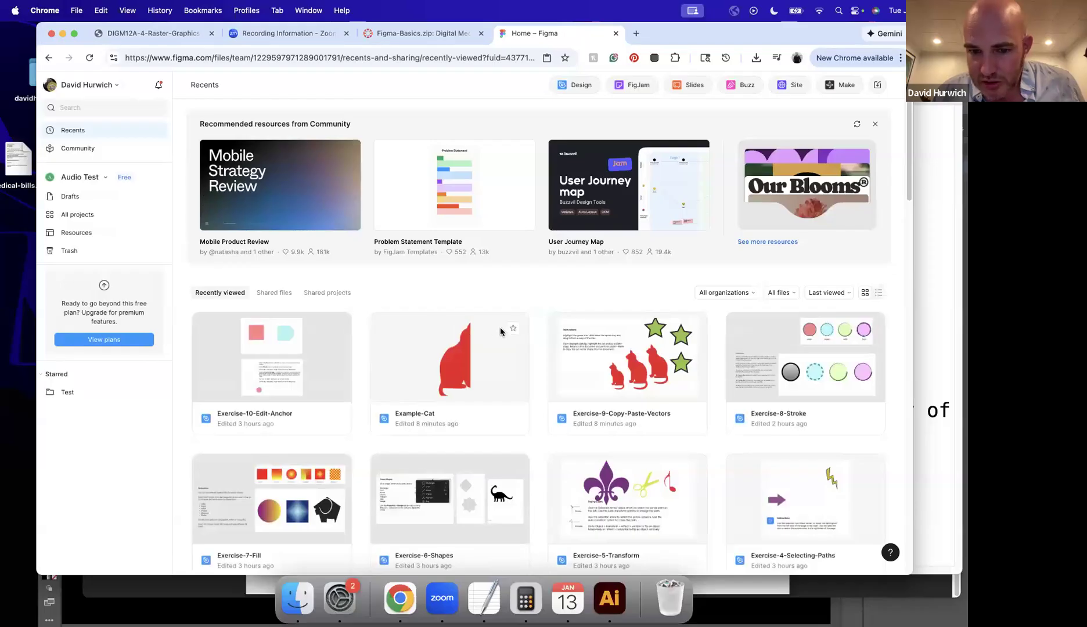
scroll(499, 330, "down", 10)
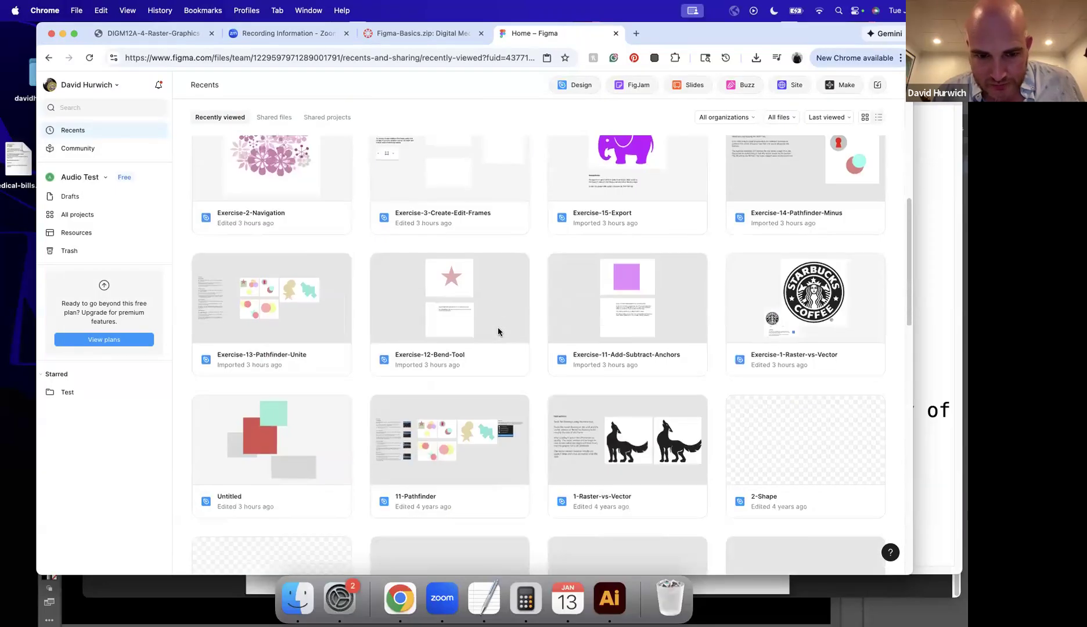
scroll(497, 332, "down", 2)
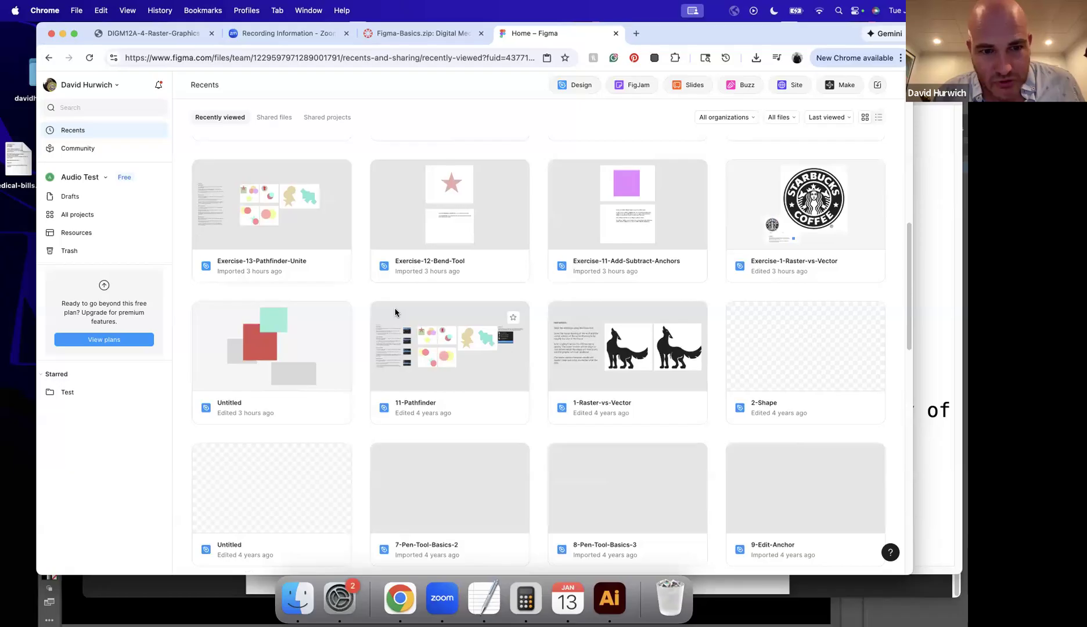
scroll(396, 312, "down", 4)
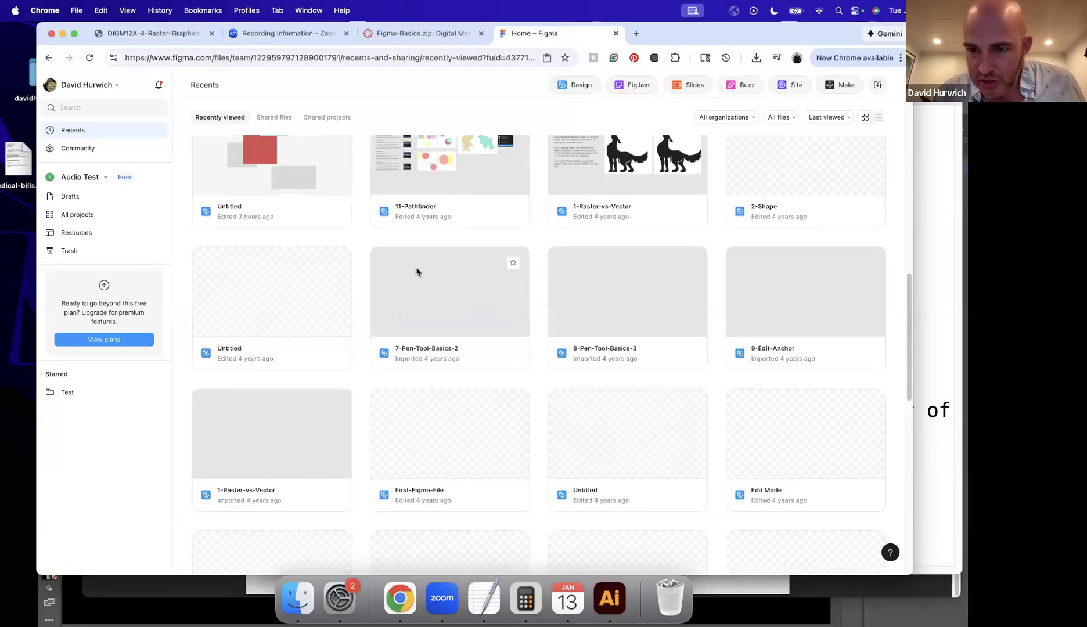
scroll(439, 280, "down", 3)
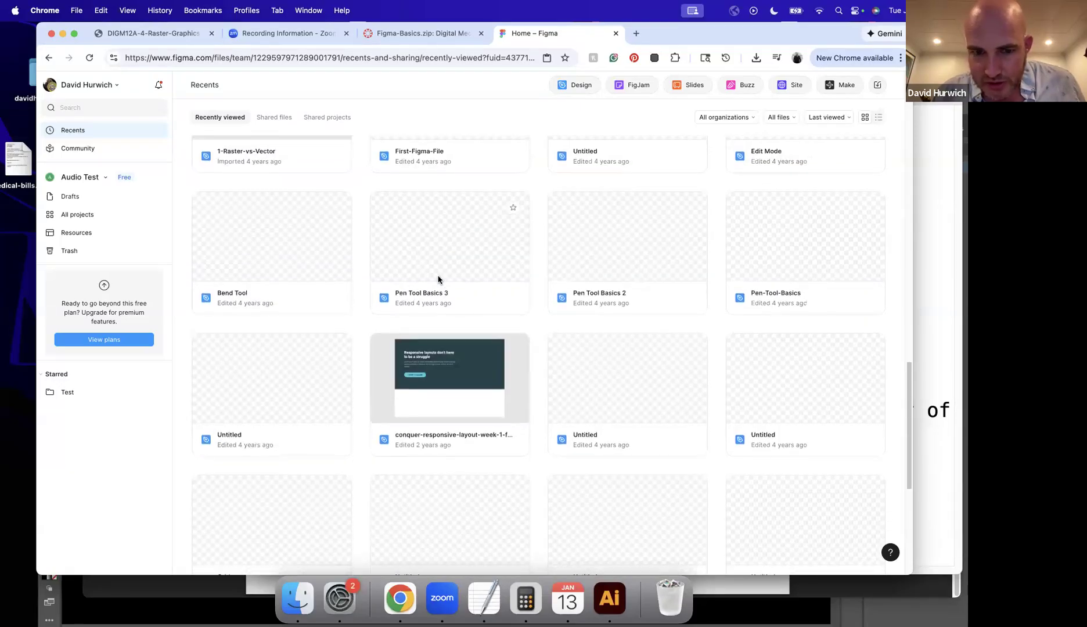
scroll(438, 281, "up", 15)
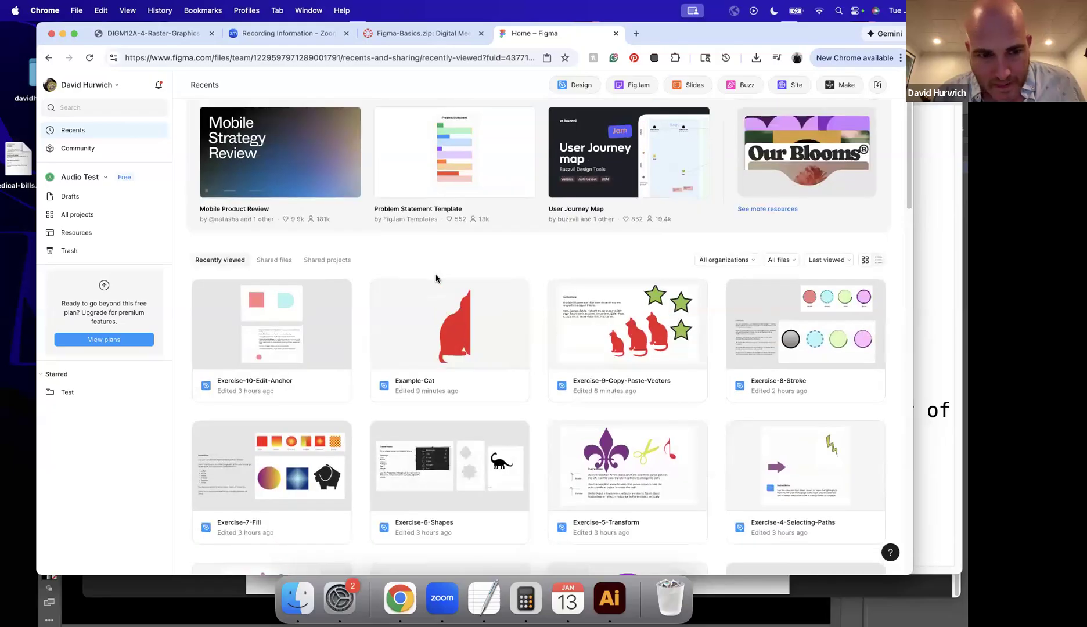
scroll(414, 274, "up", 2)
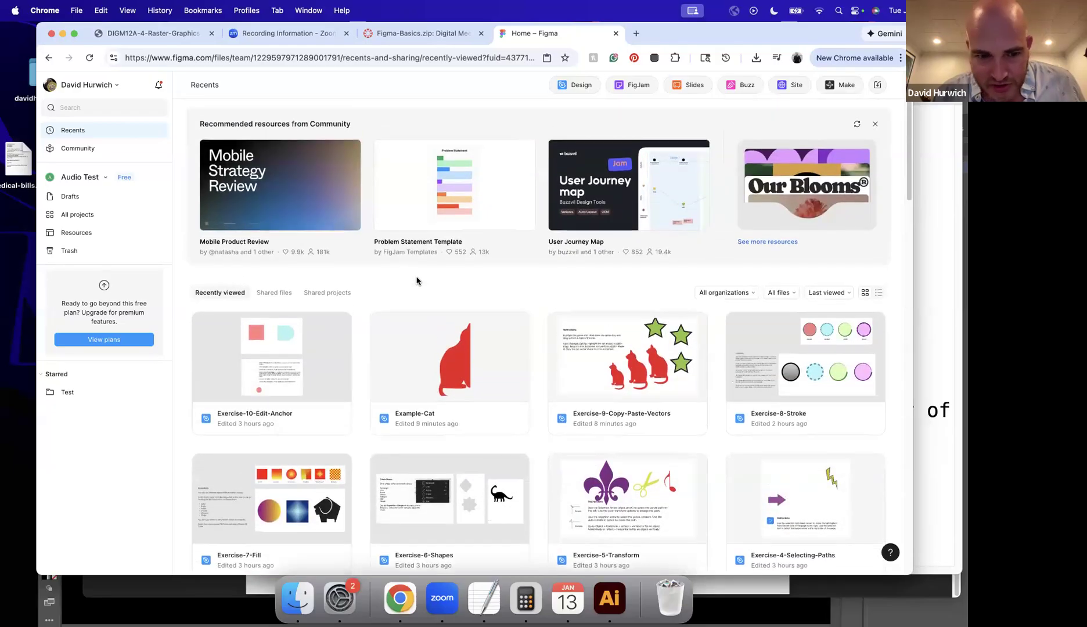
scroll(417, 281, "down", 2)
scroll(416, 281, "down", 6)
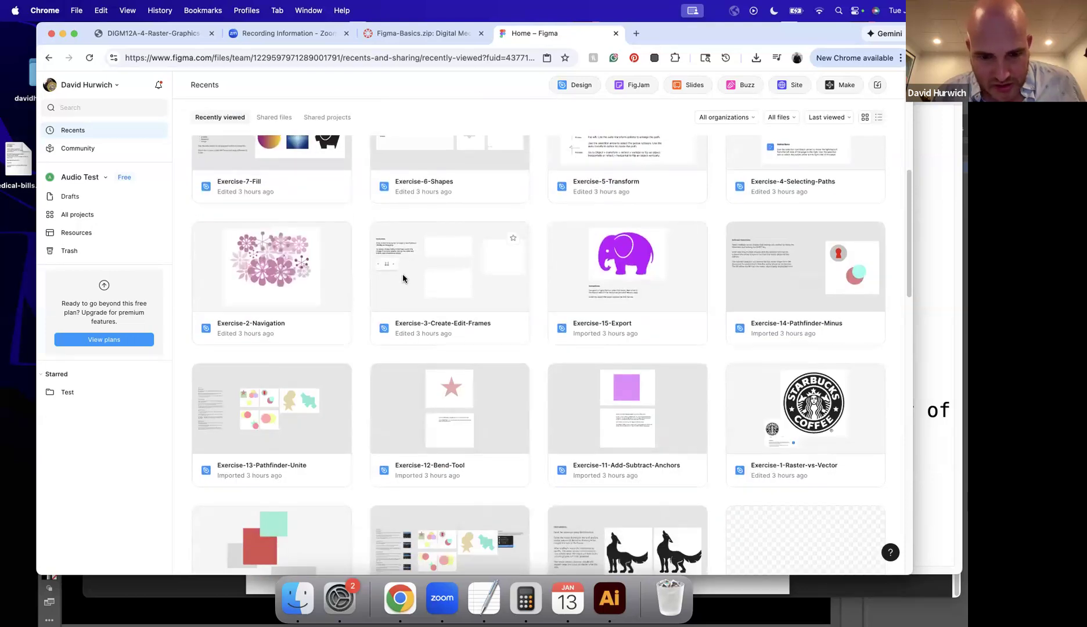
left_click(606, 423)
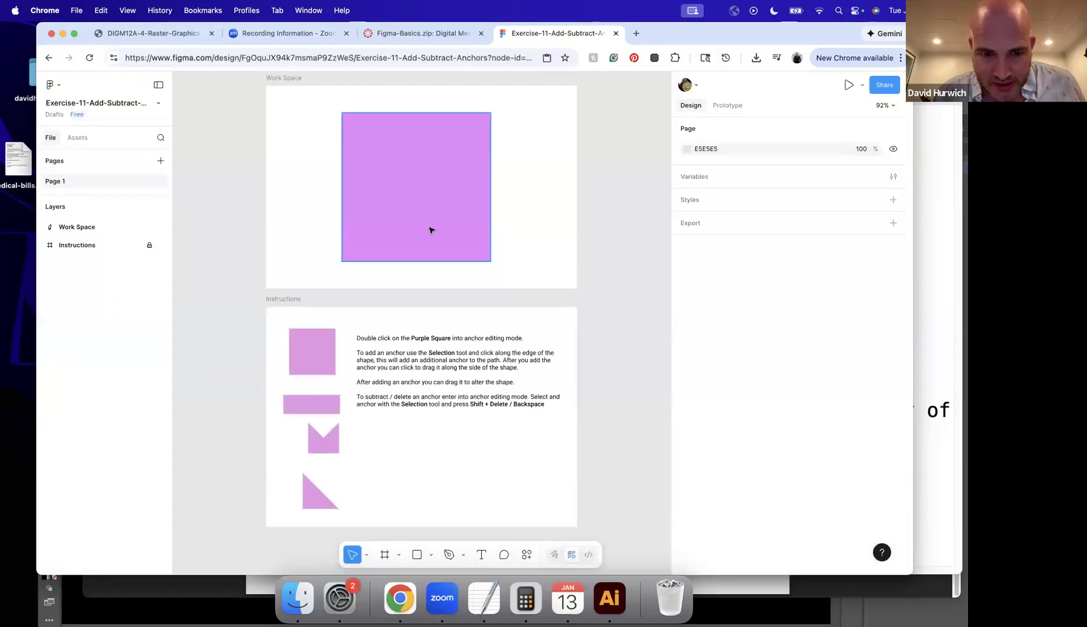
Add an anchor midway on the Purple Square's right edge pulled deep inward, and another on its left edge at X 191.5, Y 102.5.
double_click(429, 230)
key("Escape")
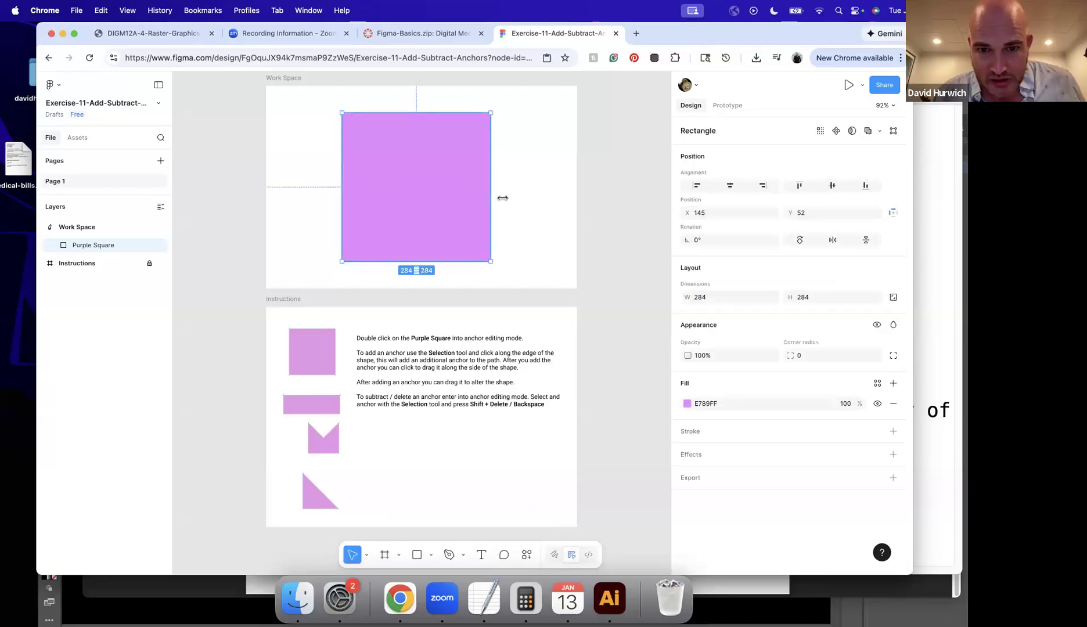
double_click(489, 189)
left_click_drag(491, 189, 365, 139)
left_click(342, 185)
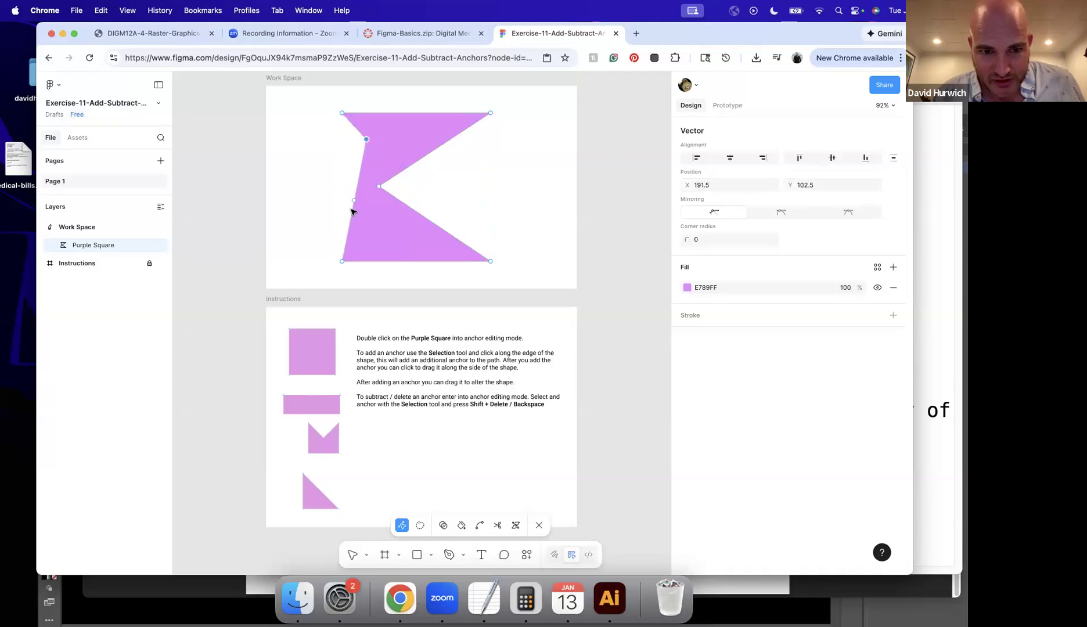
key("Escape")
Add two more anchors along the Purple Square's left side, pulling one outward and the lower one inward to form a zigzag.
double_click(356, 209)
left_click_drag(356, 212, 335, 190)
left_click_drag(339, 230, 386, 236)
Delete the inner anchor of the Purple Square's right-hand notch and move the shape to X -87, Y 38.
left_click(380, 187)
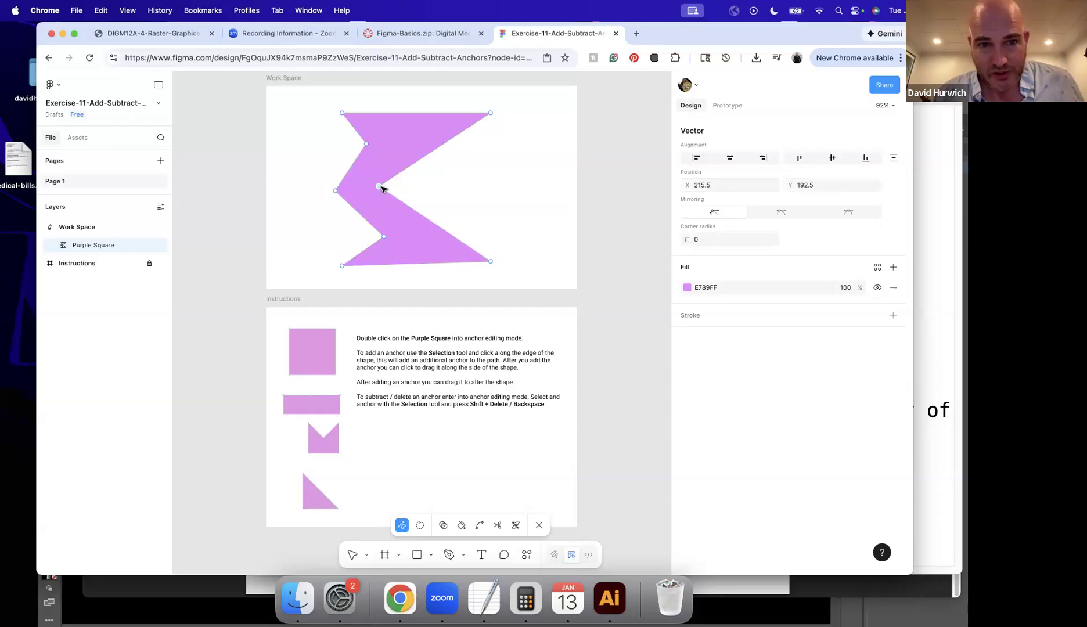
key("shift+BackSpace")
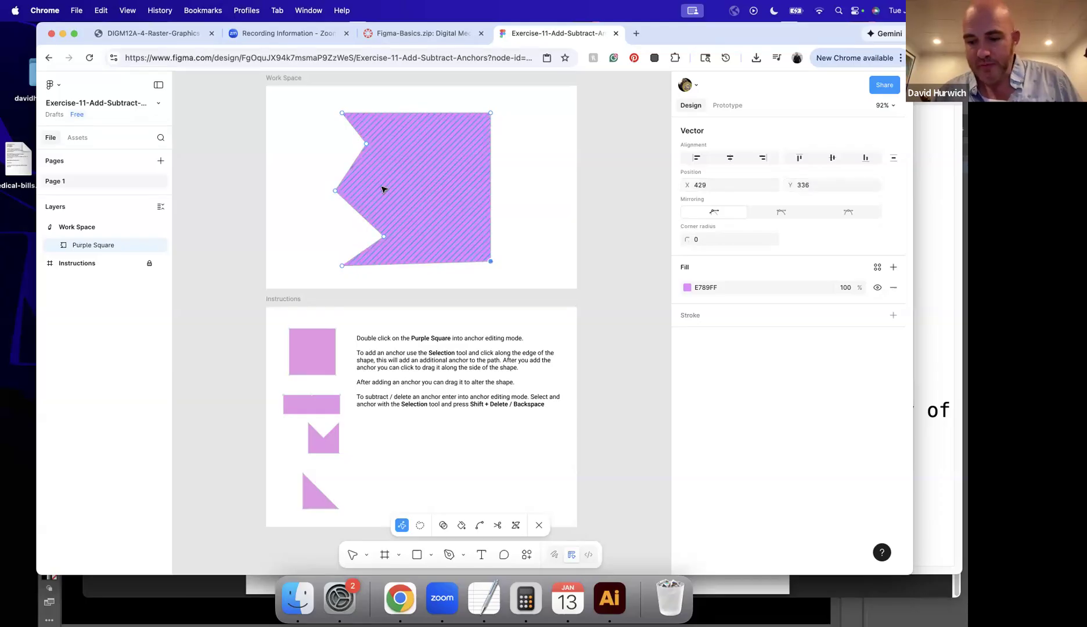
key("Escape")
left_click_drag(375, 174, 259, 167)
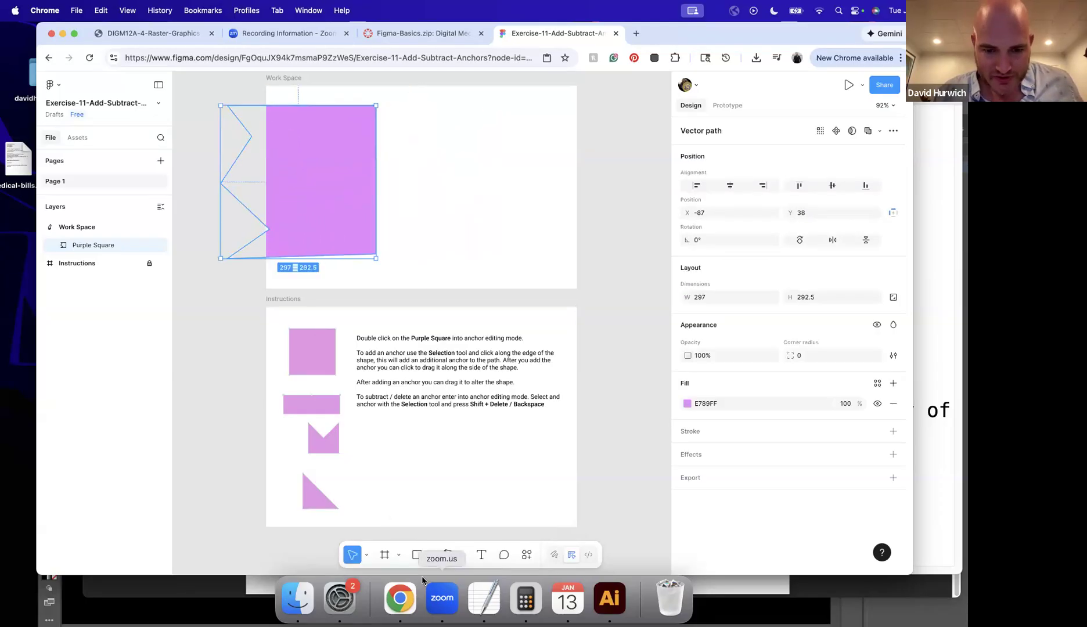
Draw a triangle with the Polygon tool in the blank area of the Work Space frame beside the purple shape.
left_click(430, 556)
left_click(461, 518)
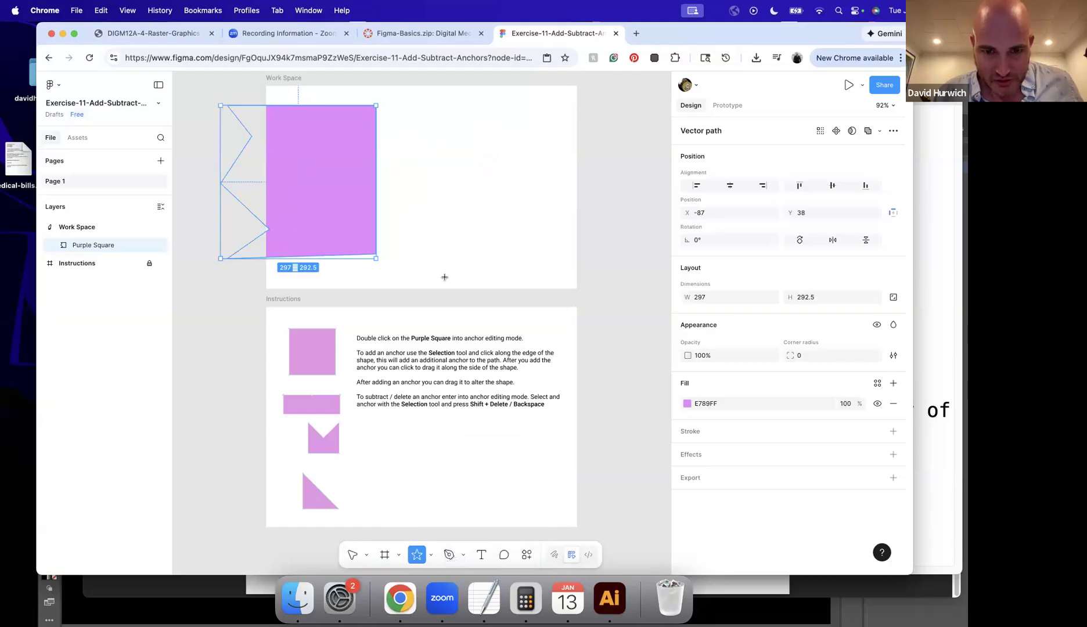
left_click(430, 555)
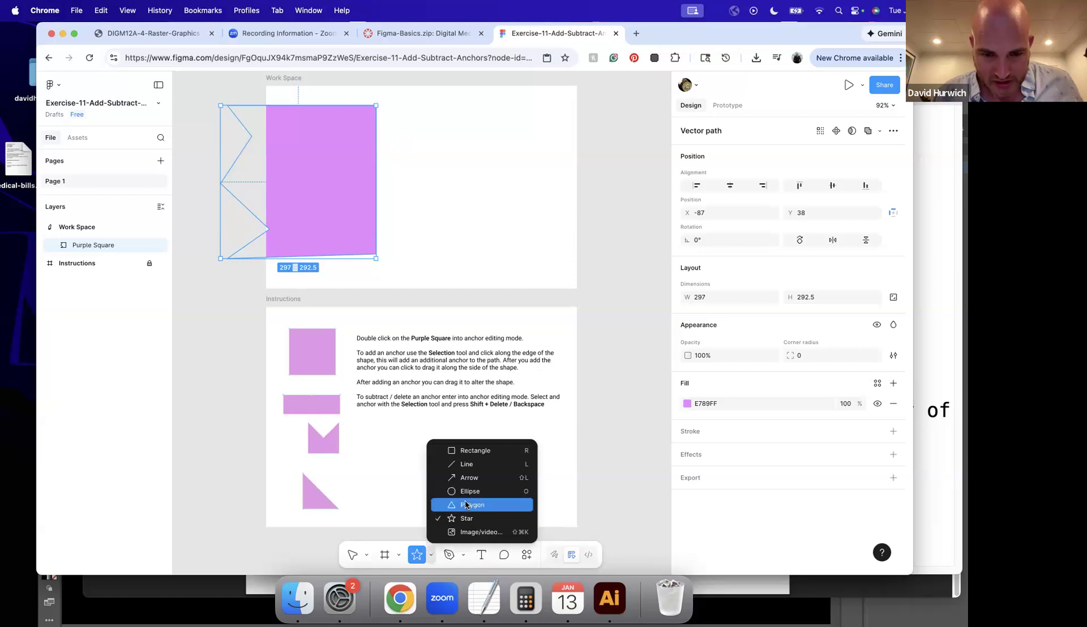
left_click(472, 504)
left_click_drag(455, 181, 527, 259)
Add two anchors along the triangle's right side, pulling the upper one outward and the lower one inward to X 465, Y 217.
double_click(510, 218)
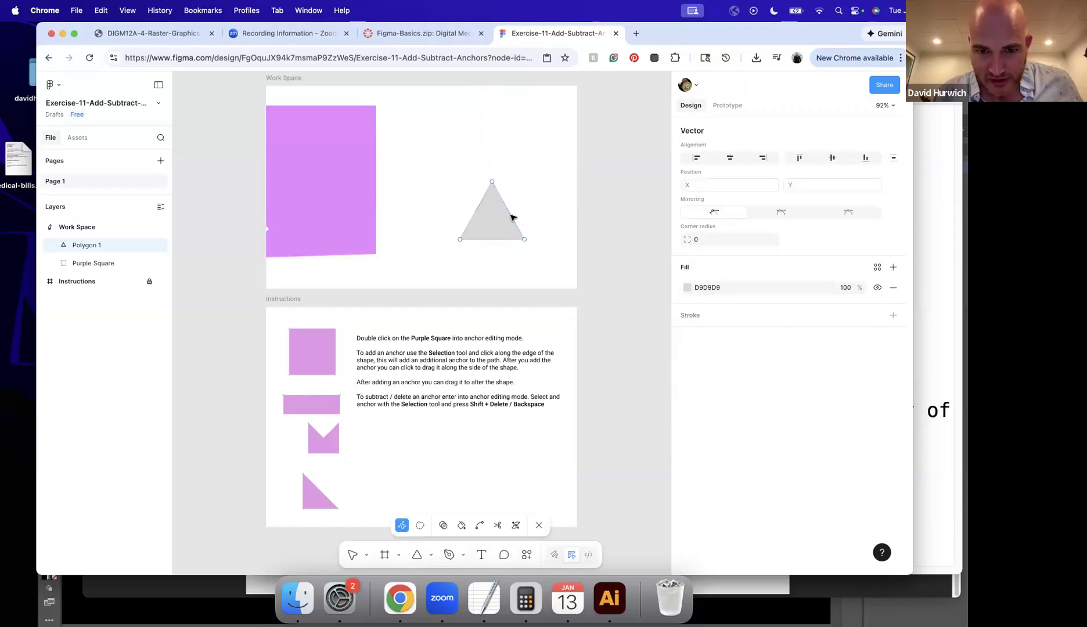
left_click_drag(511, 216, 547, 189)
key("Escape")
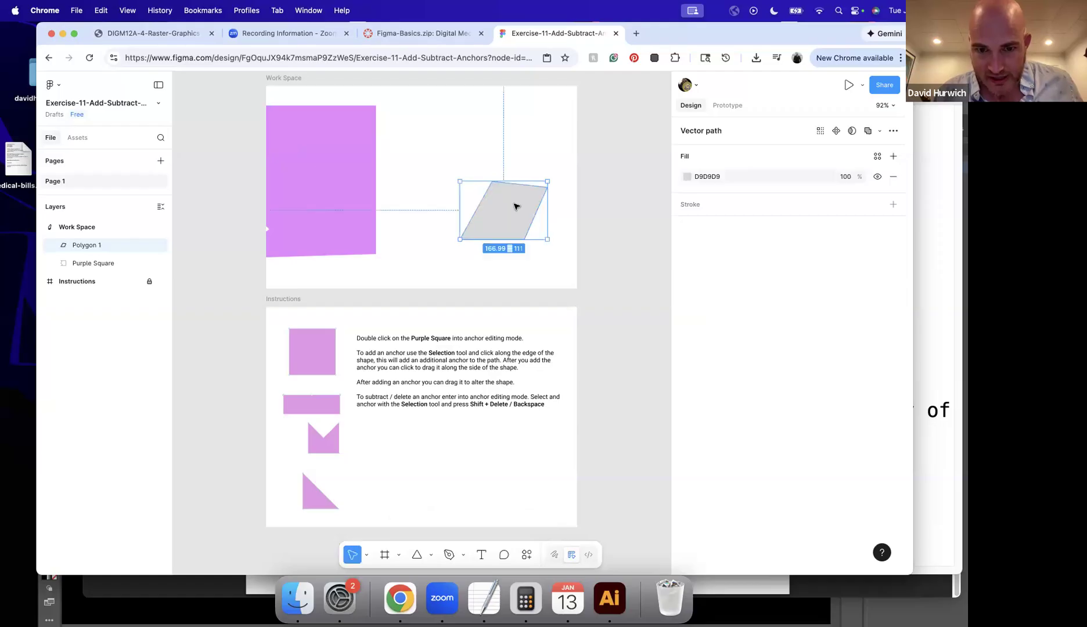
left_click(535, 228)
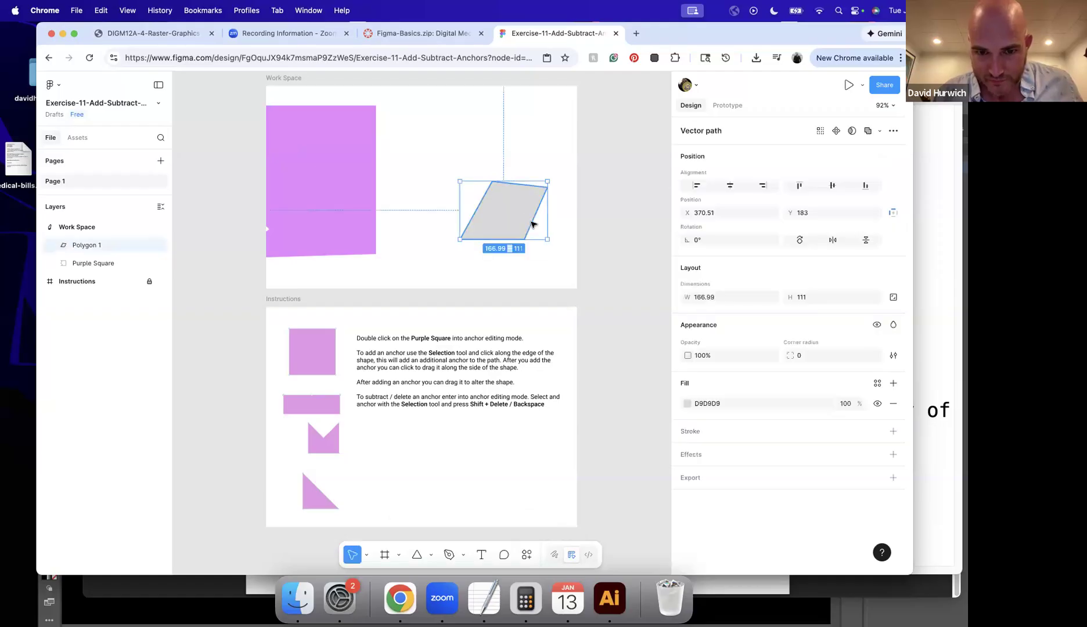
double_click(533, 224)
left_click_drag(535, 214, 509, 199)
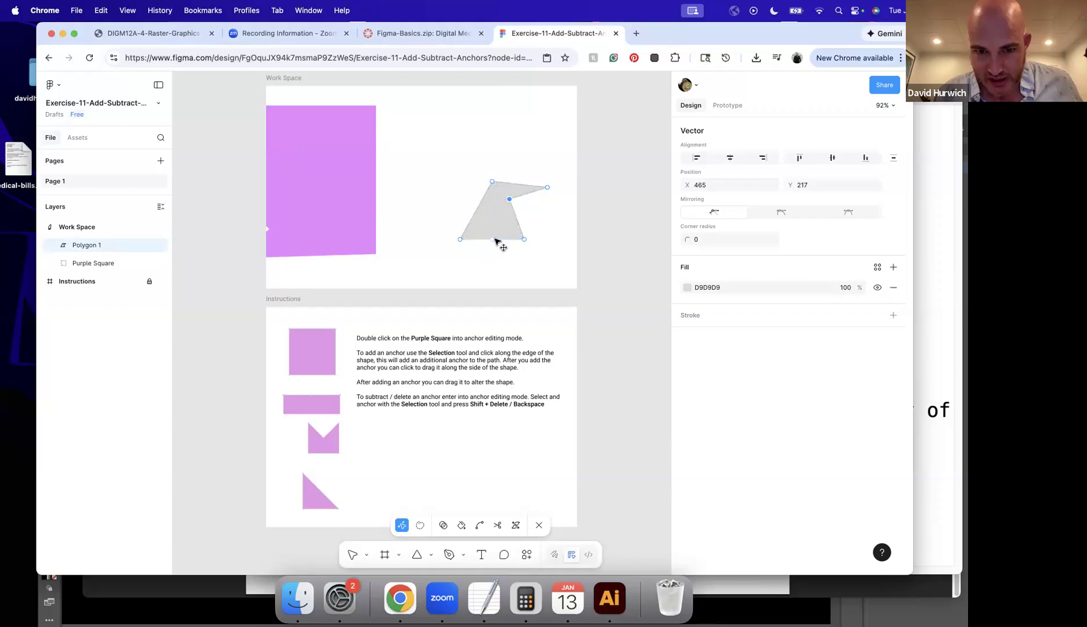
key("Escape")
Reshape the polygon with new base anchors forming a downward spike and its top anchor at X 416.5, Y 178, and place it at X 327, Y 104.
double_click(488, 232)
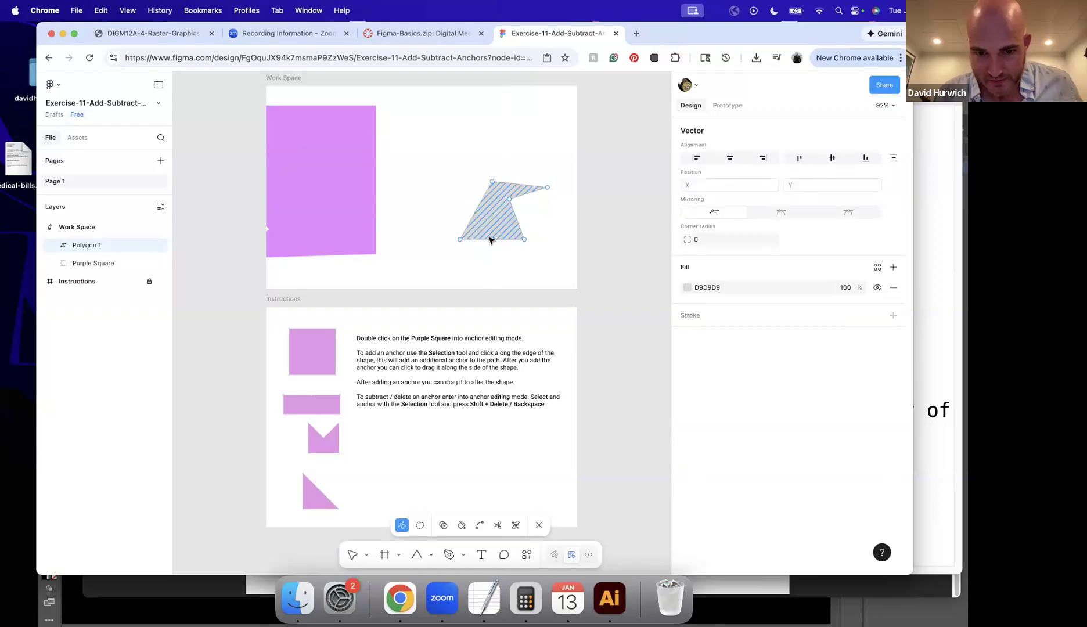
mouse_move(492, 239)
left_mouse_down()
mouse_move(492, 273)
mouse_move(485, 250)
mouse_move(504, 245)
mouse_move(482, 217)
mouse_move(491, 227)
left_mouse_up()
left_click_drag(494, 184, 484, 179)
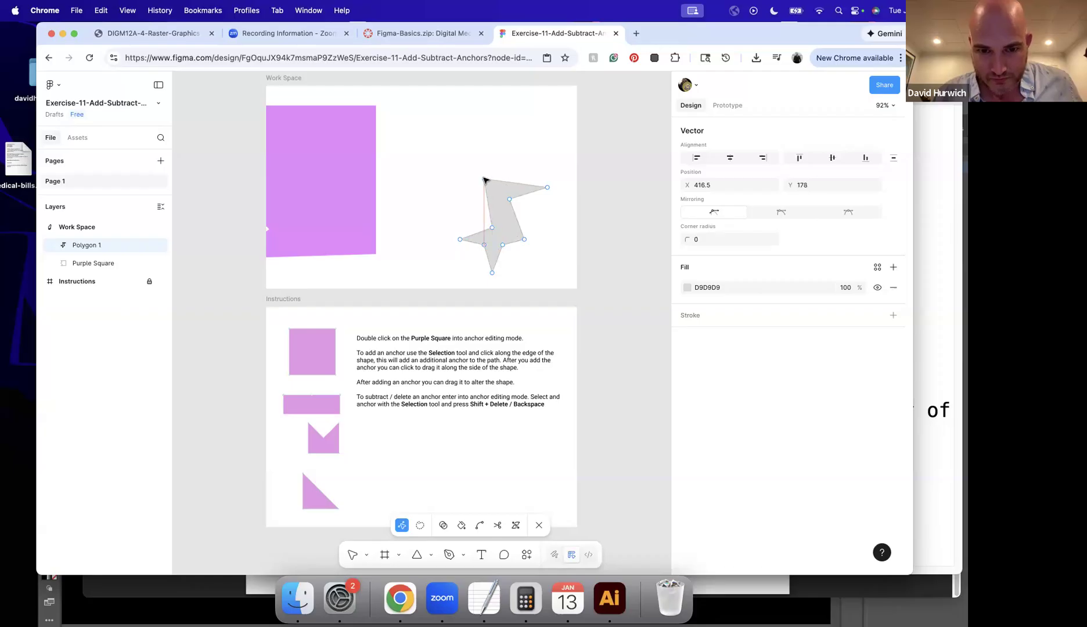
key("Escape")
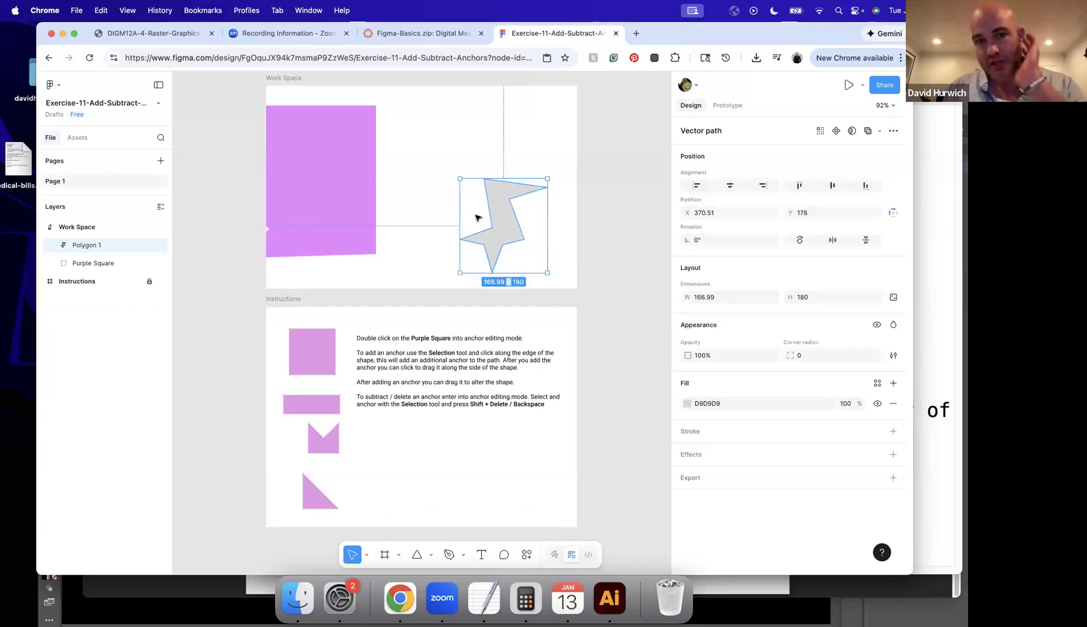
left_click_drag(502, 225, 480, 187)
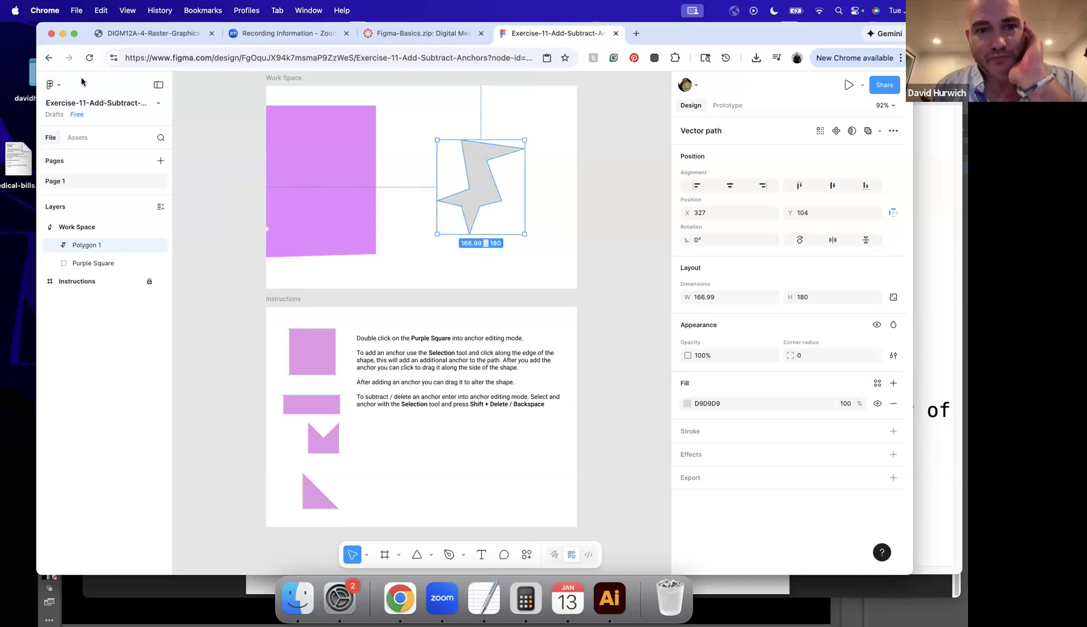
Leave the Exercise-11-Add-Subtract-Anchors file and browse the recently viewed files.
left_click(54, 85)
left_click(72, 108)
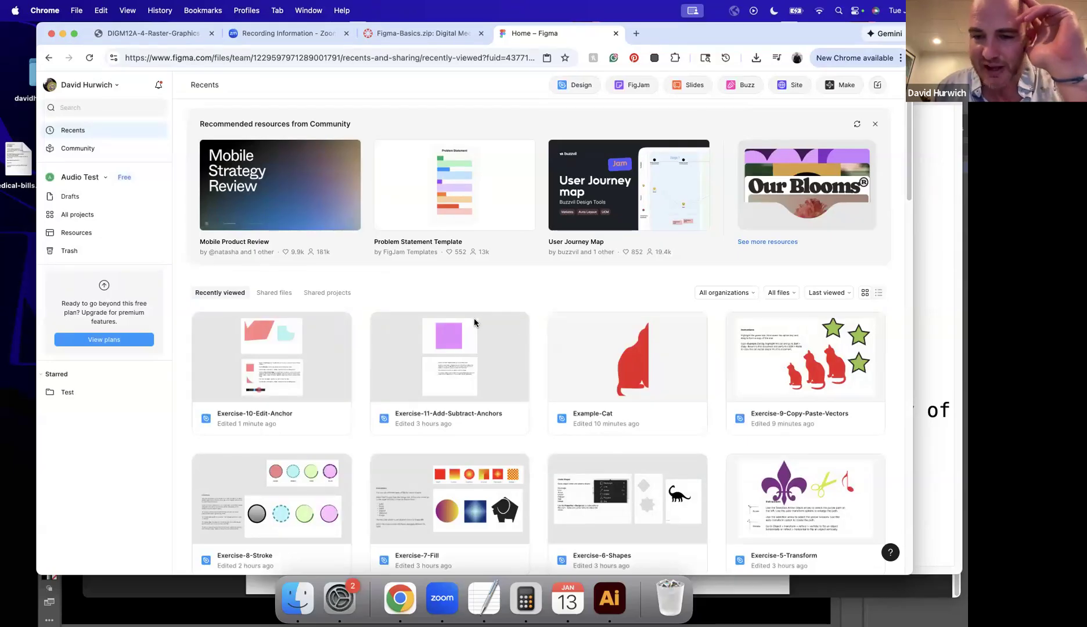
scroll(473, 317, "down", 3)
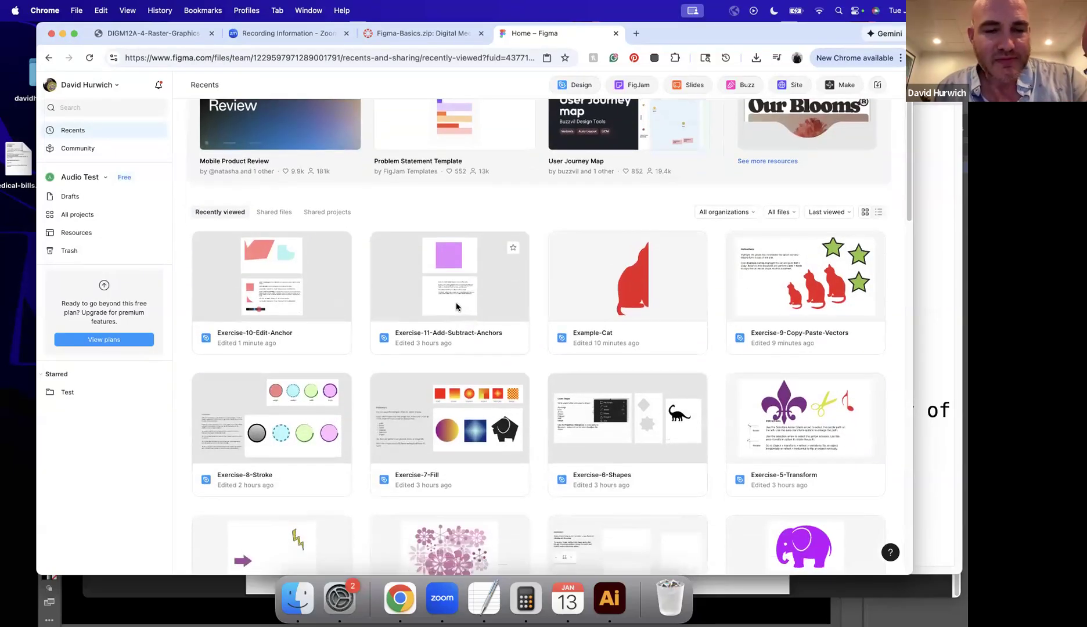
scroll(456, 306, "down", 4)
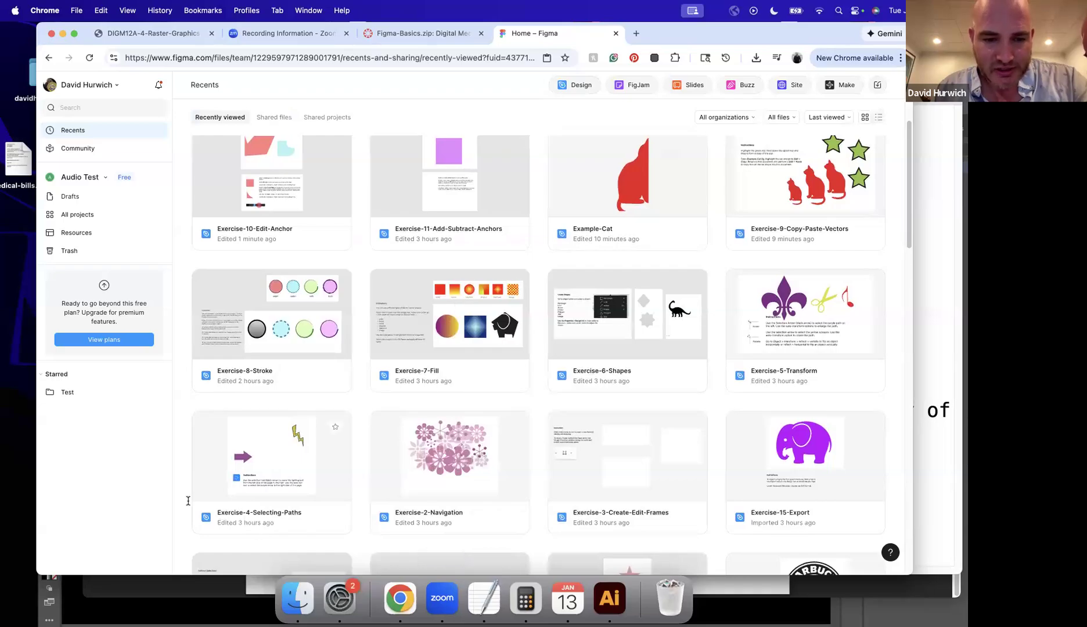
Switch to the TextEdit notes and add ten blank lines below the Bezier Handles definition.
left_click(483, 598)
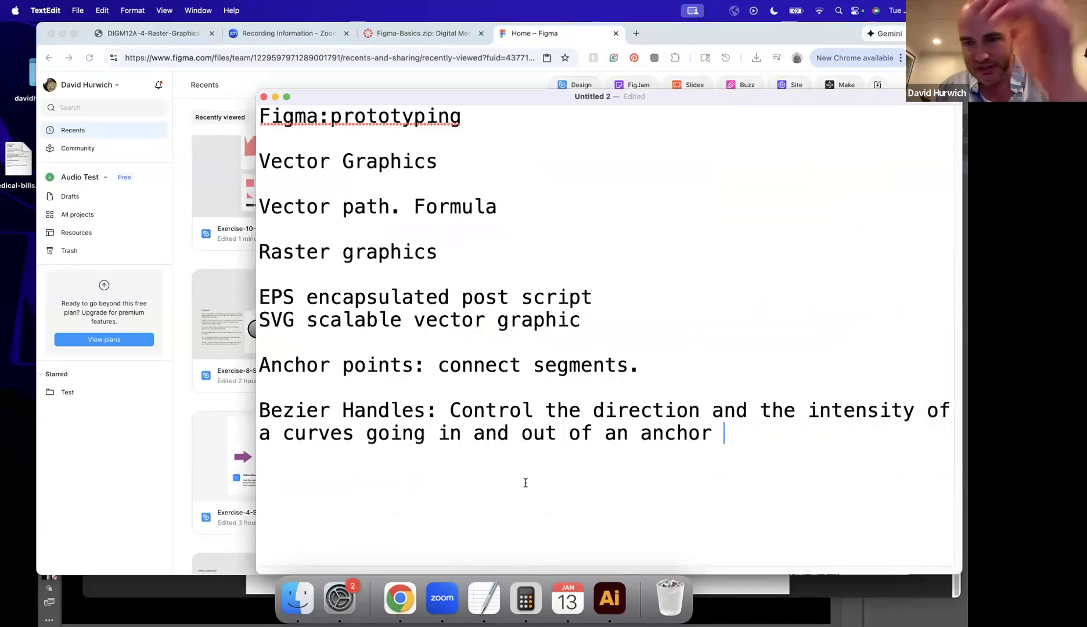
key("Return")
key("Return")
key("Return")
key("Return")
key("Return")
key("Return")
key("Return")
key("Return")
key("Return")
key("Return")
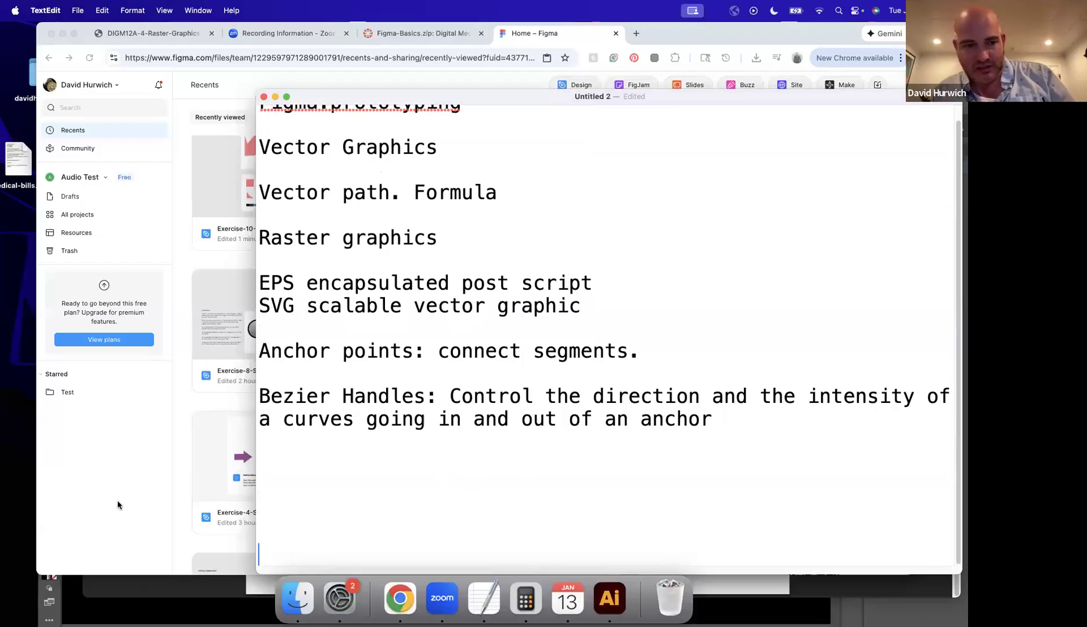
mouse_move(313, 400)
left_mouse_down()
mouse_move(453, 396)
mouse_move(467, 523)
left_mouse_up()
left_click_drag(549, 388, 547, 391)
mouse_move(632, 384)
left_mouse_down()
mouse_move(665, 419)
mouse_move(691, 521)
left_mouse_up()
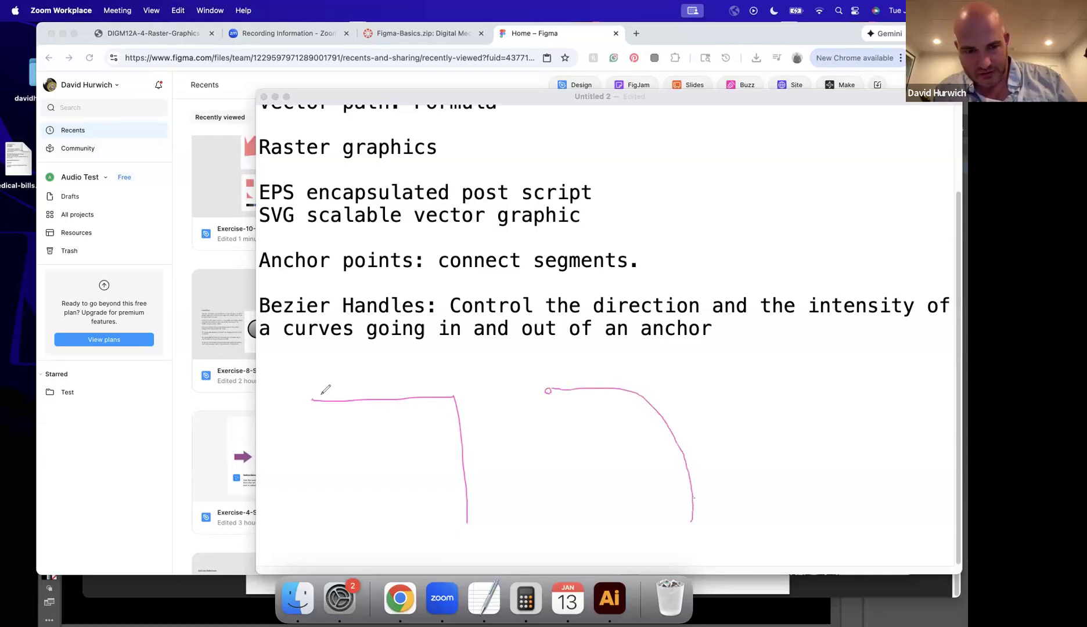
left_click_drag(468, 521, 447, 519)
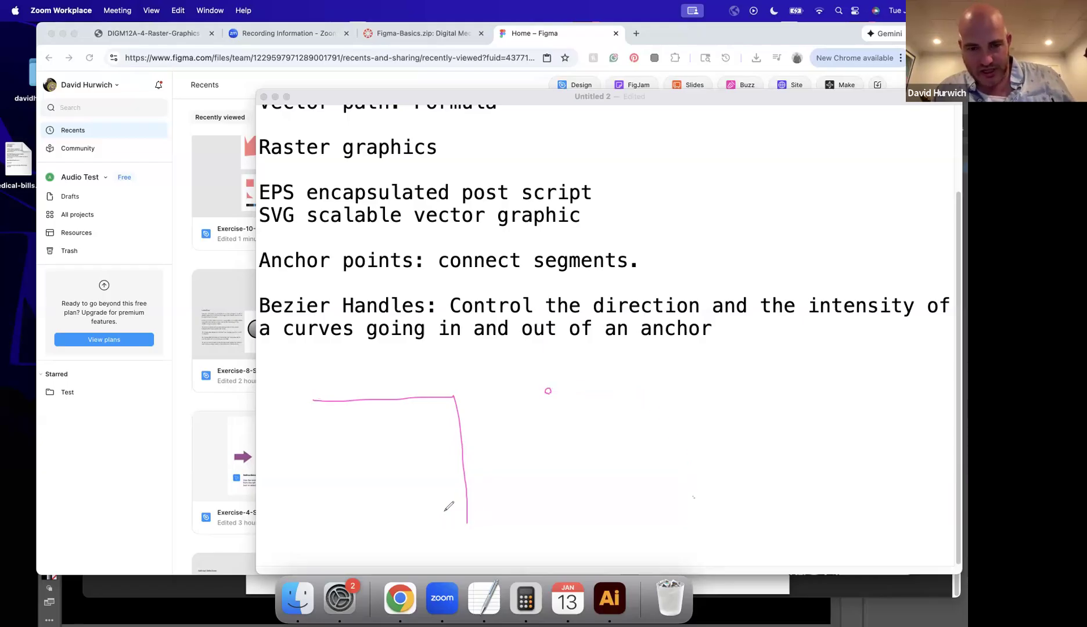
key("super+z")
key("super+z")
key("super+z")
key("super+z")
Sketch two sets of anchor points numbered 1 to 3 below the notes, joining one set with straight segments and the other with curves.
left_click_drag(379, 501, 376, 497)
left_click_drag(444, 399, 460, 393)
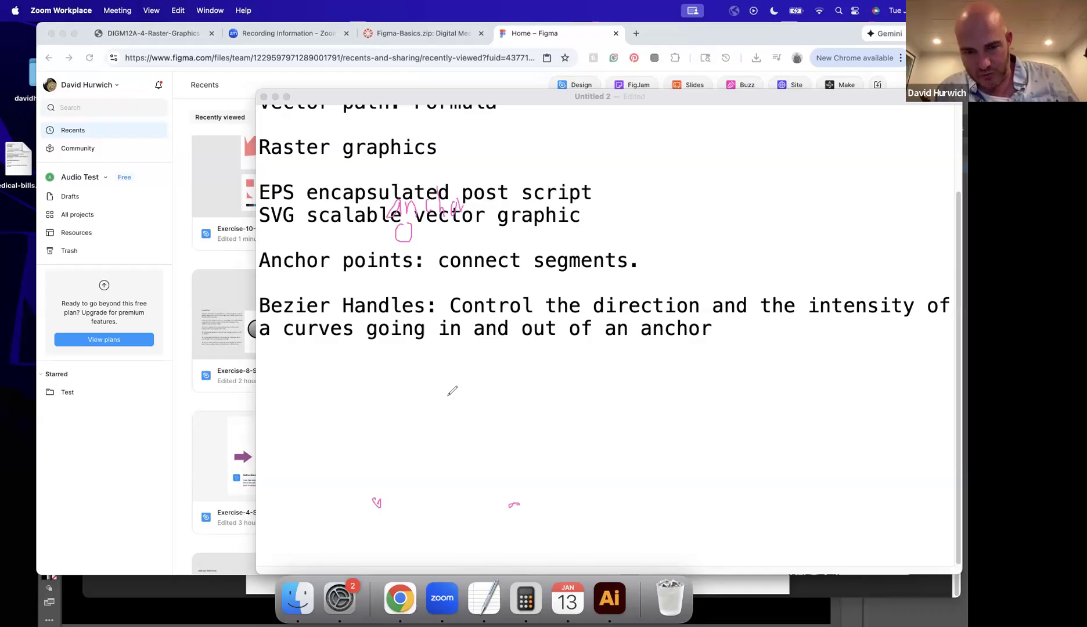
left_click_drag(424, 361, 445, 384)
left_click_drag(516, 481, 534, 510)
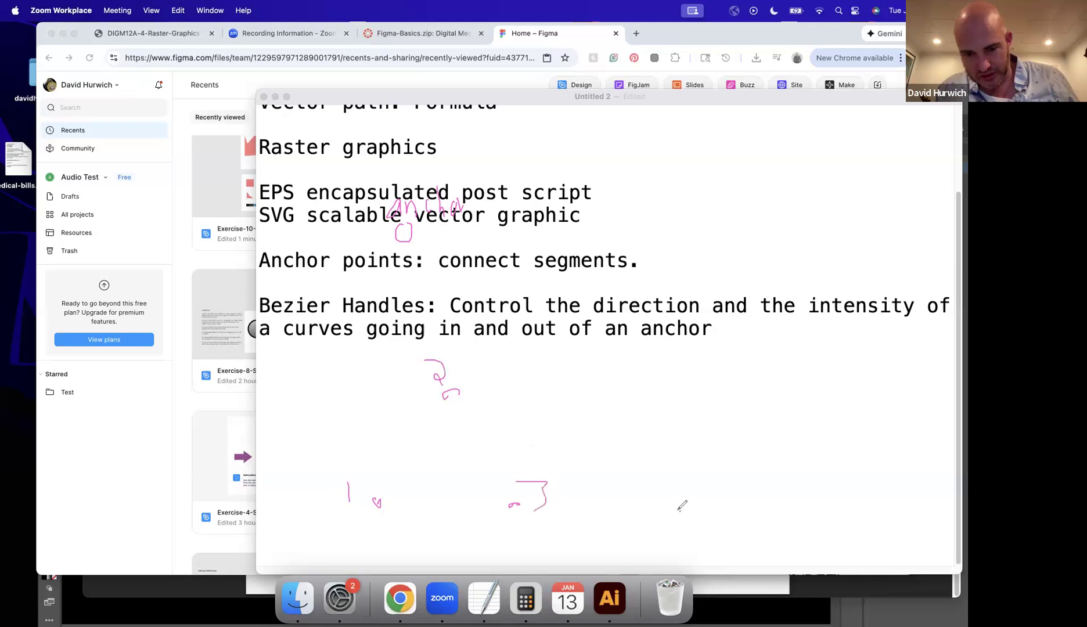
left_click_drag(656, 524, 653, 508)
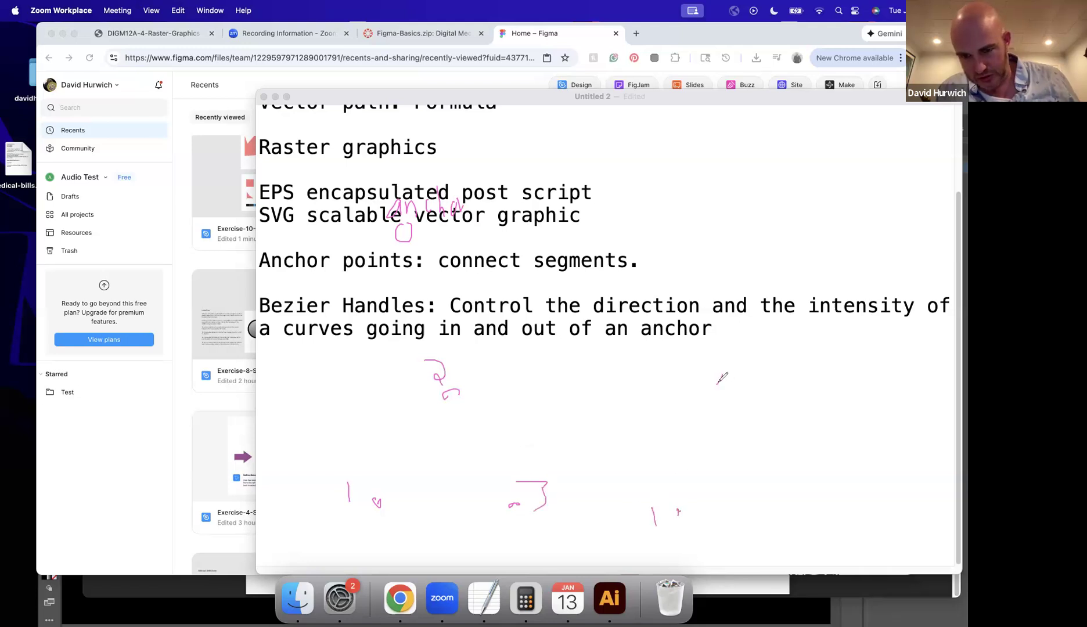
left_click_drag(723, 360, 739, 375)
left_click_drag(833, 509, 821, 546)
mouse_move(377, 503)
left_mouse_down()
mouse_move(458, 387)
mouse_move(521, 513)
left_mouse_up()
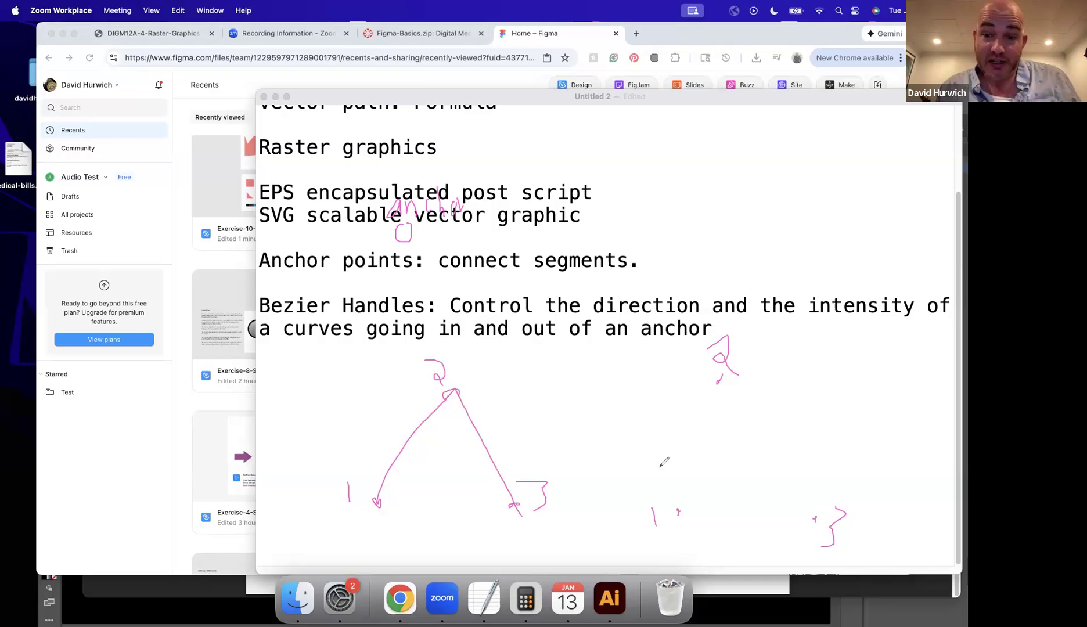
mouse_move(677, 511)
left_mouse_down()
mouse_move(660, 431)
mouse_move(696, 386)
mouse_move(719, 381)
mouse_move(804, 436)
mouse_move(823, 526)
left_mouse_up()
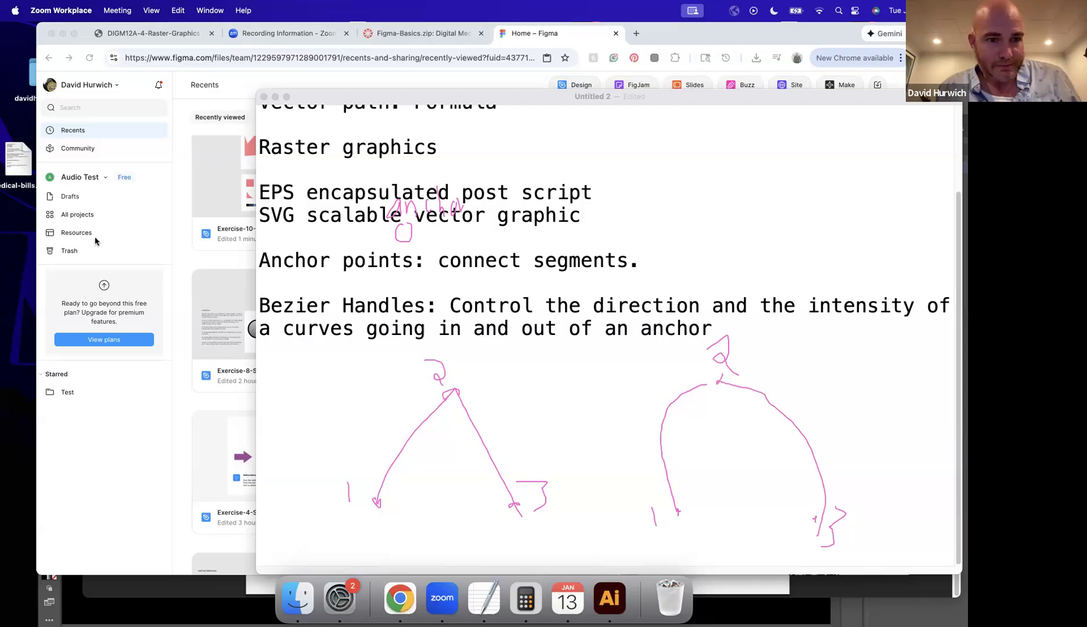
Switch back to Figma in Chrome and open the Exercise-12-Bend-Tool file from the recent files.
left_click(150, 282)
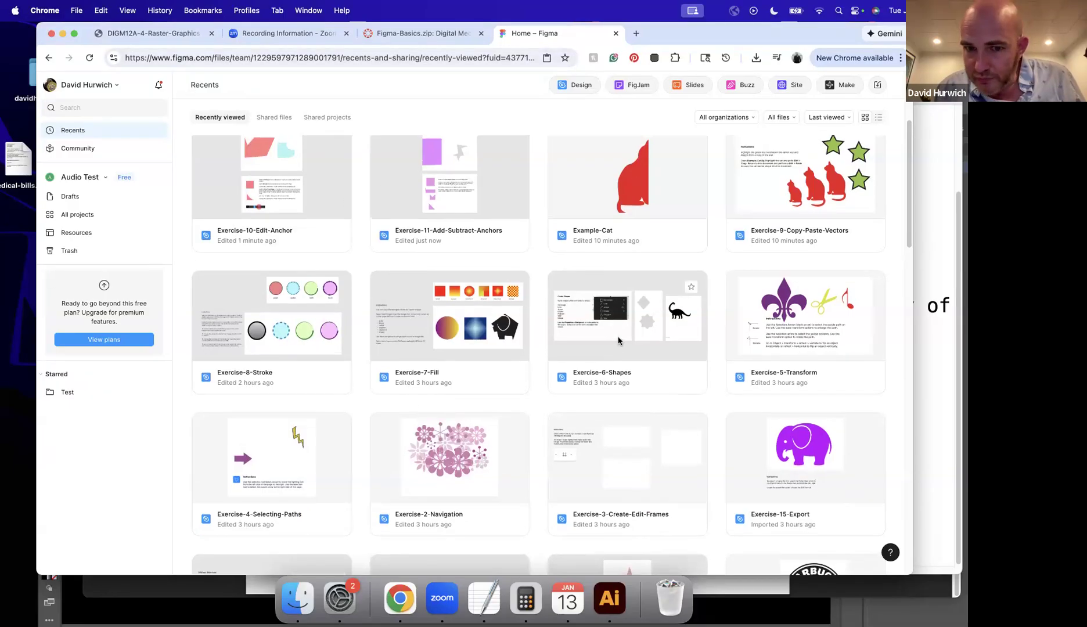
scroll(616, 337, "up", 1)
scroll(616, 336, "up", 3)
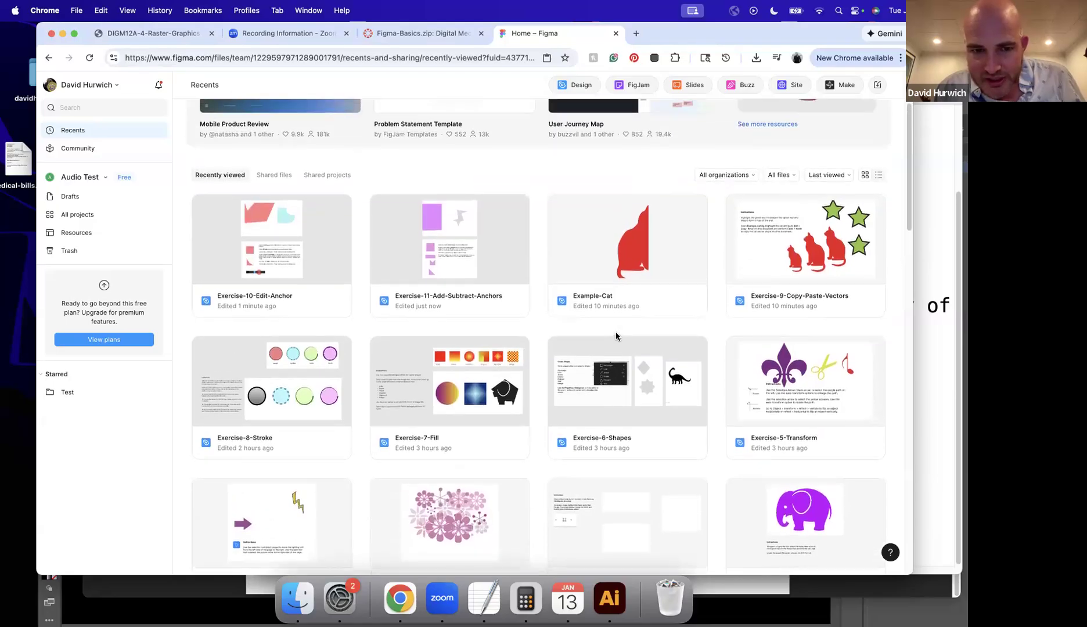
scroll(615, 335, "up", 5)
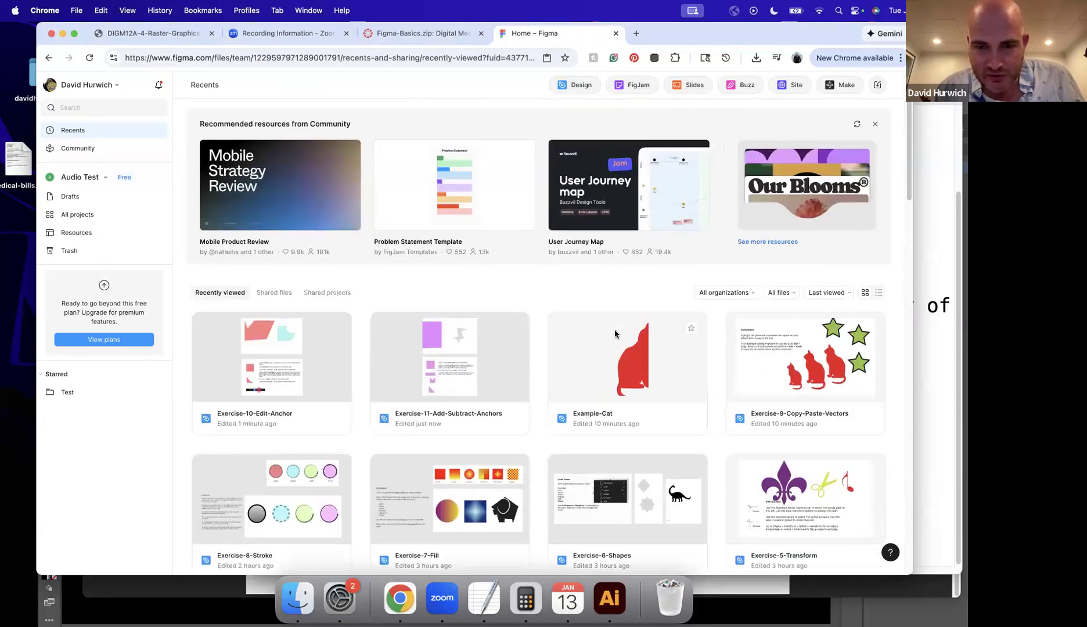
scroll(612, 330, "down", 4)
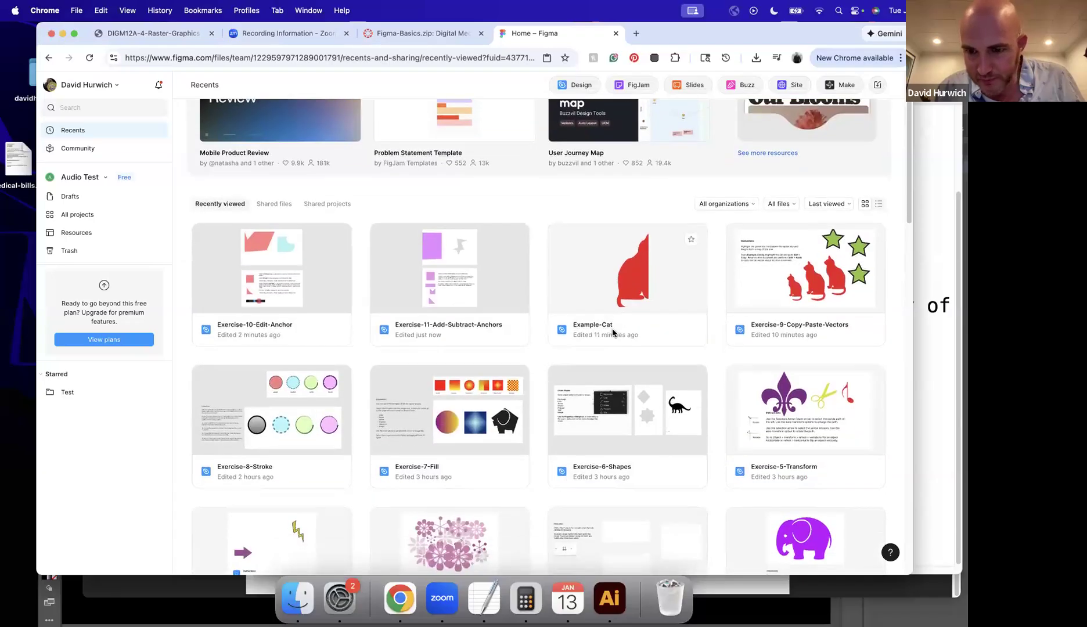
scroll(611, 331, "down", 10)
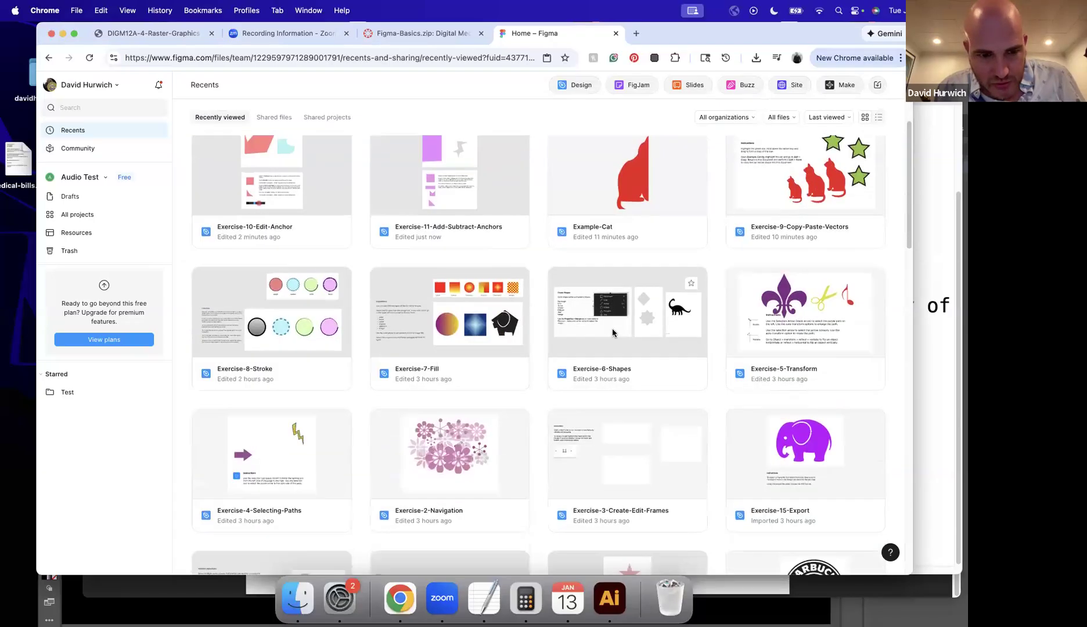
scroll(610, 331, "down", 1)
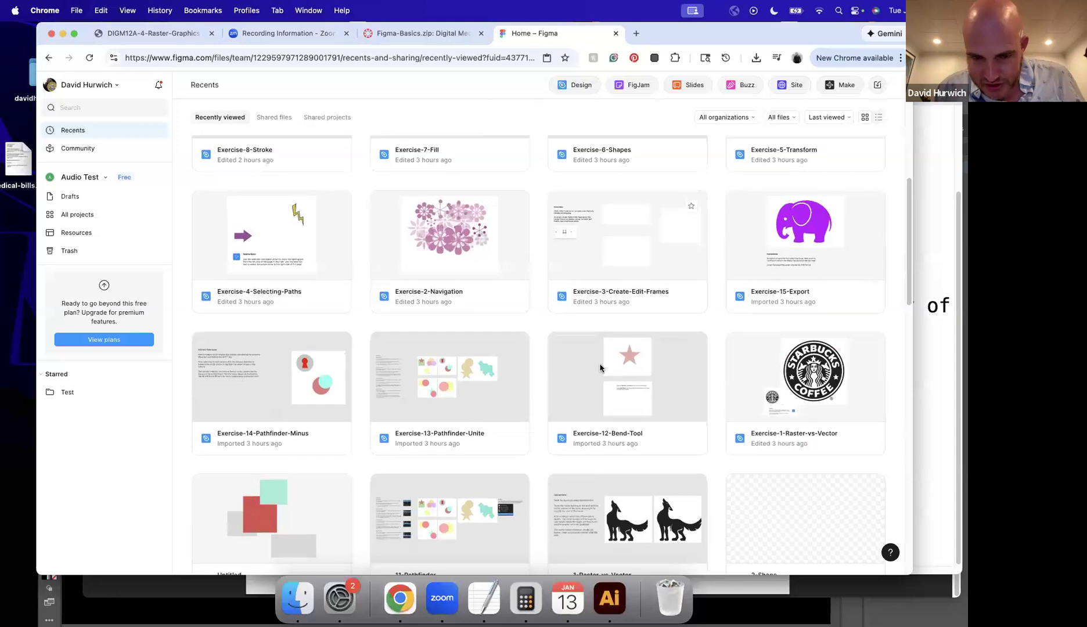
double_click(599, 368)
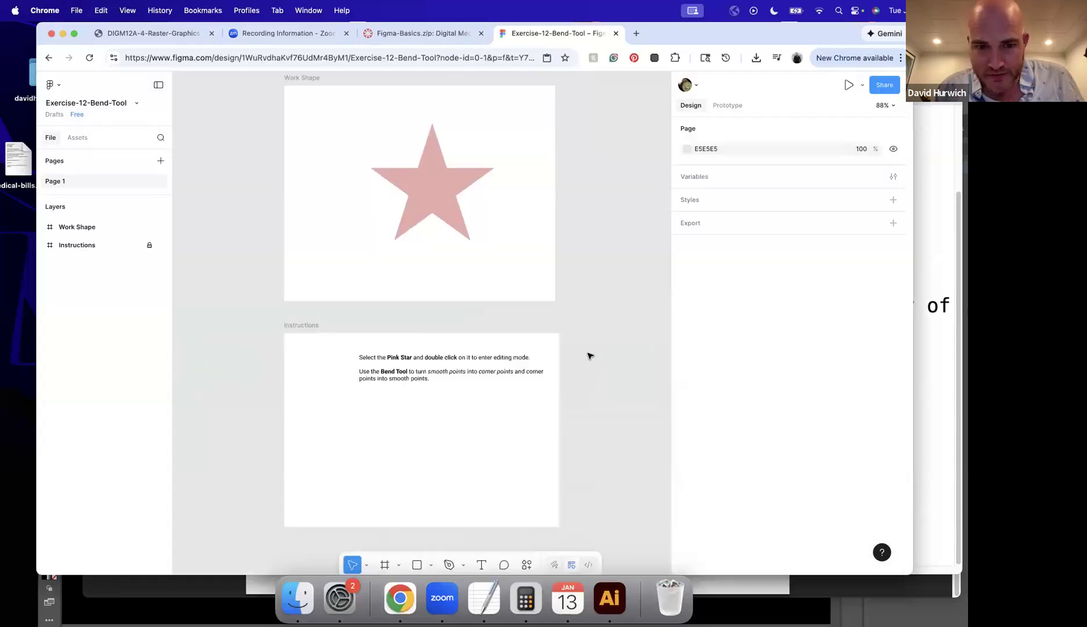
Enter anchor editing on the Pink Star in the Work Shape frame and select its top anchor.
left_click(430, 202)
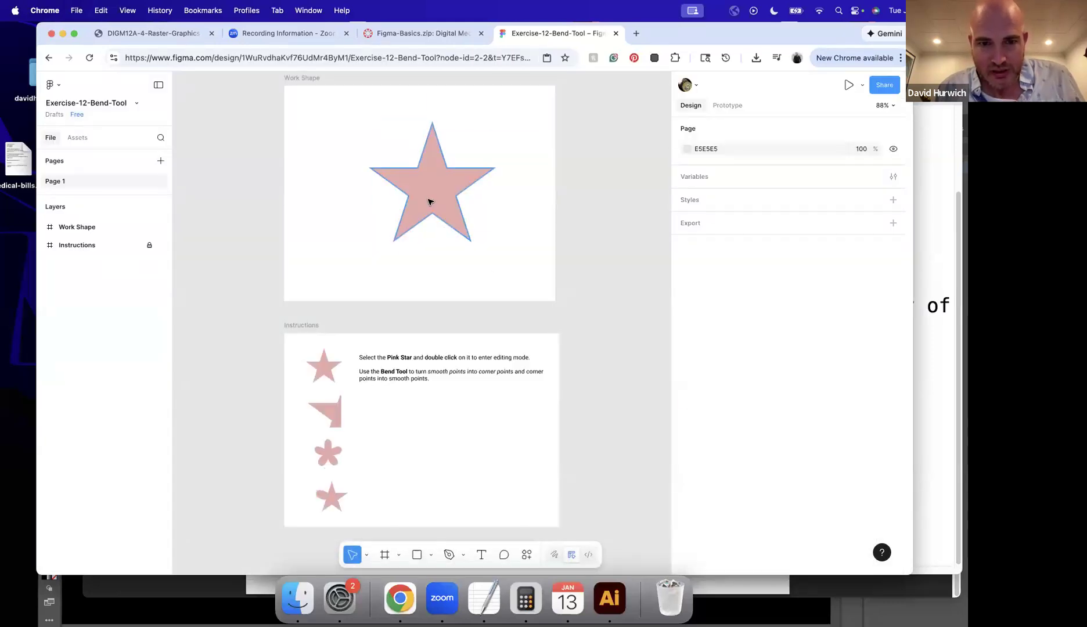
double_click(430, 202)
key("super+equal")
key("super+equal")
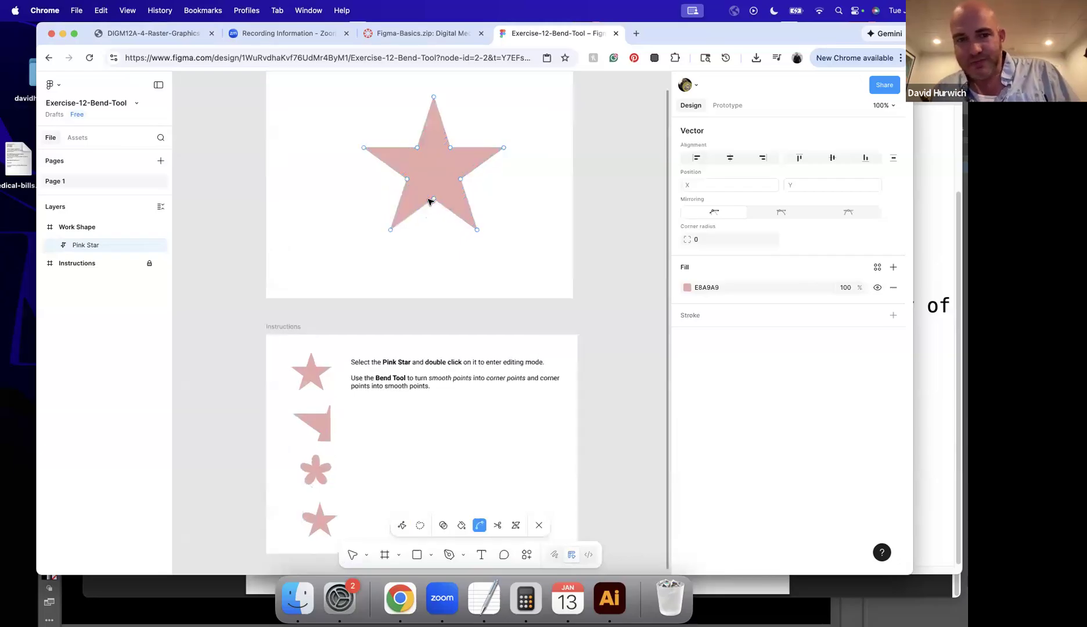
left_click_drag(422, 198, 349, 565)
mouse_move(408, 121)
left_mouse_down()
mouse_move(409, 72)
mouse_move(390, 249)
mouse_move(412, 213)
mouse_move(410, 231)
left_mouse_up()
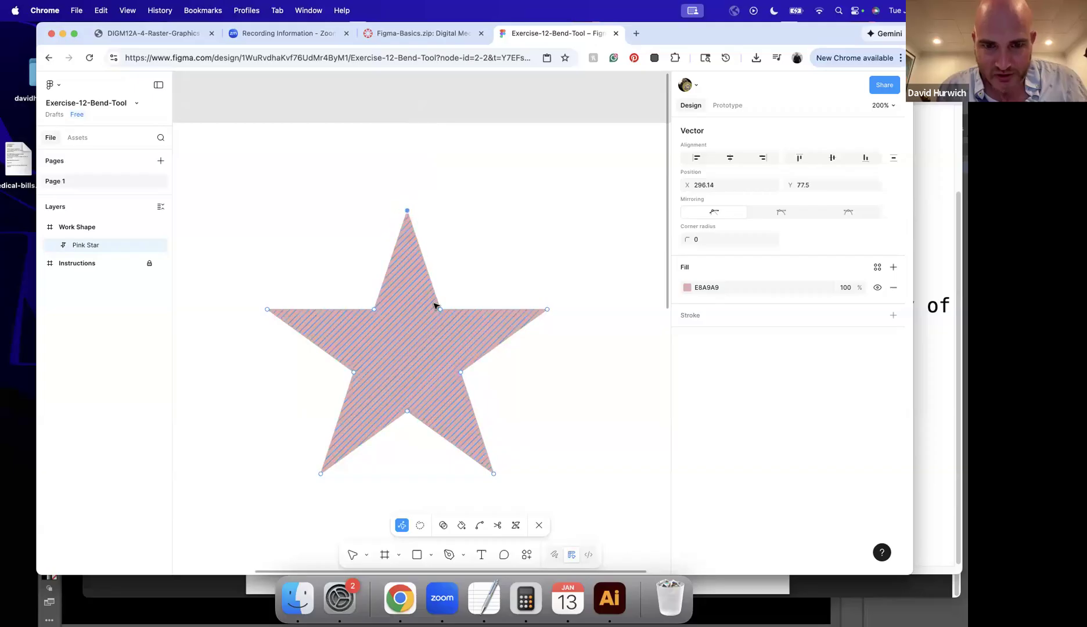
Shift the star downward and add an anchor along the upper edge of its right arm at X 347.5, Y 211.5.
mouse_move(441, 314)
left_mouse_down()
mouse_move(427, 373)
mouse_move(437, 372)
mouse_move(422, 364)
left_mouse_up()
left_click(480, 360)
key("Escape")
double_click(478, 361)
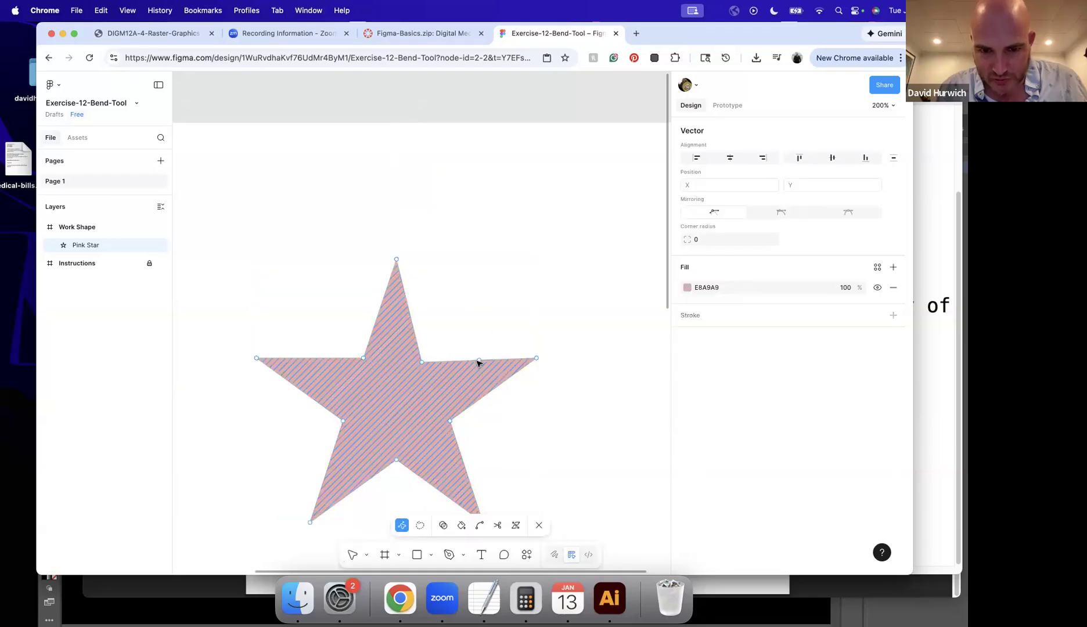
mouse_move(479, 361)
left_mouse_down()
mouse_move(465, 379)
mouse_move(465, 362)
left_mouse_up()
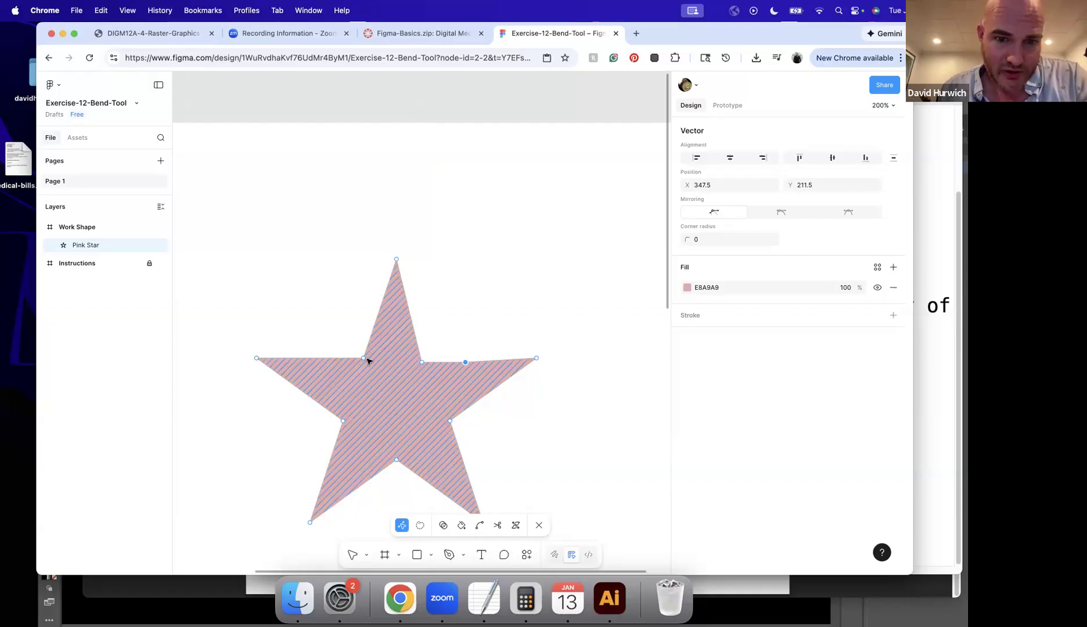
Turn the star's top anchor into a smooth point with the Bend tool, pulling its right handle to X 327, Y 122.
left_click(396, 261)
left_click(380, 313)
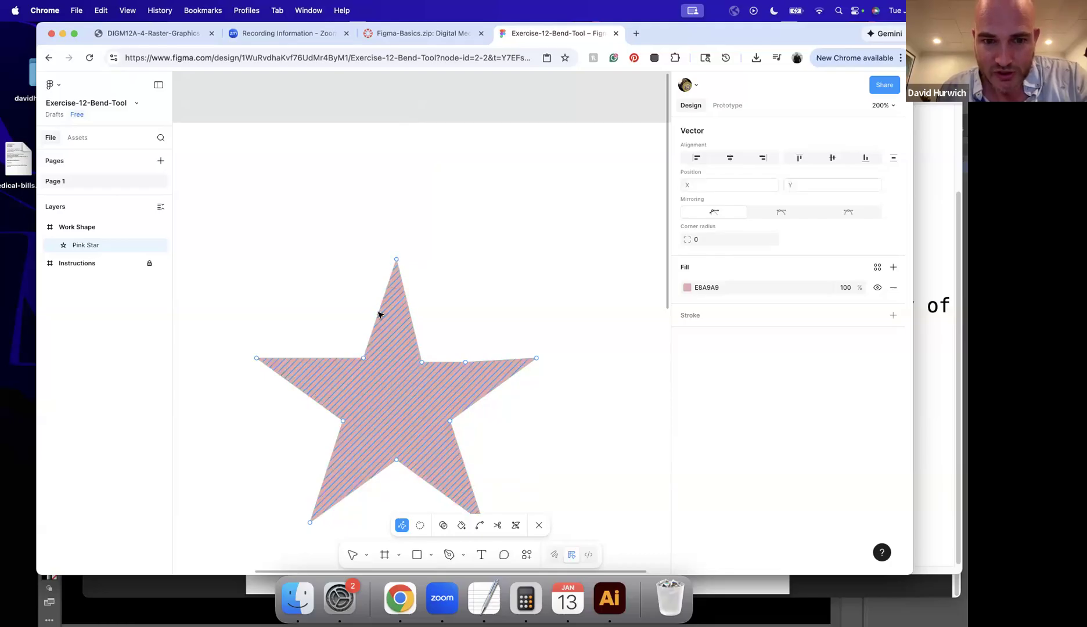
left_click(397, 261)
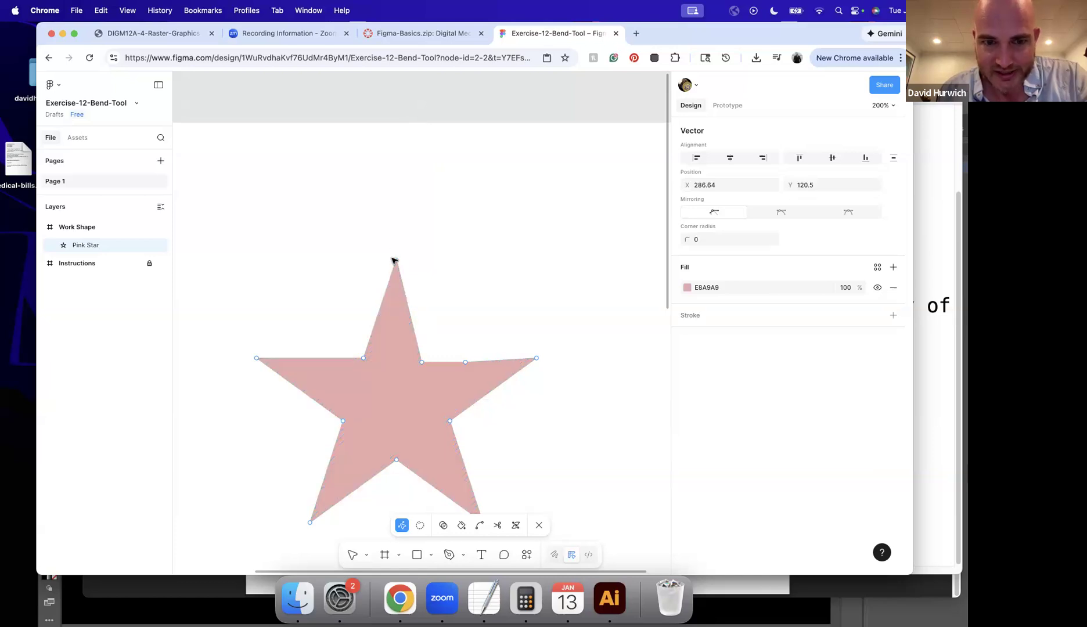
left_click(482, 525)
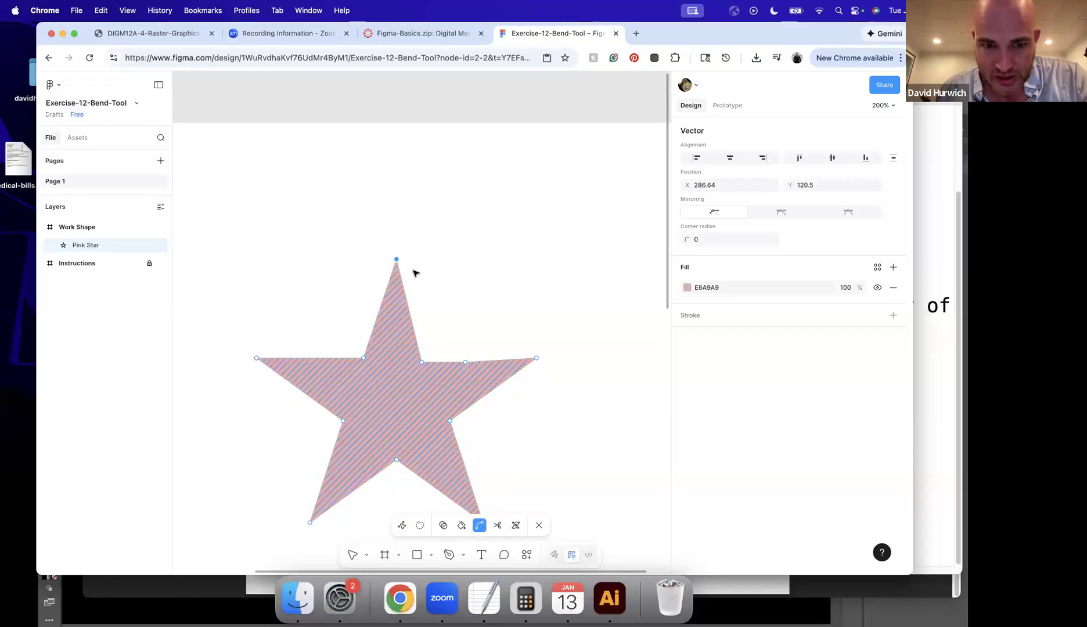
left_click_drag(397, 260, 442, 263)
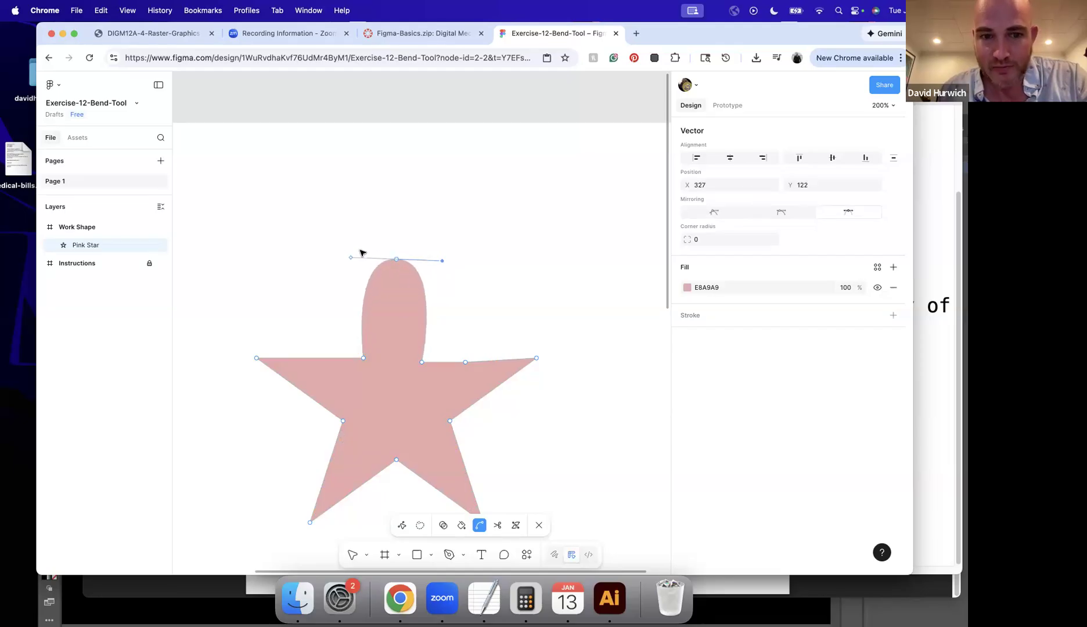
Lengthen the top anchor's right handle to X 363.05, Y 123.34, and tilt its left handle to X 215.5, Y 127.
mouse_move(443, 264)
left_mouse_down()
mouse_move(403, 318)
mouse_move(439, 321)
mouse_move(475, 279)
mouse_move(460, 261)
left_mouse_up()
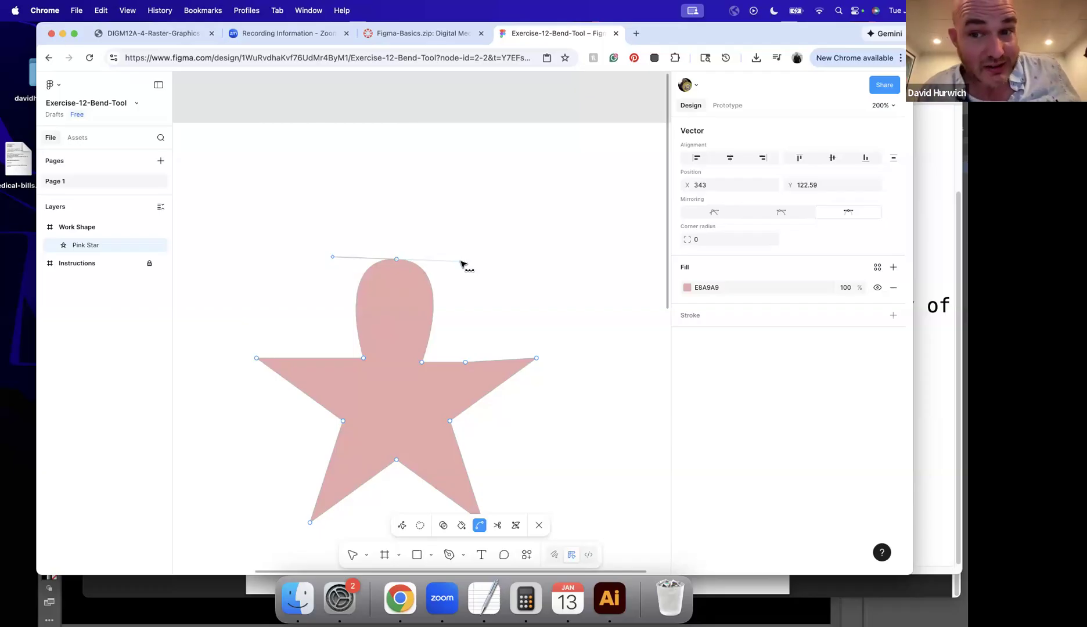
left_click_drag(461, 262, 483, 263)
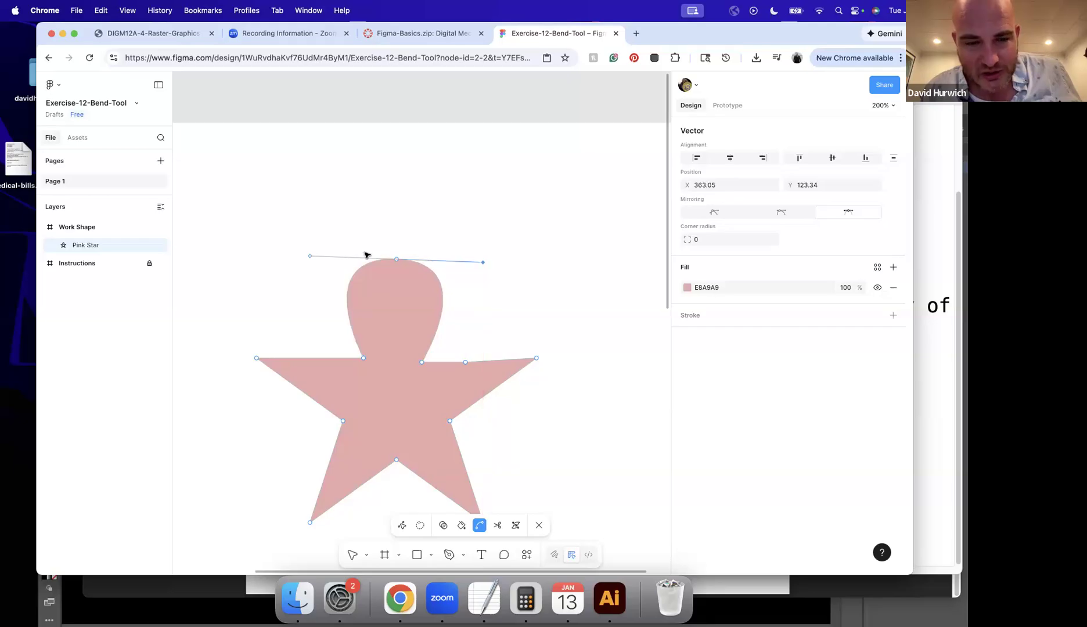
mouse_move(310, 257)
left_mouse_down()
mouse_move(356, 321)
mouse_move(316, 266)
left_mouse_up()
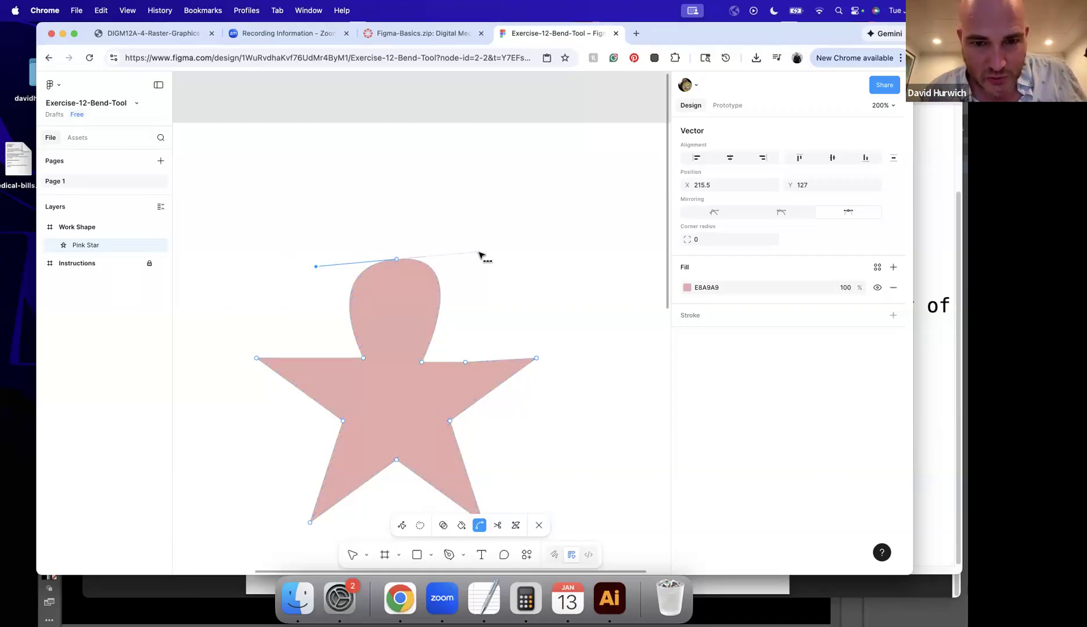
Twice bend the top anchor's right handle inward independently and restore mirrored handles, leaving the left one at X 210.23, Y 128.
left_click_drag(478, 255, 373, 328)
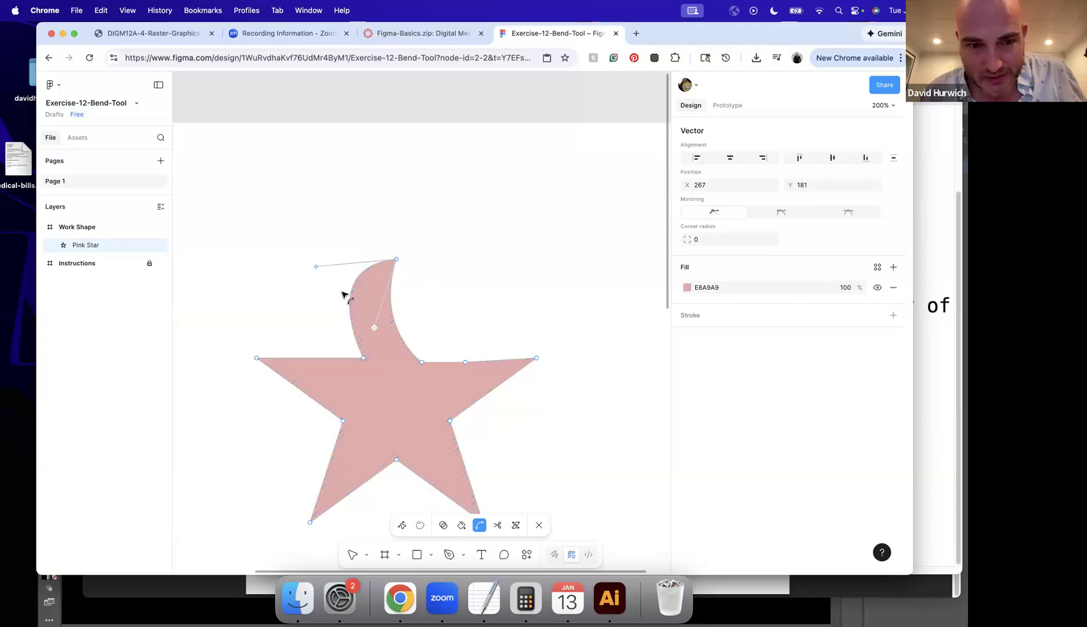
left_click_drag(317, 268, 267, 257)
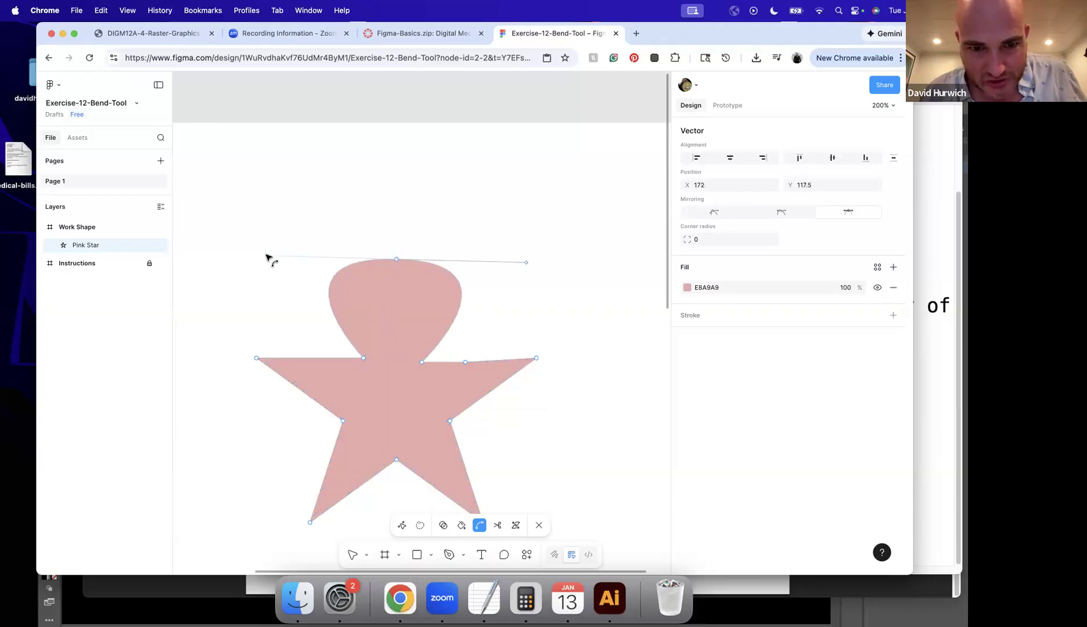
left_click_drag(526, 262, 356, 315)
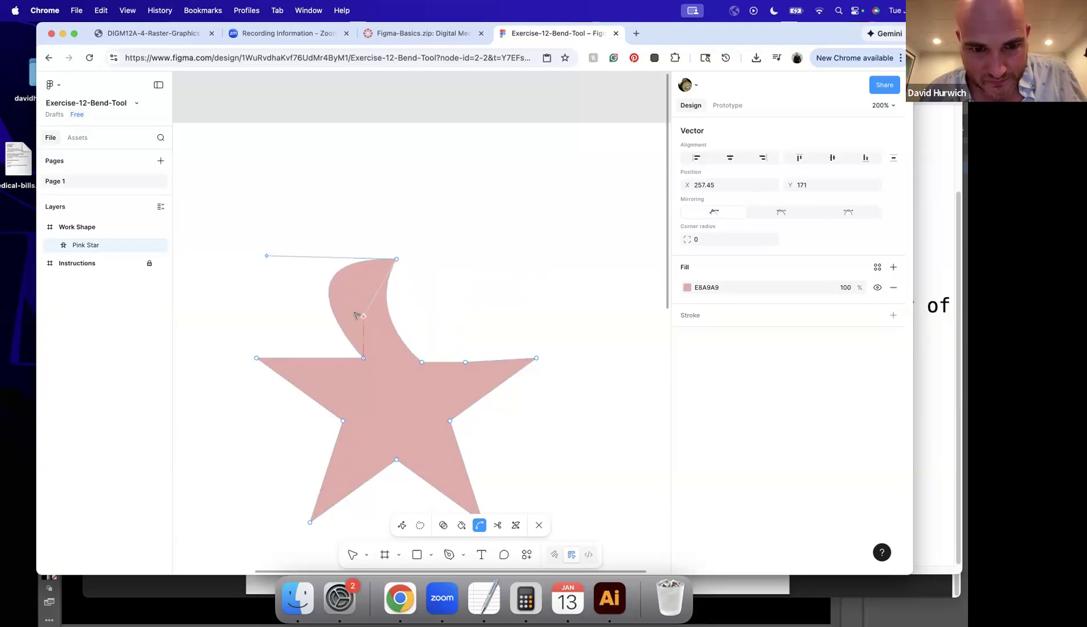
left_click_drag(271, 257, 310, 268)
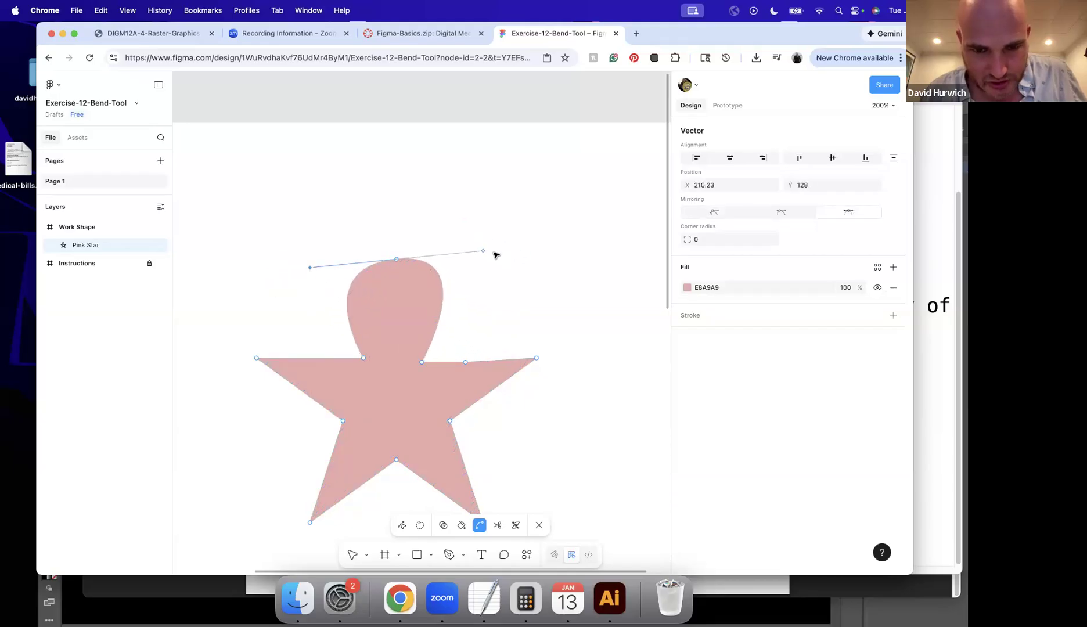
Swing both handles of the star's top anchor inward independently so the tip narrows into a concave spike.
left_click_drag(484, 252, 403, 338)
left_click_drag(309, 271, 383, 356)
left_click(477, 313)
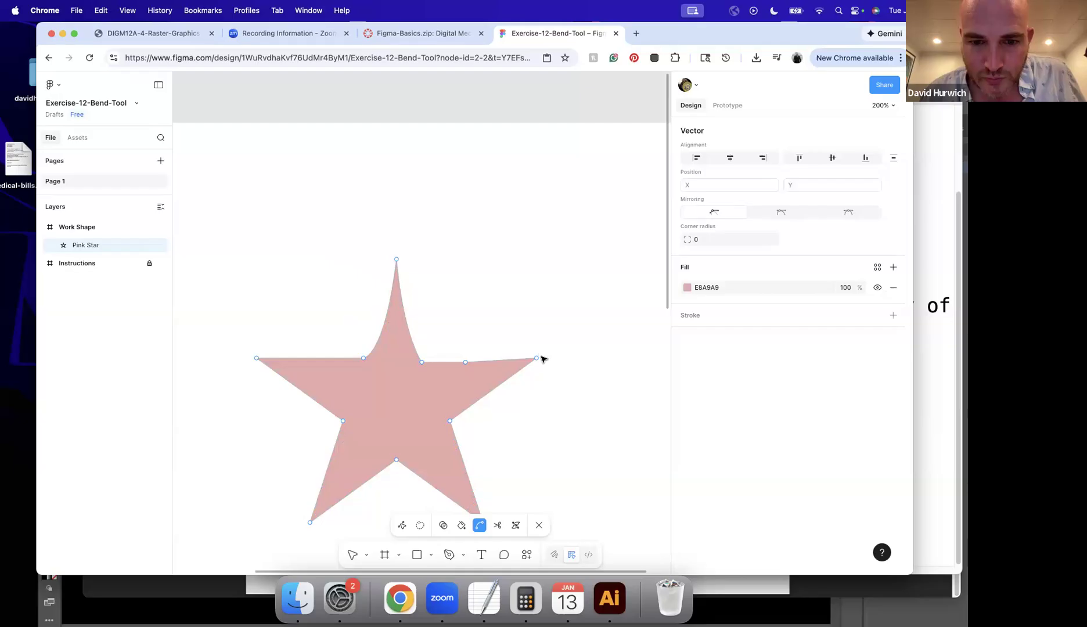
Smooth the tip of the star's right arm with the Bend tool and break its handles apart, placing the lower one at X 500.5, Y 256.5.
left_click_drag(534, 357, 542, 368)
left_click_drag(584, 431, 672, 388)
left_click_drag(481, 274, 567, 260)
left_click_drag(536, 456, 634, 420)
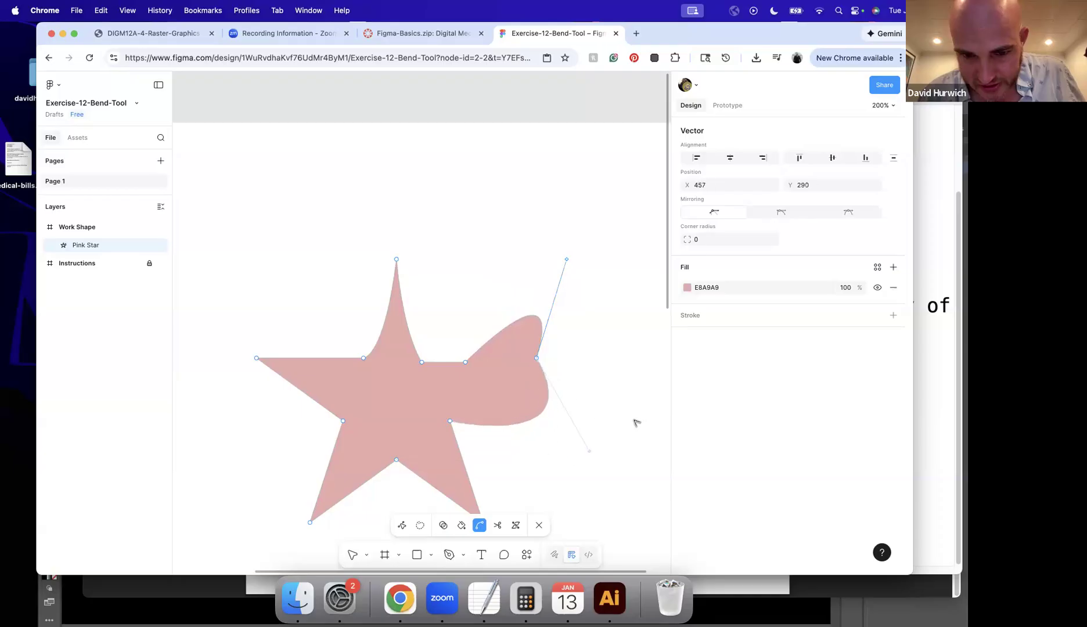
Curve the star's lower-right tip with independent handles, one at X 317.5, Y 283 and the other at X 318, Y 302.5.
scroll(453, 406, "down", 3)
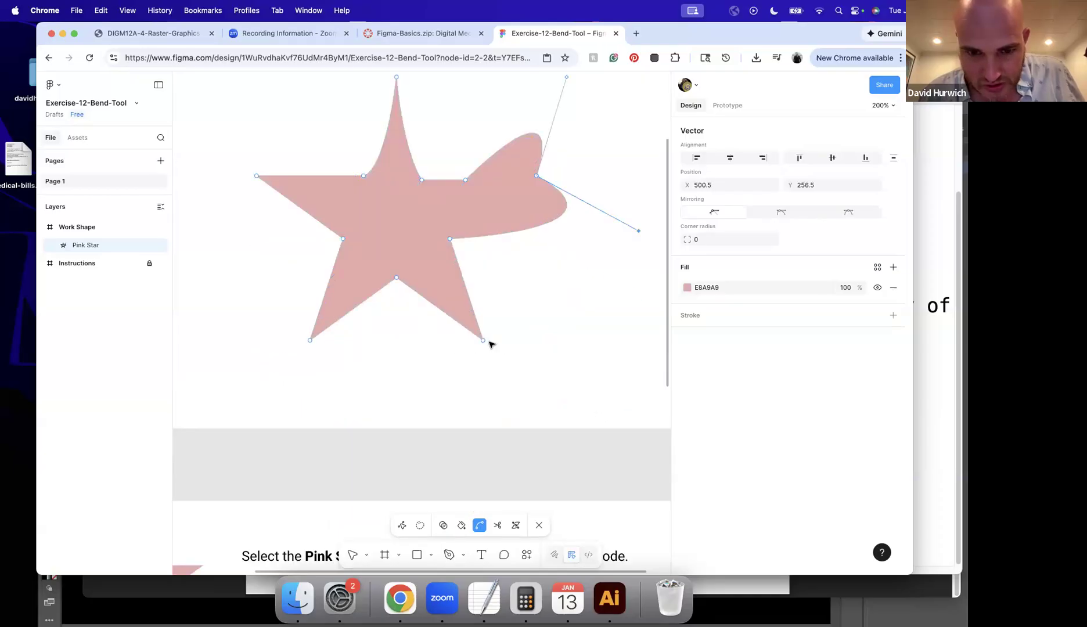
left_click_drag(492, 337, 432, 261)
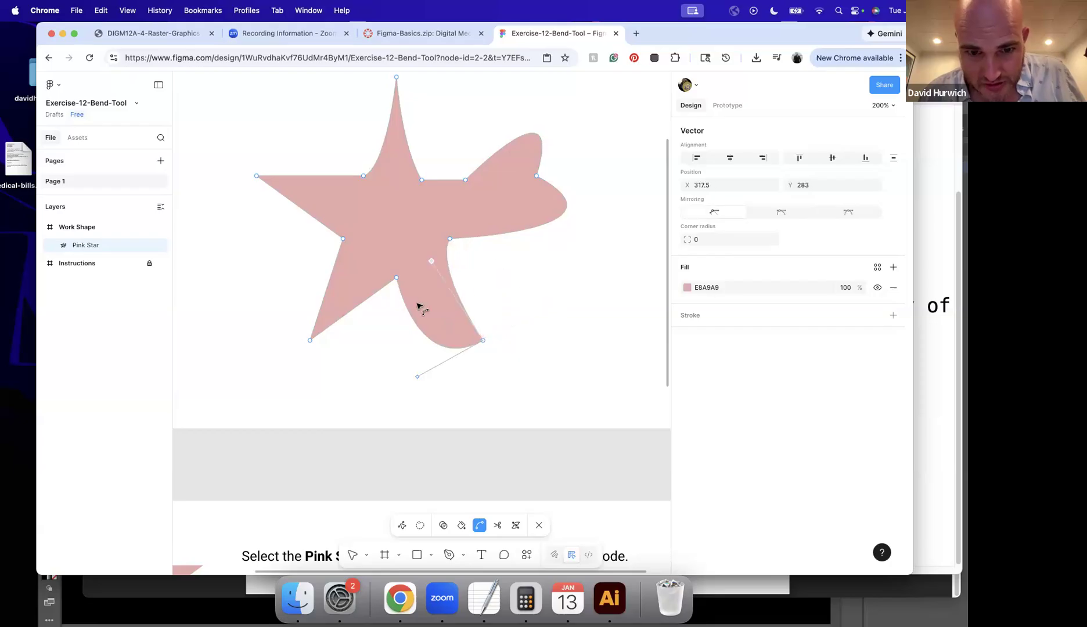
left_click_drag(419, 375, 433, 283)
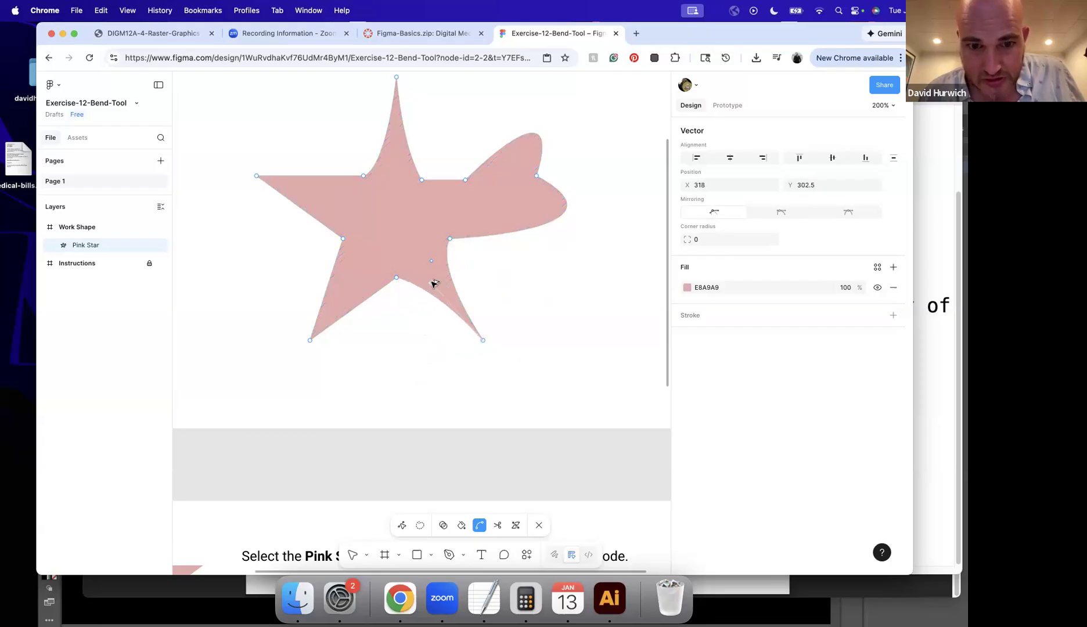
left_click(509, 296)
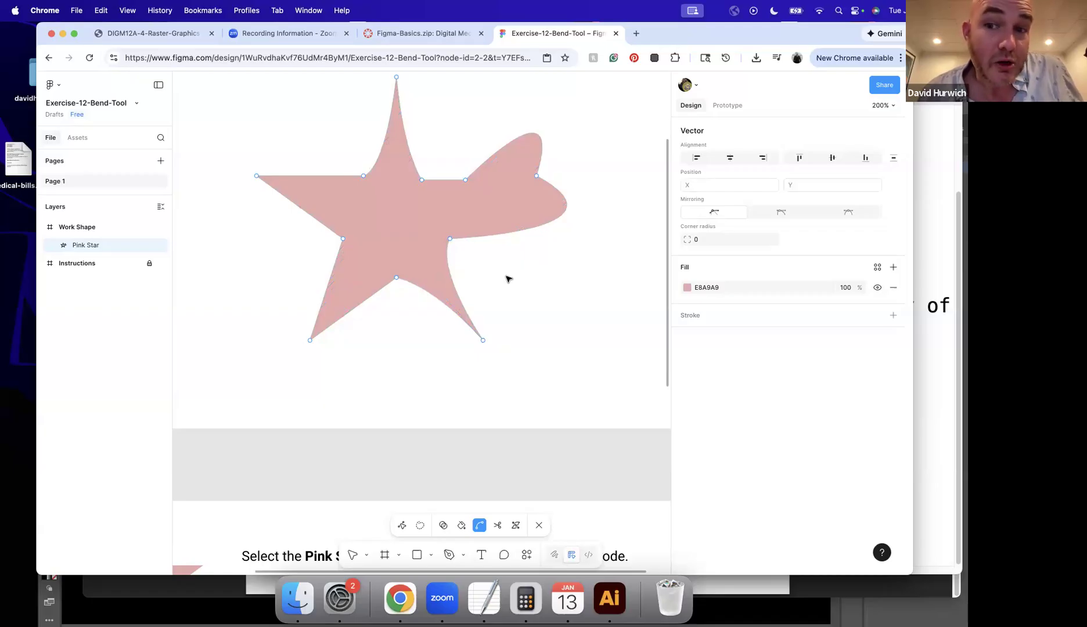
Convert the star's right, top and lower-right tips back to corner points with the Bend tool.
left_click(538, 176)
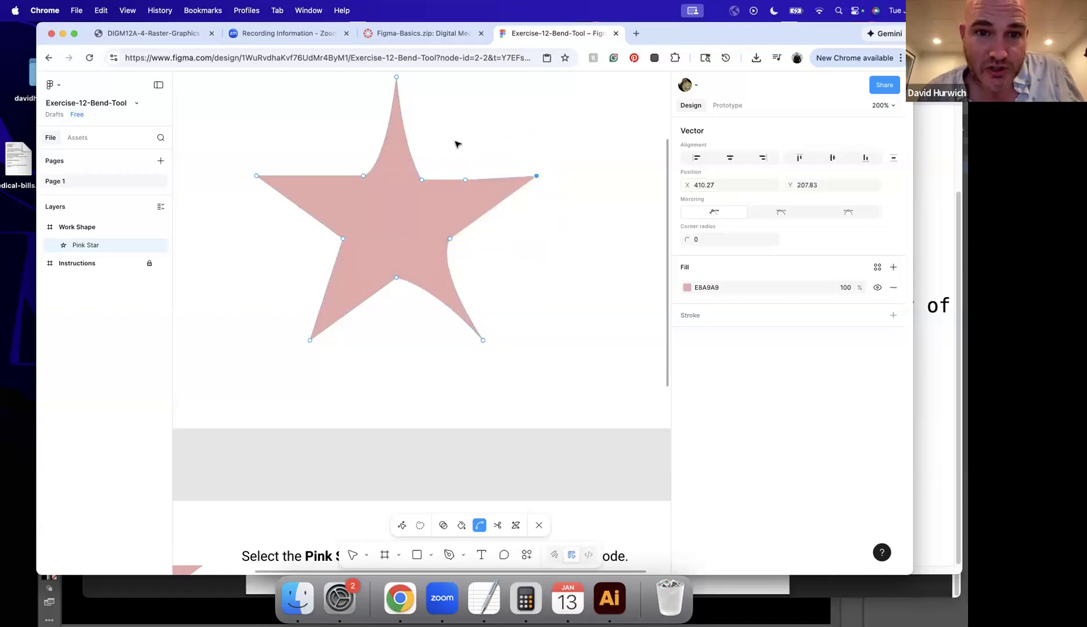
scroll(400, 82, "up", 1)
left_click(397, 81)
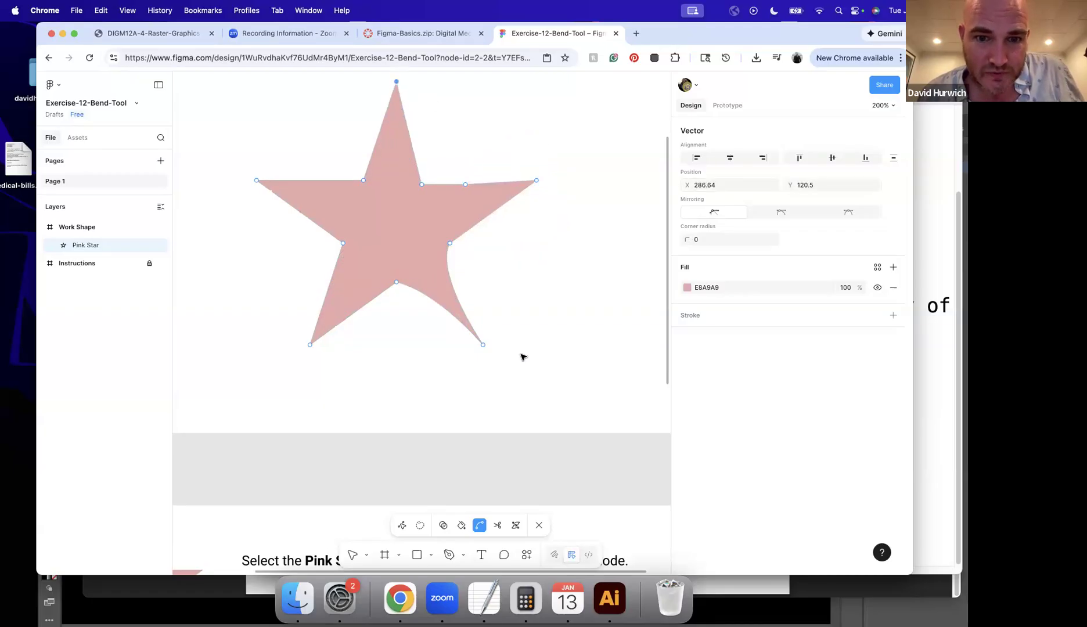
left_click(482, 346)
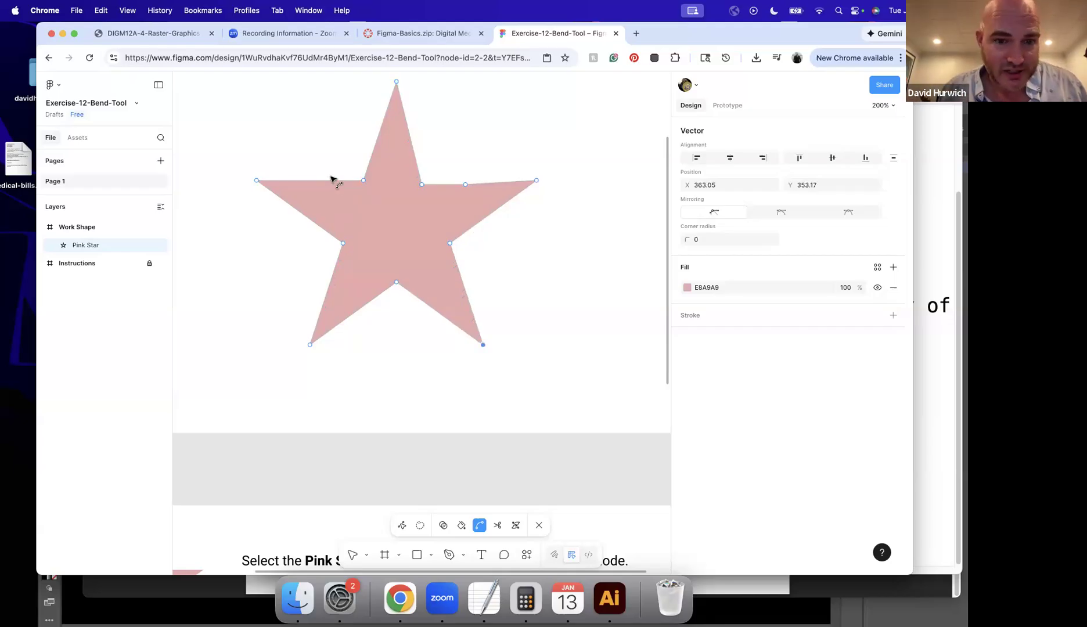
Leave vector editing and delete the Pink Star from the Work Shape frame.
key("Escape")
key("Escape")
key("Return")
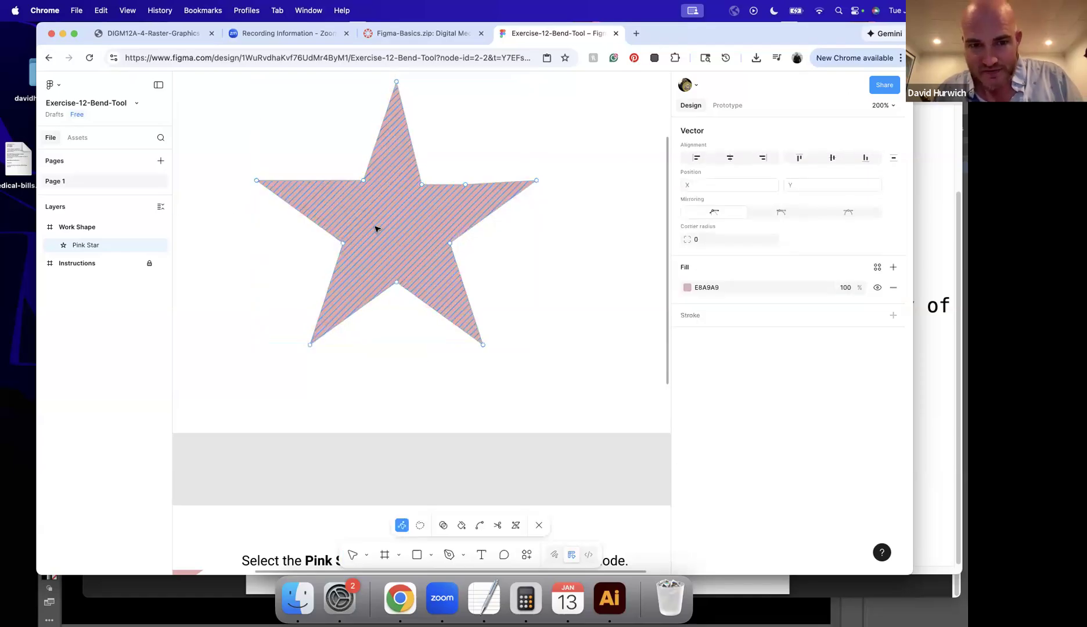
key("Escape")
key("Delete")
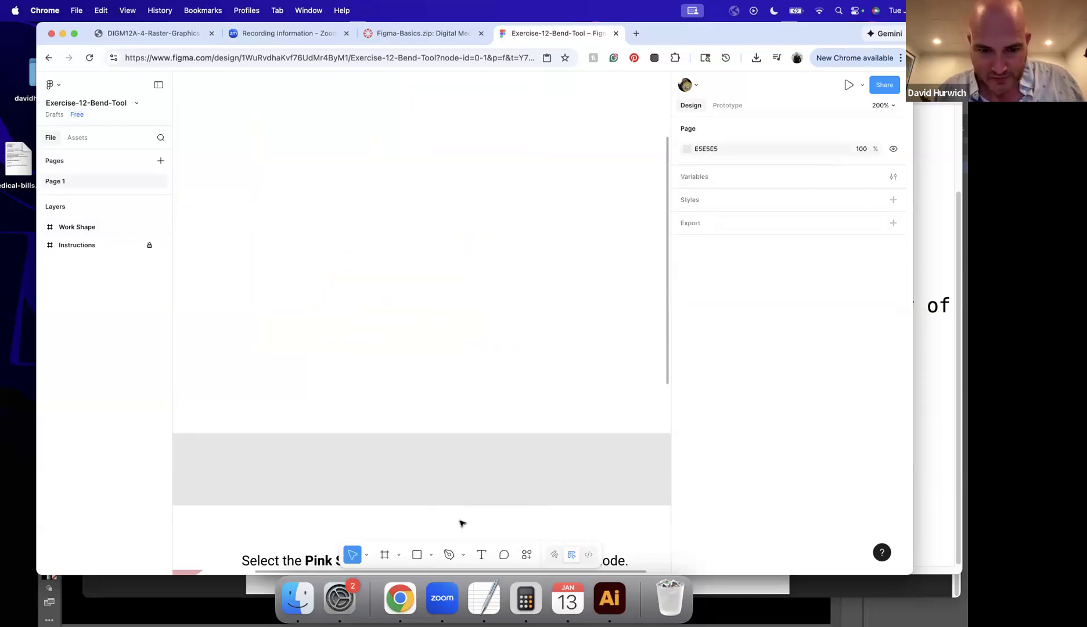
Draw an ellipse about 168 wide in the Work Shape frame and enter vector editing on it.
left_click(432, 553)
left_click(456, 493)
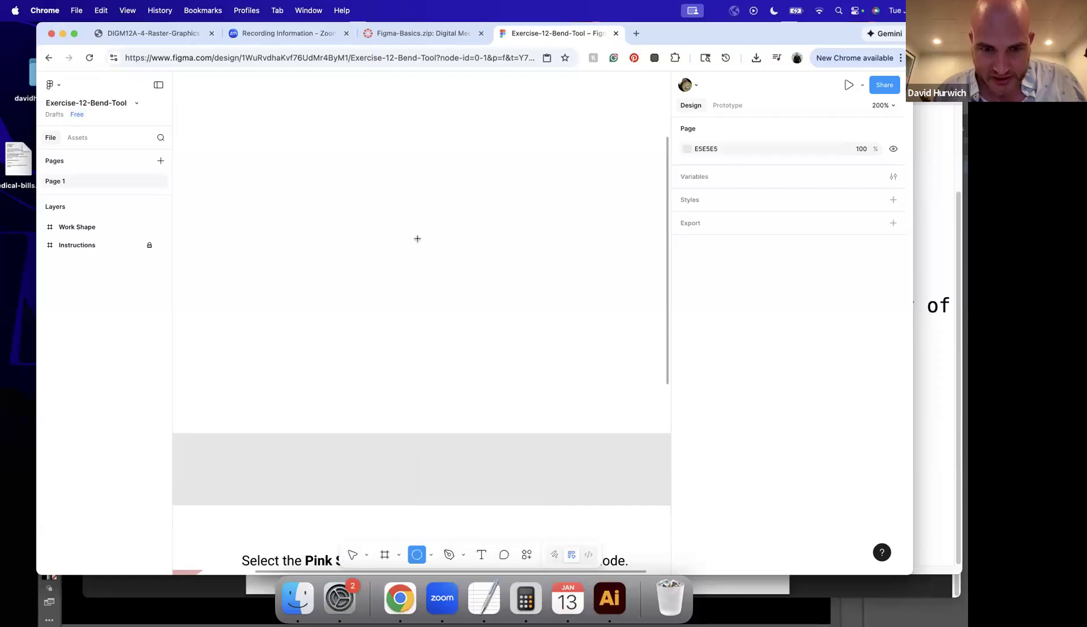
left_click_drag(345, 183, 534, 303)
double_click(459, 252)
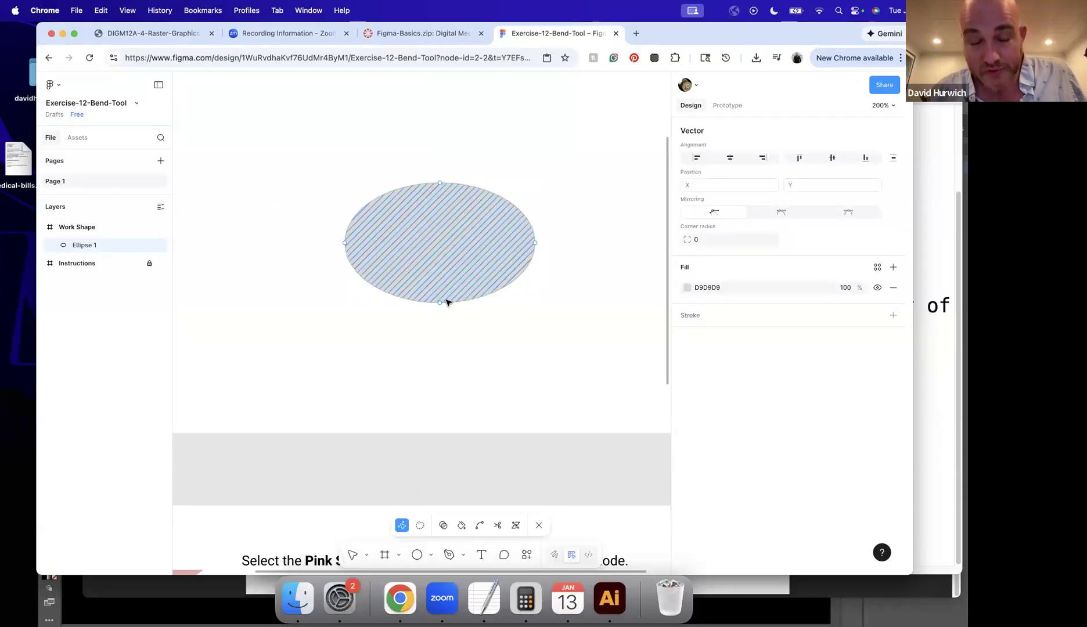
Convert all four anchors of the ellipse to corner points with the Bend tool, making a diamond.
left_click(479, 526)
left_click(535, 243)
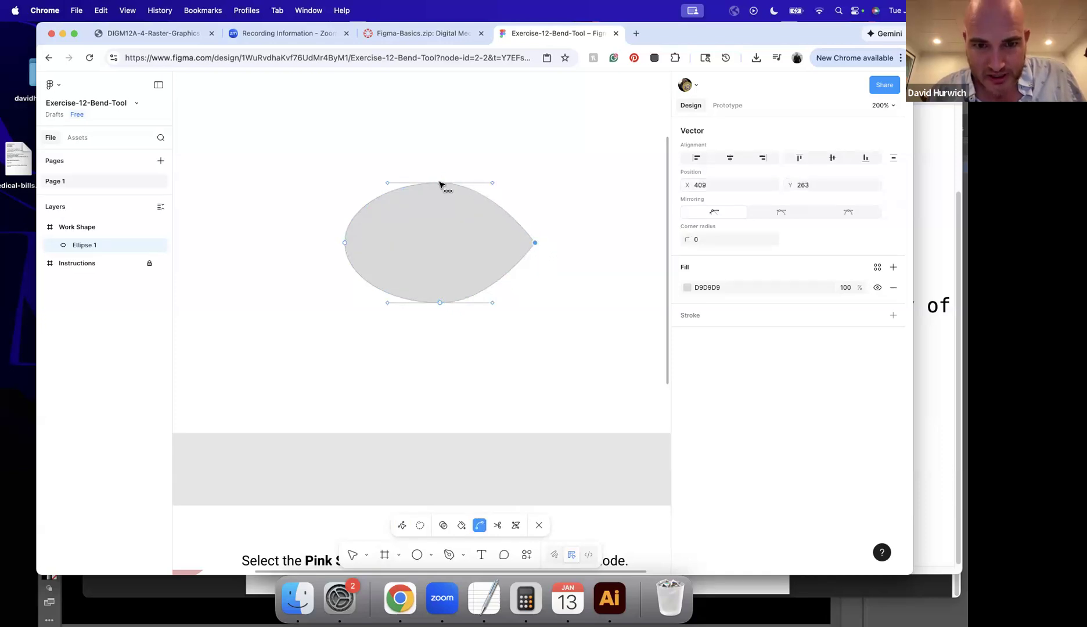
left_click(439, 183)
left_click(345, 243)
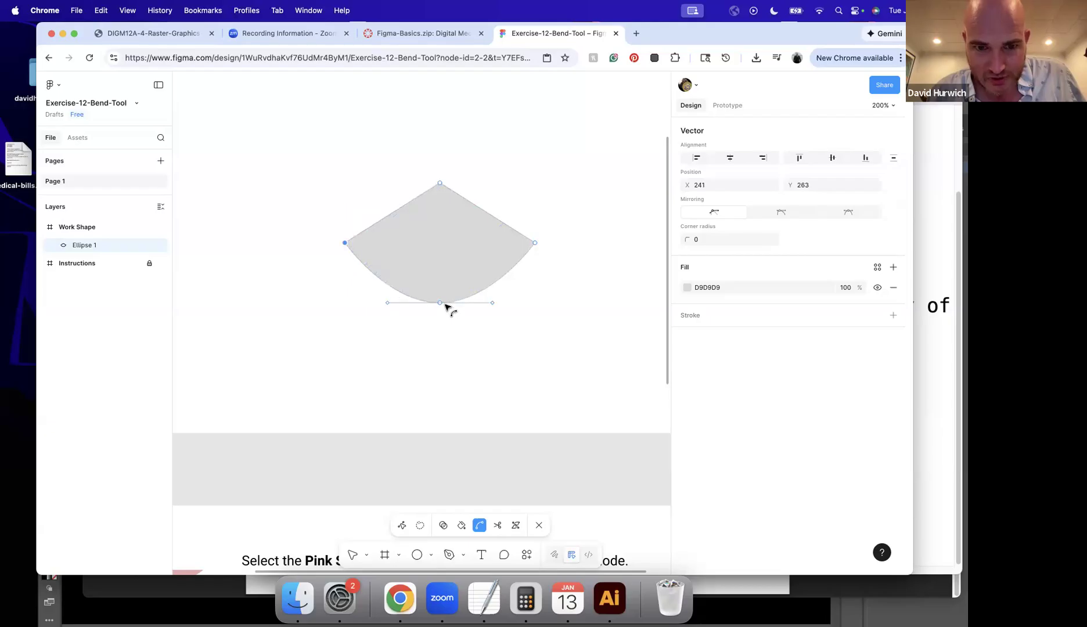
left_click(441, 303)
Smooth all four diamond anchors again with mirrored handles, including the top's at X 377.5, Y 203 and the left's at X 243, Y 304.5, and leave vector editing.
left_click_drag(534, 243, 543, 303)
left_click_drag(439, 183, 500, 174)
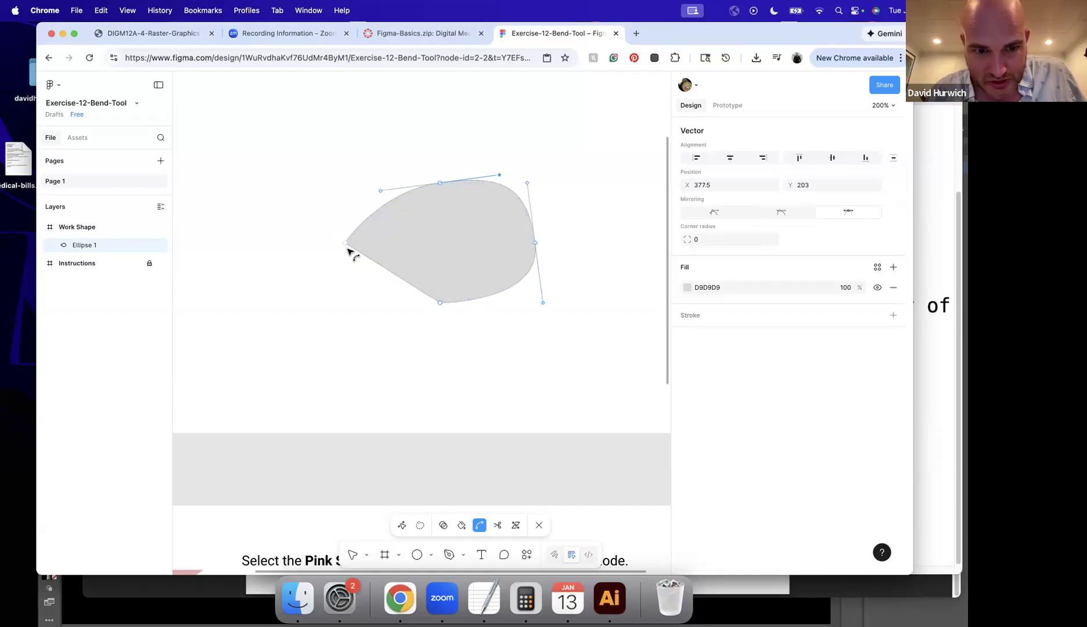
left_click_drag(347, 246, 358, 304)
left_click_drag(440, 304, 473, 299)
left_click_drag(347, 246, 346, 289)
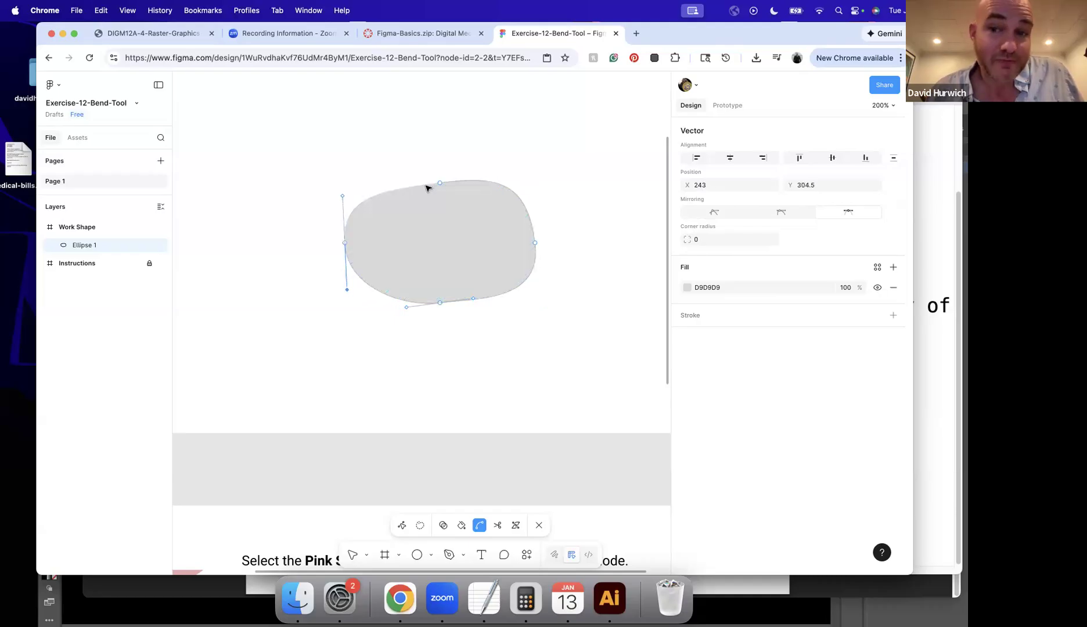
key("Escape")
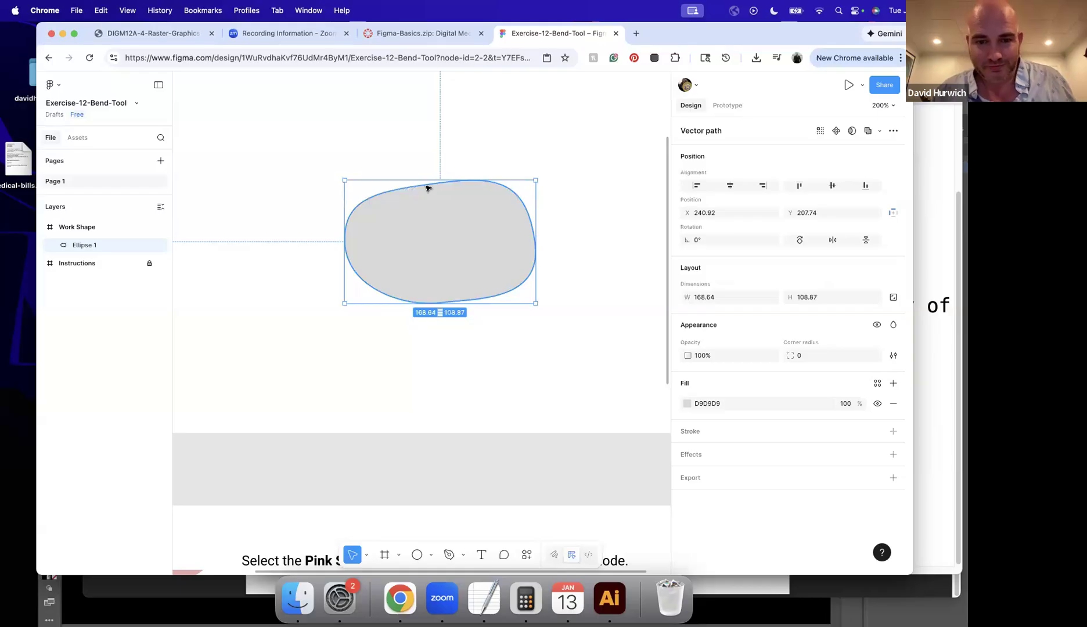
Return to the recent files overview and close the DIGM12A-4-Raster-Graphics-Advanced PDF.
left_click(48, 59)
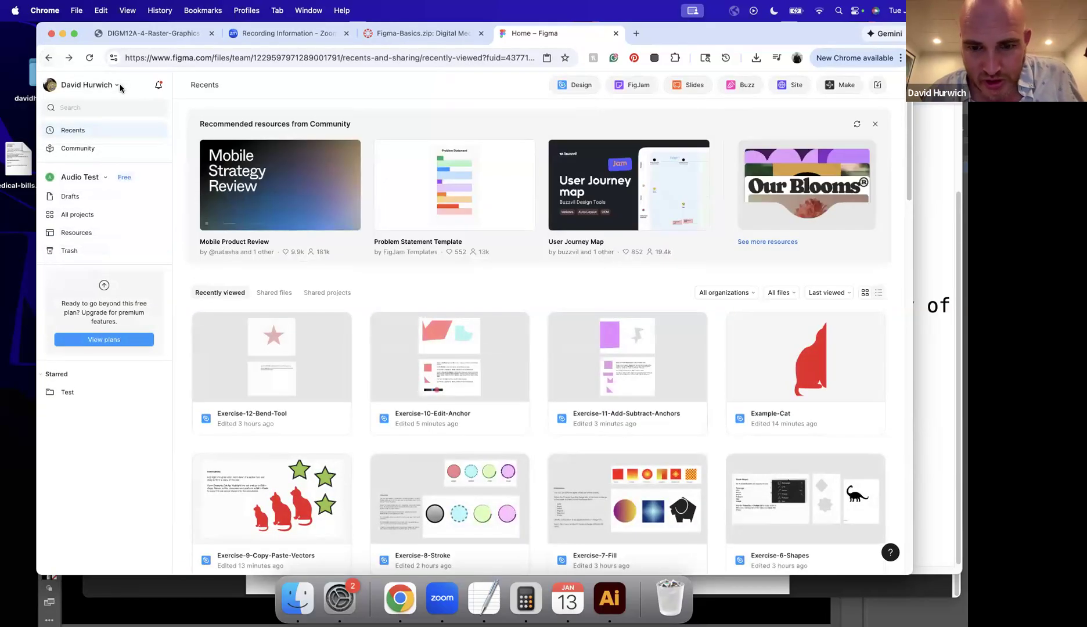
left_click(154, 33)
scroll(409, 273, "down", 10)
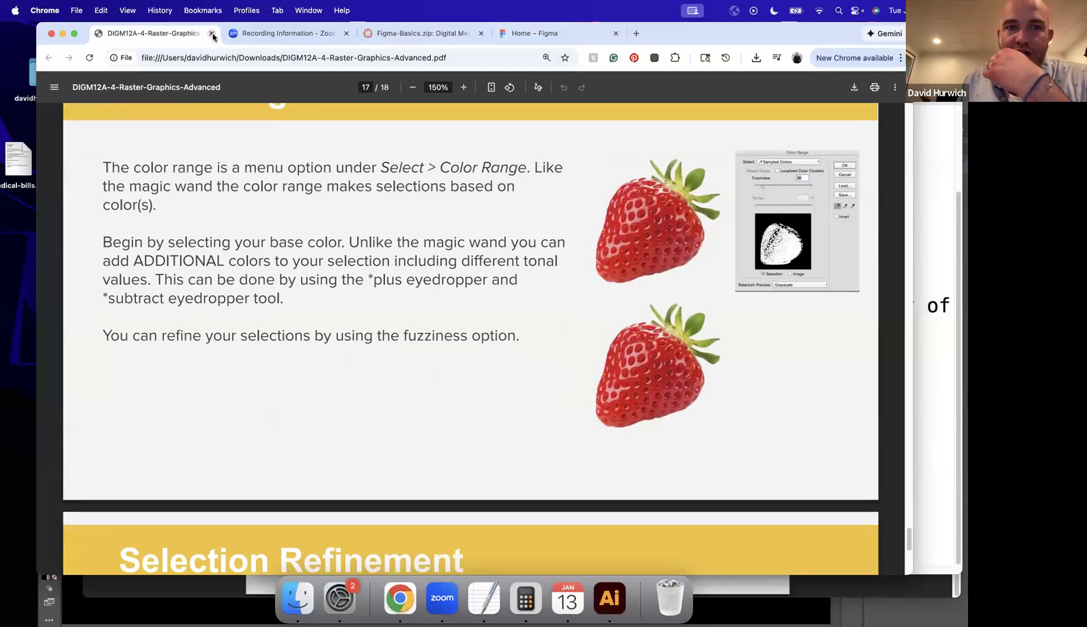
left_click(212, 33)
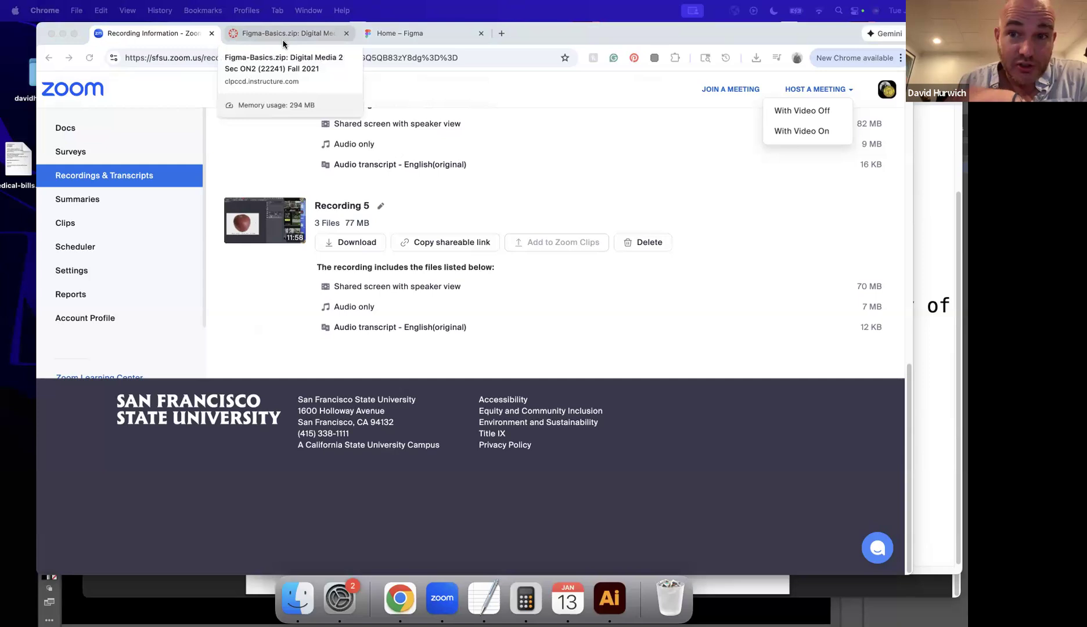
Switch to Canvas and look through the modules of the Digital Media 2 course.
left_click(284, 40)
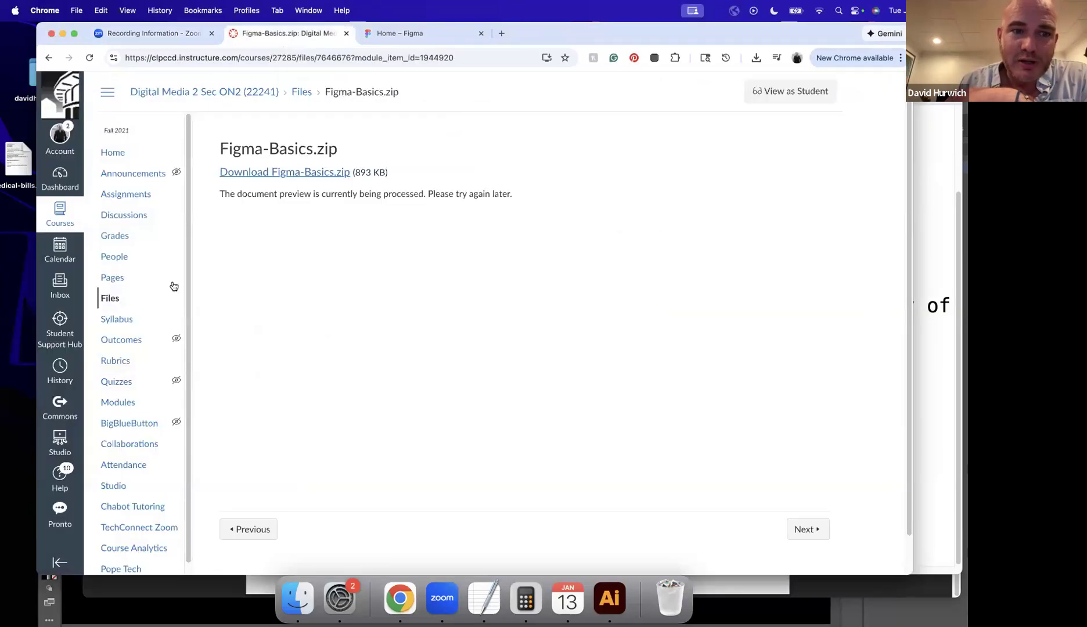
left_click(118, 402)
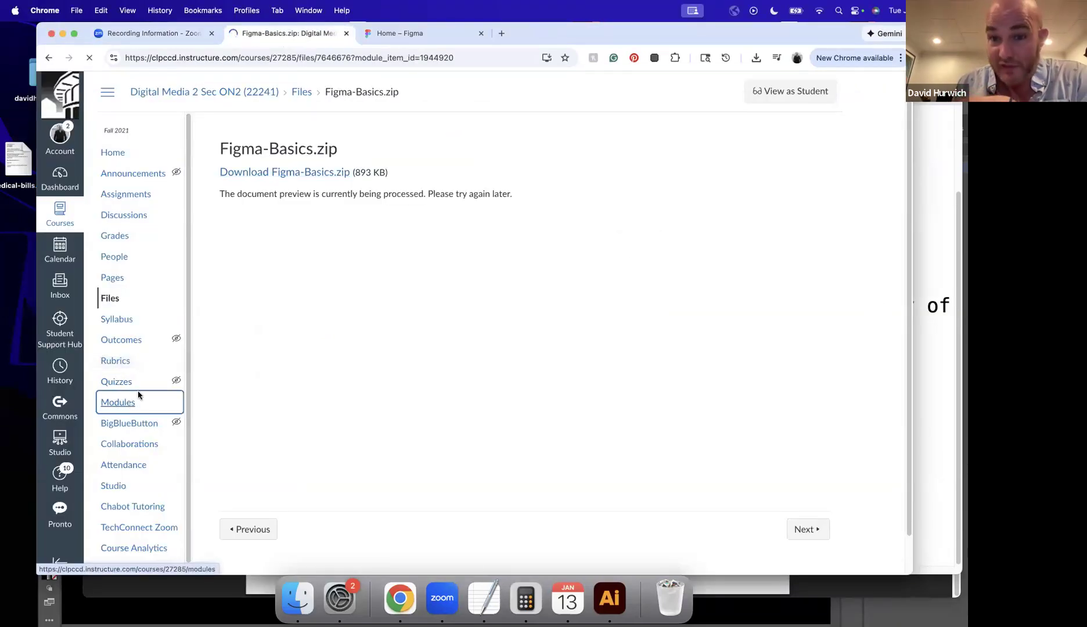
scroll(449, 365, "down", 15)
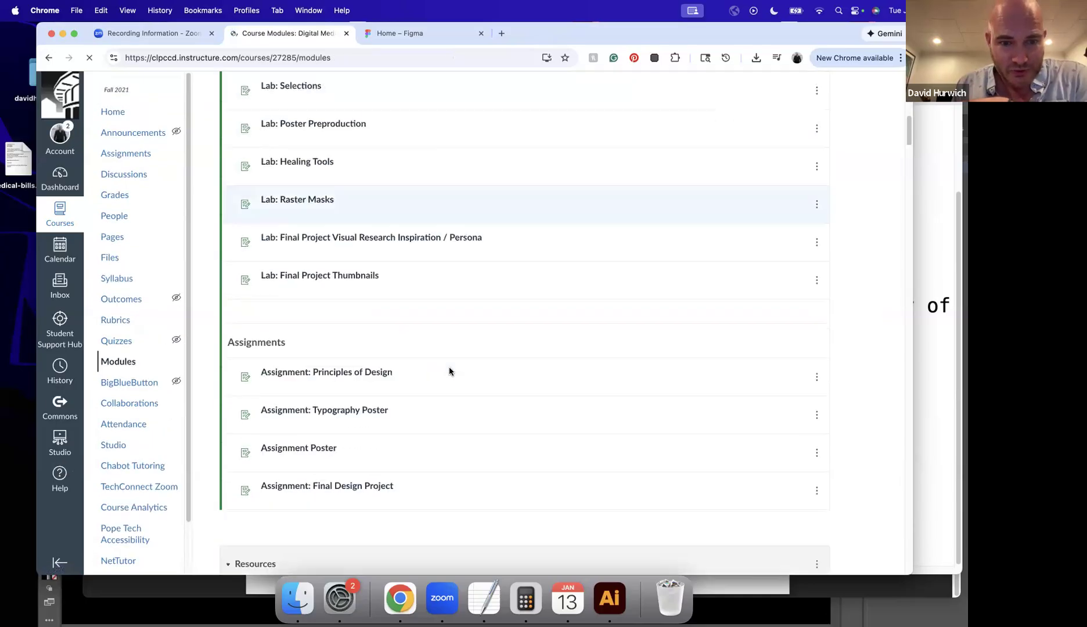
scroll(440, 374, "down", 15)
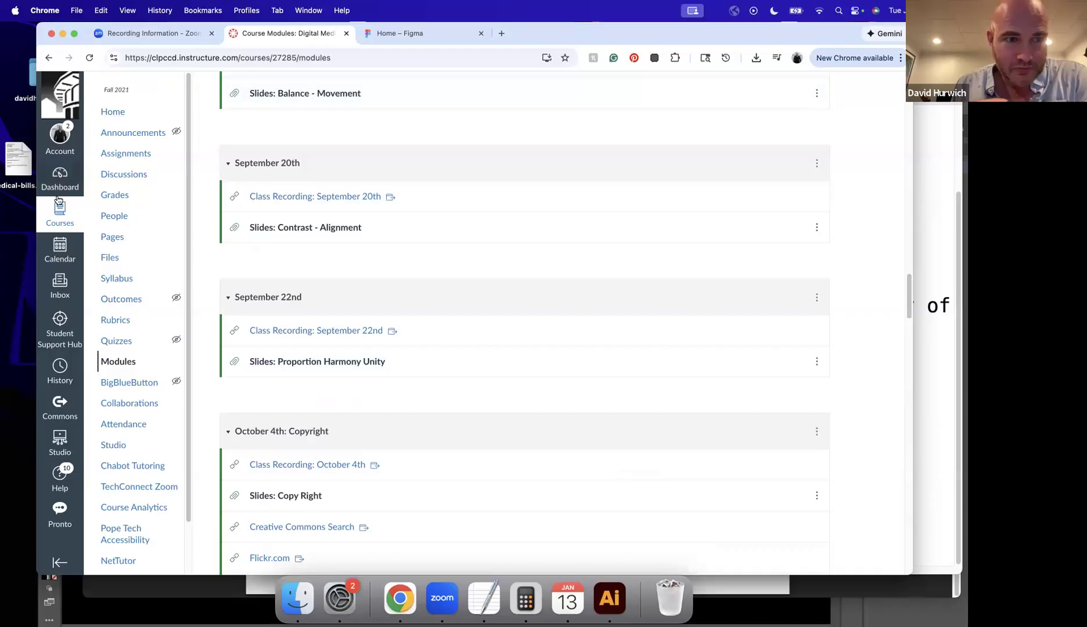
Go to the Digital Media 12A Sec 001 course and open the Week 3 Vector Basics PDF slides in a new tab.
left_click(60, 215)
left_click(140, 232)
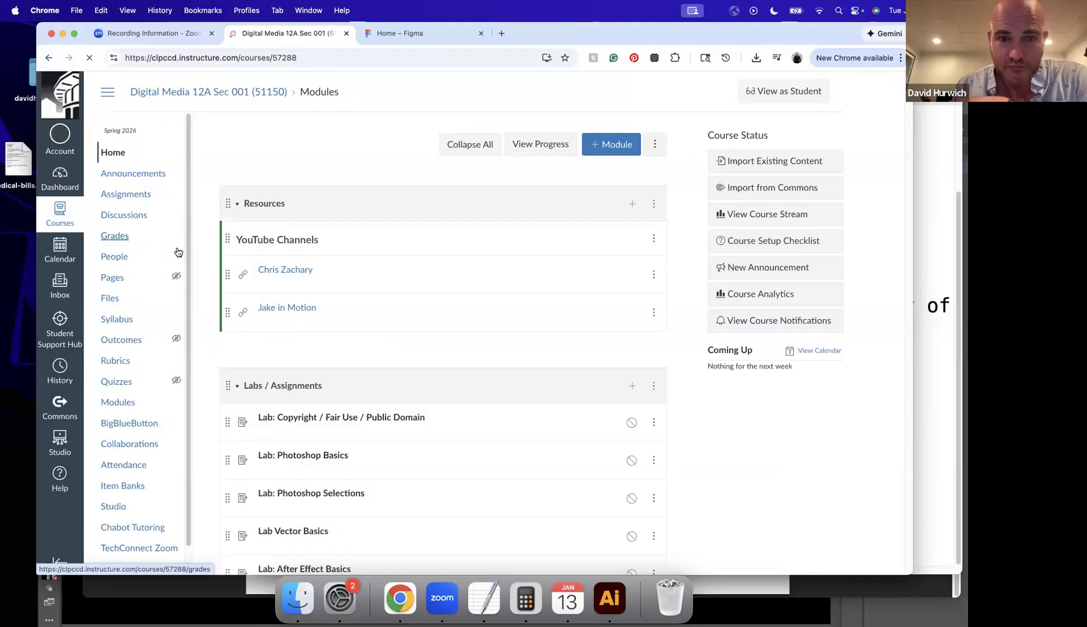
scroll(271, 312, "down", 10)
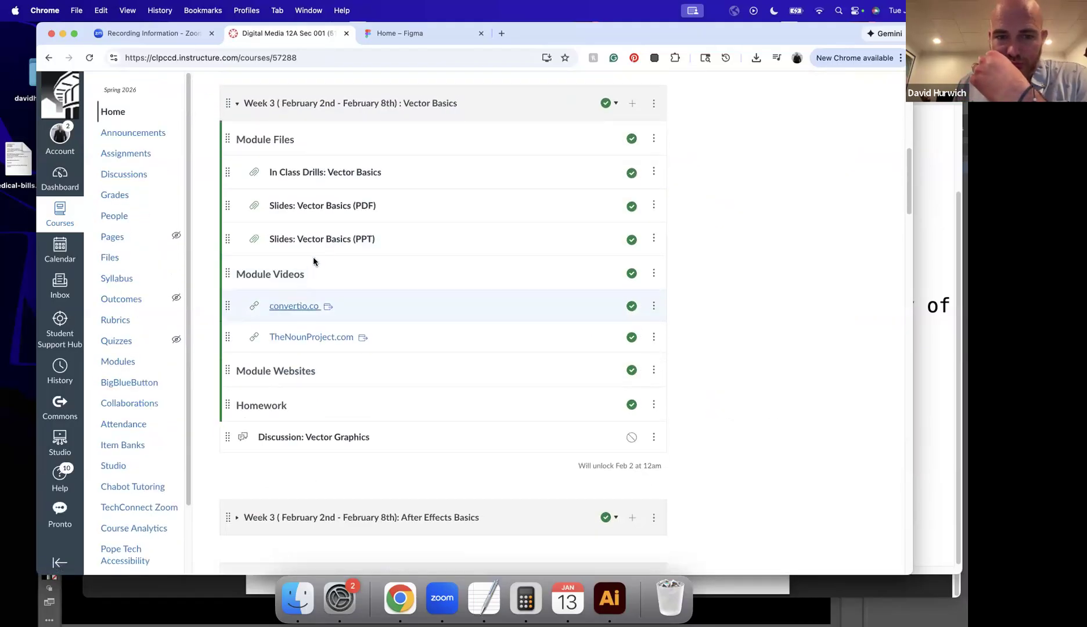
right_click(321, 205)
left_click(360, 207)
left_click(380, 32)
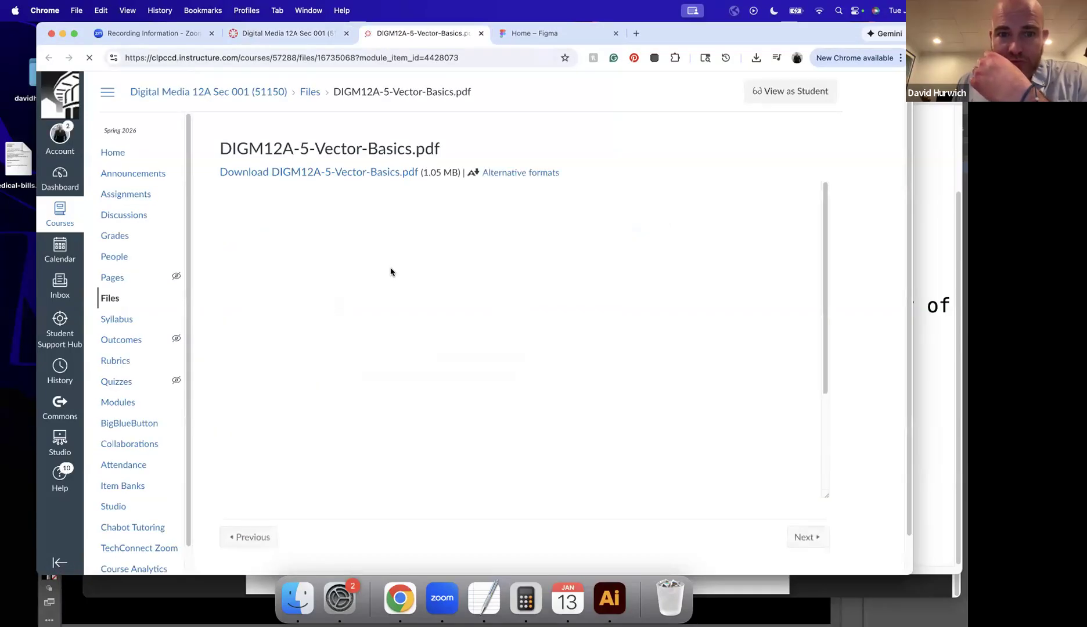
Look through the Vector Basics slides in full screen, including the Bézier Handles page, and exit full screen.
left_click(784, 194)
scroll(642, 335, "down", 20)
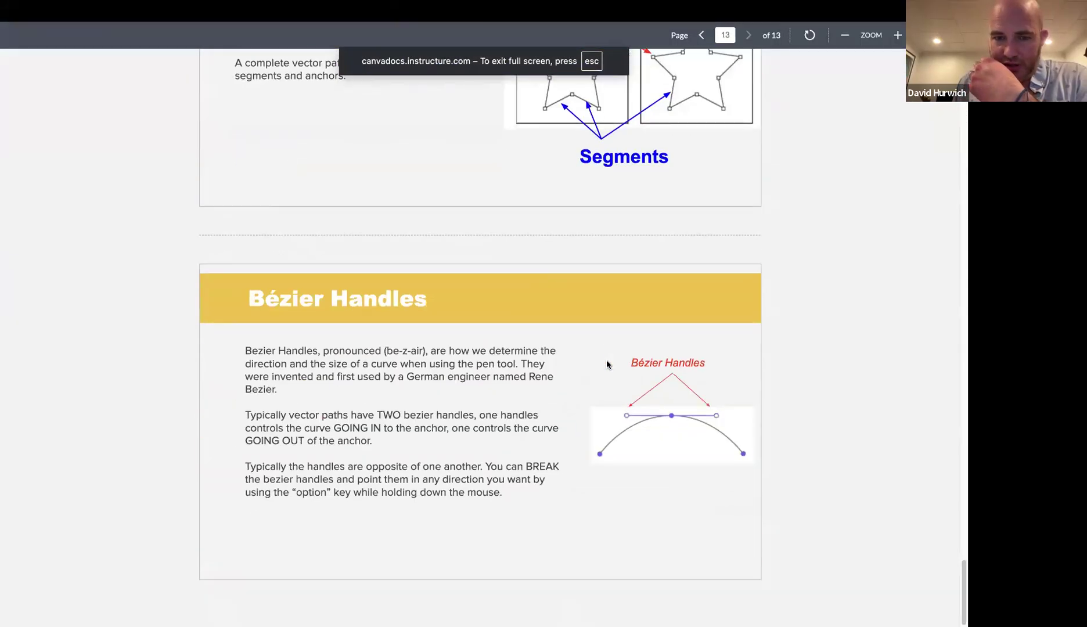
scroll(529, 291, "up", 20)
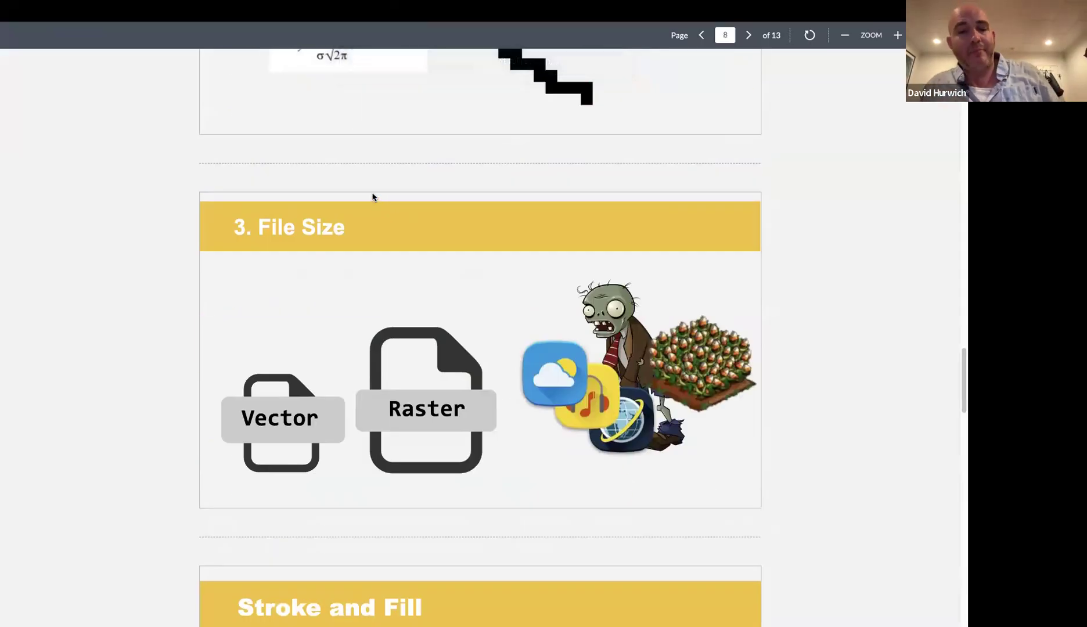
key("Escape")
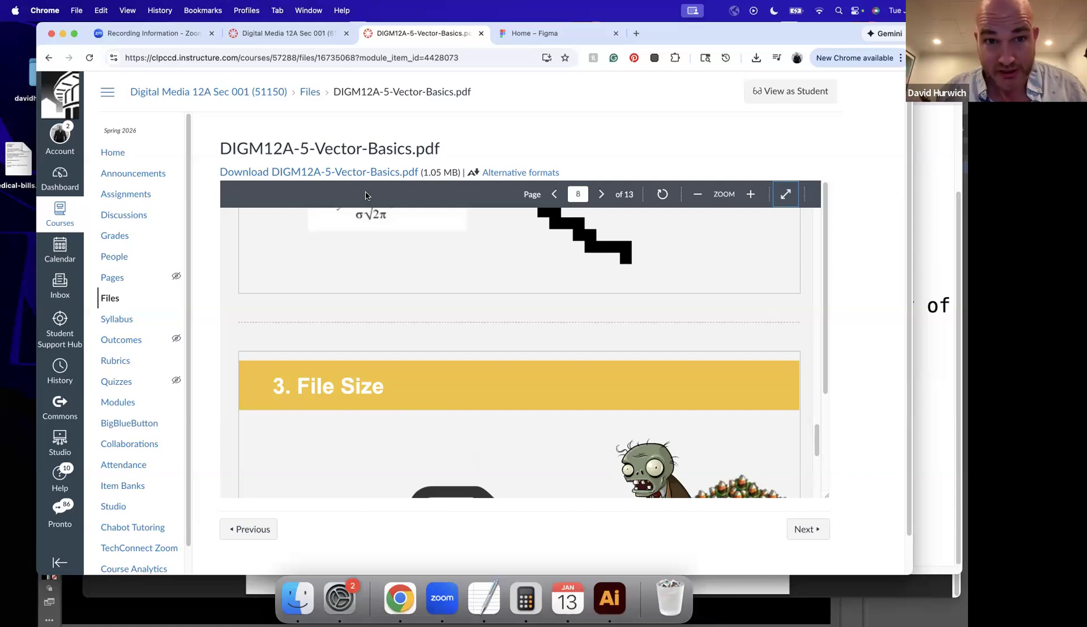
Switch back to Figma and open the Exercise-13-Pathfinder-Unite file from the recent files.
left_click(537, 34)
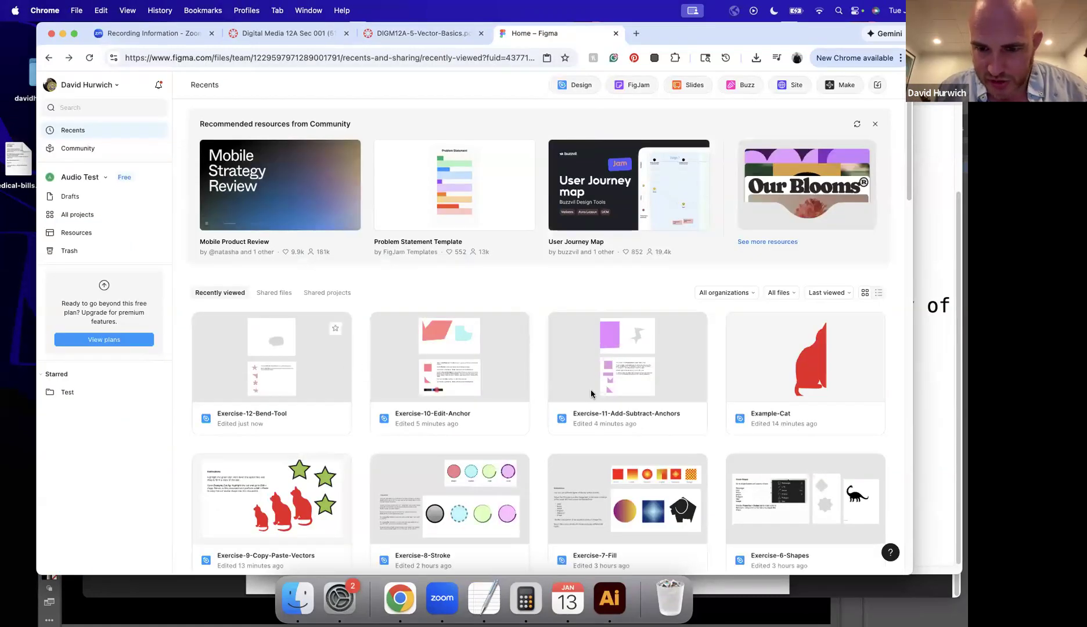
left_click(571, 375)
scroll(557, 355, "down", 3)
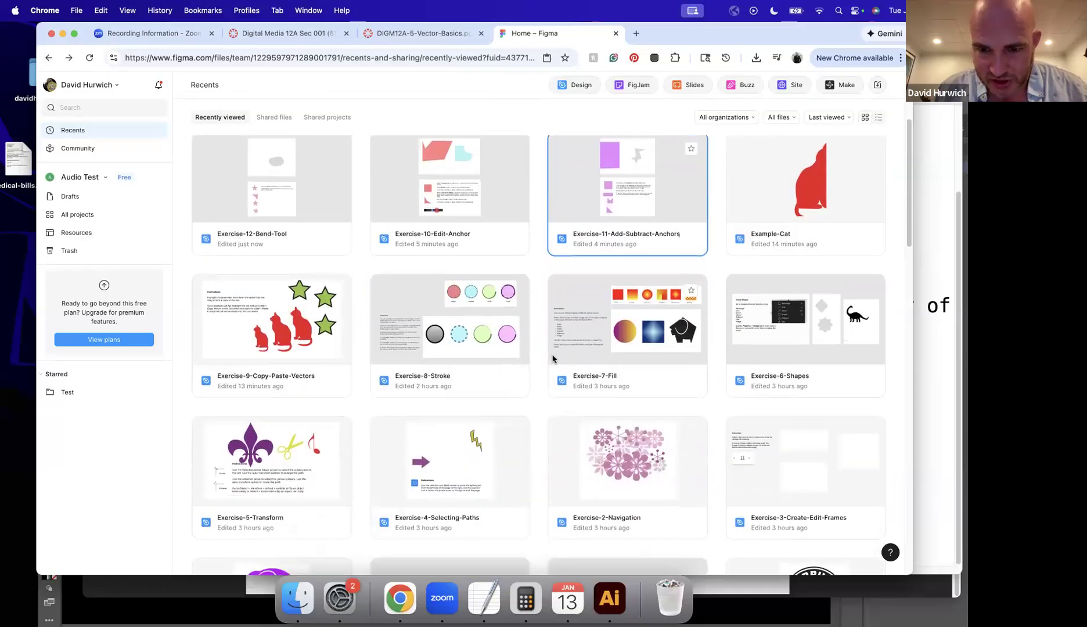
scroll(572, 339, "down", 3)
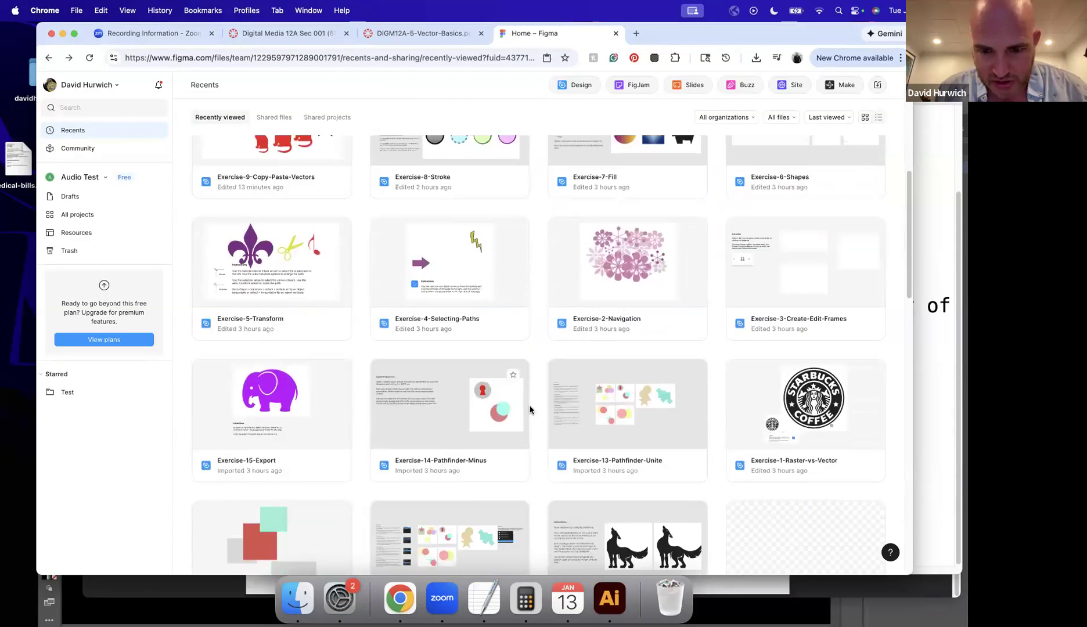
double_click(609, 407)
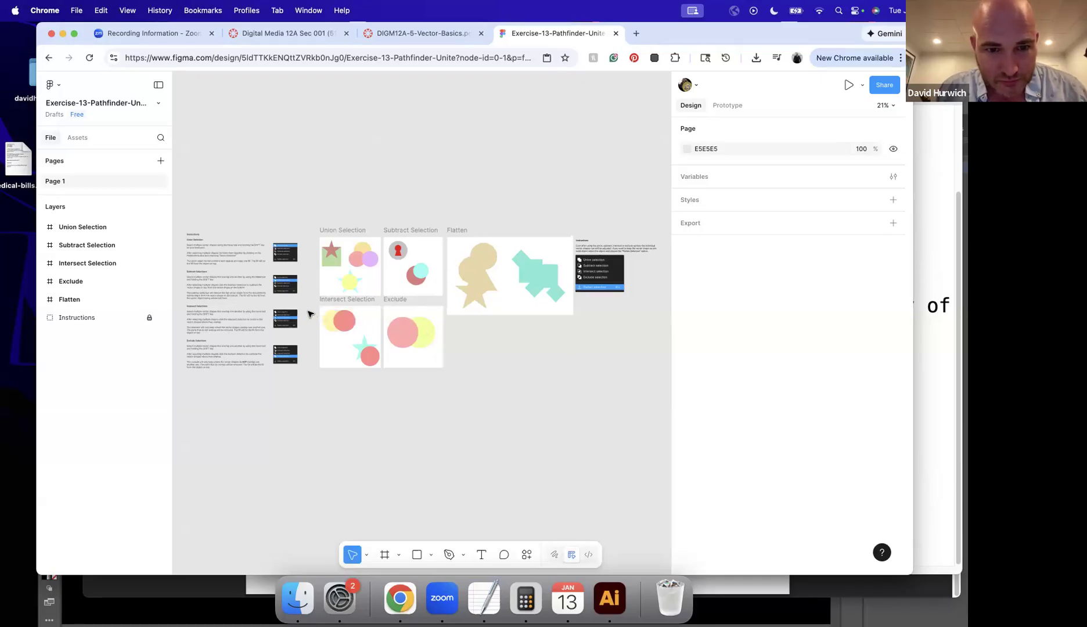
Delete the Intersect Selection, Exclude, Subtract Selection and Flatten frames, keeping only the Union Selection frame.
left_click_drag(308, 300, 415, 370)
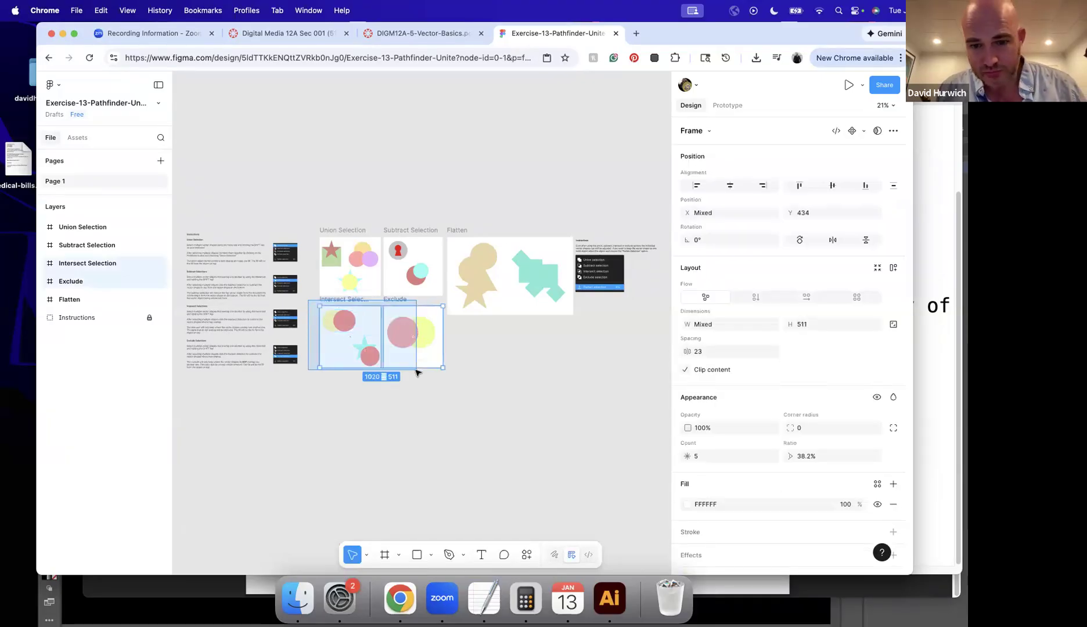
key("Delete")
left_click_drag(391, 207, 596, 323)
key("Delete")
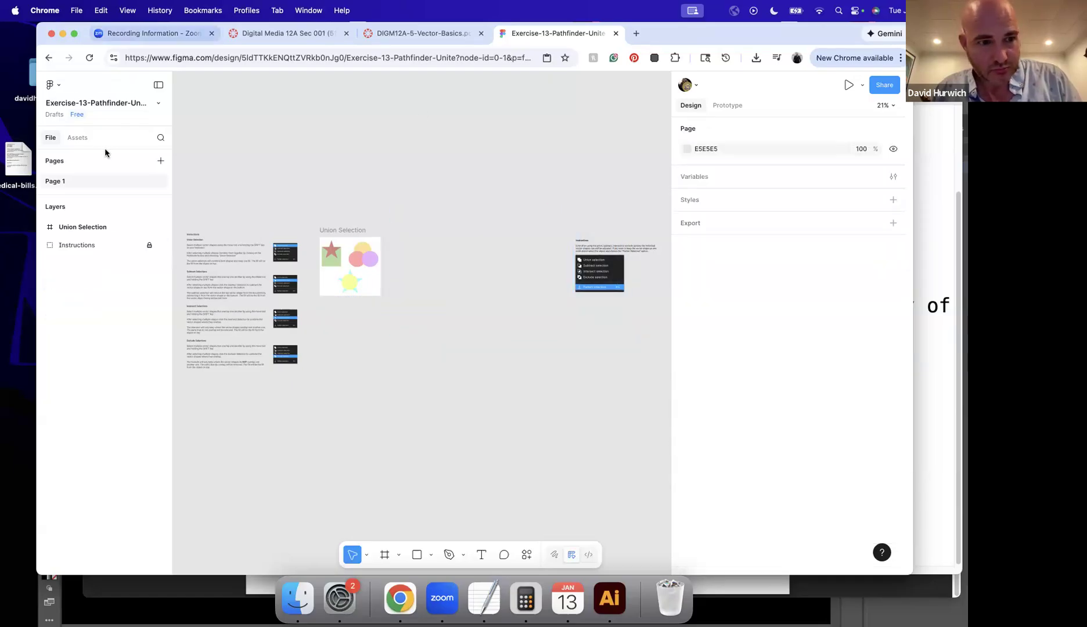
Unlock the Instructions group and delete it from the page.
left_click(150, 244)
left_click_drag(502, 209, 606, 315)
key("Delete")
key("super+z")
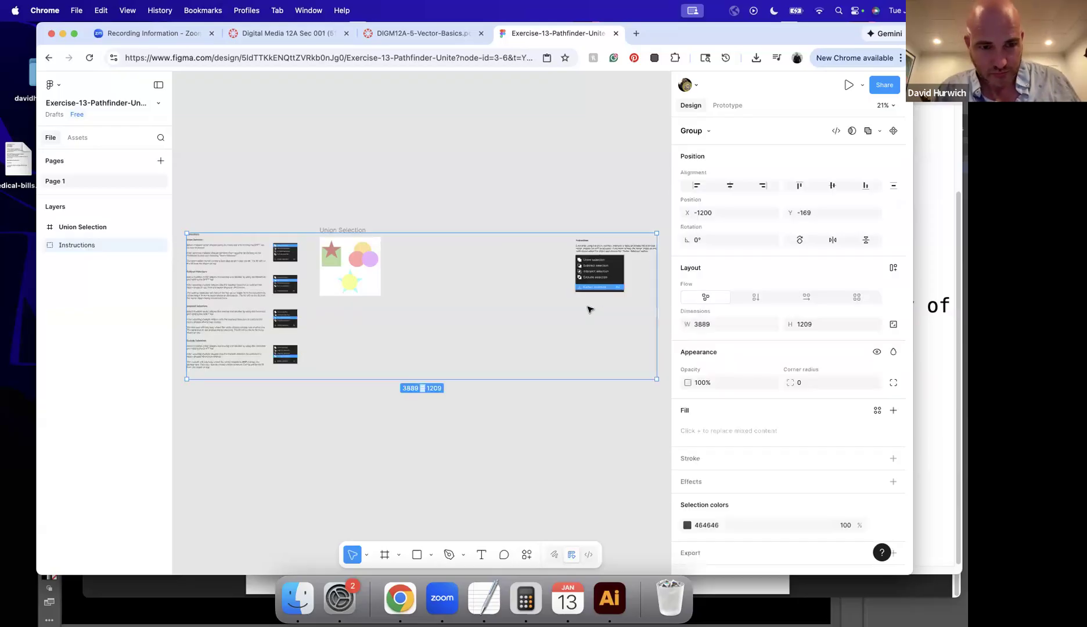
key("Delete")
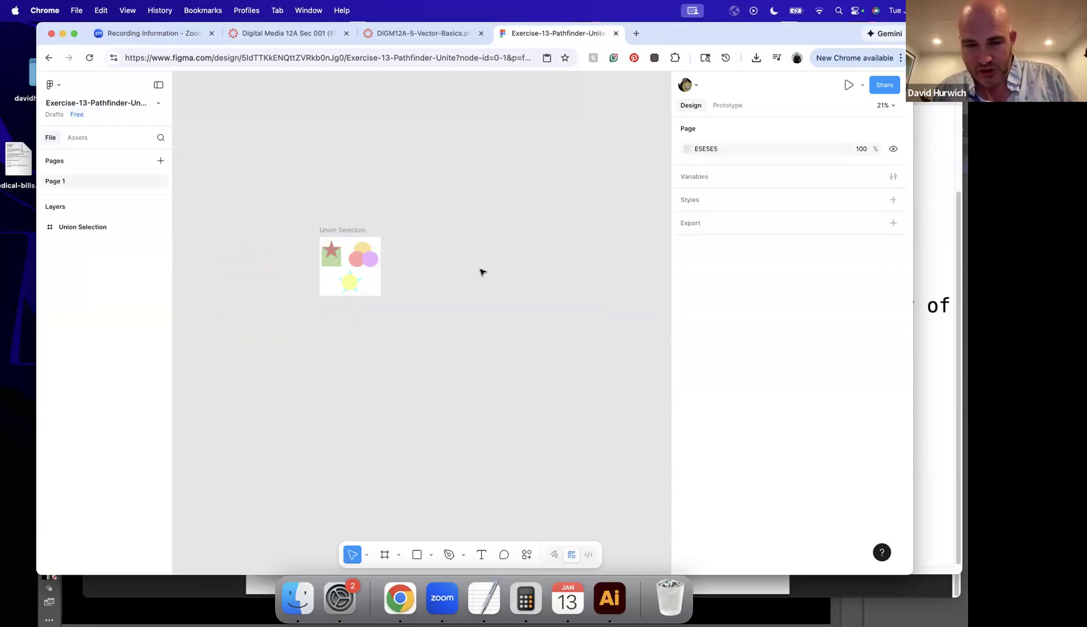
Expand the Union Selection frame and Group 1 in the layer list and select Group 1 at 100% zoom.
key("shift+0")
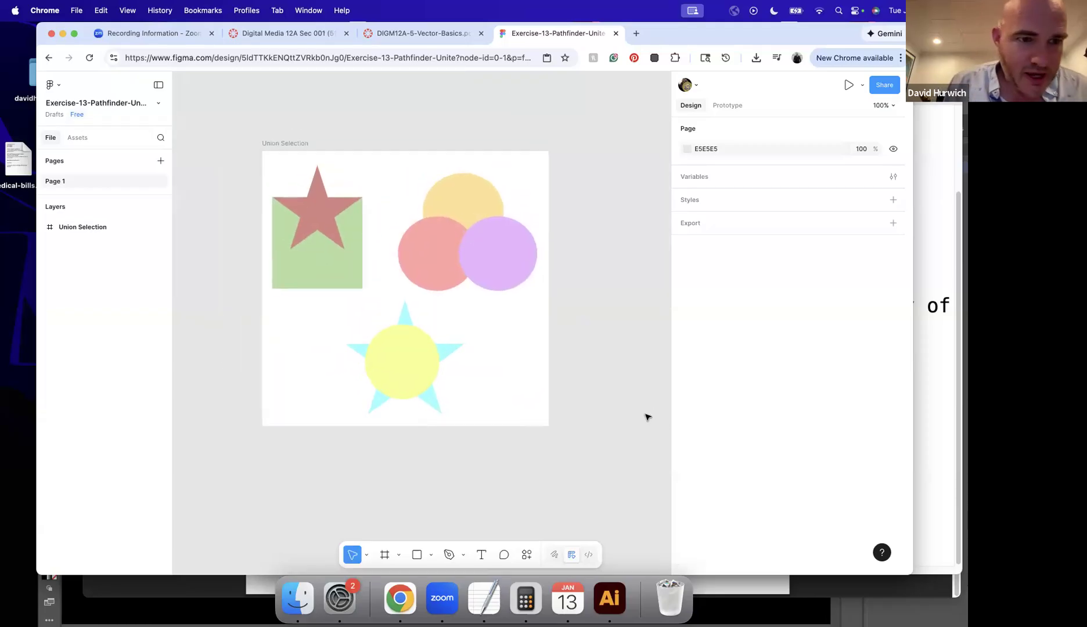
left_click(39, 226)
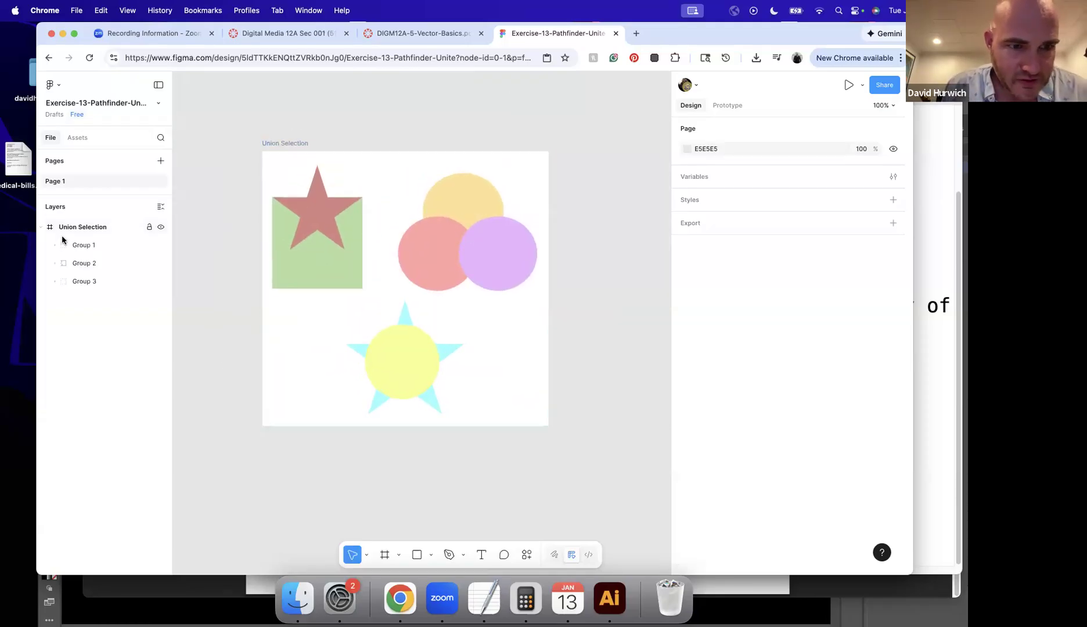
left_click(52, 246)
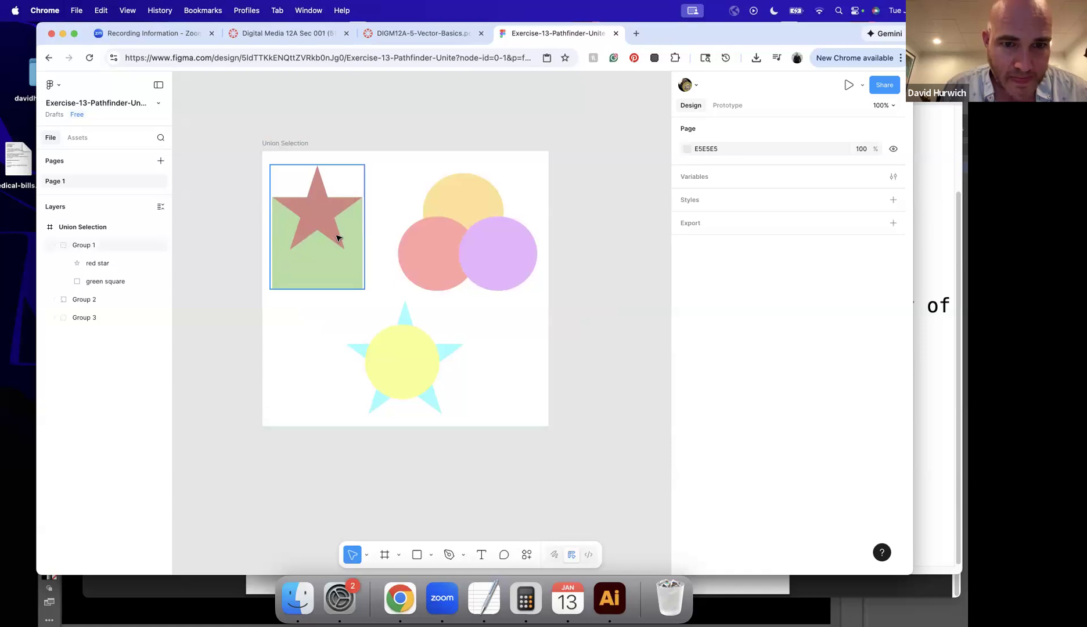
left_click(282, 231)
Toggle the visibility of the red star and green square in Group 1 off and on to examine each shape.
double_click(161, 265)
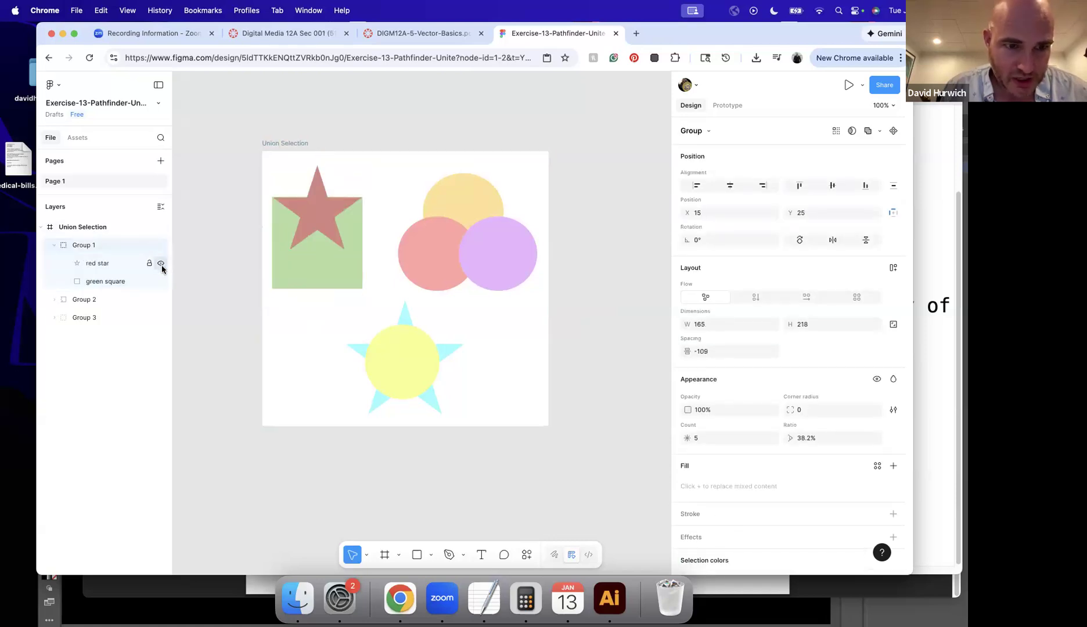
left_click(161, 281)
left_click(162, 265)
left_click(160, 282)
left_click(161, 281)
left_click(160, 282)
left_click(160, 262)
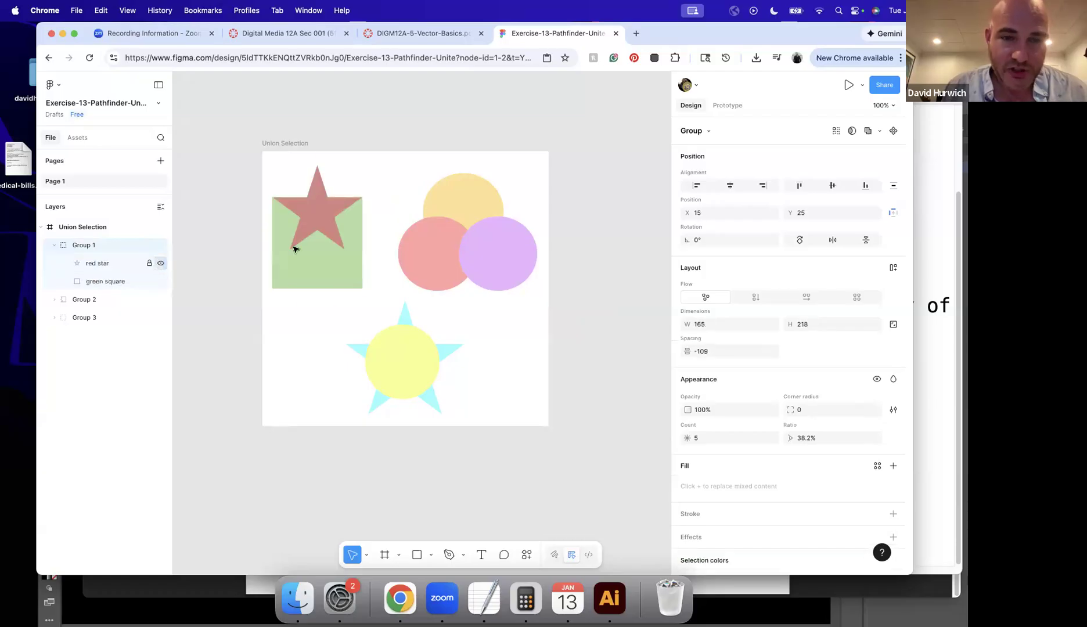
Try moving the red star's top point straight down to the star's centre in vector editing, and undo the move.
left_click(294, 249)
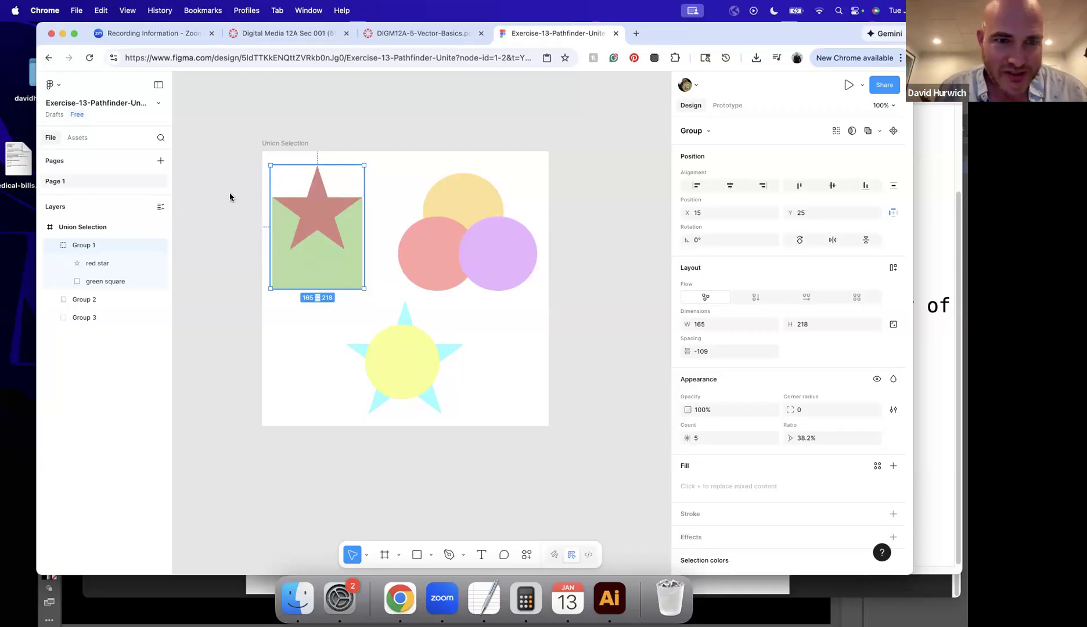
double_click(310, 212)
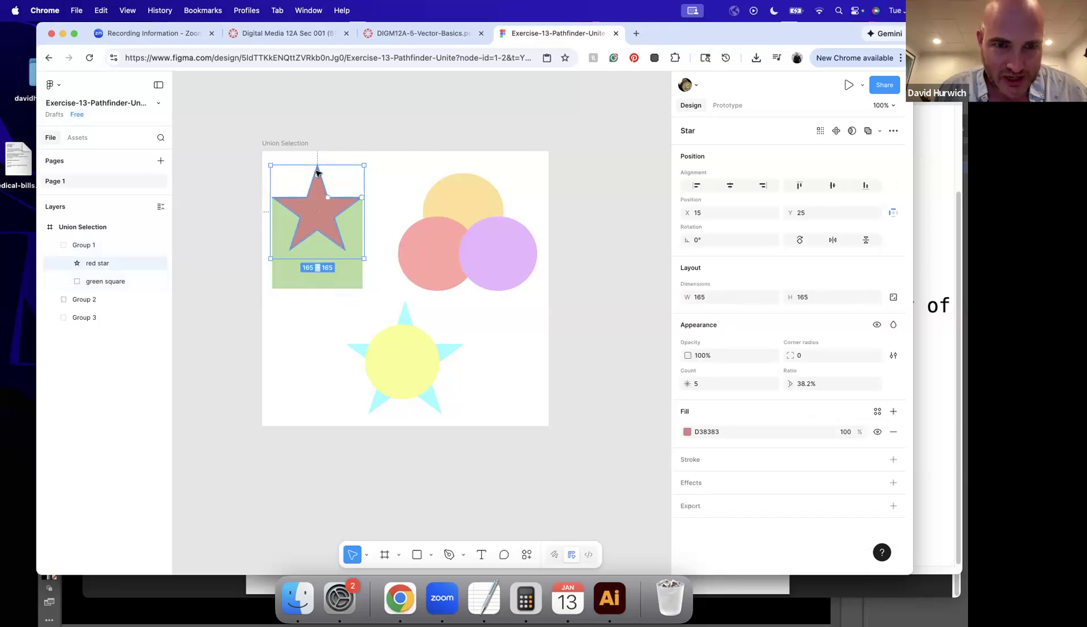
double_click(317, 174)
left_click_drag(317, 166, 317, 221)
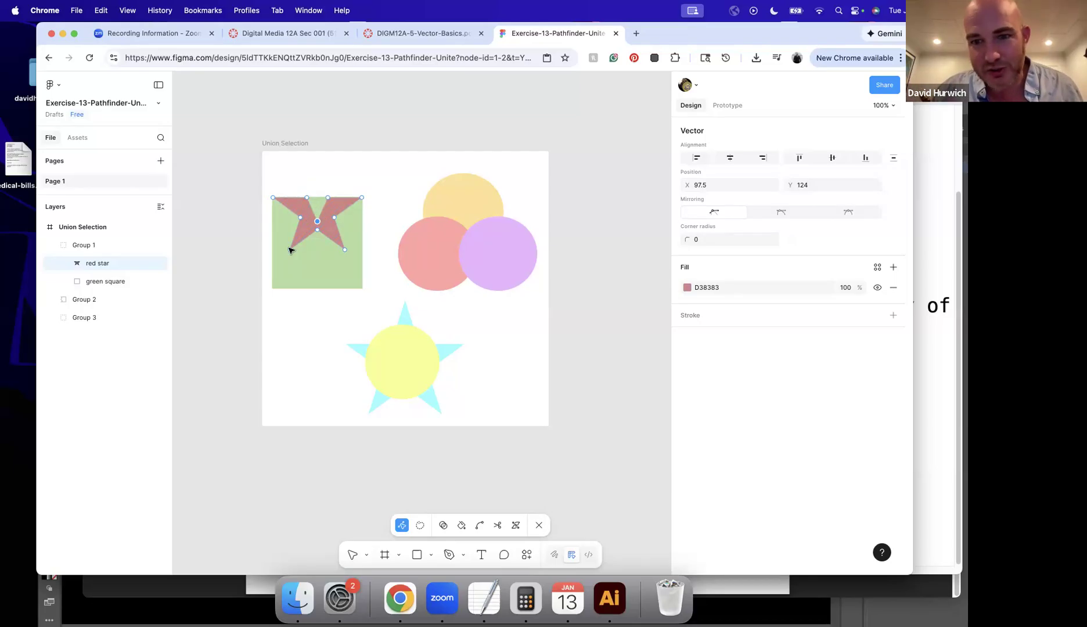
key("super+z")
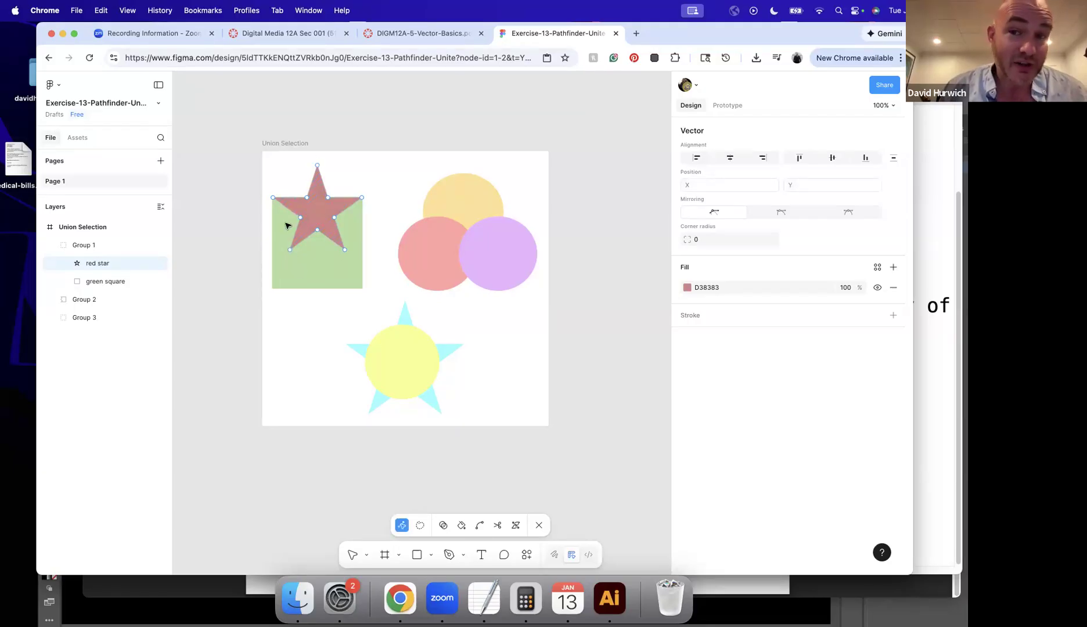
key("Escape")
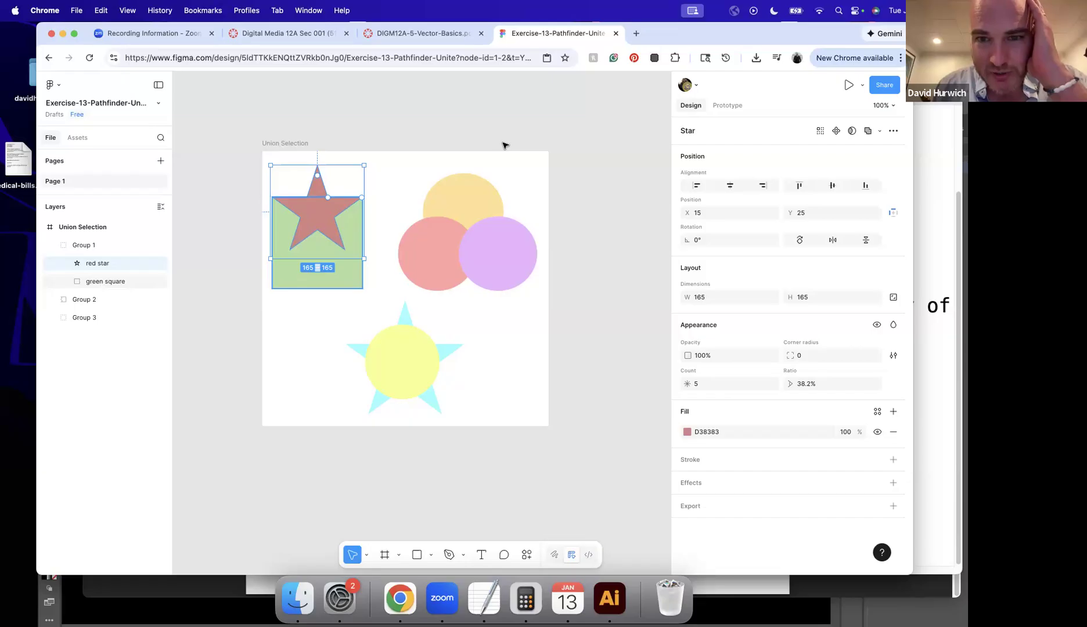
Combine the red star and green square of Group 1 with Union and move the result to about X 28, Y 29.
left_click(367, 167)
left_click(323, 208)
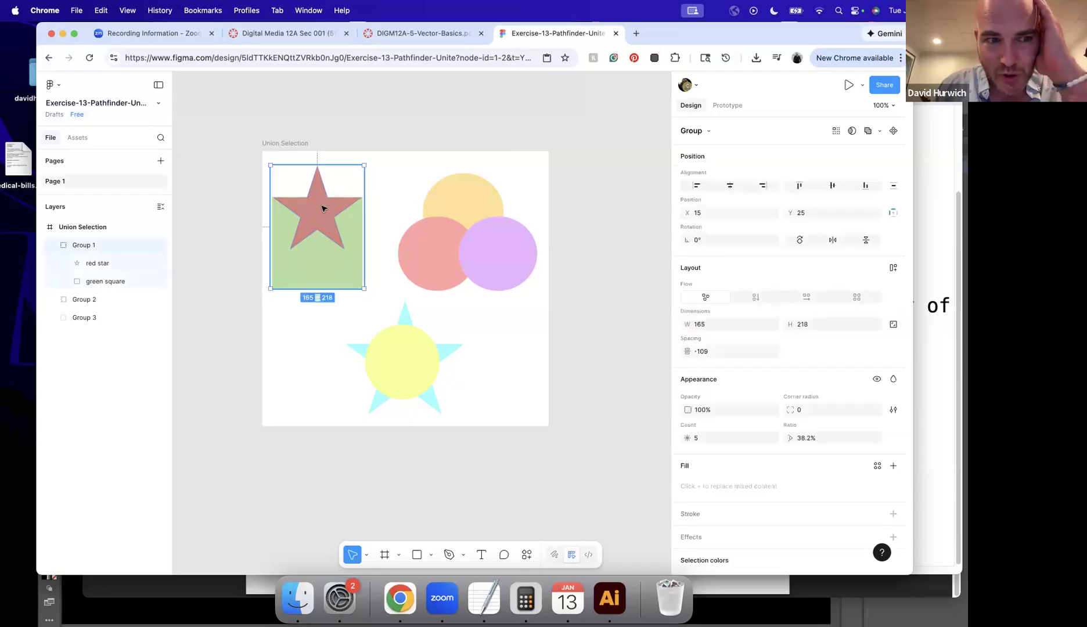
double_click(312, 225)
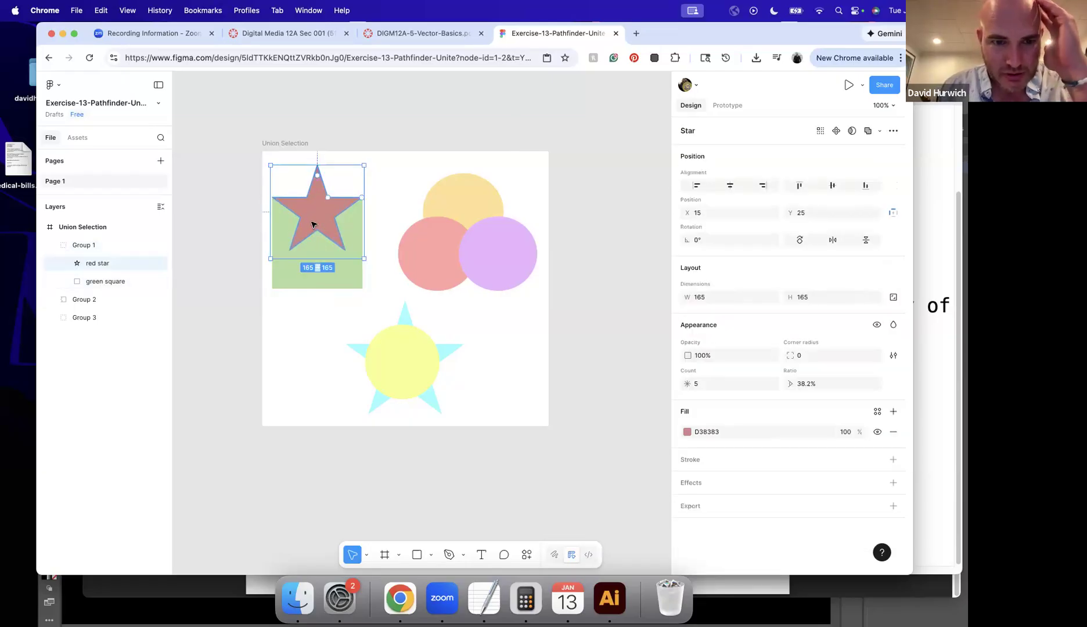
left_click(302, 278, "shift")
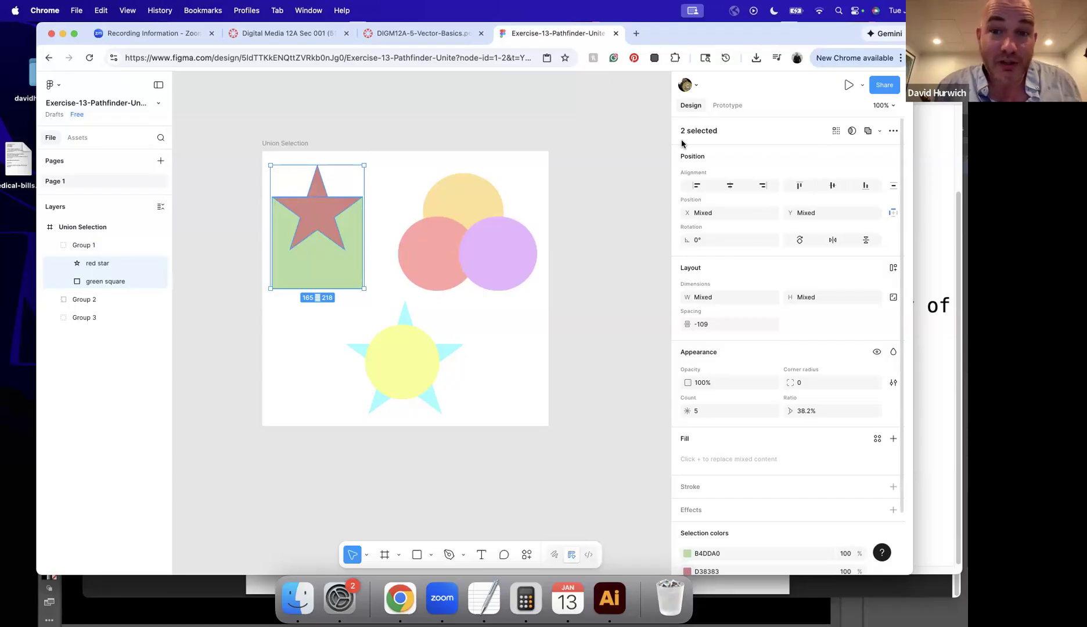
left_click(879, 131)
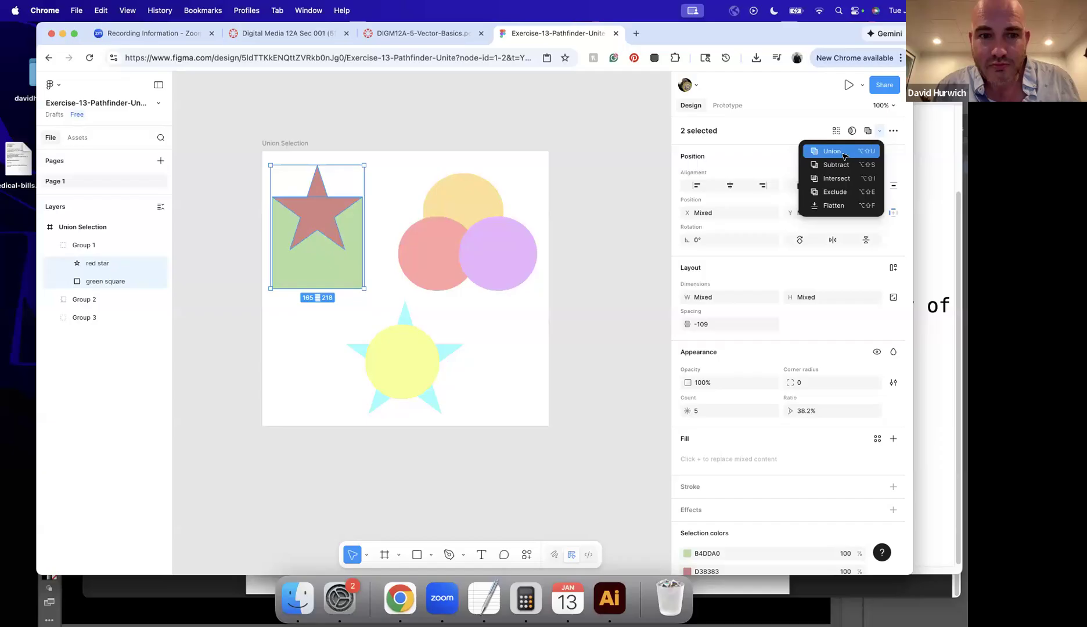
left_click(843, 152)
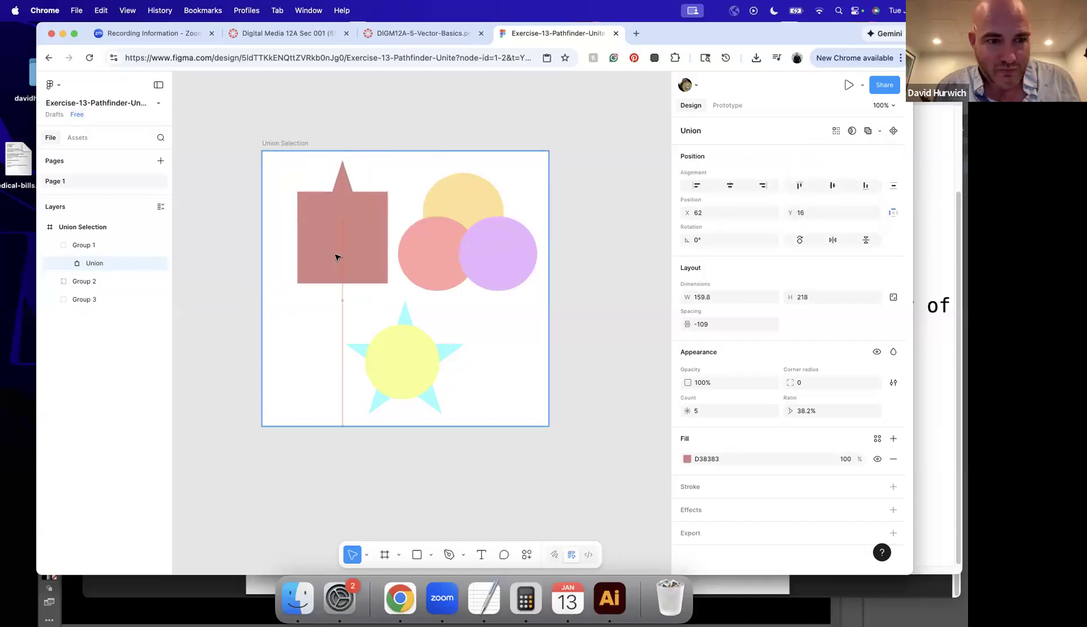
left_click(67, 264)
left_click_drag(377, 257, 326, 258)
Try moving the top point of the red star inside the union down into the square, and undo the move.
double_click(326, 258)
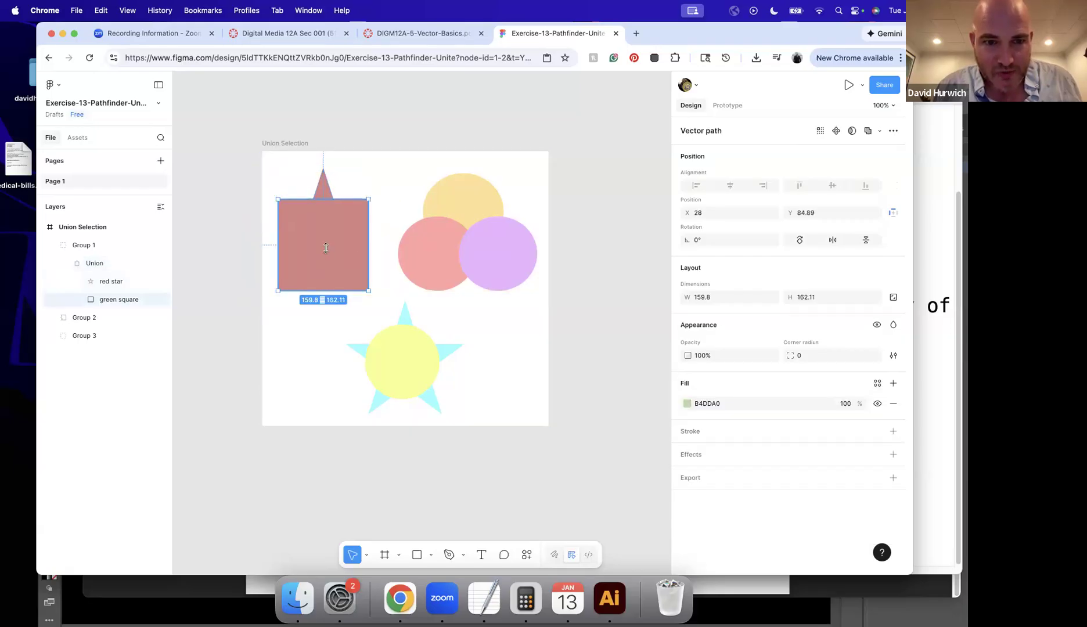
left_click(329, 193)
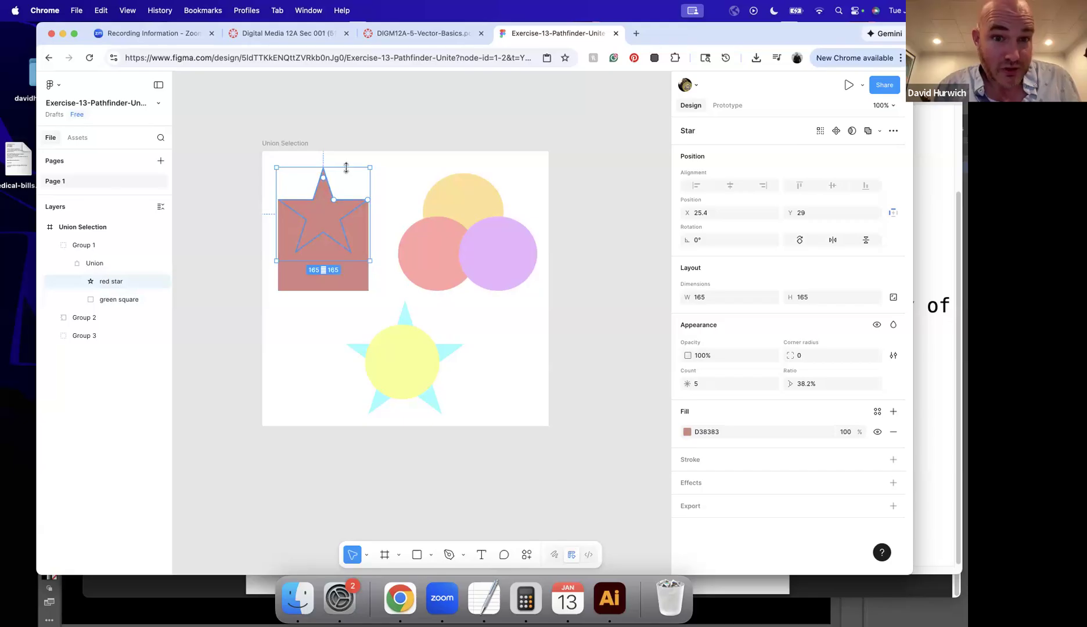
double_click(326, 189)
left_click_drag(323, 169, 328, 217)
key("super+z")
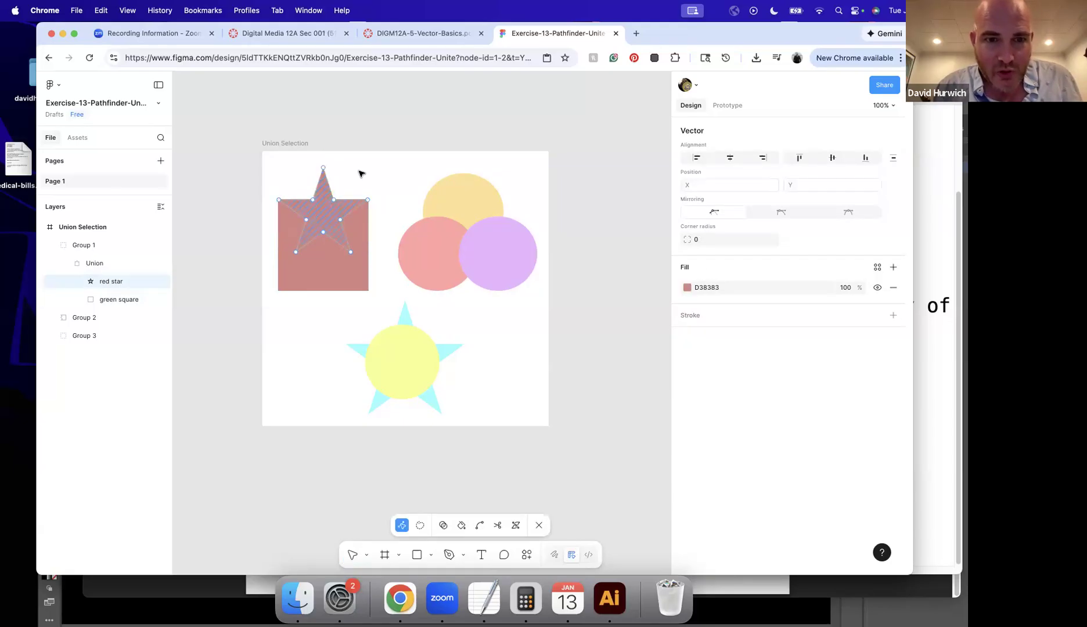
key("Escape")
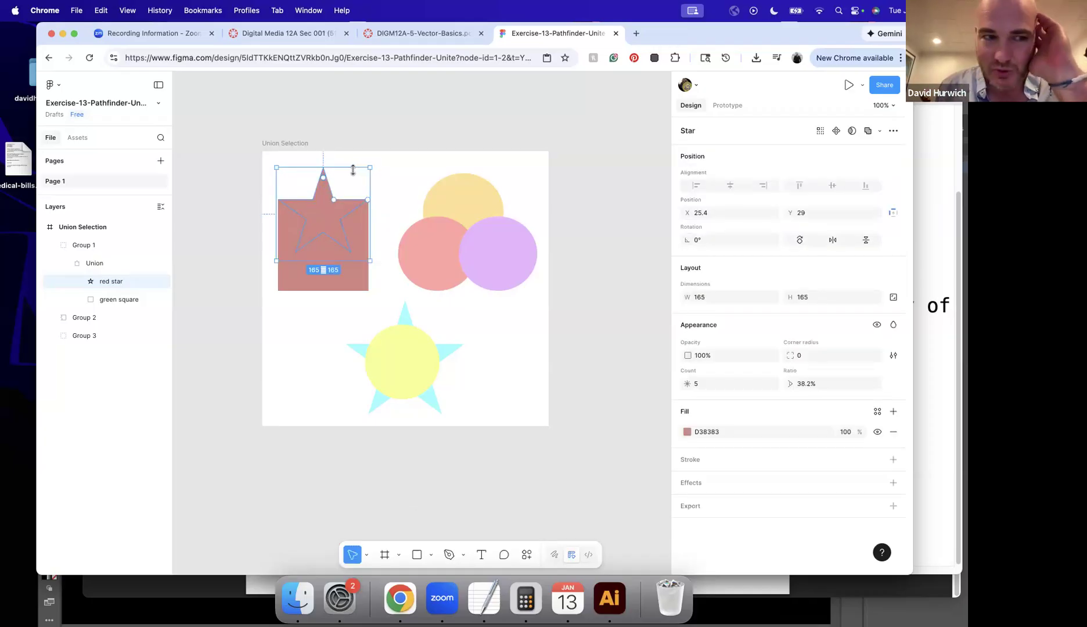
Flatten the union into a single vector path and move it to about X 52, Y 25.
left_click(103, 263)
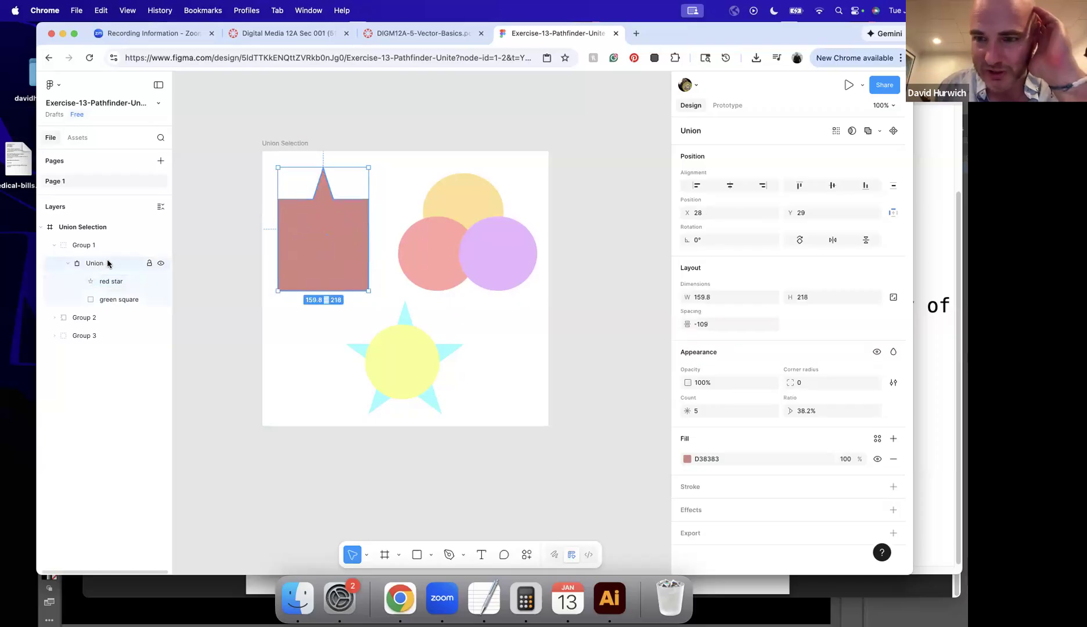
left_click(878, 131)
left_click(856, 207)
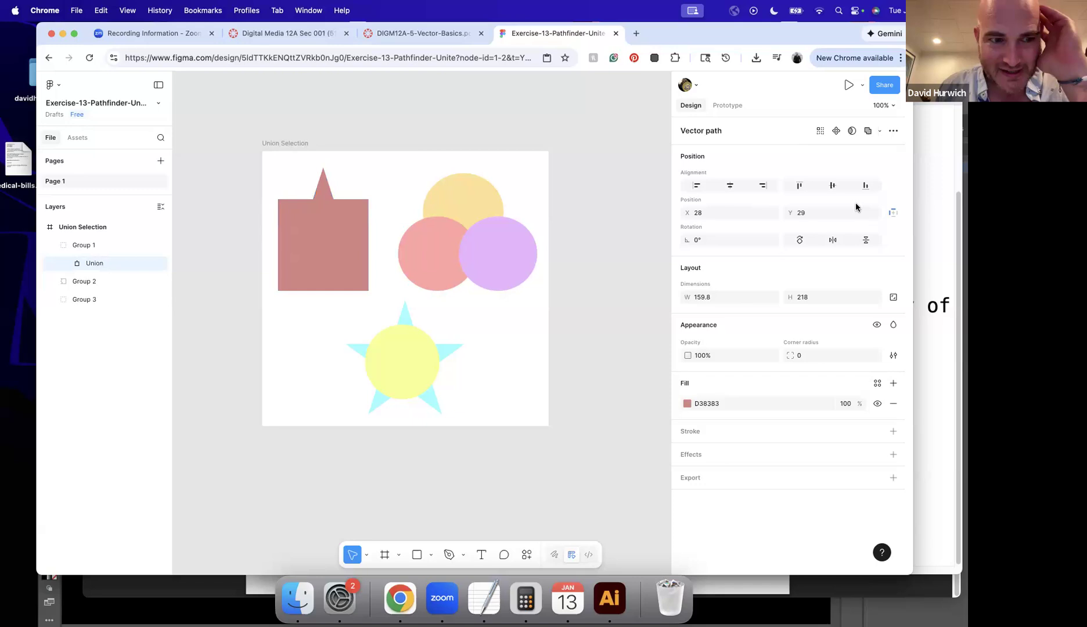
mouse_move(303, 245)
left_mouse_down()
mouse_move(355, 233)
mouse_move(317, 242)
left_mouse_up()
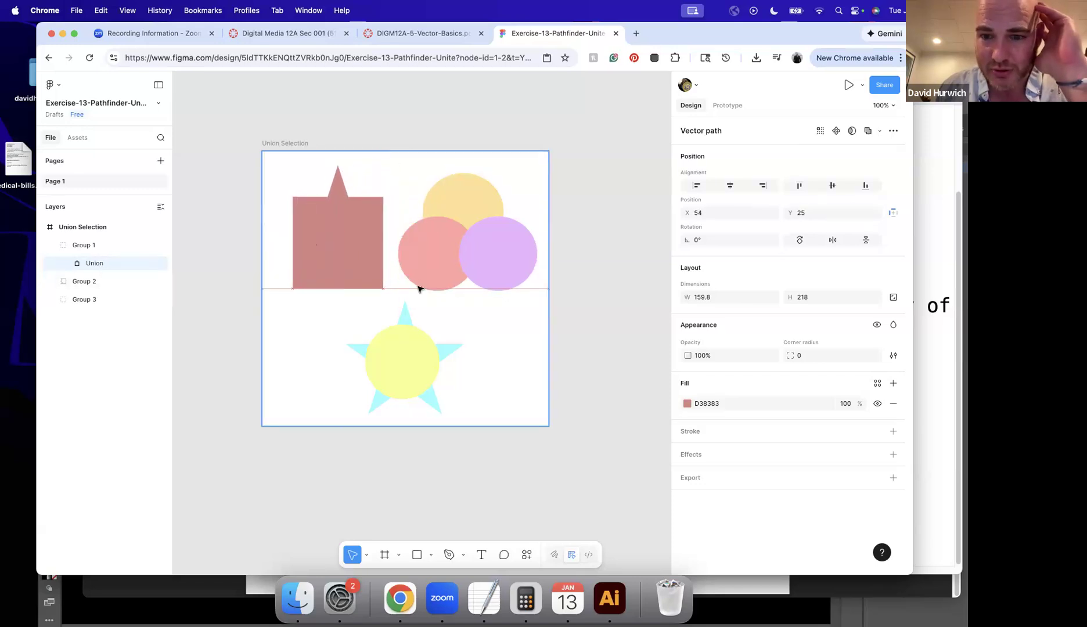
Fill the flattened shape with green 32A52A and move its top point down near the bottom edge to form a V notch.
left_click(687, 403)
left_click(659, 365)
left_click(600, 391)
left_click(599, 473)
left_click(615, 407)
left_click(650, 360)
left_click(632, 386)
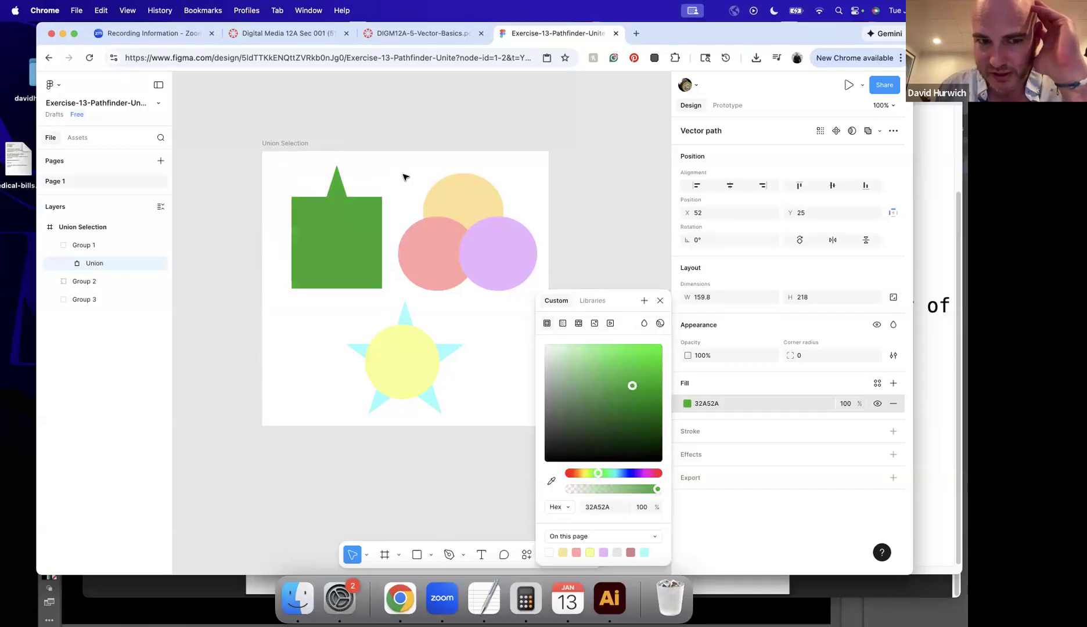
double_click(338, 177)
left_click_drag(338, 235, 336, 273)
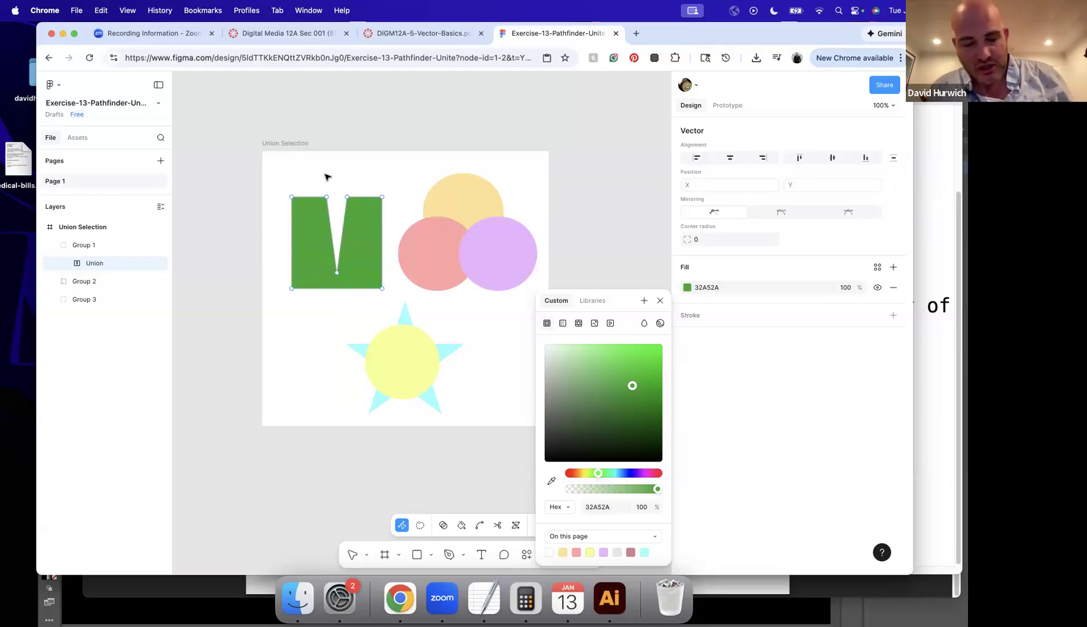
Undo the point move, recolouring, flattening, moves and union back to the separate red star and green square, and clear the selection.
key("super+z")
key("super+z")
key("super+z")
key("super+z")
key("super+z")
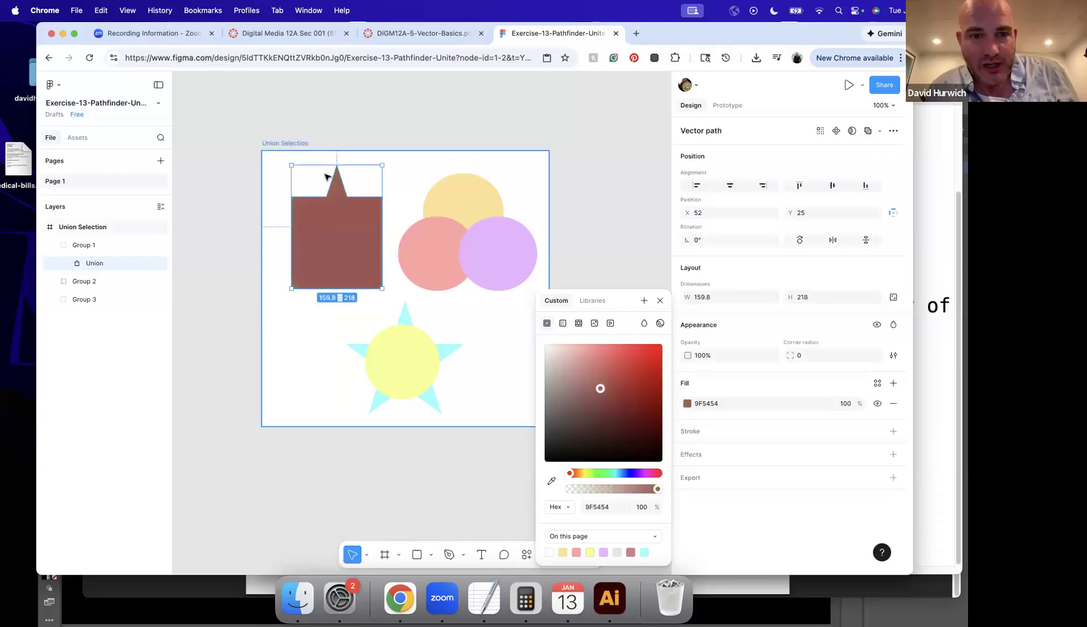
key("super+z")
key("super+z")
key("super+z")
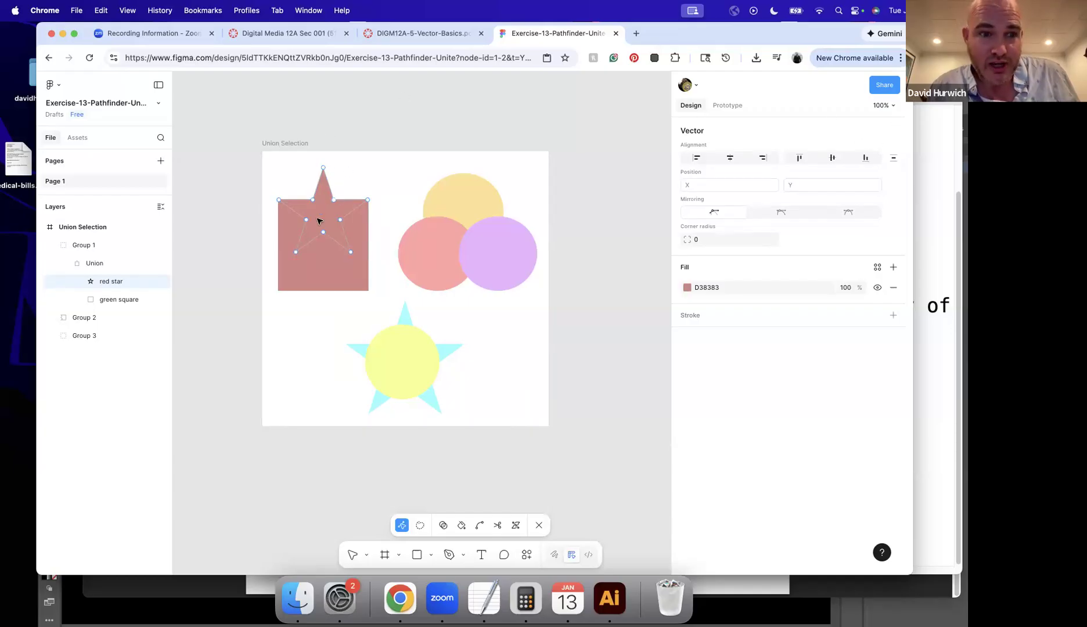
key("super+z")
key("super+z")
key("super+z")
key("super+z")
key("super+z")
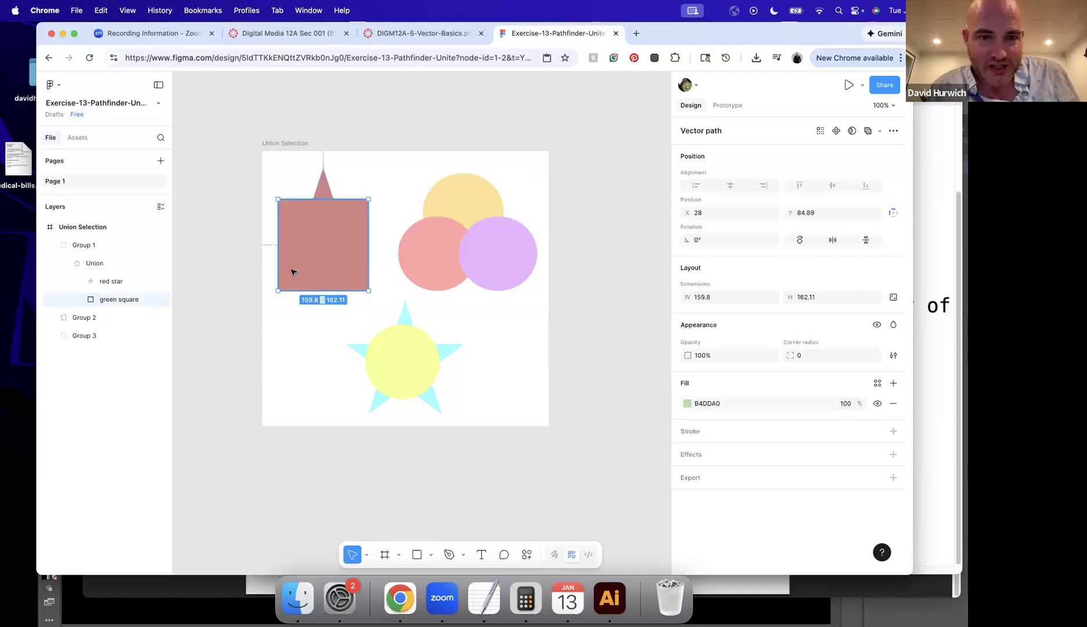
key("super+z")
key("super+z")
key("super+z")
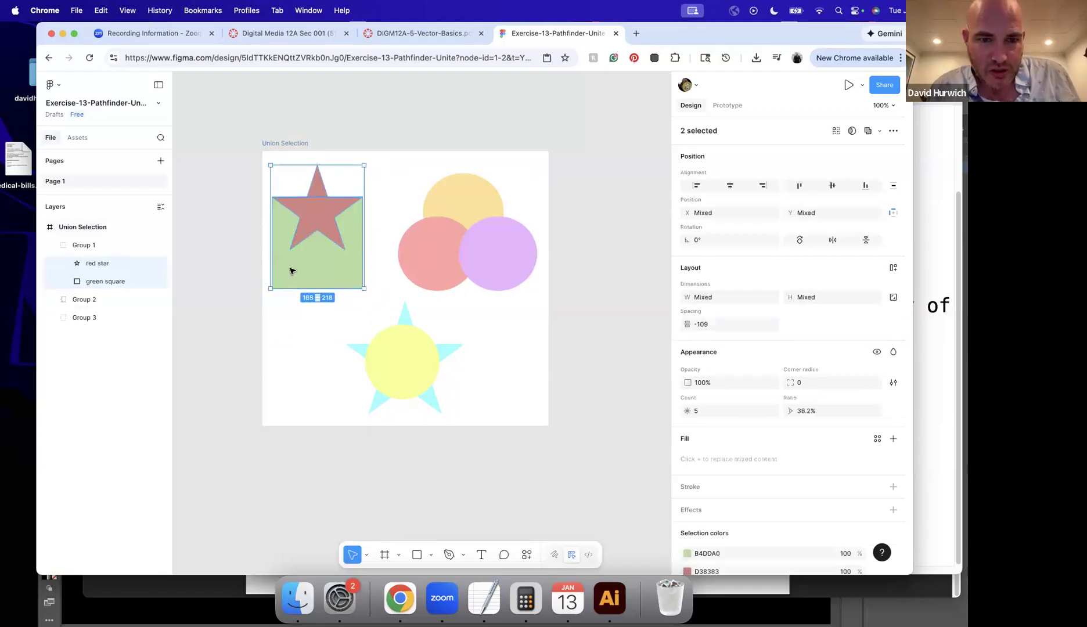
left_click(381, 186)
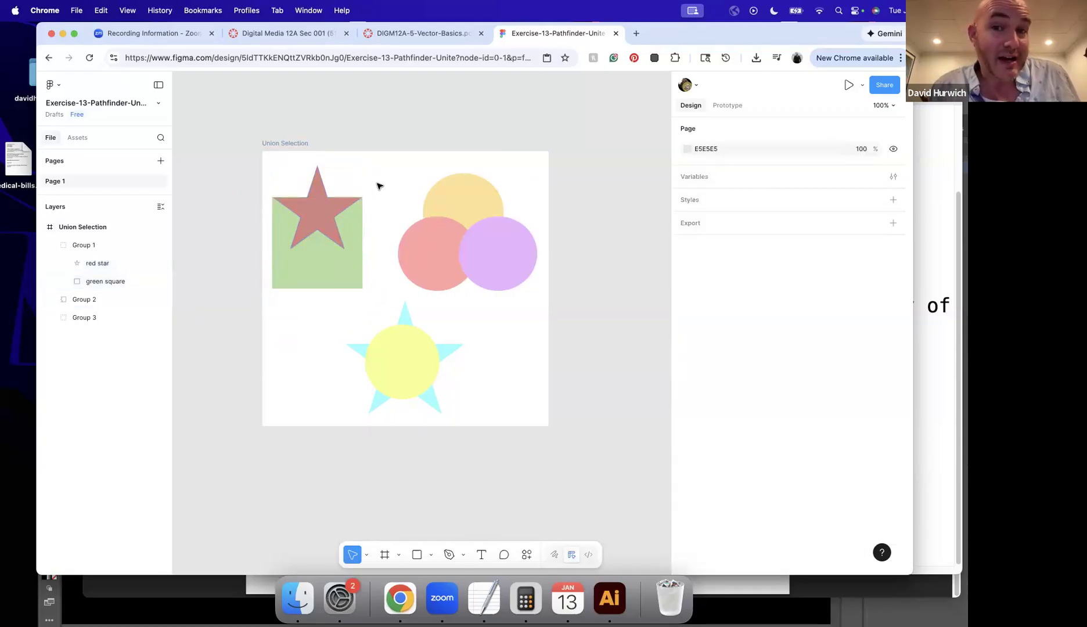
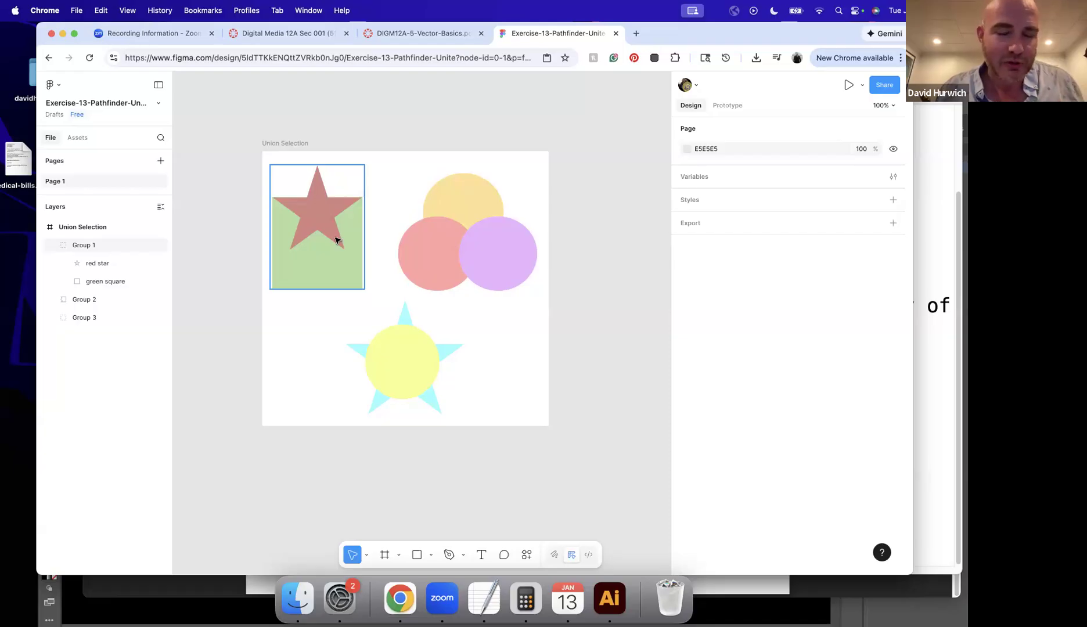
Reorder the green square above the red star within Group 1 and select both shapes.
left_click(333, 209)
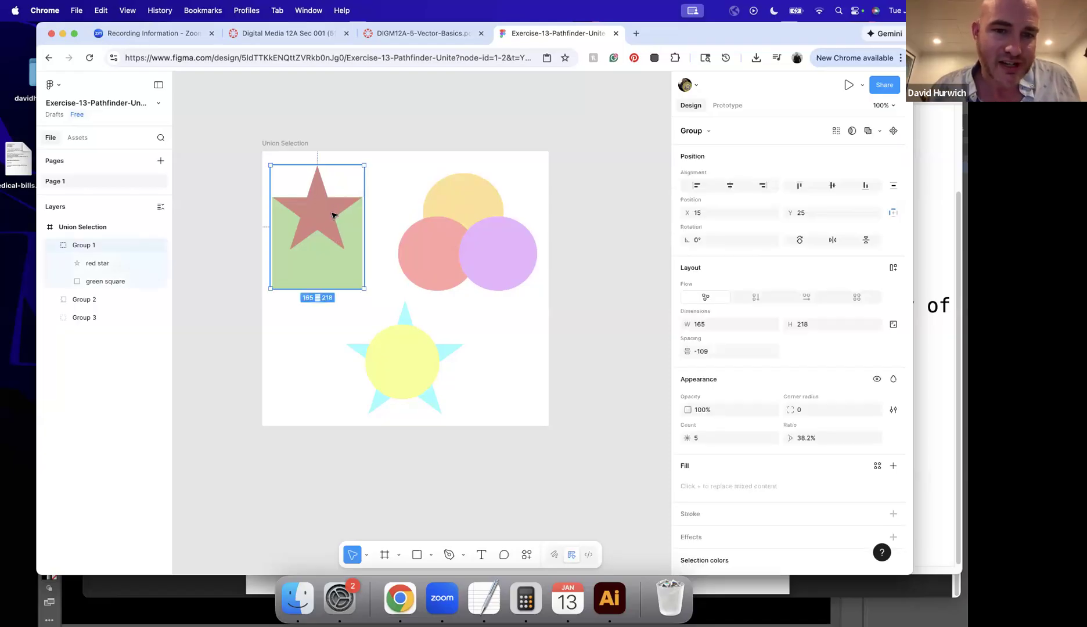
left_click(103, 261)
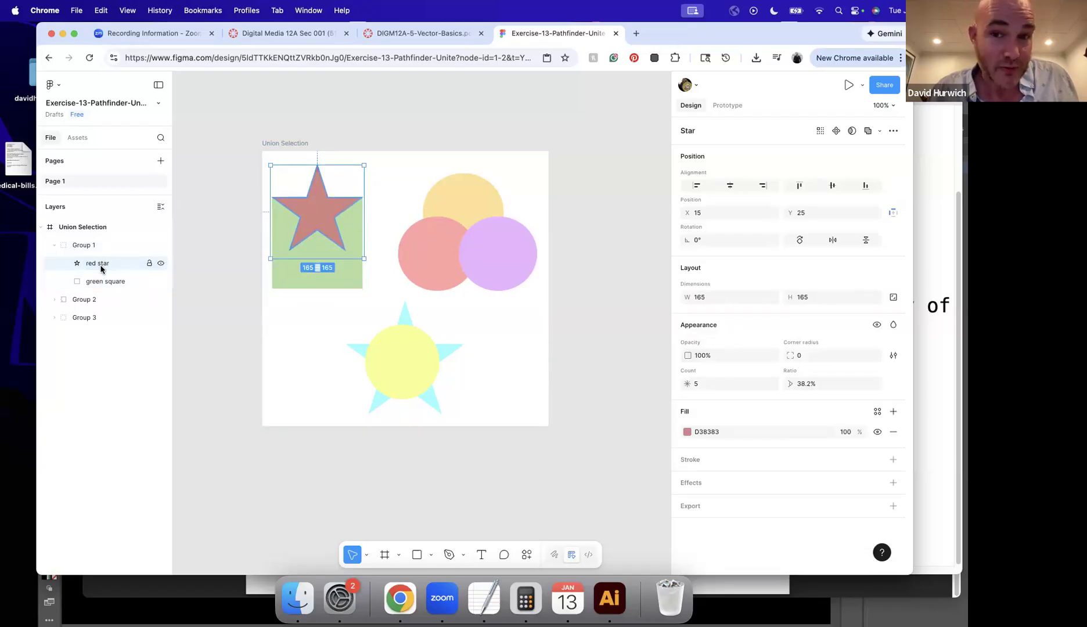
left_click(103, 281)
left_click_drag(104, 279, 102, 250)
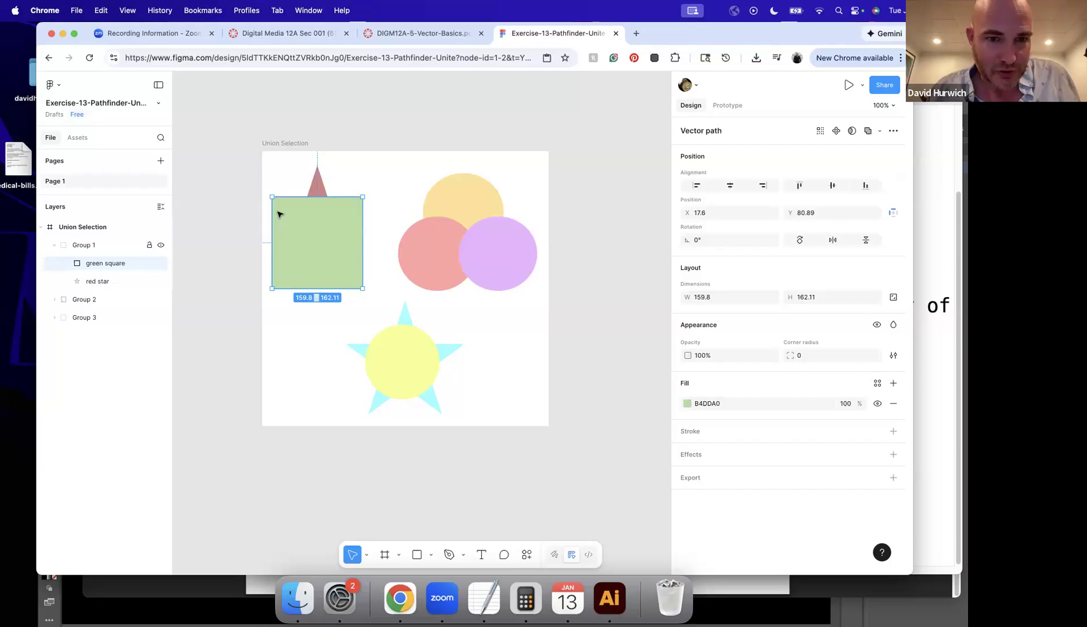
left_click(317, 182, "shift")
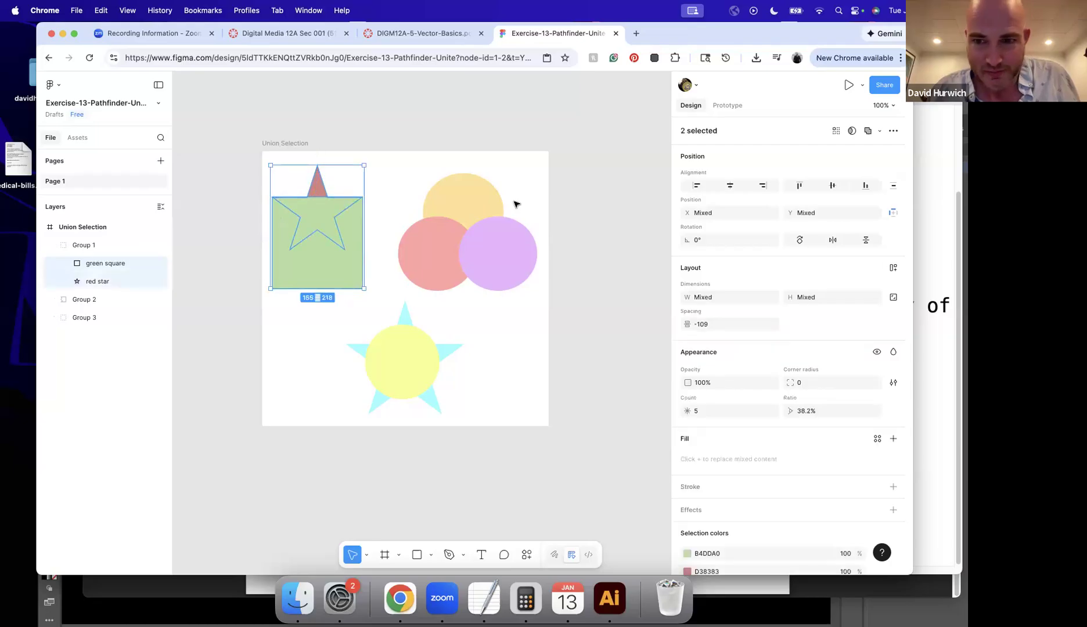
Try flattening the green square and red star directly without a union, and open the resulting vector for point editing.
left_click(880, 131)
left_click(842, 204)
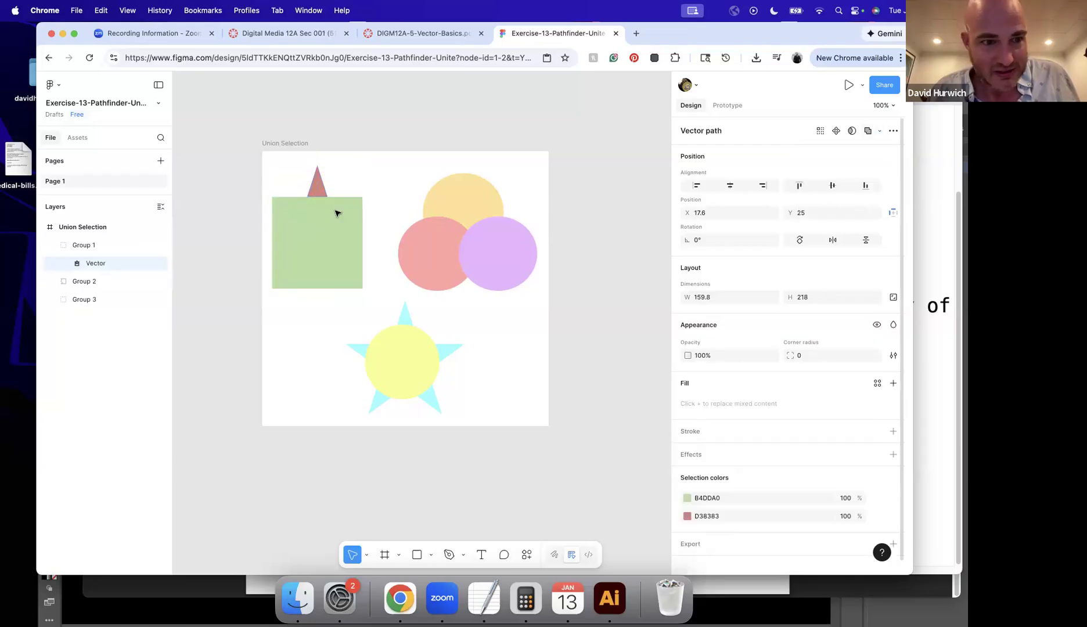
double_click(93, 264)
left_click(150, 281)
left_click(161, 264)
left_click(160, 264)
double_click(294, 234)
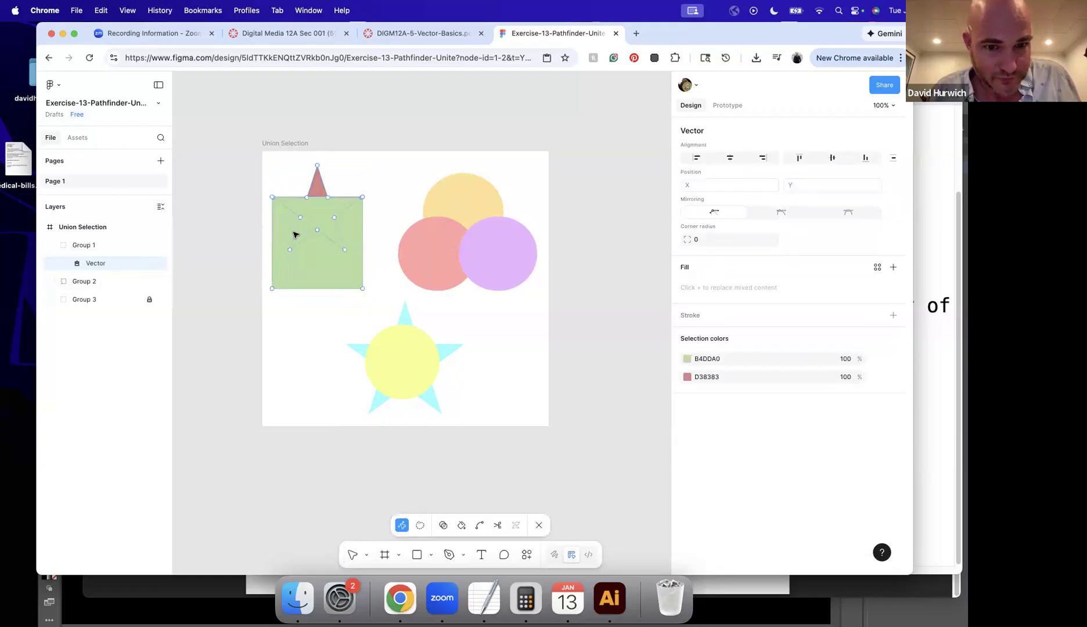
Leave vector editing and undo the direct flattening of the green square and red star.
key("Escape")
key("super+shift+h")
key("super+z")
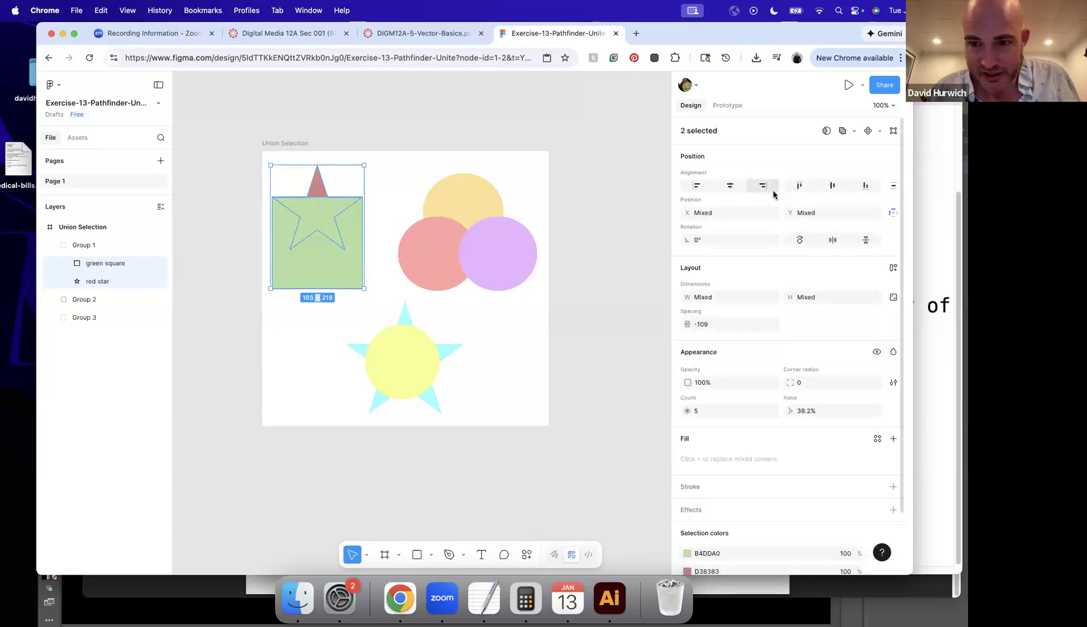
Combine the selected green square and red star with Union and flatten the result into a single vector path.
left_click(851, 131)
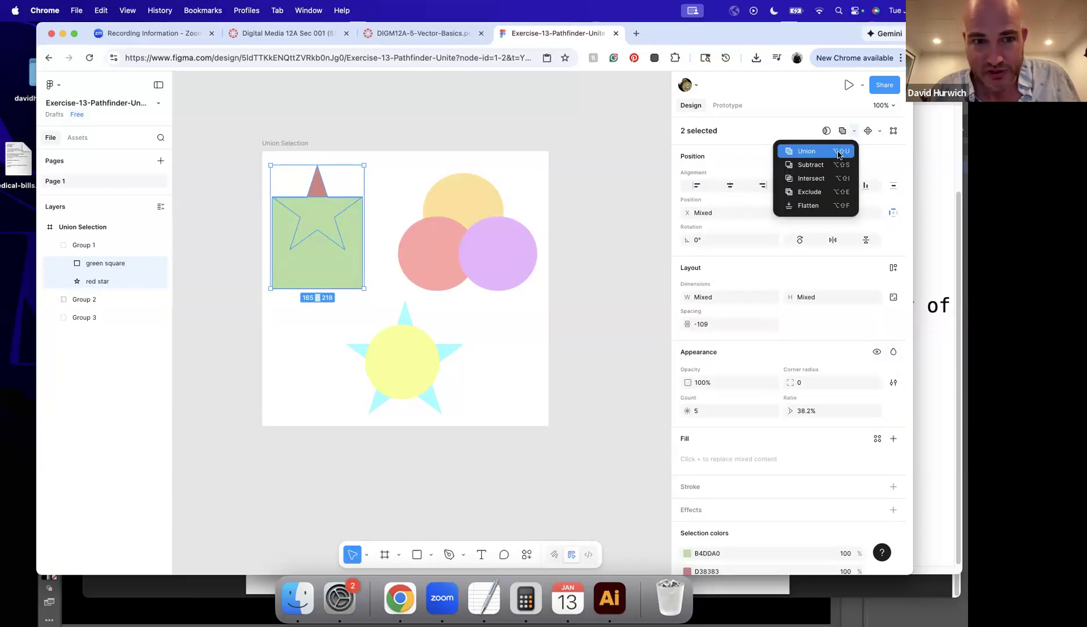
left_click(838, 152)
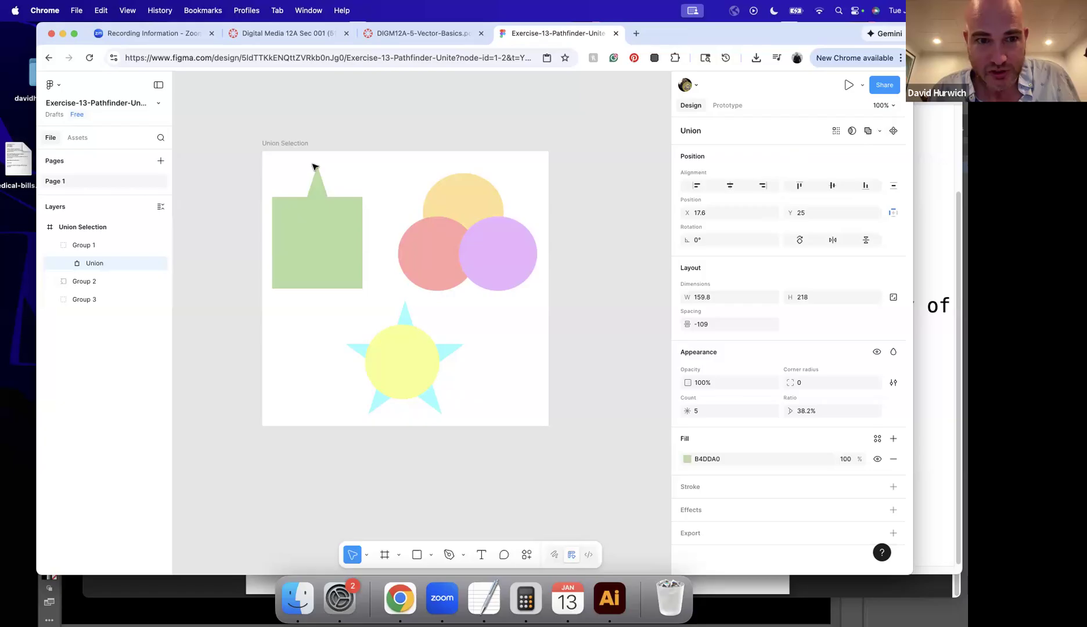
left_click(875, 131)
left_click(830, 205)
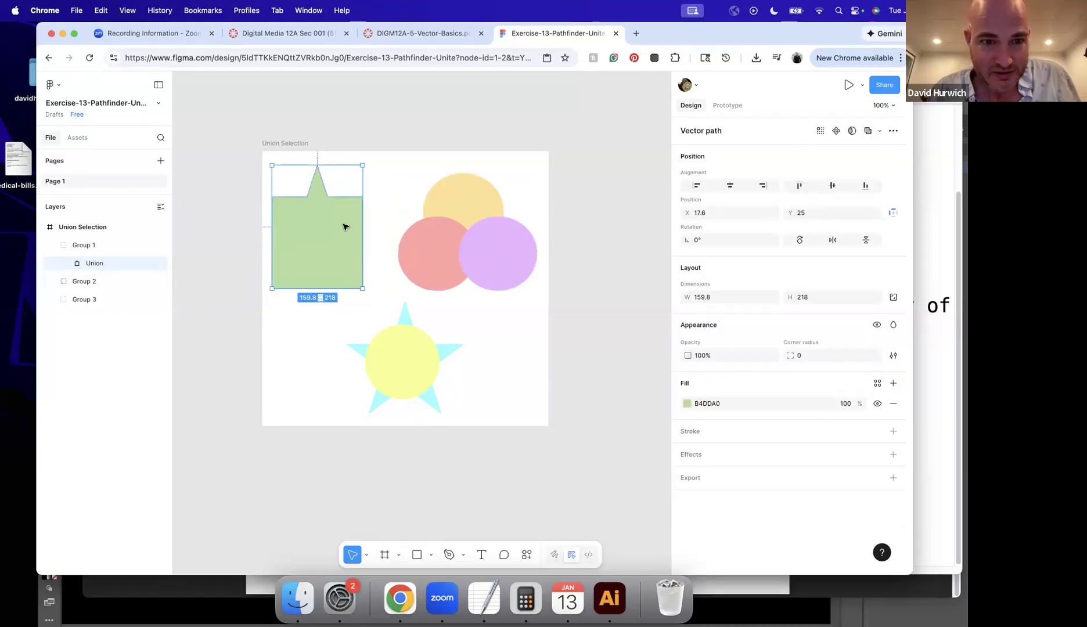
Try pulling the flattened green shape's peak point down into the square, undo the move and leave vector editing.
double_click(338, 183)
left_click_drag(317, 166, 314, 260)
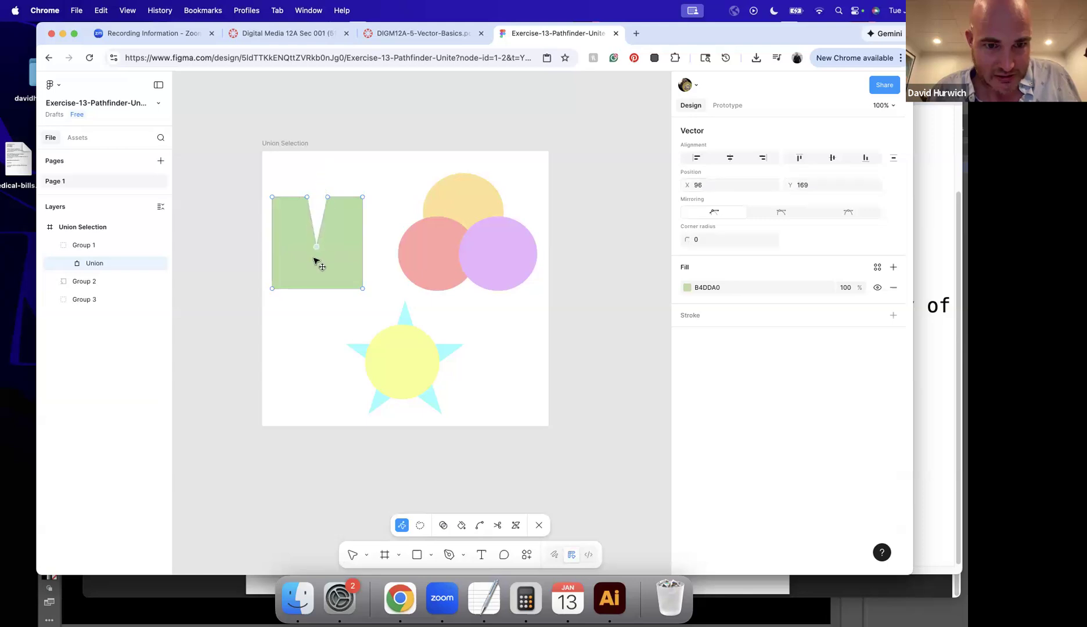
key("super+z")
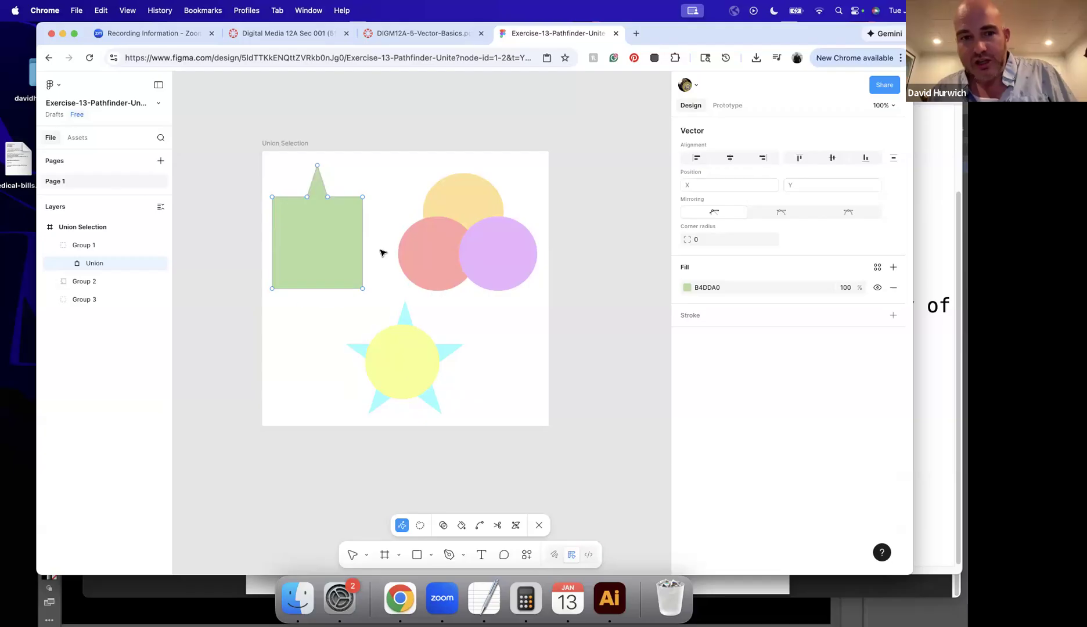
key("Escape")
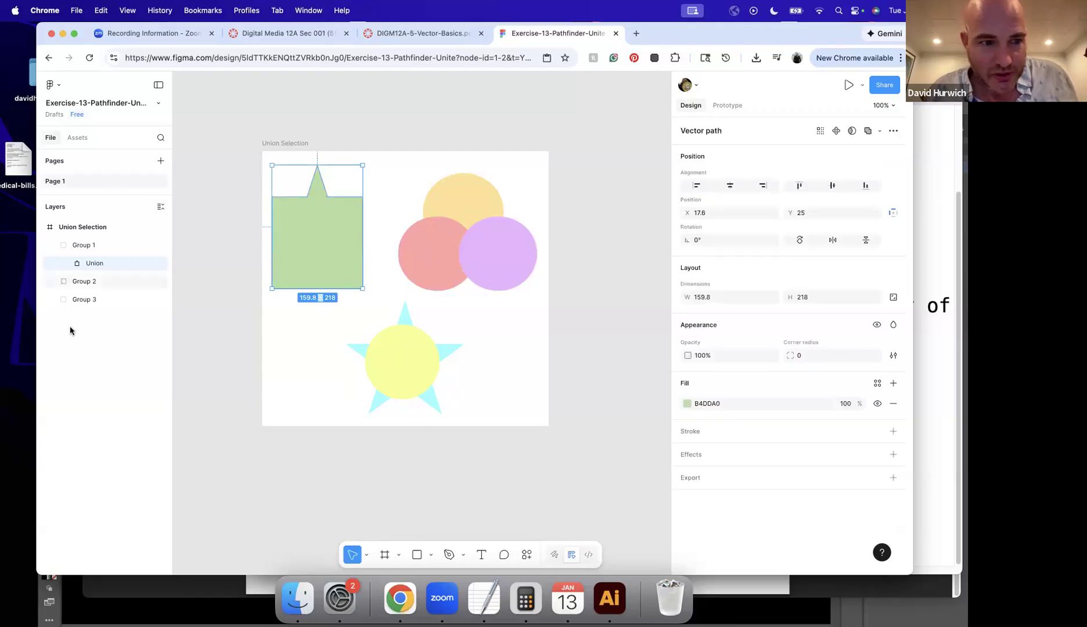
Expand Group 2 and hide and show the purple, red and orange circles to identify each layer.
left_click(54, 281)
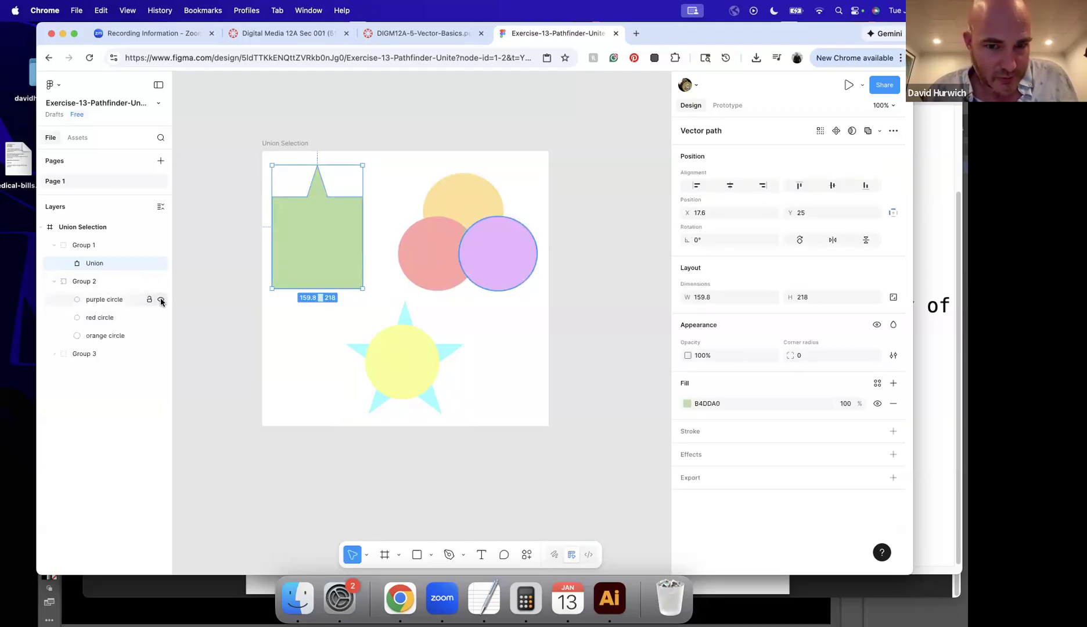
left_click(161, 298)
left_click(161, 317)
left_click(161, 336)
left_click(162, 335)
left_click(161, 317)
left_click(160, 299)
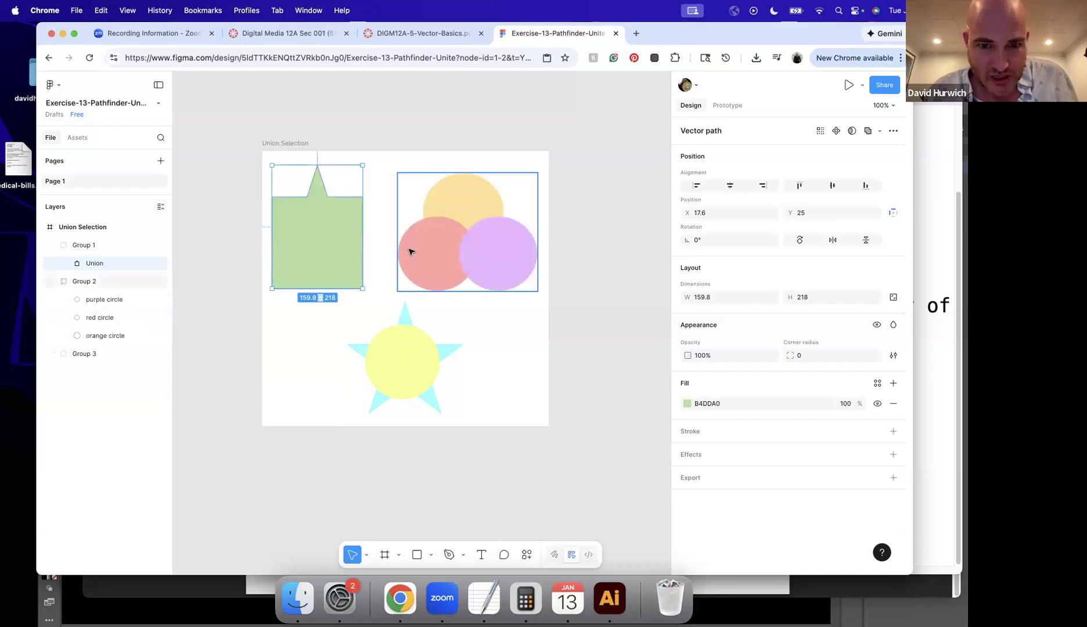
Select the red, orange and purple circles in Group 2 and combine them with Union.
left_click(410, 251)
left_click(488, 203, "shift")
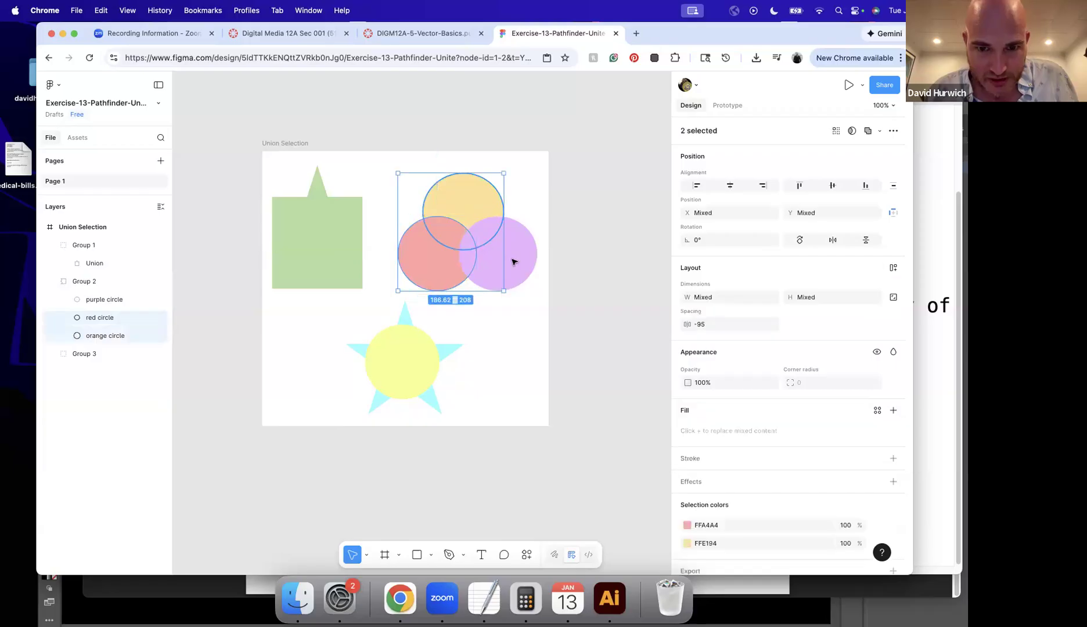
left_click(513, 262, "shift")
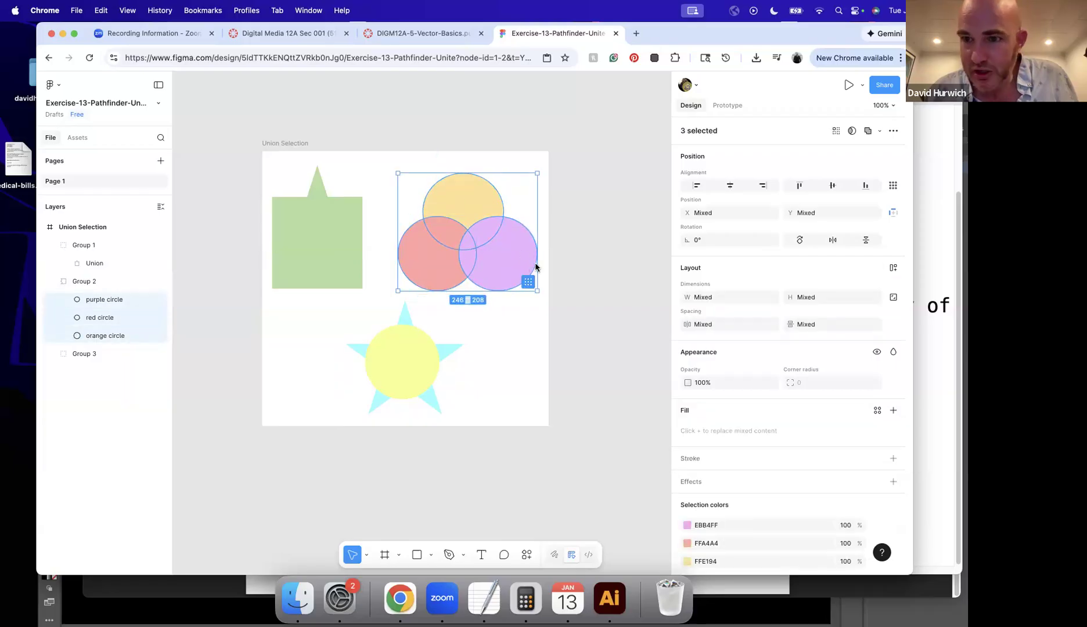
left_click(878, 134)
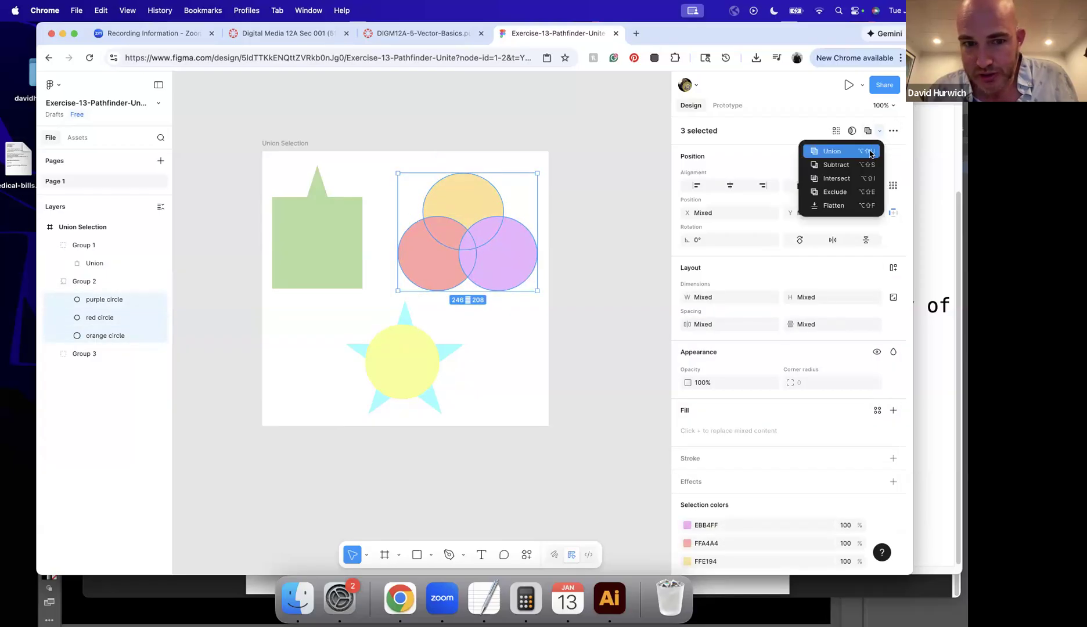
left_click(869, 153)
Shift individual circles slightly inside the Group 2 union to demonstrate that they are still separately editable.
double_click(439, 256)
left_click_drag(439, 256, 509, 259)
left_click_drag(468, 203, 465, 211)
left_click(403, 180)
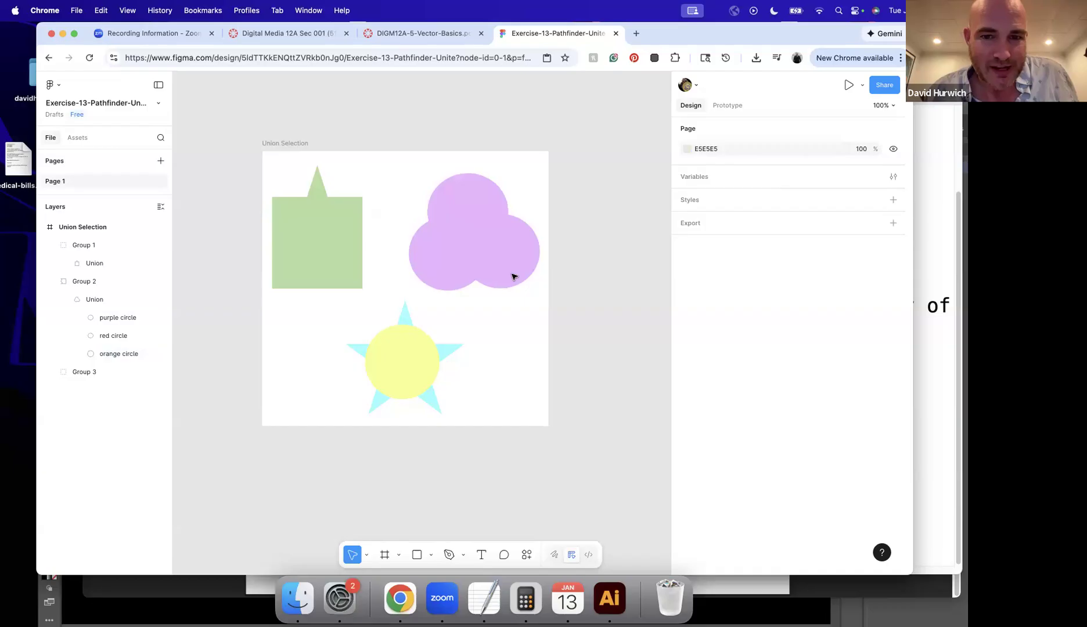
Select all three circles inside the Group 2 union, apply Union to them and flatten the result into one vector path.
left_click(513, 276)
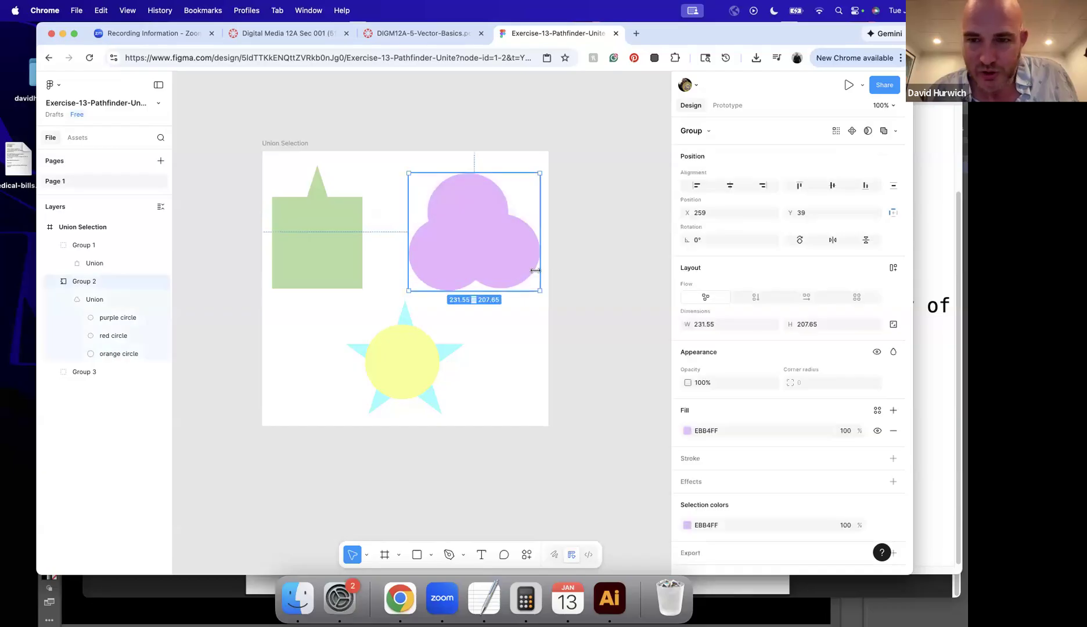
double_click(526, 264)
double_click(527, 265)
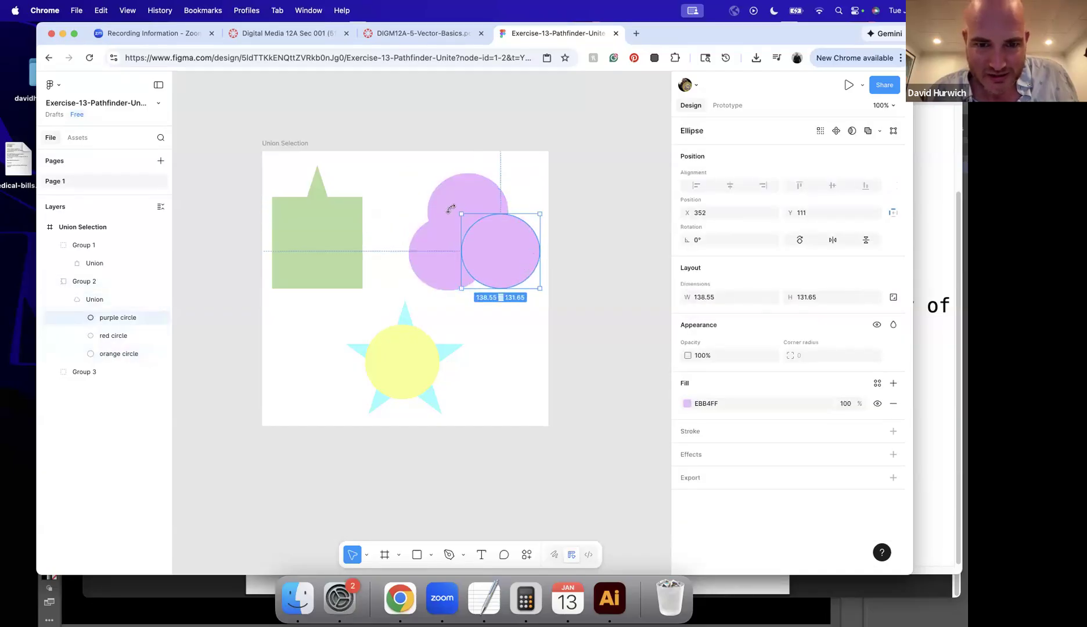
left_click(450, 207, "shift")
left_click(436, 274, "shift")
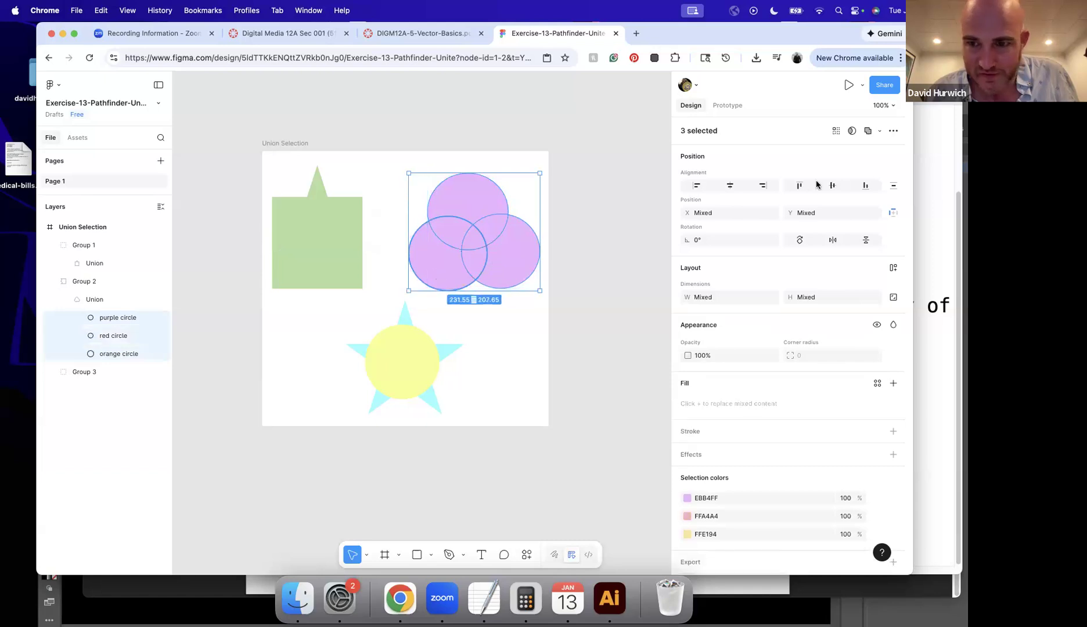
left_click(867, 131)
left_click(879, 131)
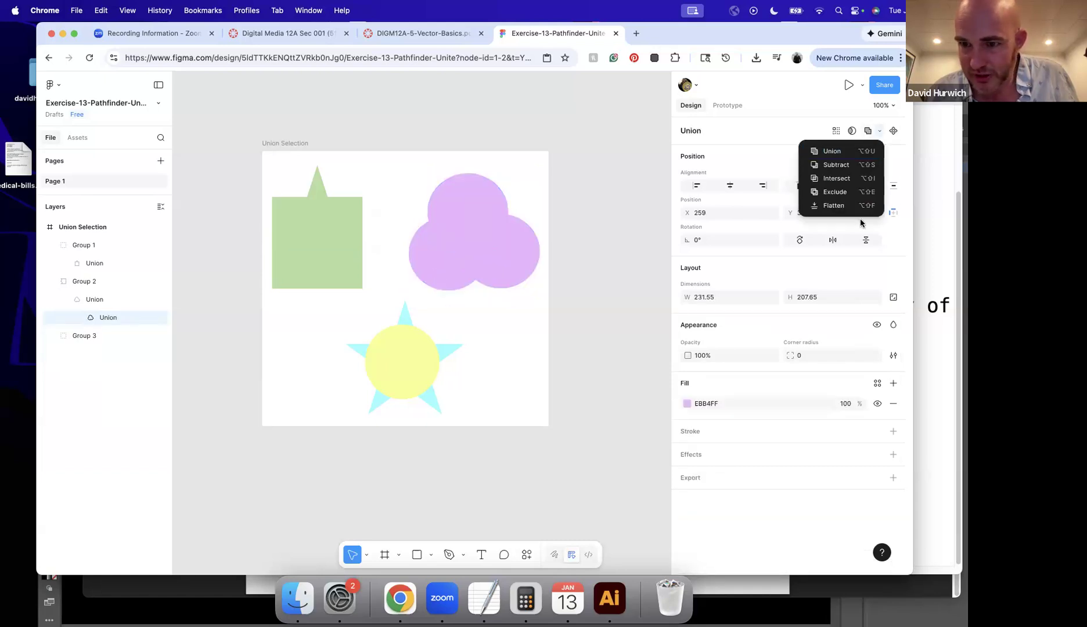
left_click(833, 205)
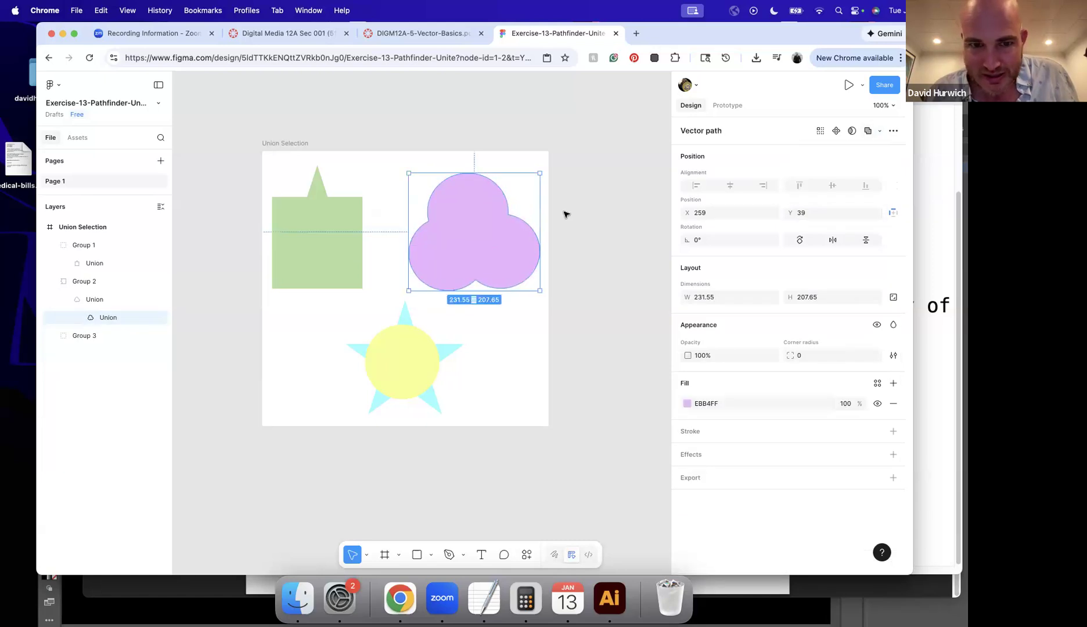
Try moving the outer points of the flattened purple shape inward in vector editing, and undo these point moves.
double_click(476, 209)
left_click_drag(470, 184, 499, 267)
left_click_drag(408, 268, 446, 274)
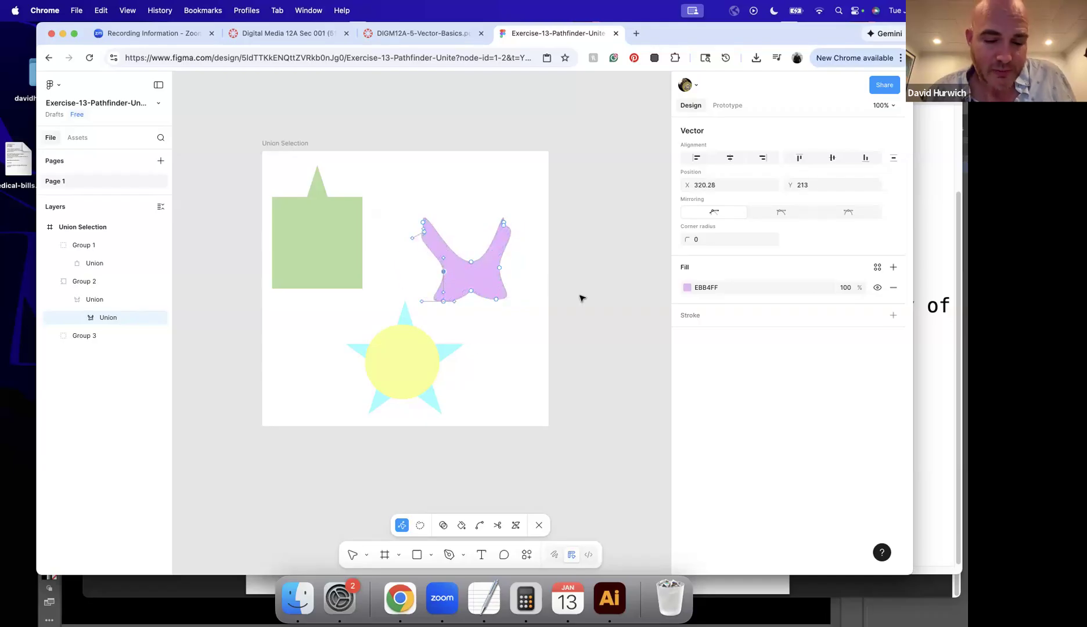
key("super+z")
key("super+z")
key("super+z")
left_click(526, 337)
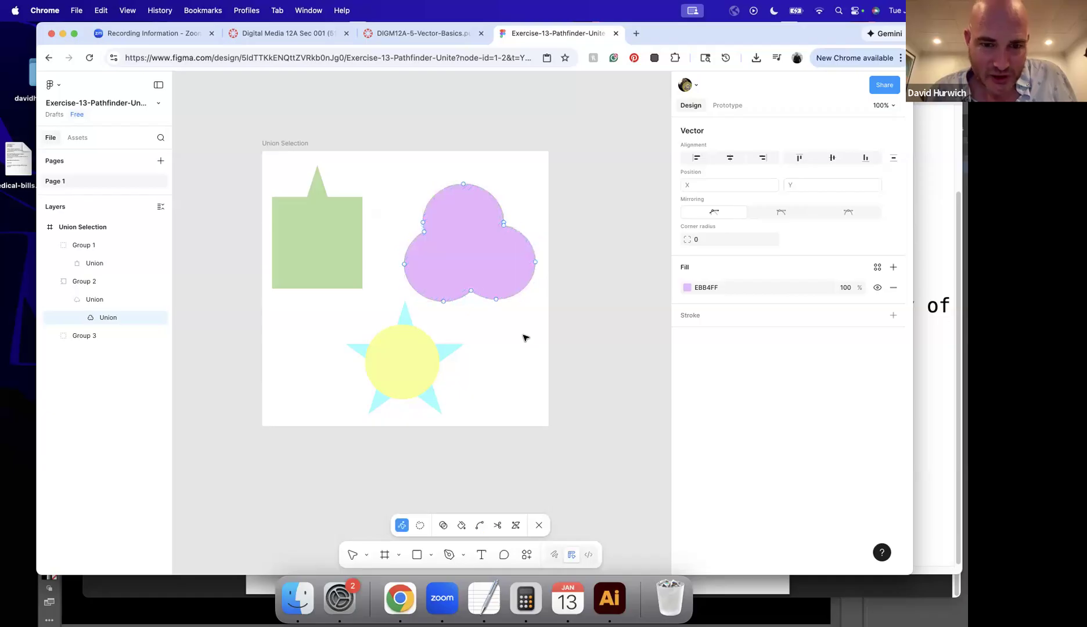
Expand Group 3 and hide and show the yellow circle and the blue star to identify each layer.
left_click(55, 336)
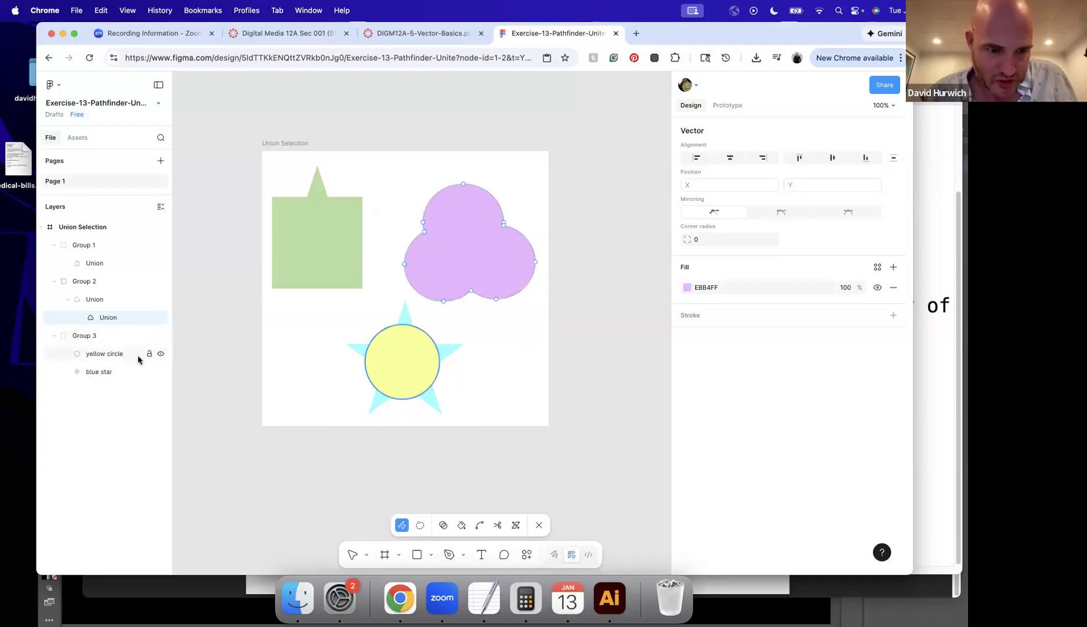
left_click(161, 355)
left_click(161, 354)
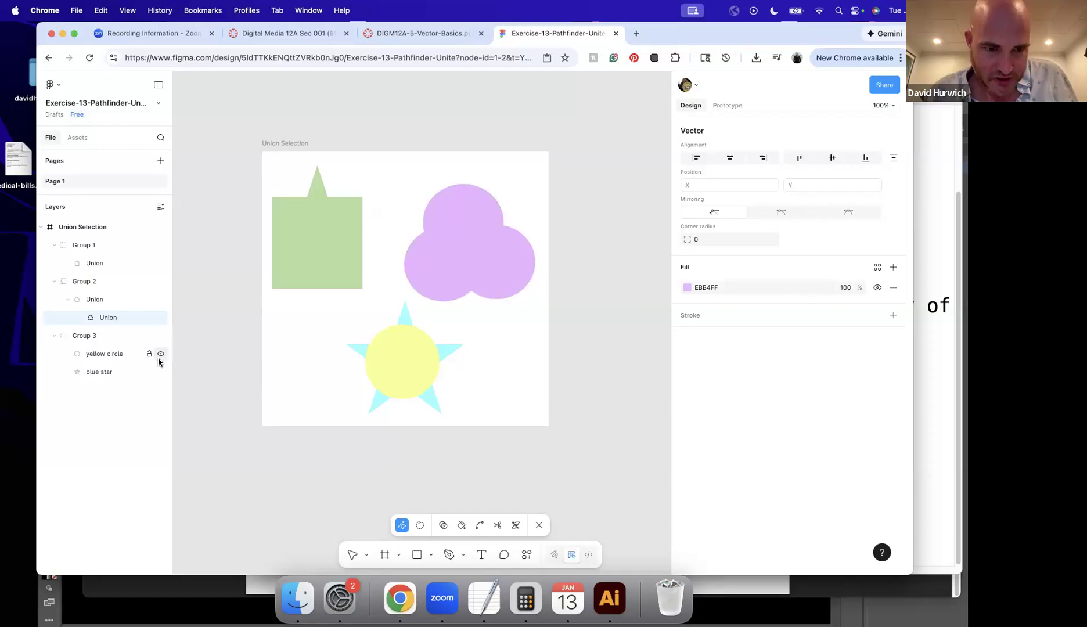
left_click(161, 372)
left_click(161, 372)
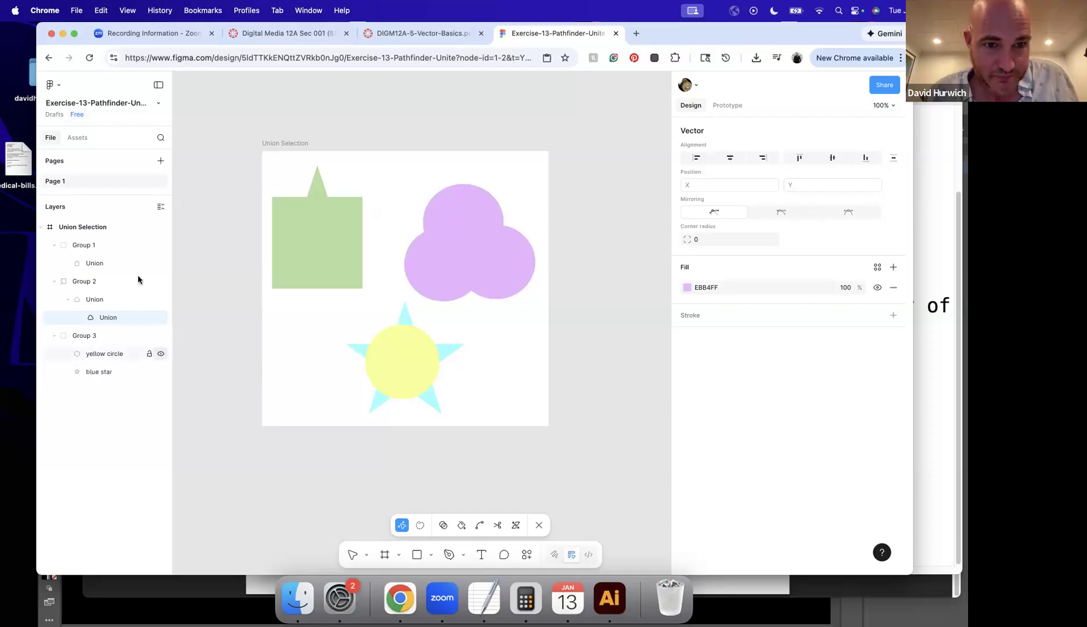
Select the yellow circle and blue star in Group 3, combine them with Union and flatten the result.
left_click(406, 379)
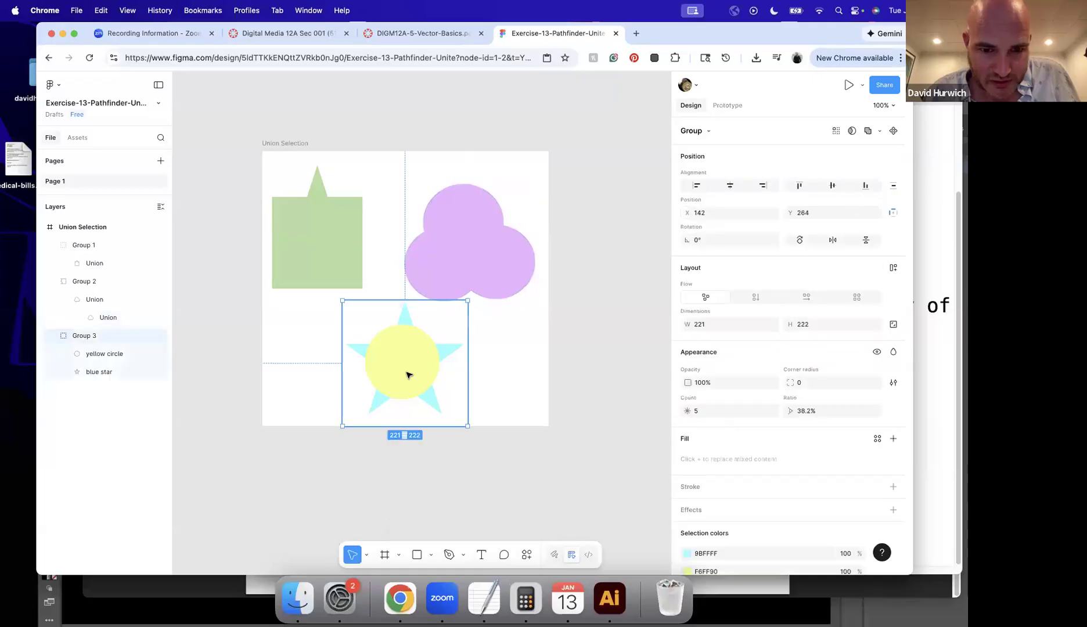
double_click(407, 375)
left_click(459, 351, "shift")
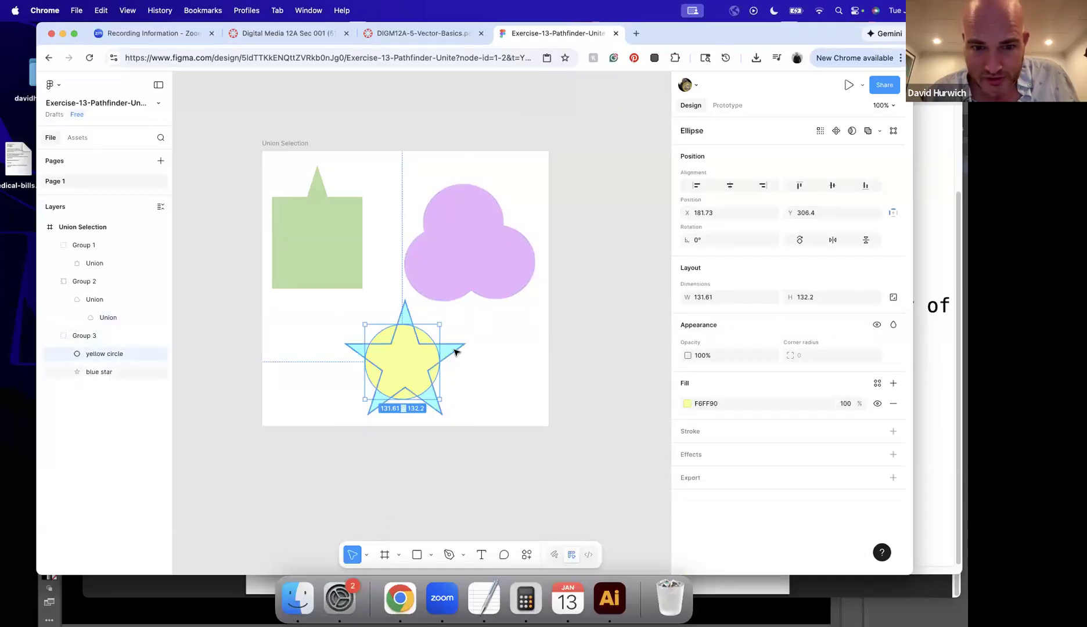
left_click(879, 132)
left_click(842, 152)
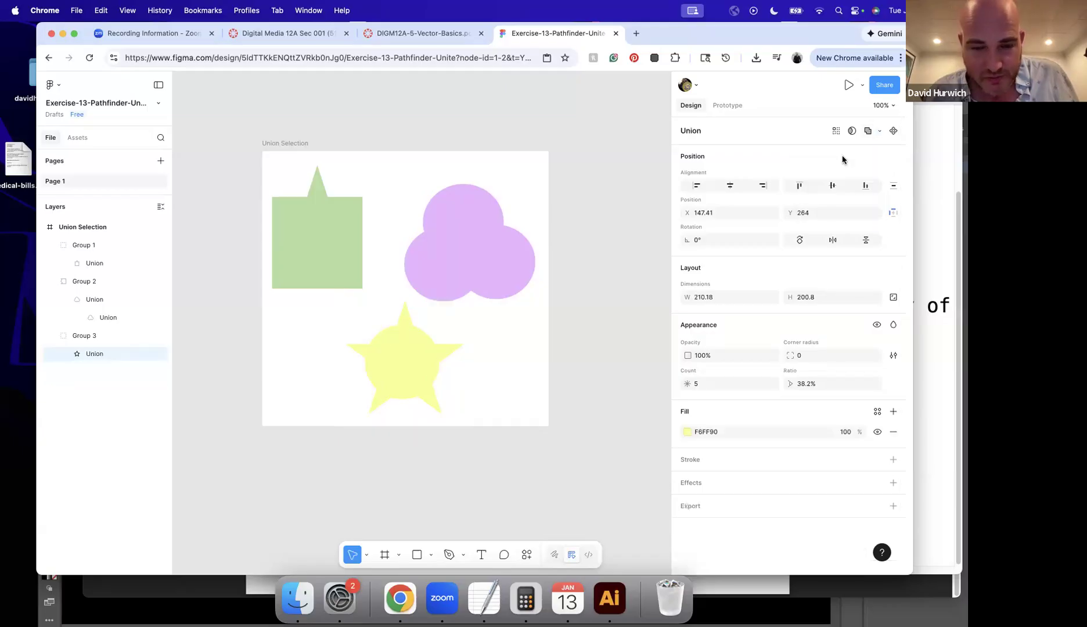
left_click(878, 131)
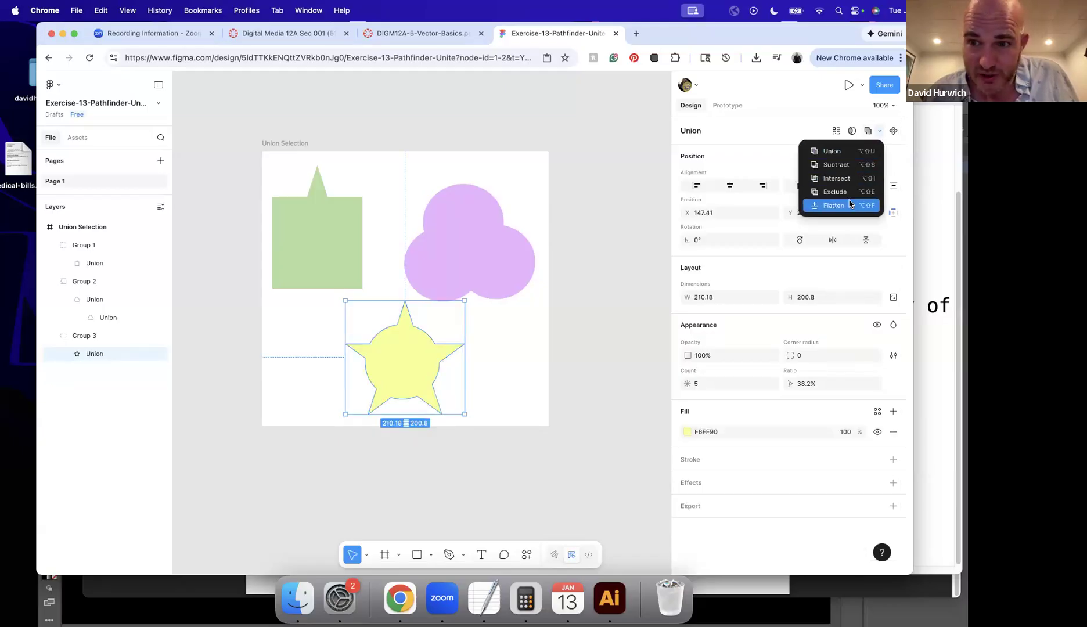
left_click(834, 205)
Move the side tips of the flattened yellow star inward by editing its vector points, and leave vector editing.
double_click(381, 354)
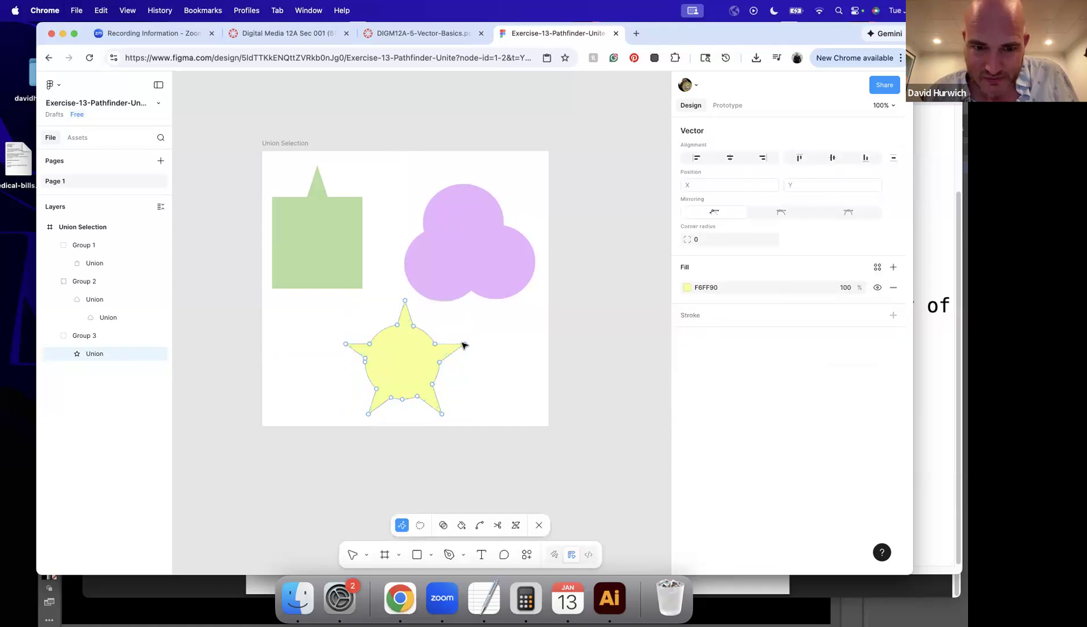
left_click_drag(460, 347, 398, 359)
left_click(463, 360)
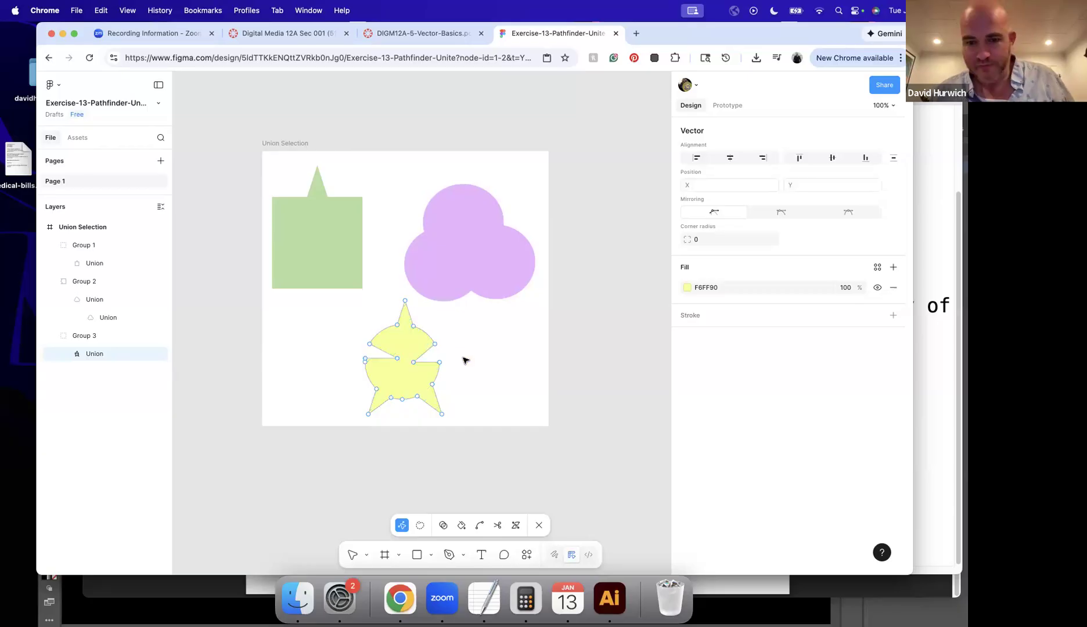
key("Escape")
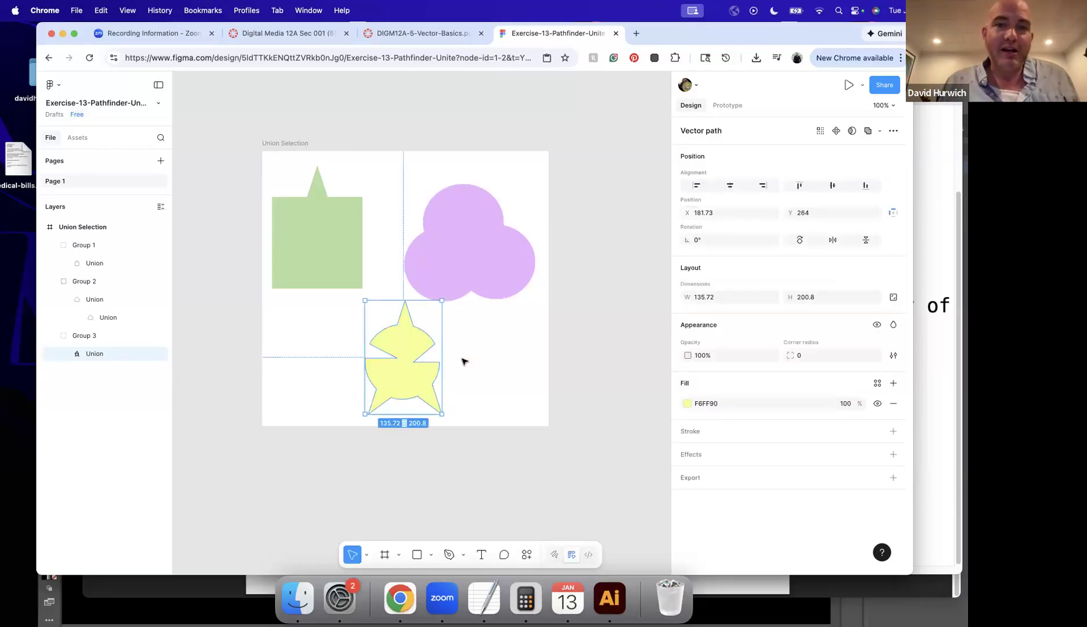
Delete the green shape, the purple circle shape and the yellow star from the Union Selection frame.
left_click(286, 238)
key("Delete")
left_click(451, 245)
key("Delete")
left_click(396, 376)
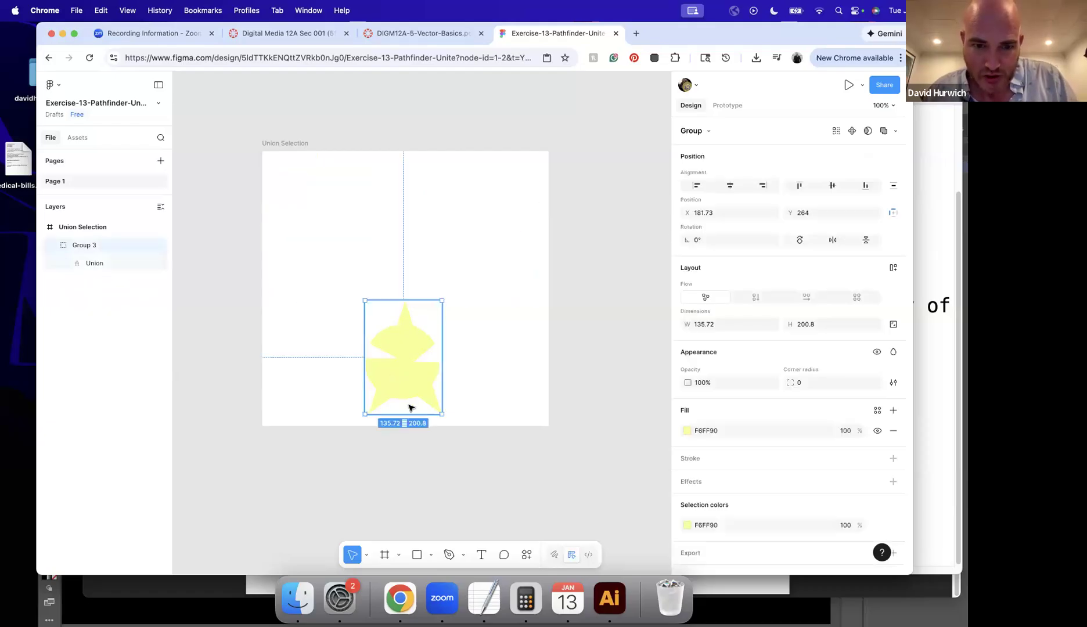
key("Delete")
Draw a rectangle about 178 by 110 near the middle of the empty Union Selection frame.
left_click(430, 554)
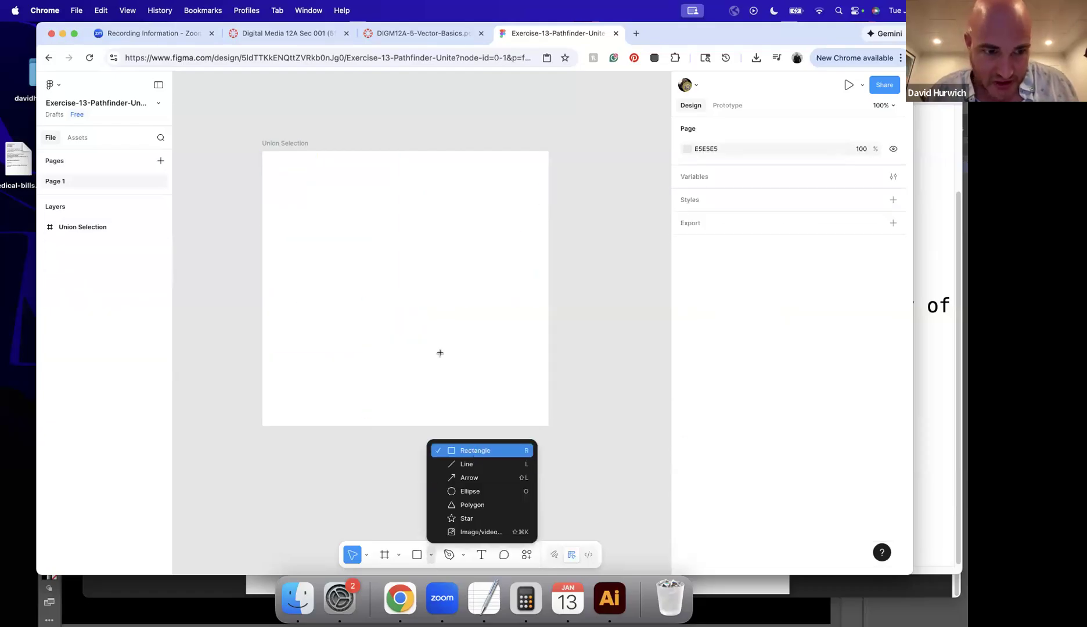
left_click(474, 450)
left_click_drag(353, 246, 453, 307)
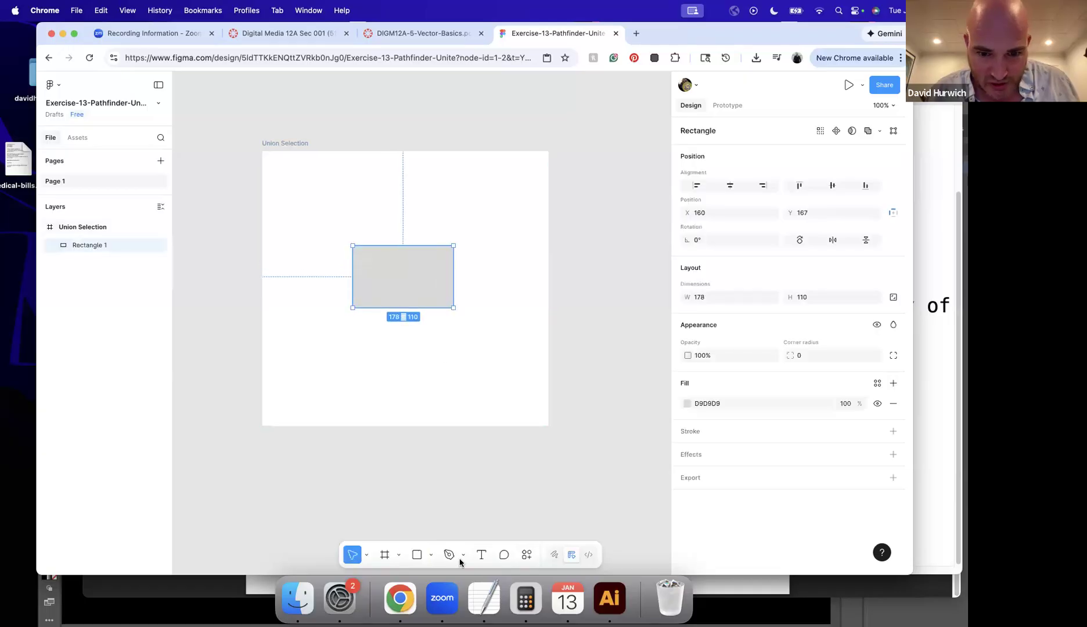
Draw a star overlapping the rectangle's upper edge and enlarge it to about 142 by 142.
left_click(434, 555)
left_click(464, 515)
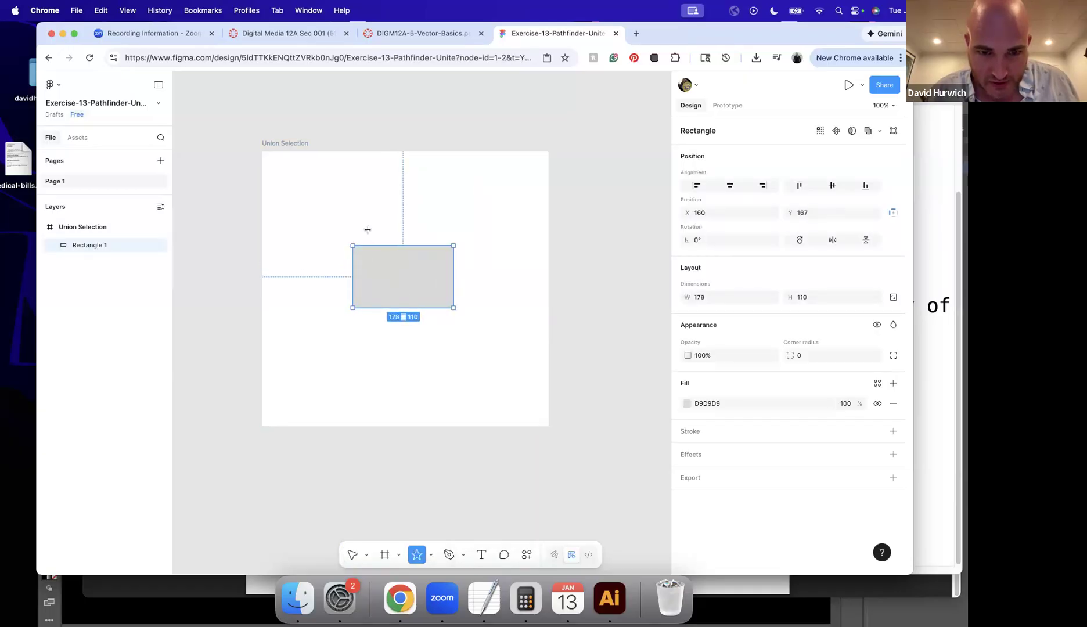
left_click_drag(387, 226, 443, 280)
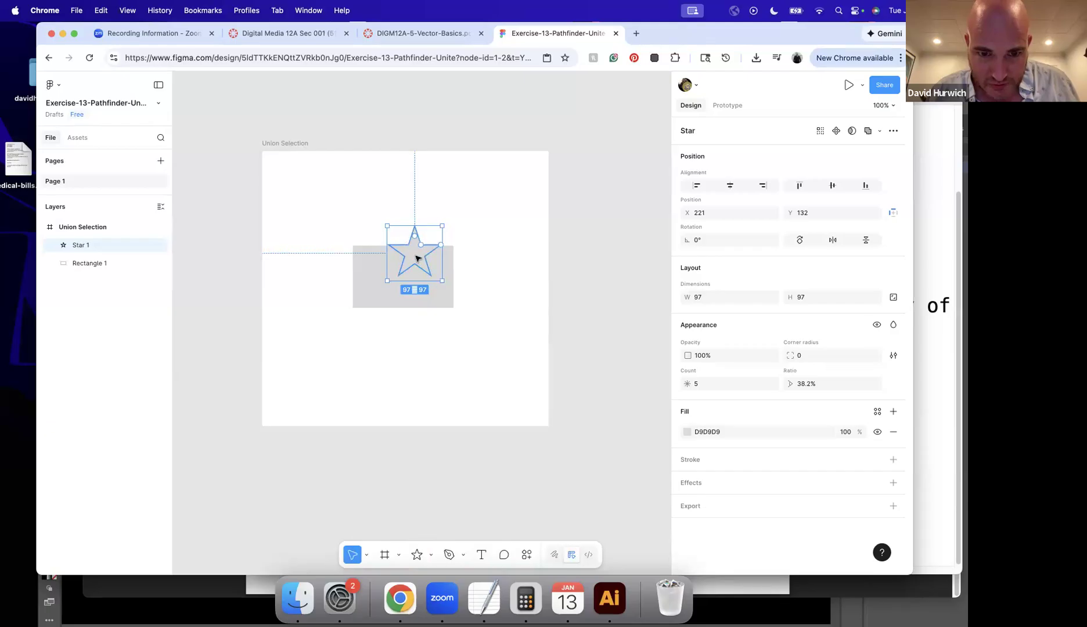
left_click_drag(387, 226, 361, 200)
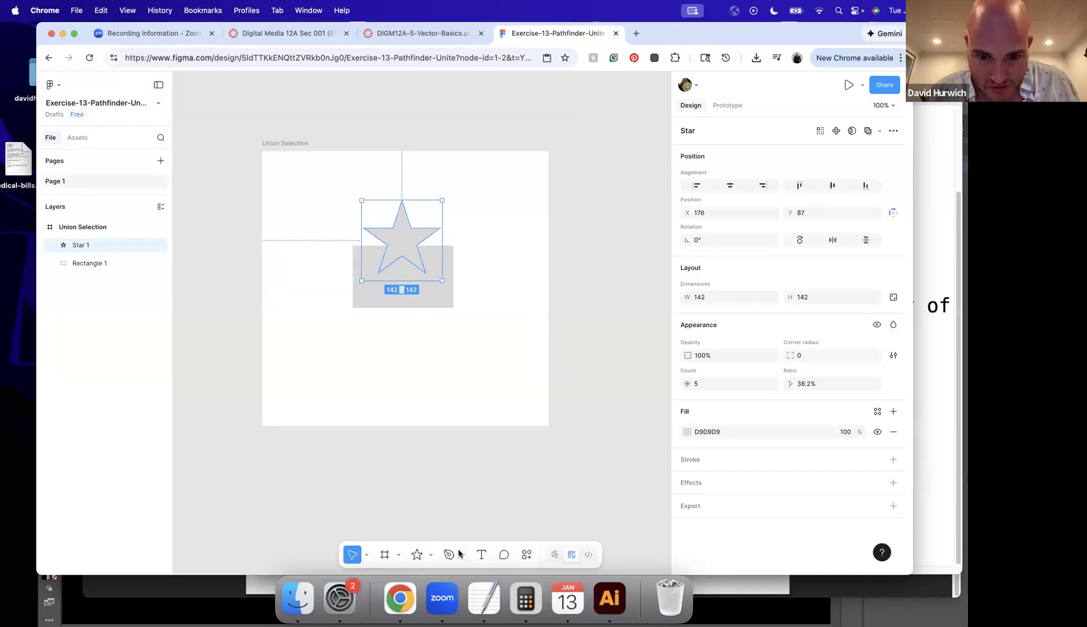
Draw two triangles with the Polygon tool, one overlapping each lower corner of the rectangle.
left_click(430, 555)
left_click(456, 503)
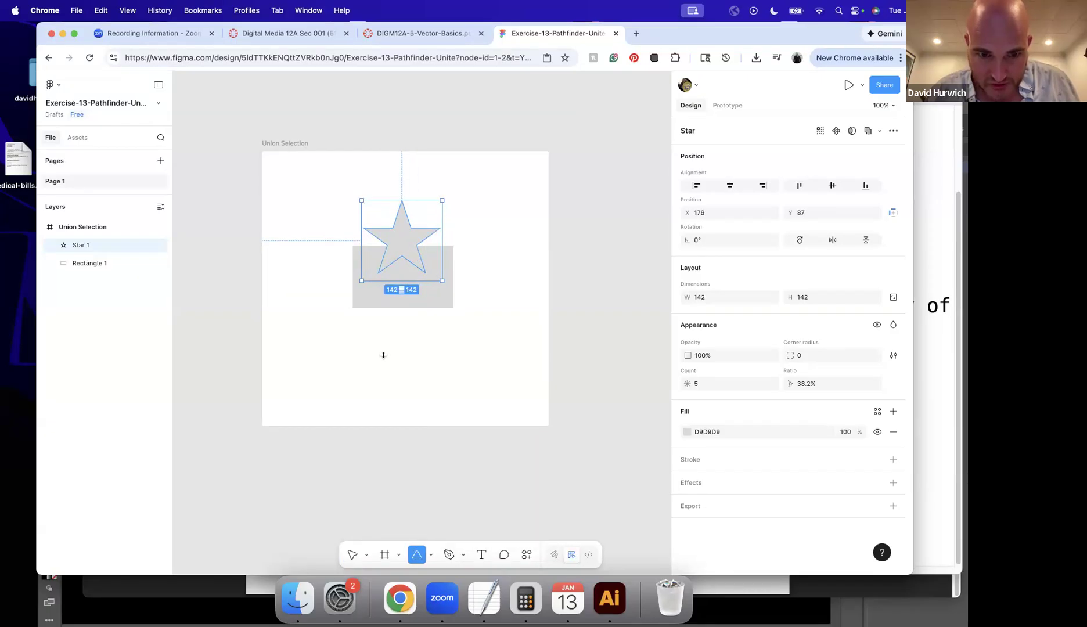
mouse_move(345, 294)
left_mouse_down()
mouse_move(429, 379)
mouse_move(360, 322)
mouse_move(451, 328)
left_mouse_up()
Combine the star, the rectangle and both triangles with Union.
left_click(402, 238)
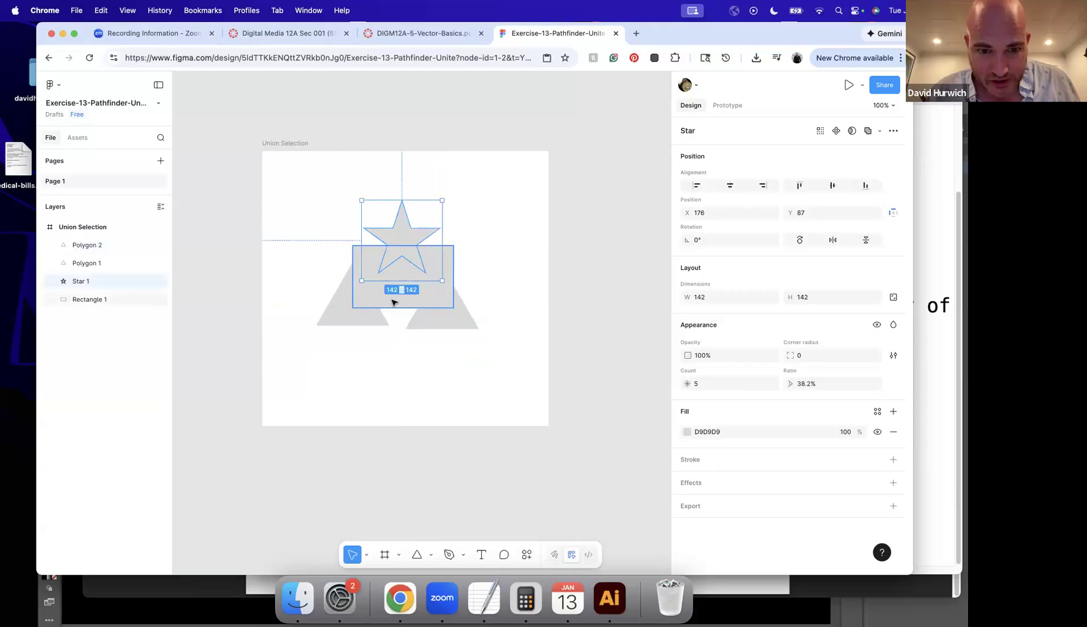
left_click(396, 300, "shift")
left_click(353, 325, "shift")
left_click(443, 313, "shift")
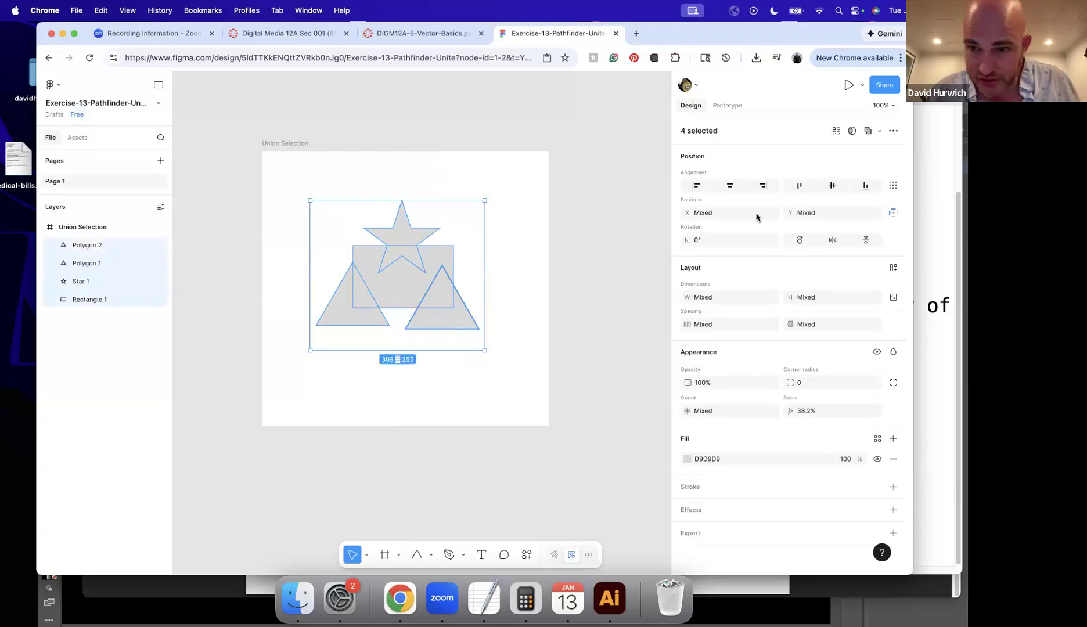
left_click(879, 131)
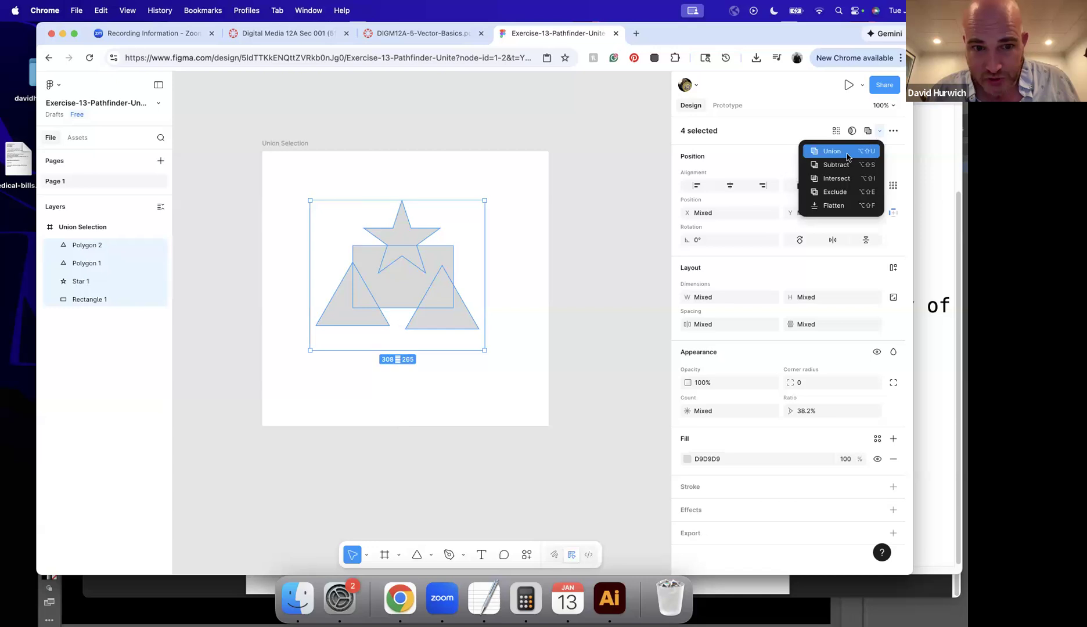
left_click(847, 152)
Select the whole united shape rather than a triangle inside it and flatten it into a single vector path.
double_click(436, 299)
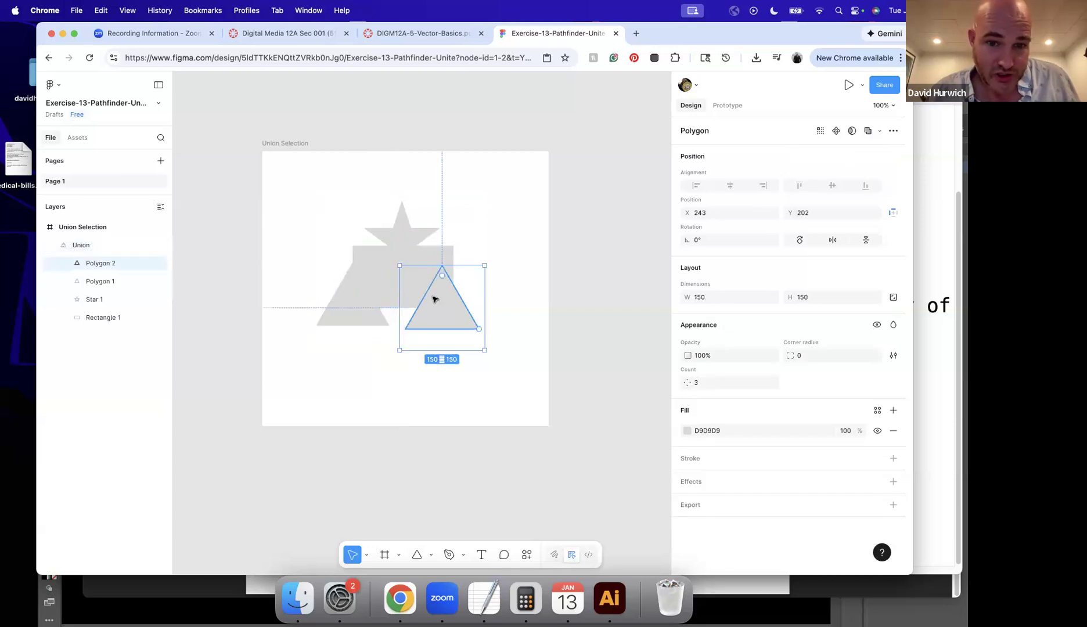
left_click(514, 255)
left_click_drag(296, 191, 367, 480)
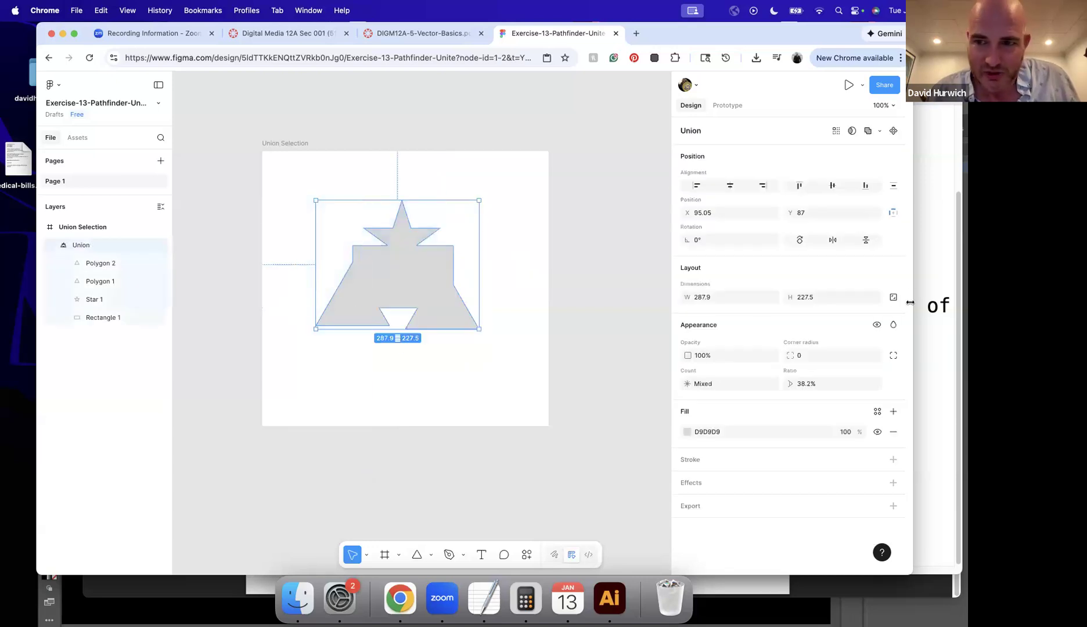
left_click(878, 131)
left_click(864, 209)
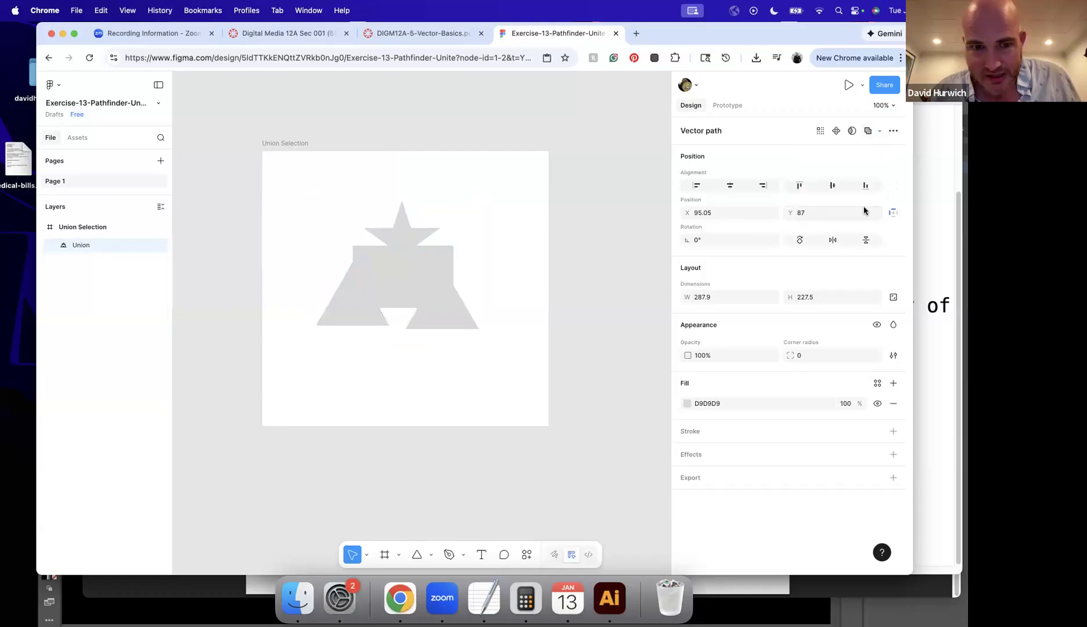
Edit the flattened shape's path, pulling the anchor point on each side inward to form a narrow waist.
double_click(448, 287)
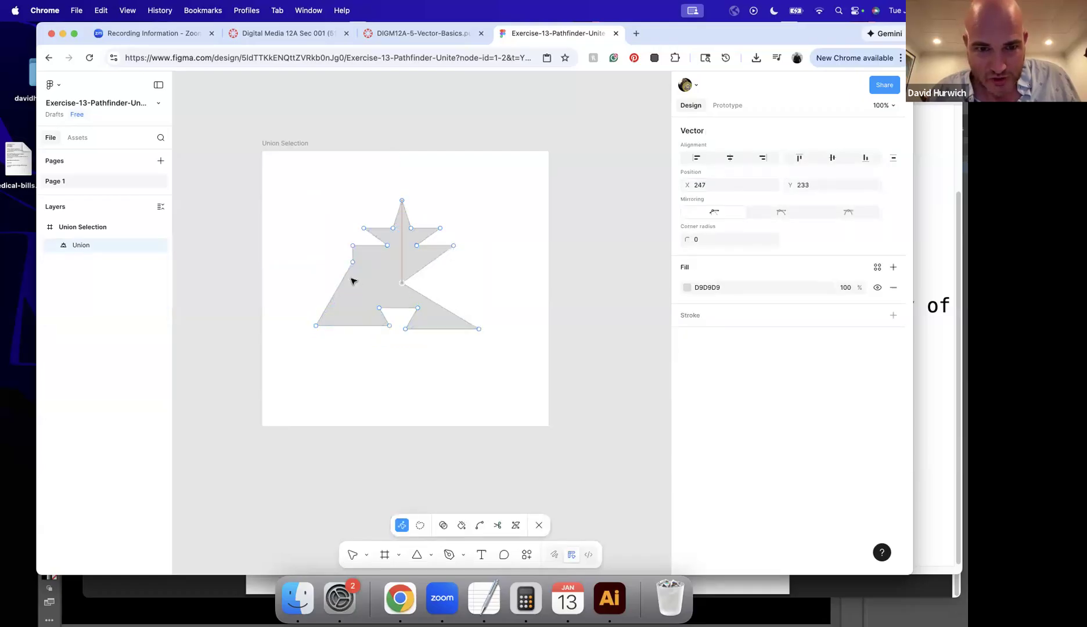
left_click_drag(352, 262, 374, 283)
key("Escape")
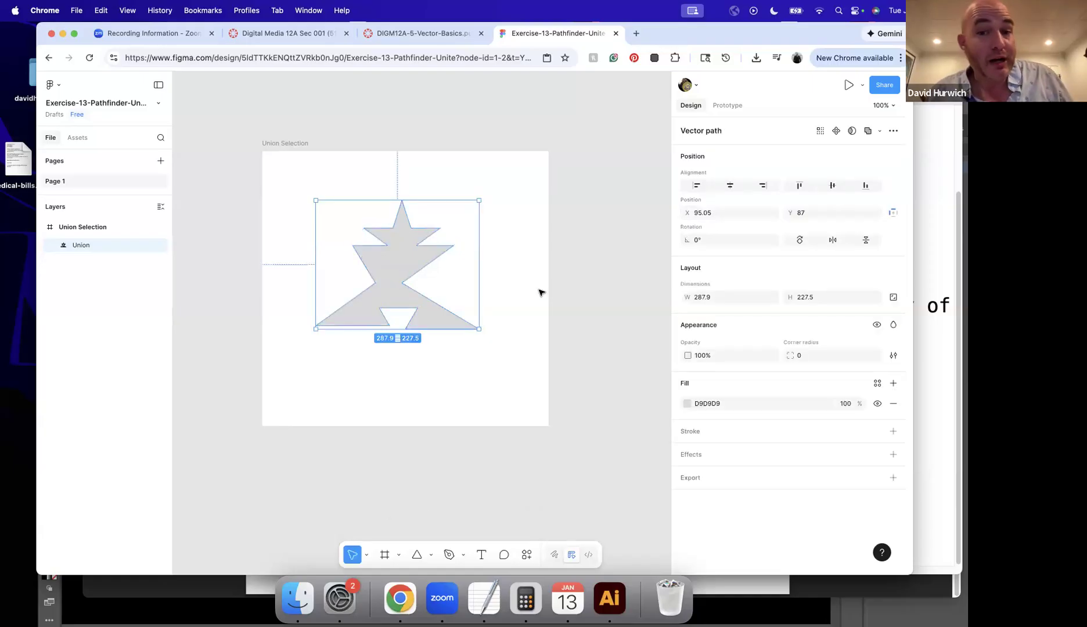
Change the flattened shape's fill to red.
left_click(686, 403)
left_click(655, 342)
left_click(623, 242)
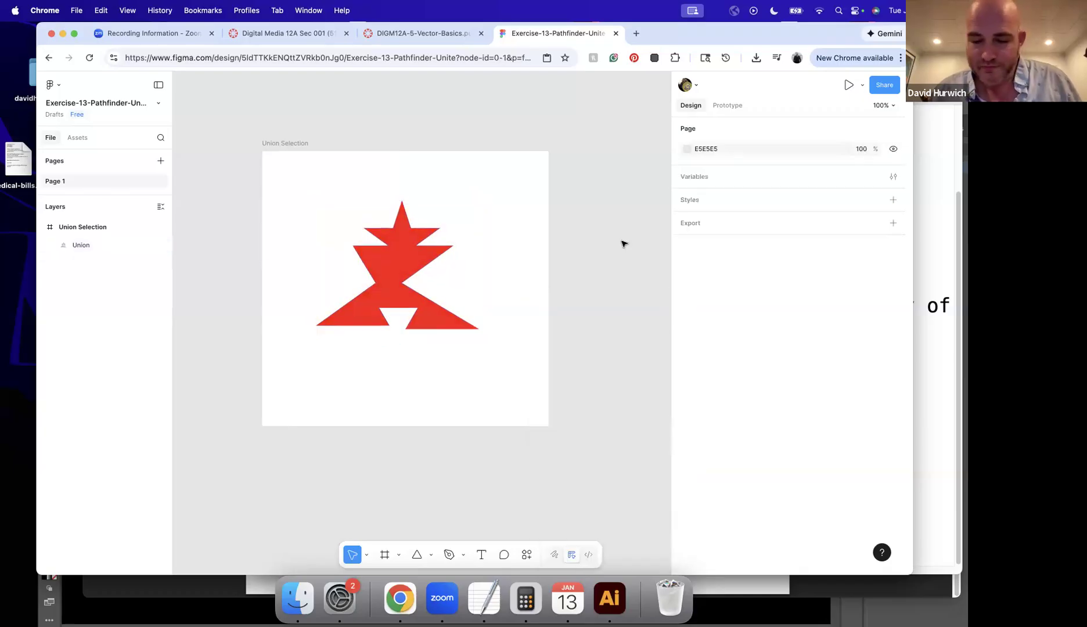
left_click(50, 85)
left_click(67, 108)
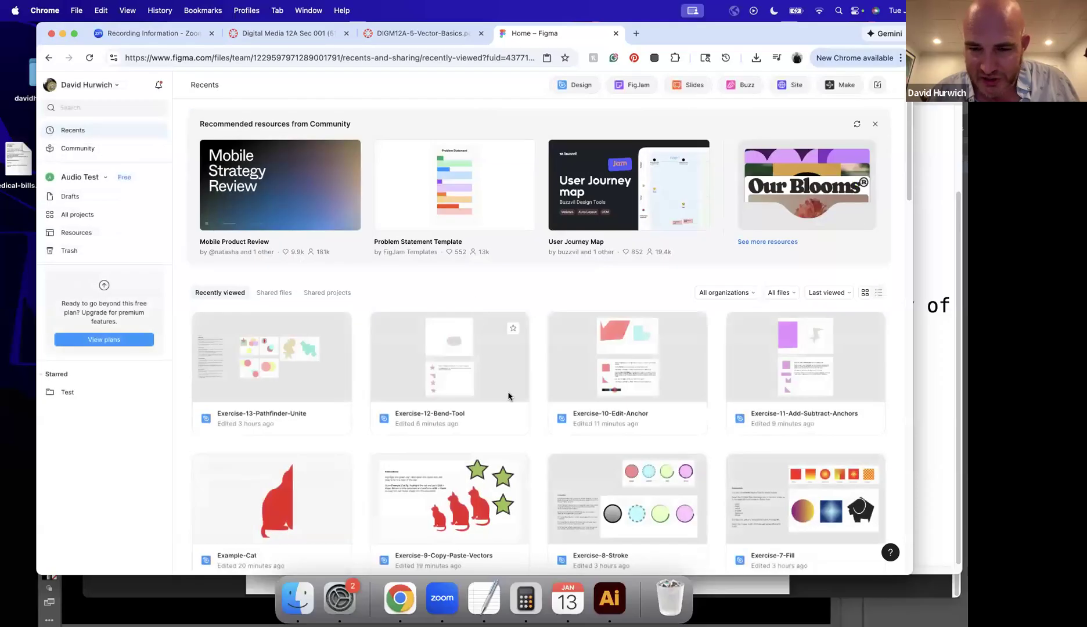
double_click(268, 371)
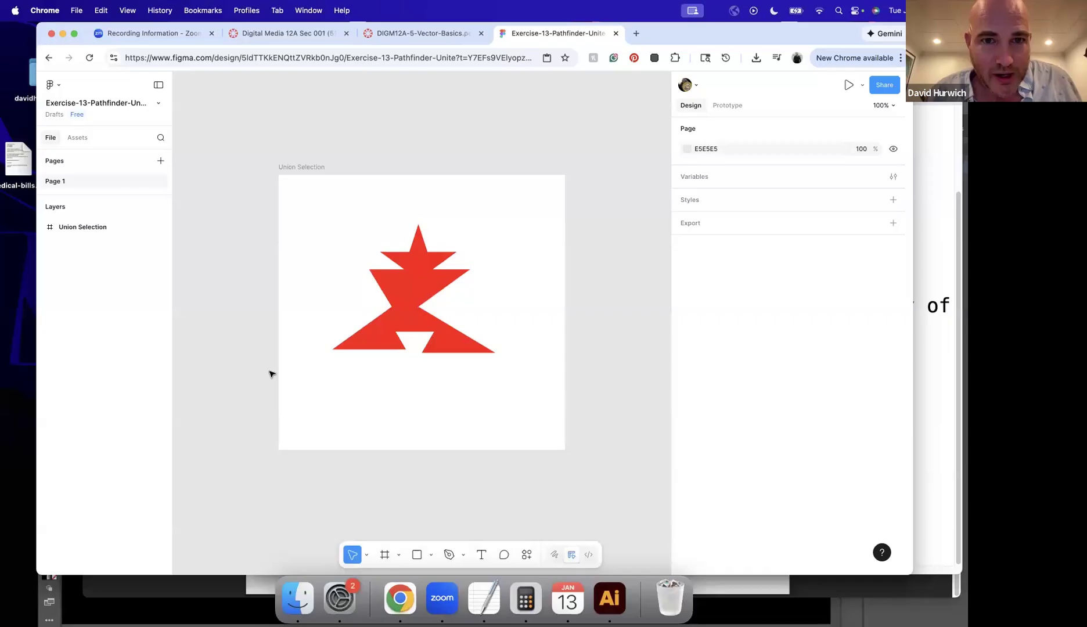
Return to the recent files and open Exercise-14-Pathfinder-Minus.
left_click(51, 85)
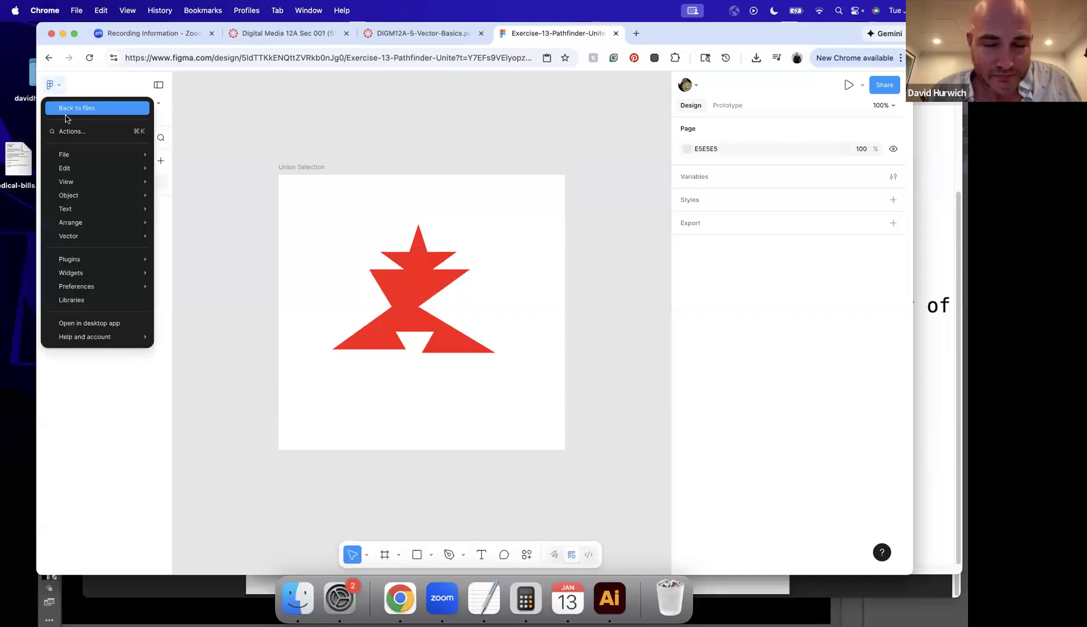
left_click(72, 115)
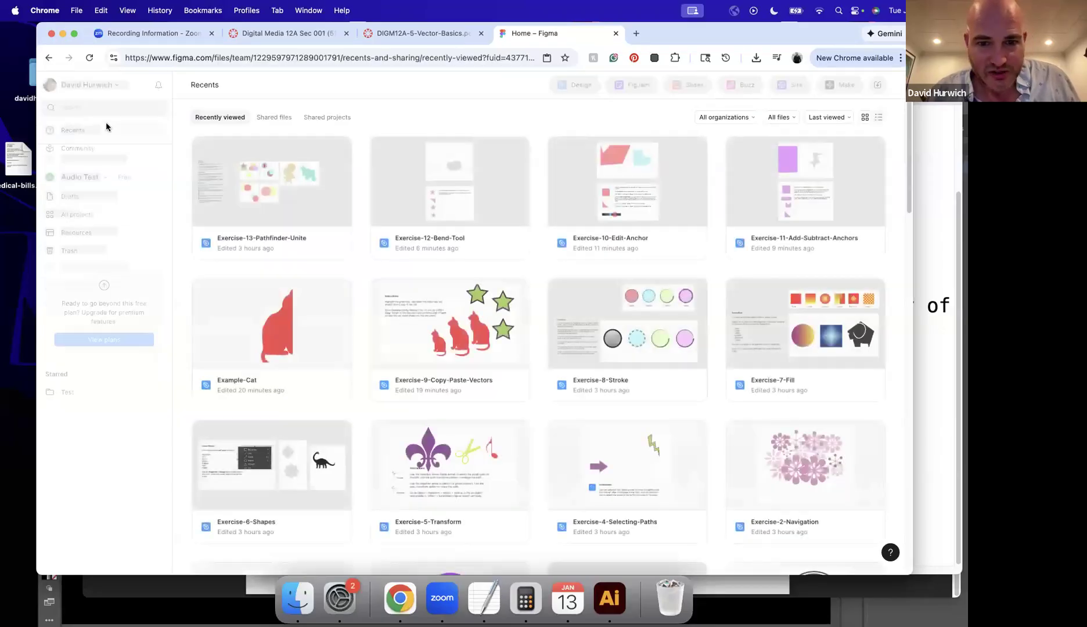
scroll(545, 355, "down", 5)
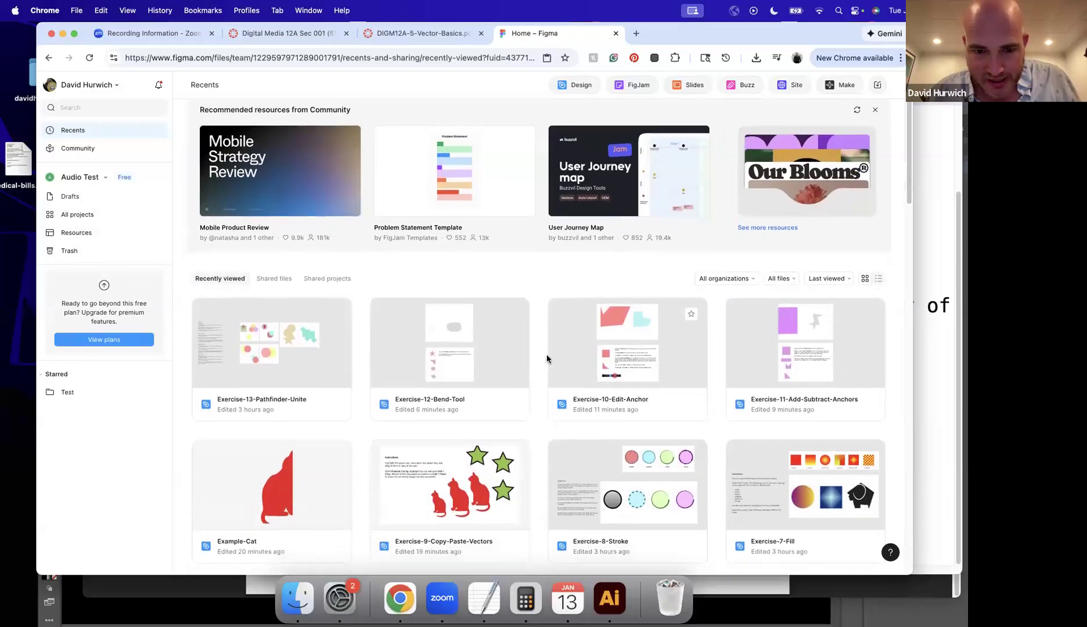
scroll(545, 355, "down", 8)
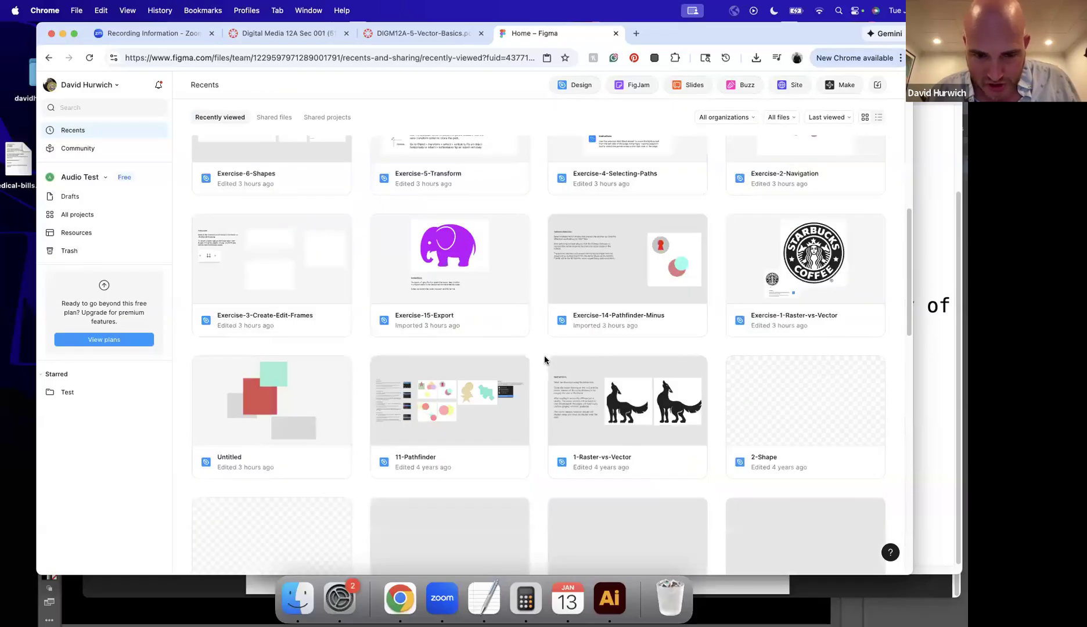
scroll(543, 355, "down", 5)
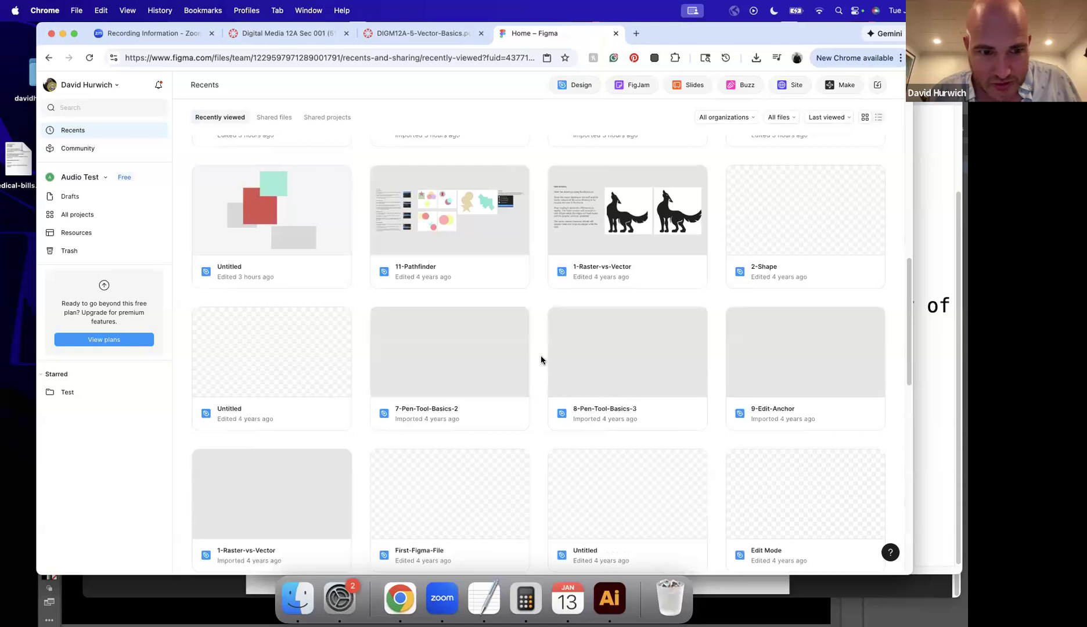
scroll(541, 355, "up", 20)
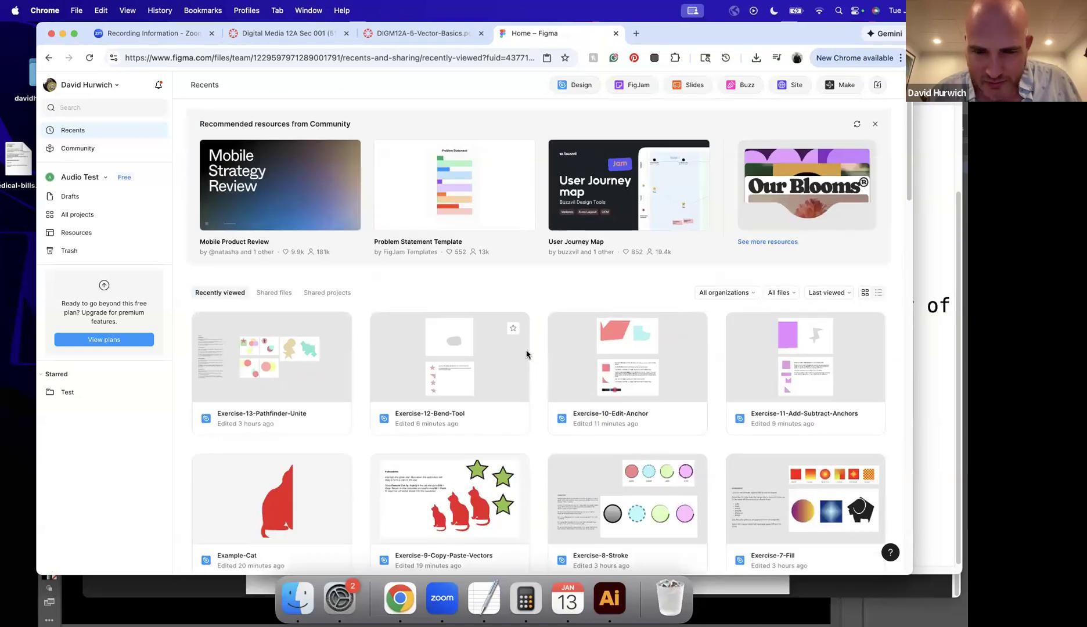
scroll(519, 346, "down", 5)
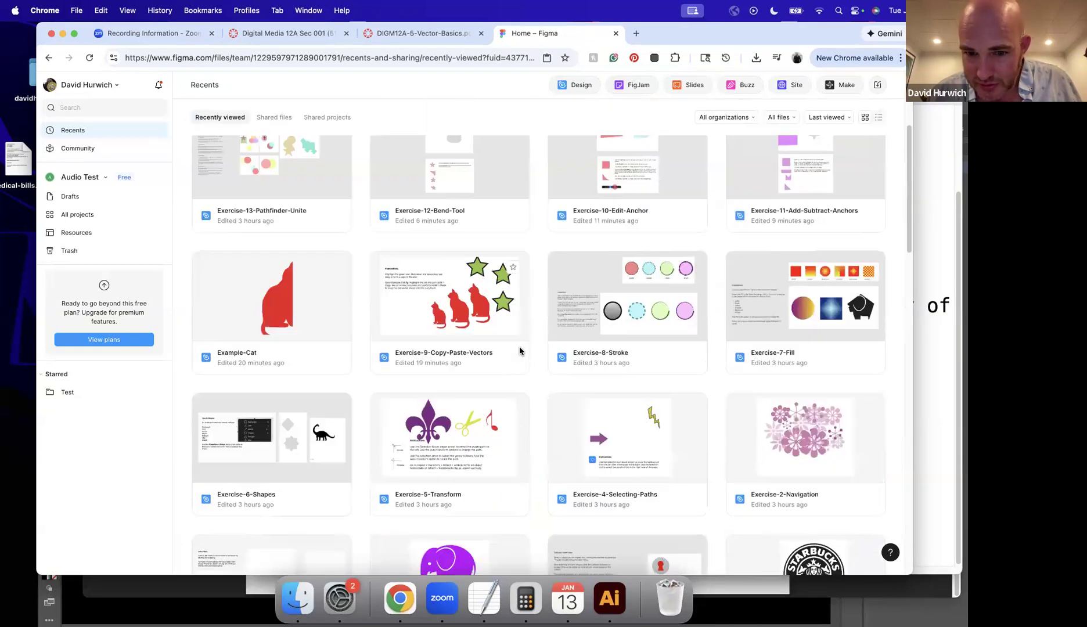
scroll(519, 346, "down", 5)
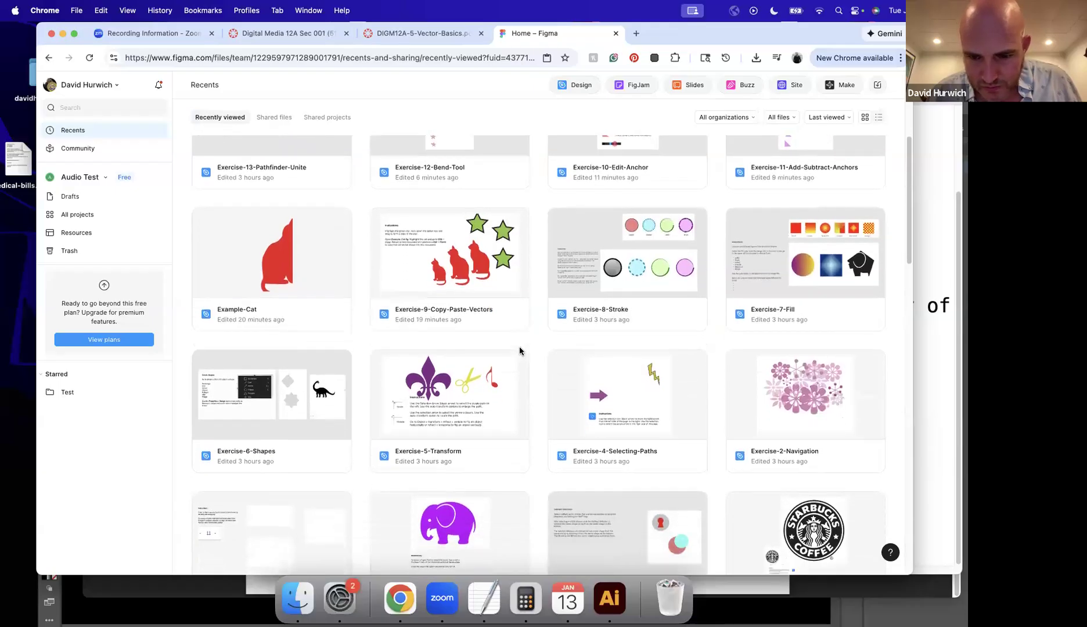
left_click(613, 462)
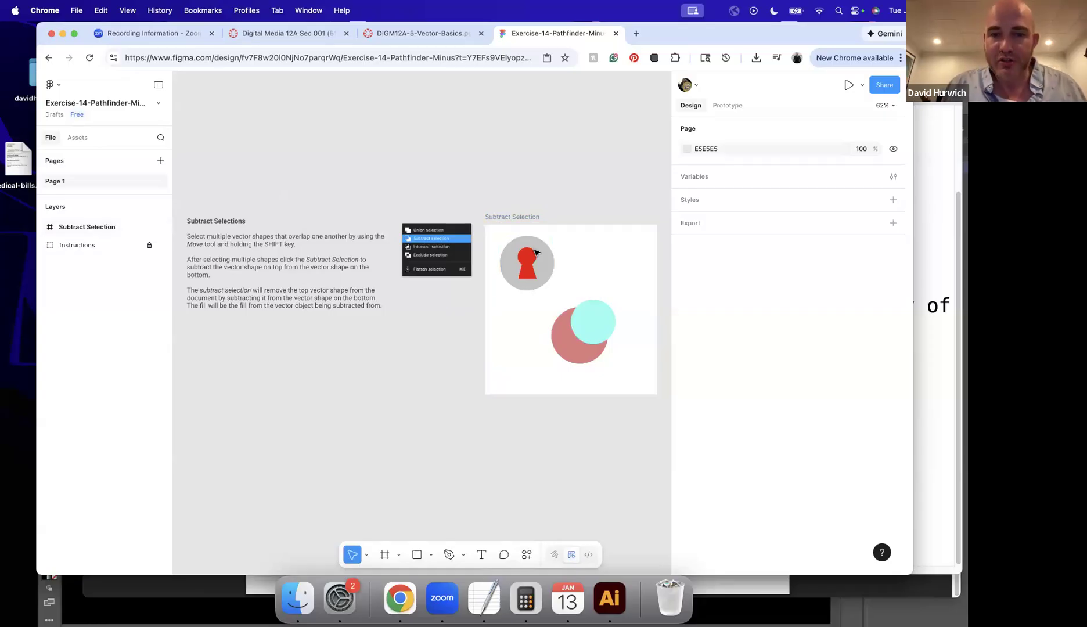
Expand the Subtract Selection frame with Group 2 and Group 1 to list the shapes they contain.
left_click(42, 228)
left_click(54, 246)
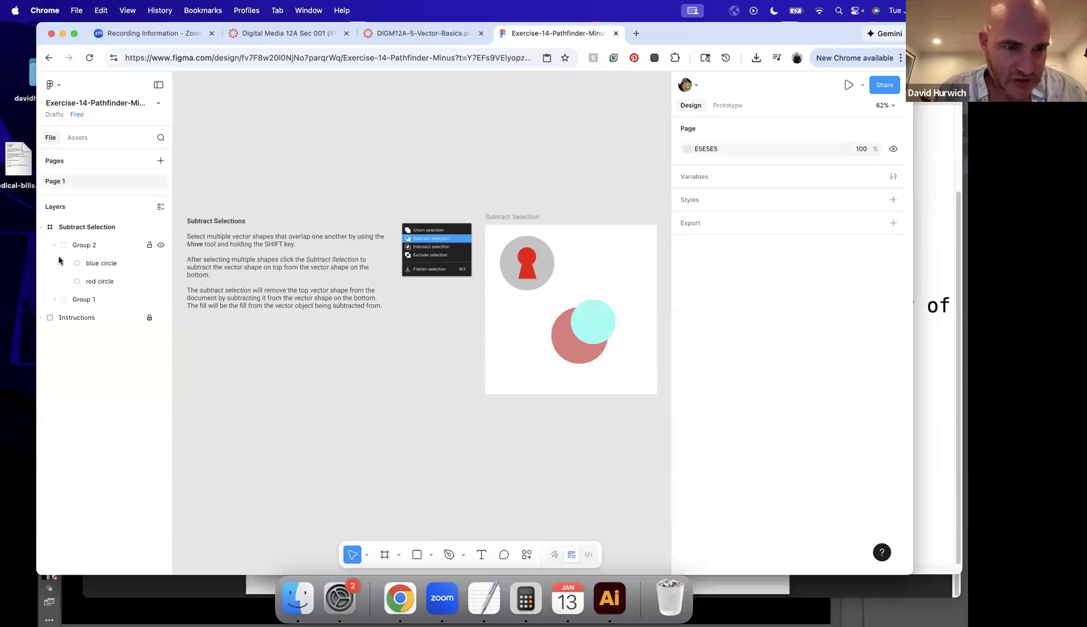
left_click(54, 299)
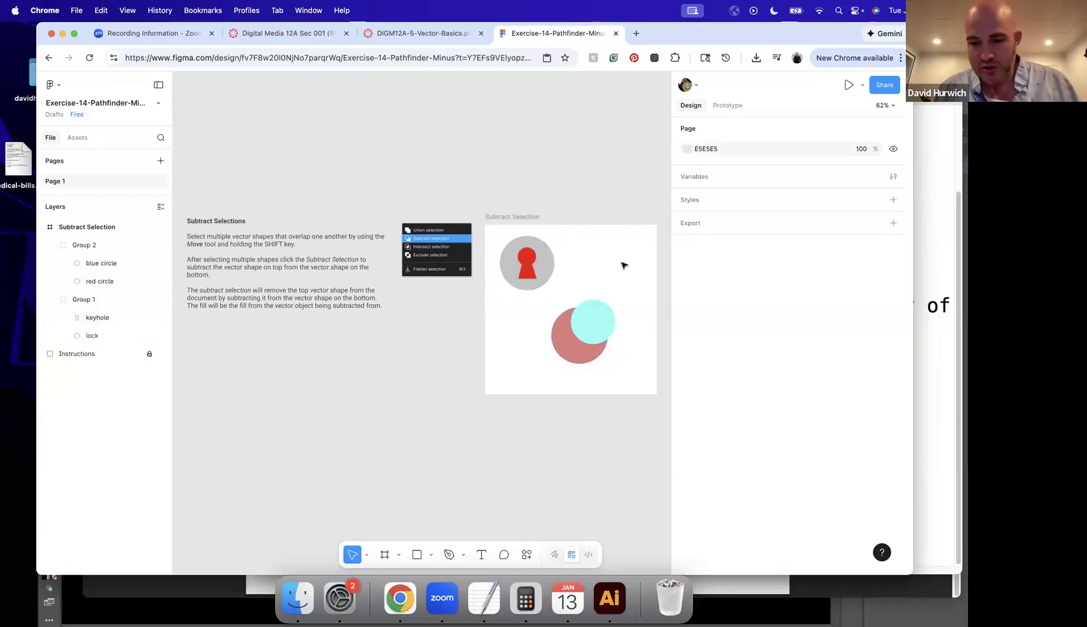
Hide and show the keyhole and lock layers in turn to check which shape each one is.
key("super+equal")
key("super+equal")
scroll(434, 289, "right", 6)
scroll(434, 289, "up", 3)
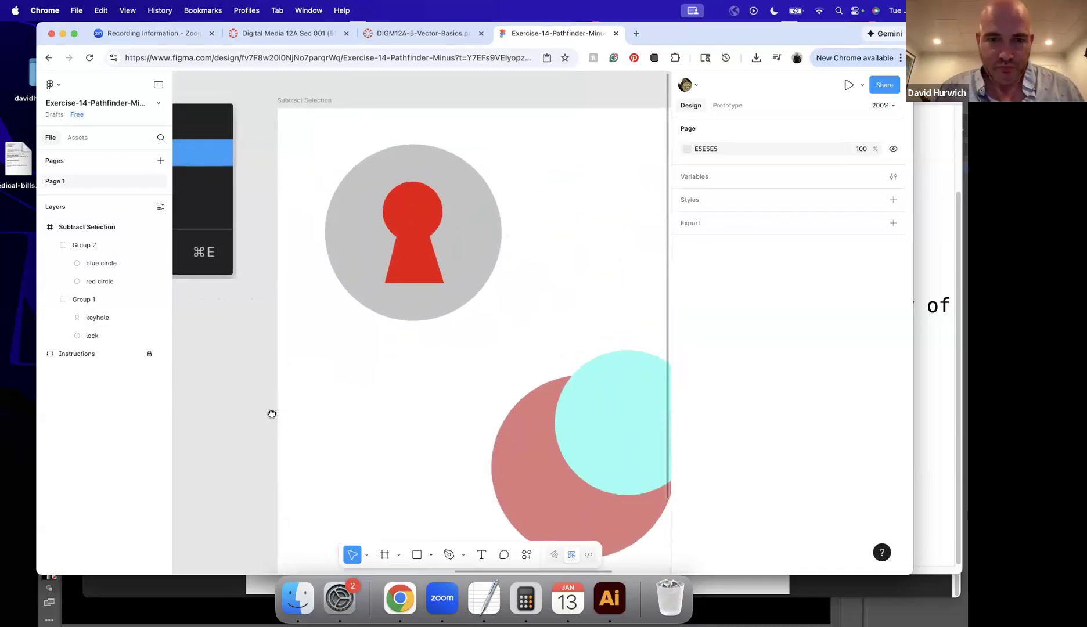
left_click(161, 318)
left_click(161, 317)
left_click(160, 318)
left_click(161, 335)
left_click(161, 335)
left_click(160, 318)
left_click(158, 331)
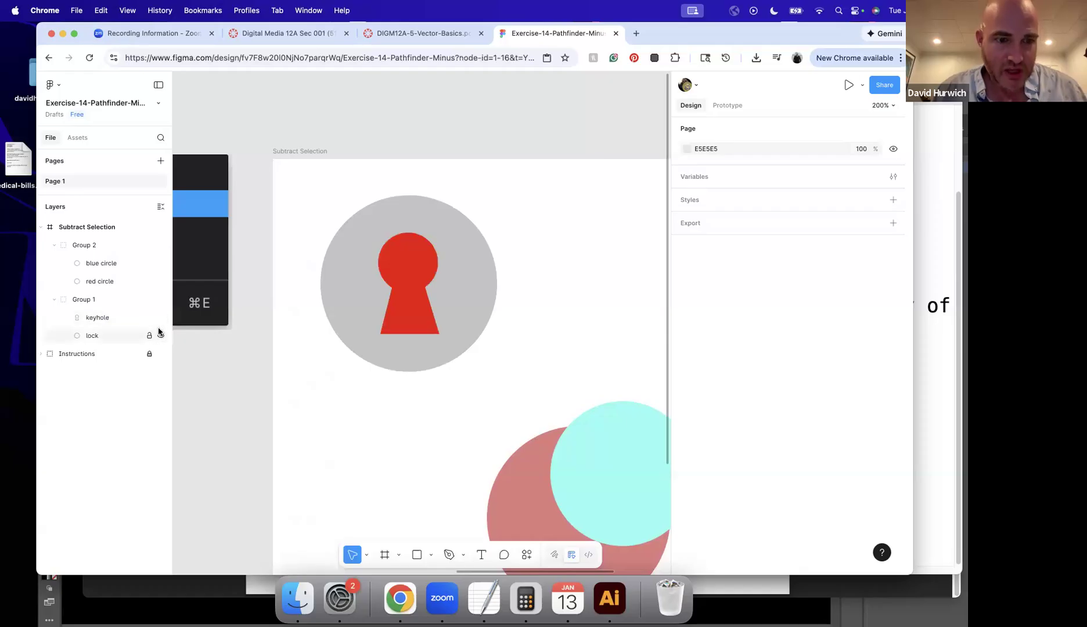
Move the red keyhole slightly down within the grey lock circle to Y 68.
left_click(404, 263)
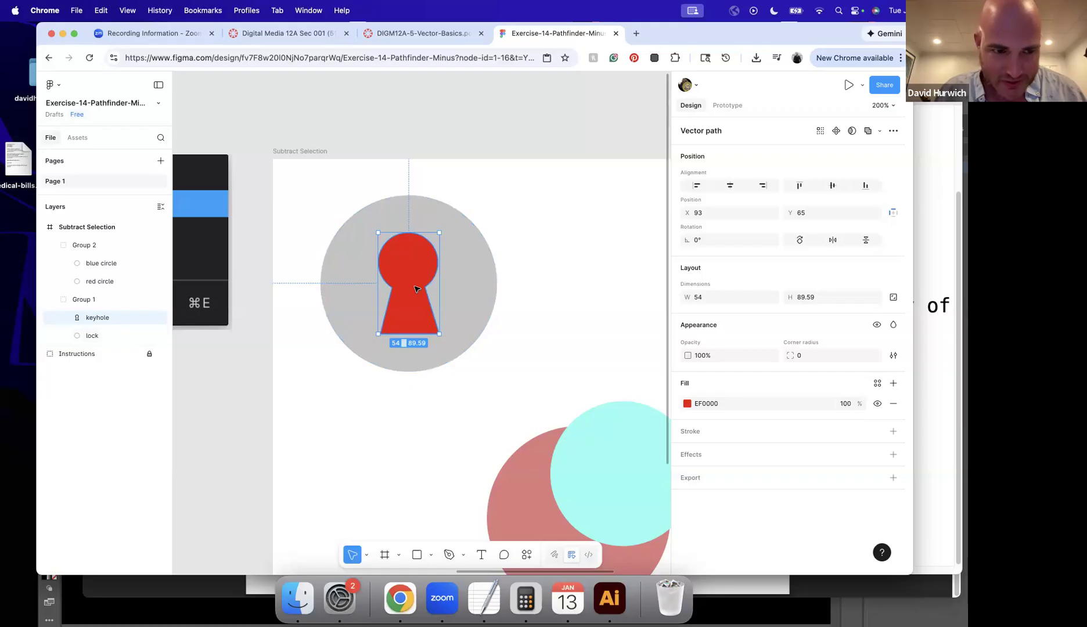
mouse_move(416, 279)
left_mouse_down()
mouse_move(414, 247)
mouse_move(411, 281)
left_mouse_up()
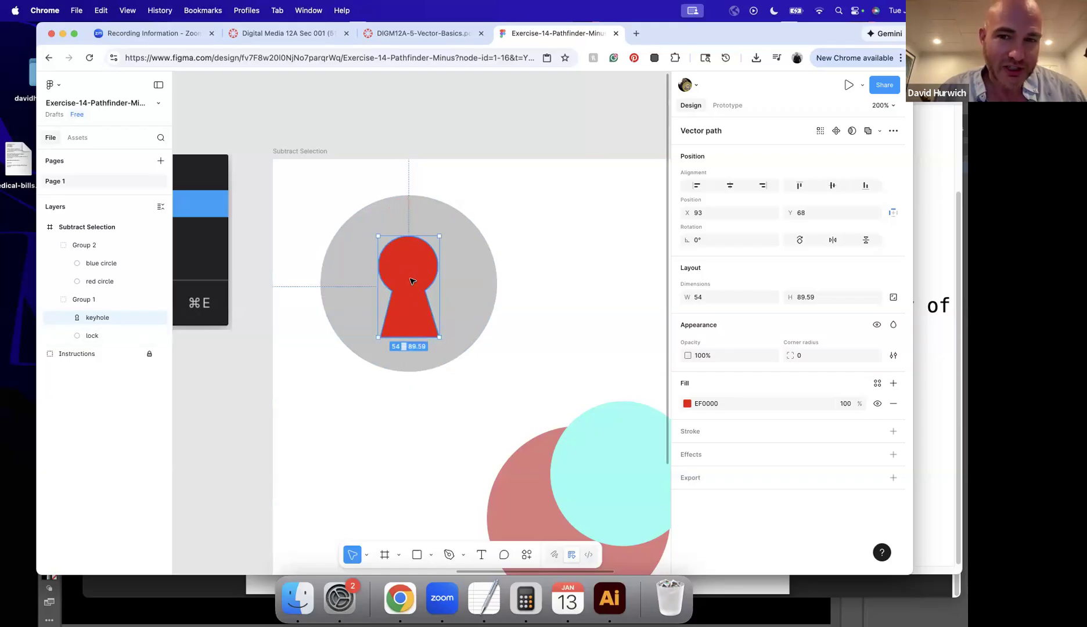
Subtract the keyhole from the grey lock circle and move the combined shape to X 134, Y 80.
left_click(476, 279, "shift")
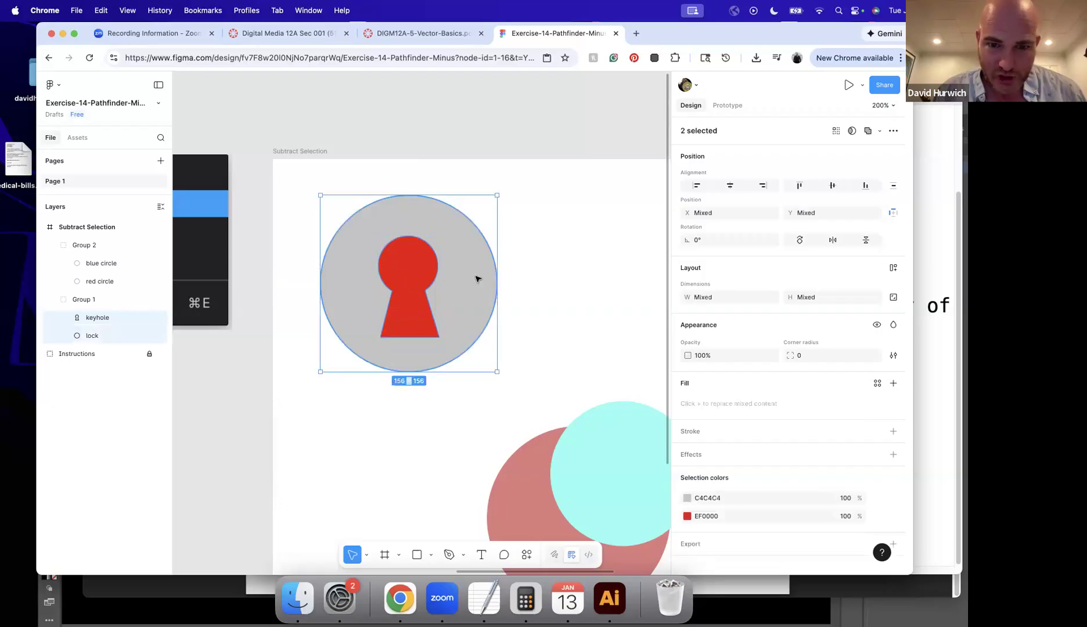
left_click(877, 134)
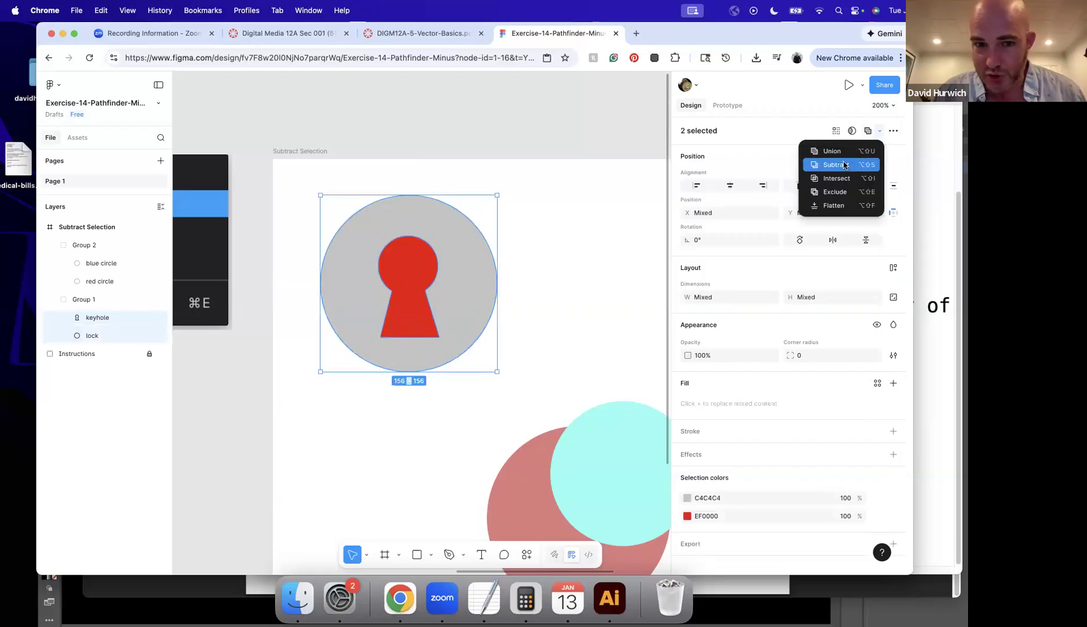
left_click(844, 165)
left_click_drag(453, 245, 557, 301)
Move the Subtract layer out of Group 1 to above Group 2 and reposition the shape at X 61, Y 74.
left_click_drag(107, 316, 106, 244)
left_click_drag(559, 336, 476, 333)
key("Escape")
Try repositioning the keyhole inside the subtracted lock shape.
double_click(439, 334)
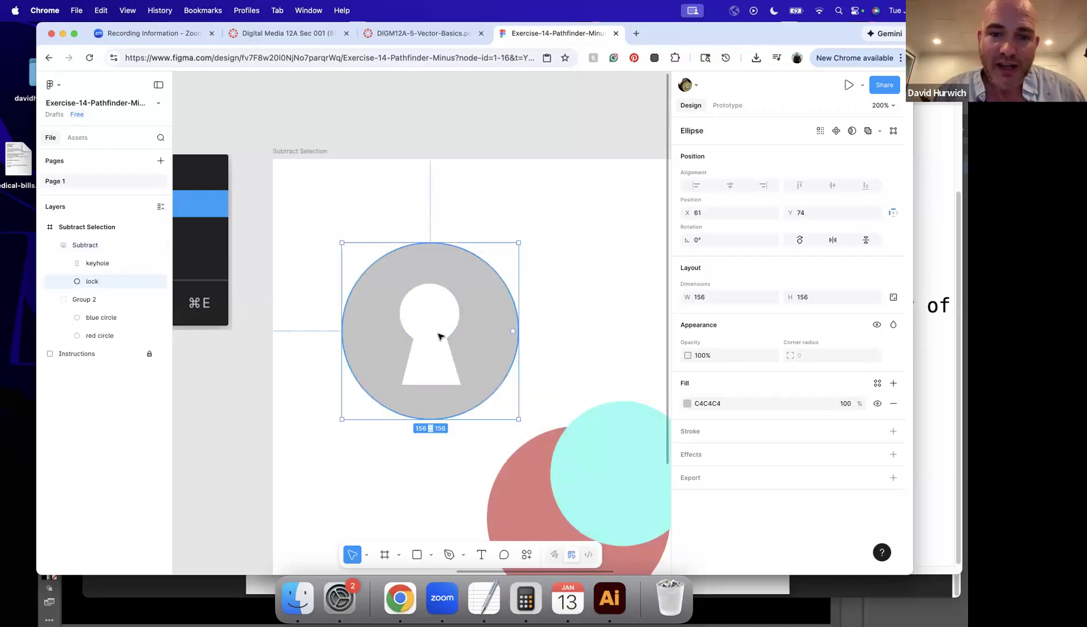
mouse_move(416, 310)
left_mouse_down()
mouse_move(393, 343)
mouse_move(451, 324)
mouse_move(433, 318)
left_mouse_up()
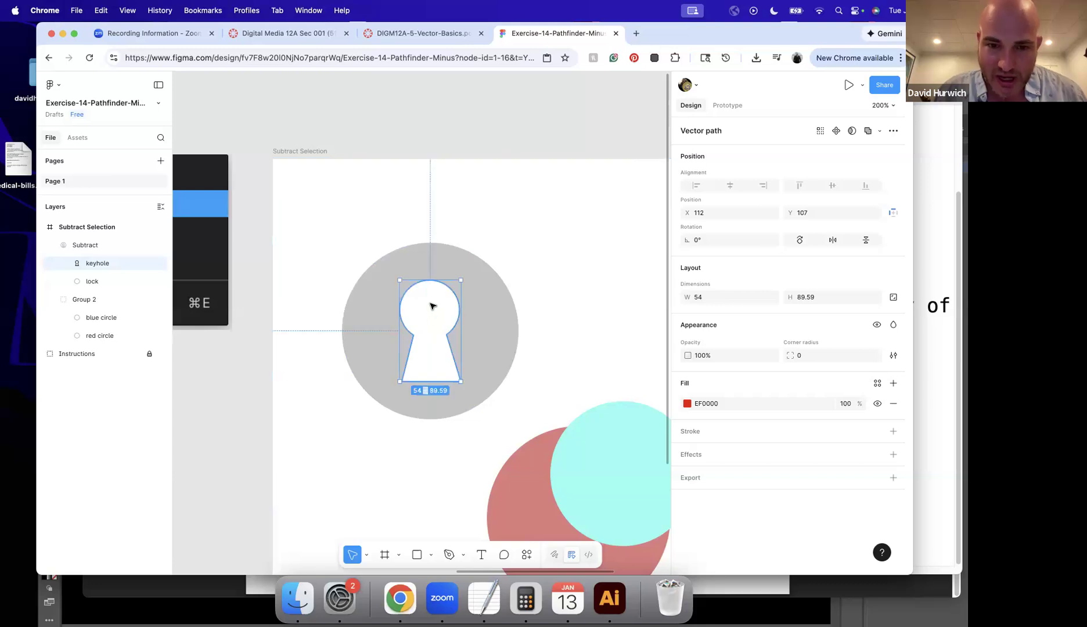
left_click(478, 303)
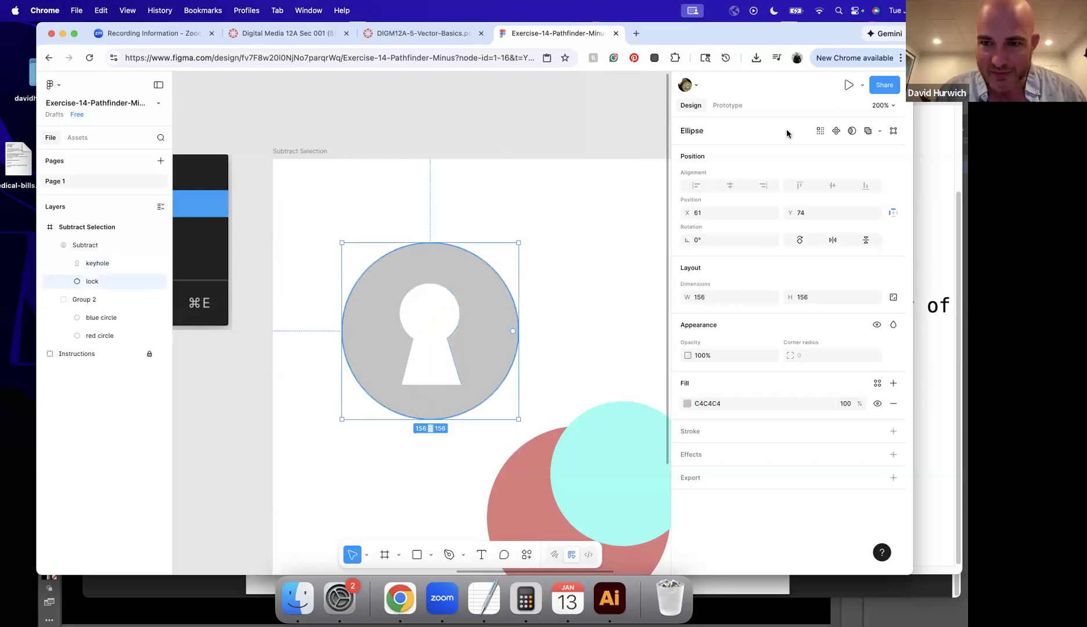
Try to flatten only the lock ellipse and reshape its outline in vector editing, undoing the last edit.
left_click(877, 132)
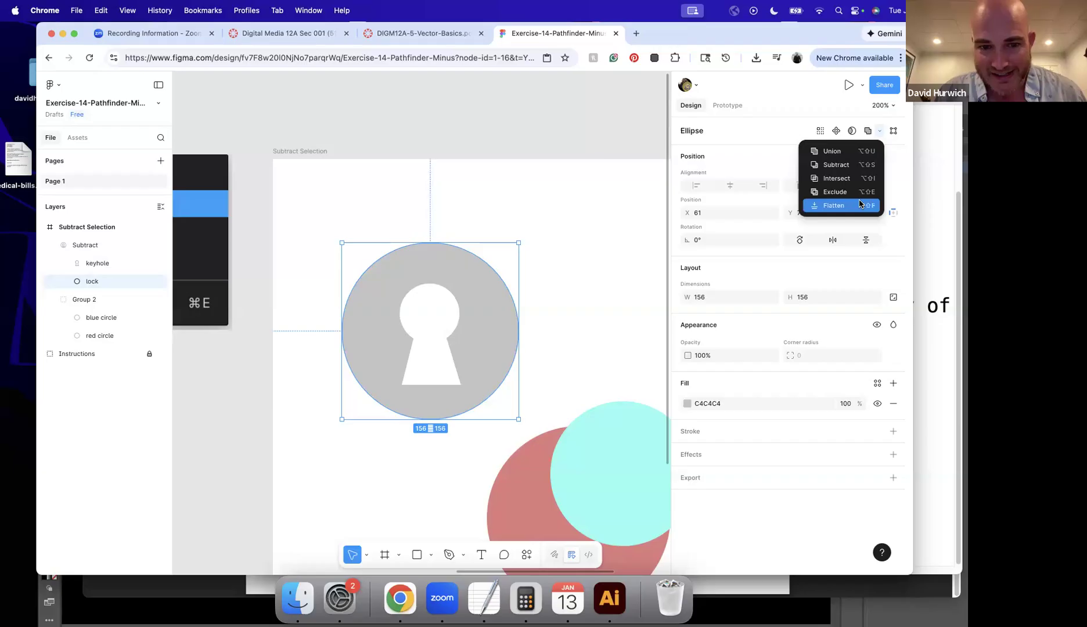
left_click(860, 203)
double_click(477, 333)
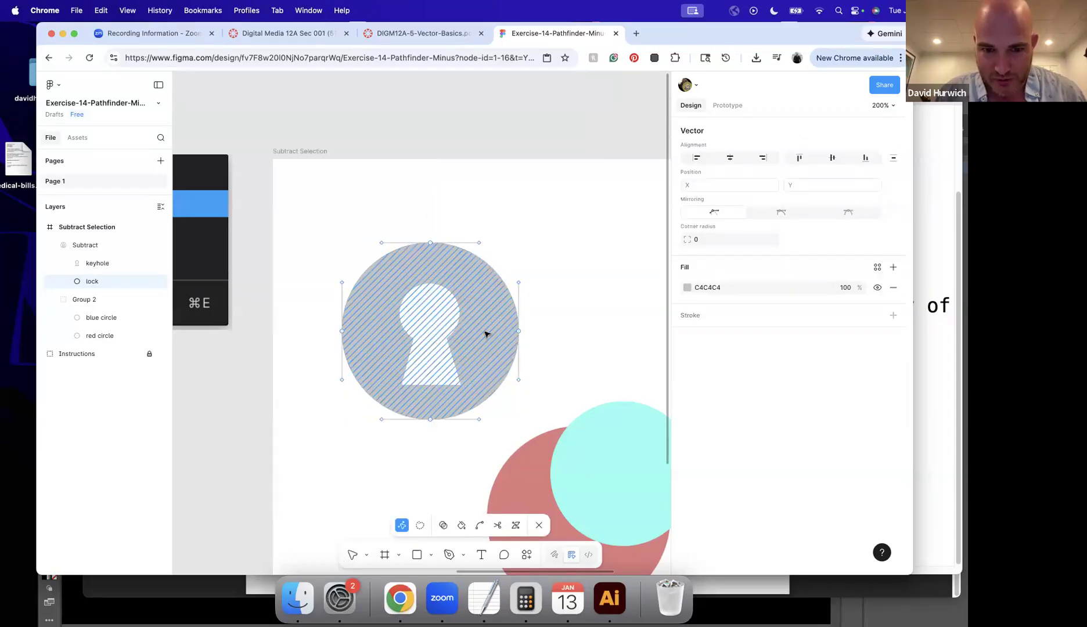
key("Escape")
double_click(507, 332)
left_click_drag(504, 332, 529, 290)
key("super+z")
Undo the edits made since the subtracted shape was first moved, and expand Group 1 in the layers.
key("Escape")
key("Return")
key("Escape")
key("super+z")
key("super+z")
key("super+z")
key("super+z")
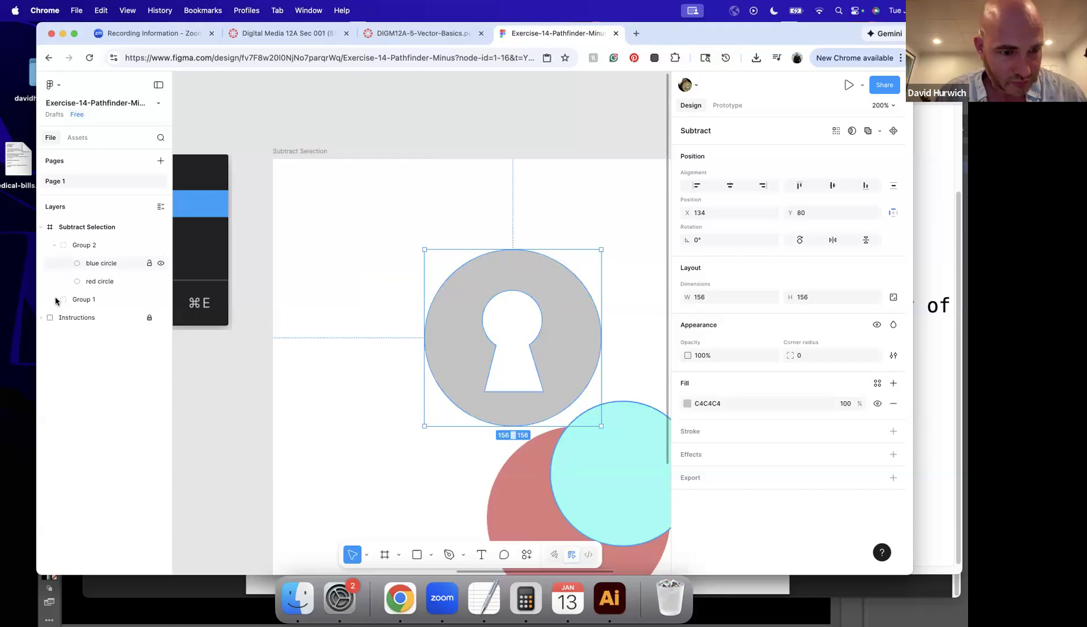
left_click(55, 300)
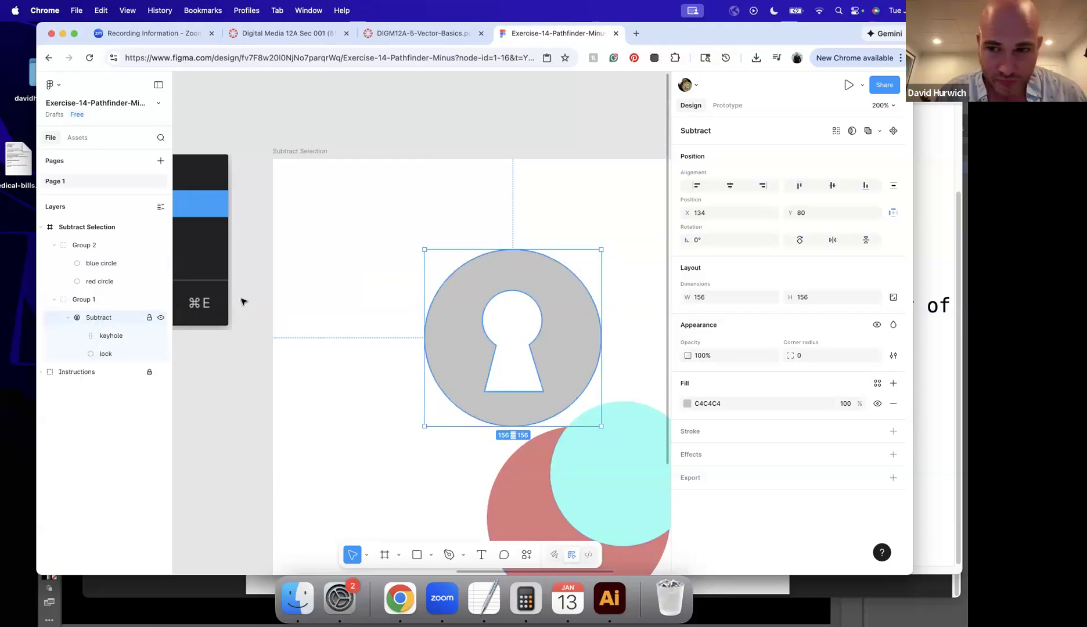
Flatten the subtracted lock in Group 1 into a single vector path and move its region to X 63, Y 38.5 in vector editing.
left_click(879, 135)
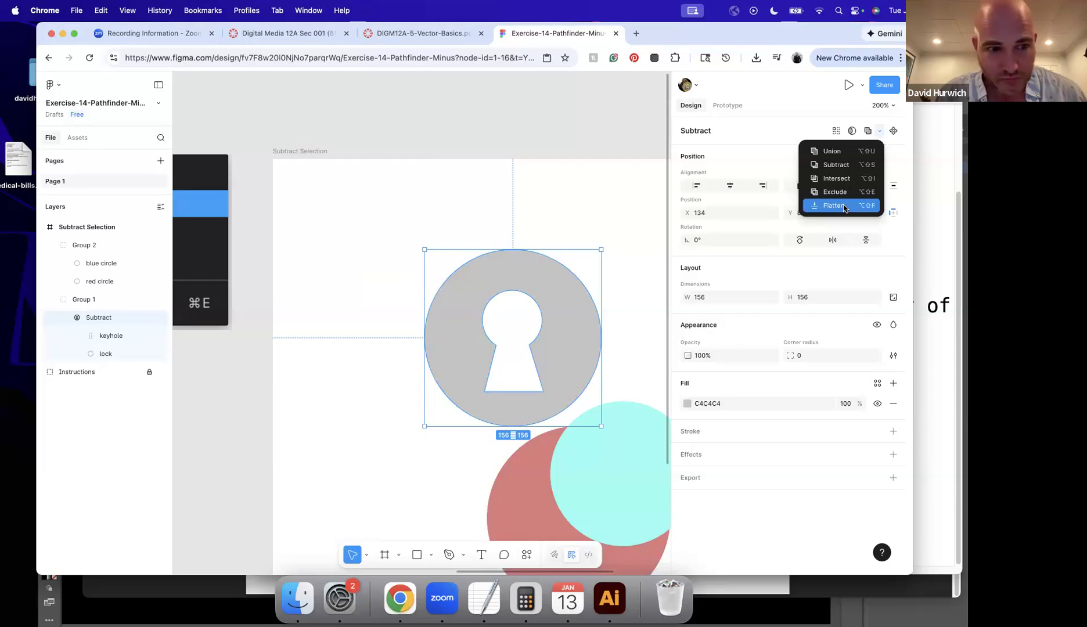
left_click(837, 204)
double_click(585, 337)
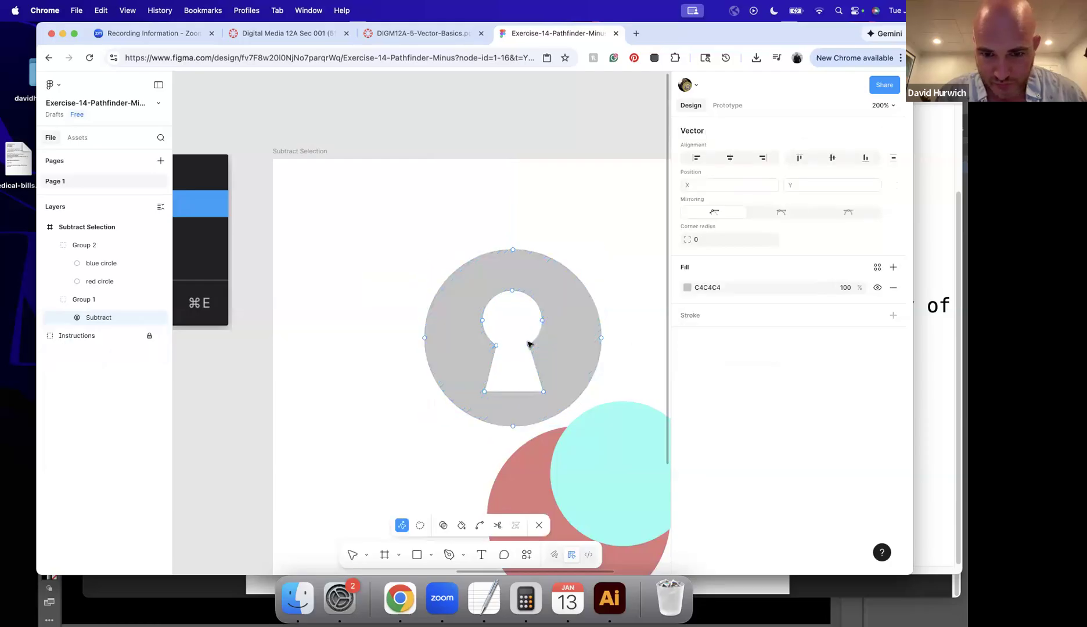
left_click_drag(546, 348, 582, 344)
key("super+z")
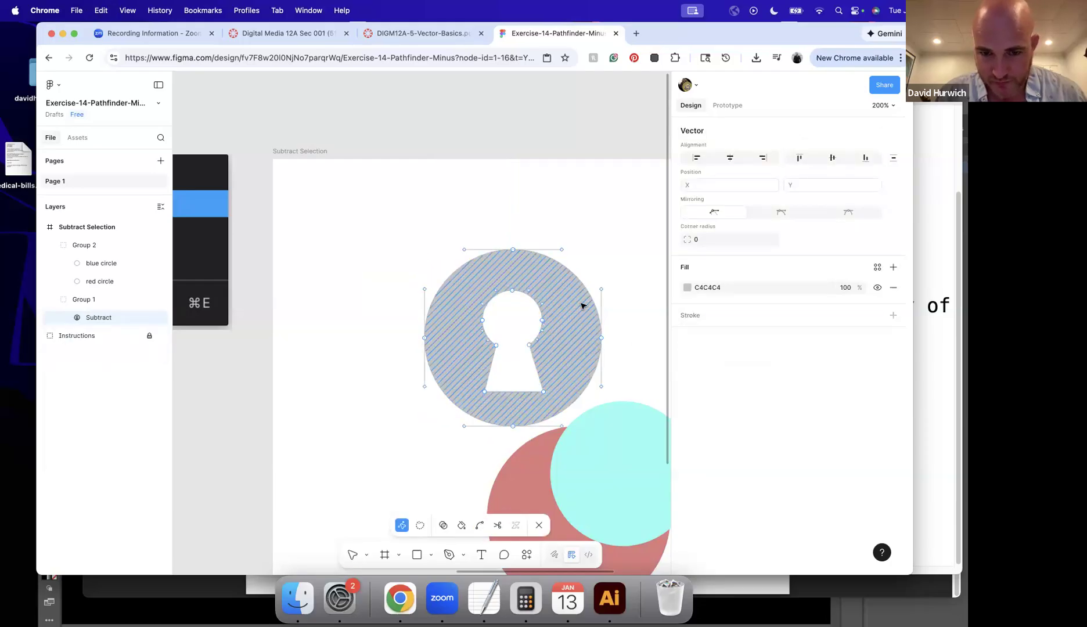
left_click_drag(582, 302, 503, 260)
key("Escape")
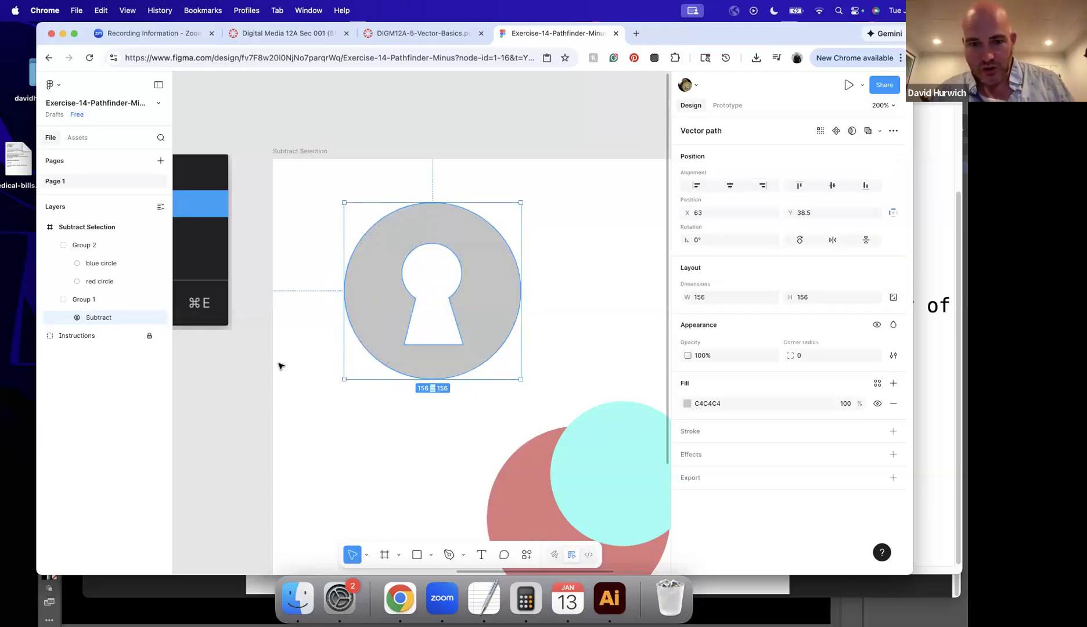
Select Group 2, hide its blue circle to check the red circle beneath, and show it again.
scroll(444, 269, "down", 5)
scroll(444, 269, "right", 5)
left_click(465, 322)
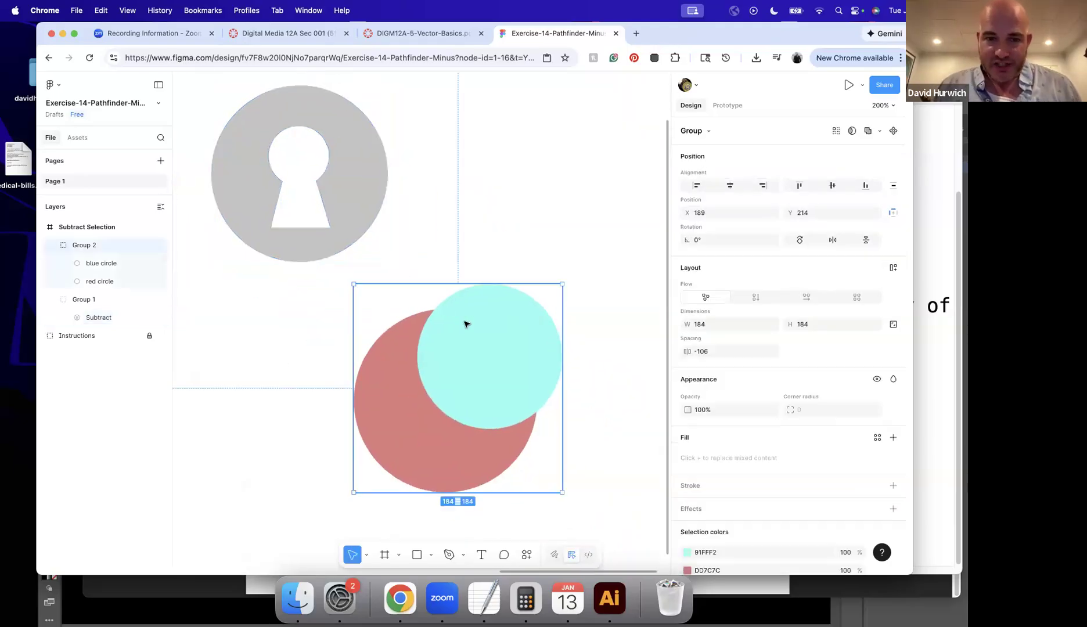
left_click(160, 264)
left_click(159, 264)
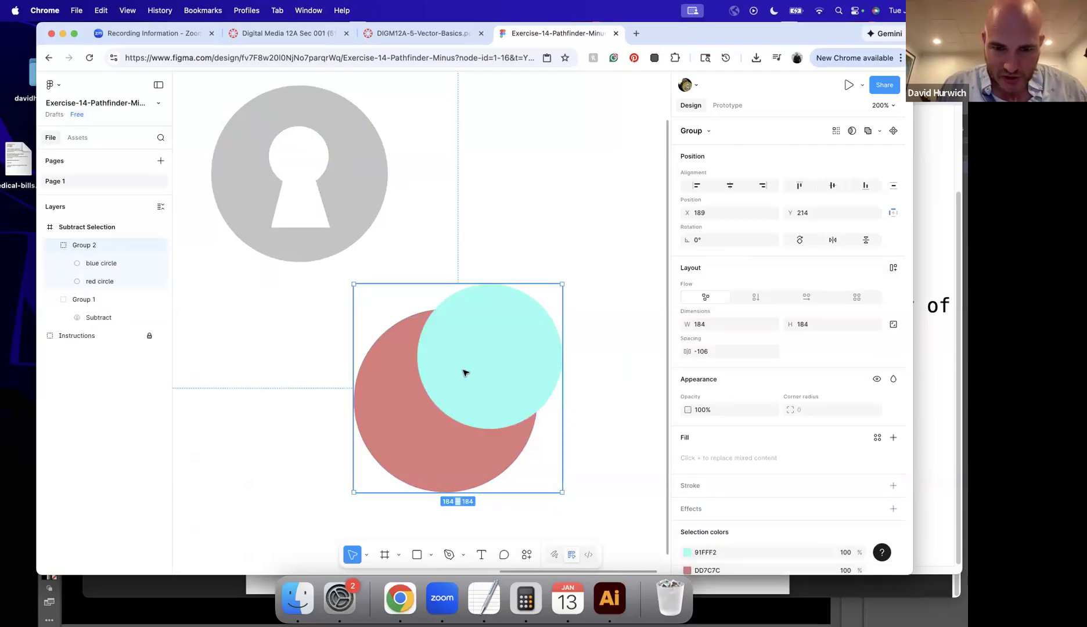
Subtract the blue circle from the red circle in Group 2 to form a crescent moon.
double_click(492, 366)
left_click(403, 406, "shift")
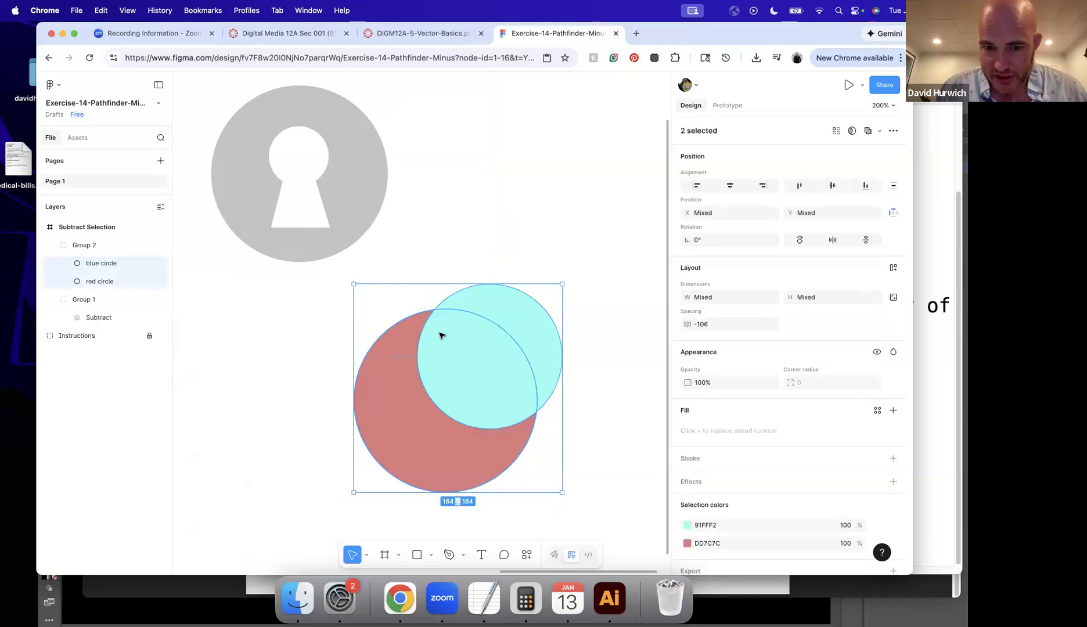
left_click(879, 131)
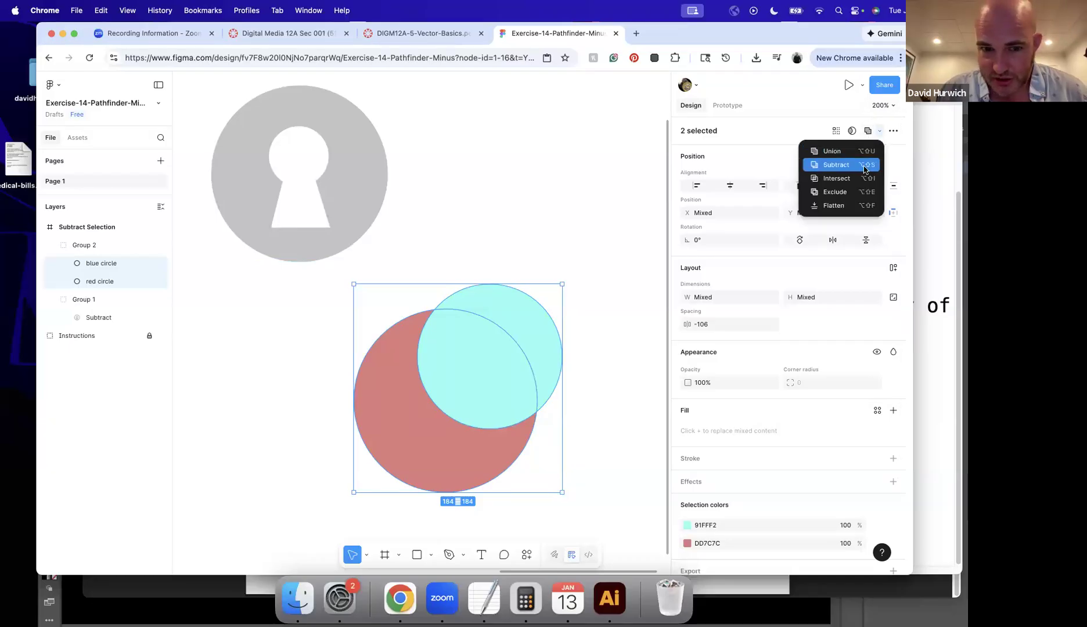
left_click(863, 165)
left_click(470, 365)
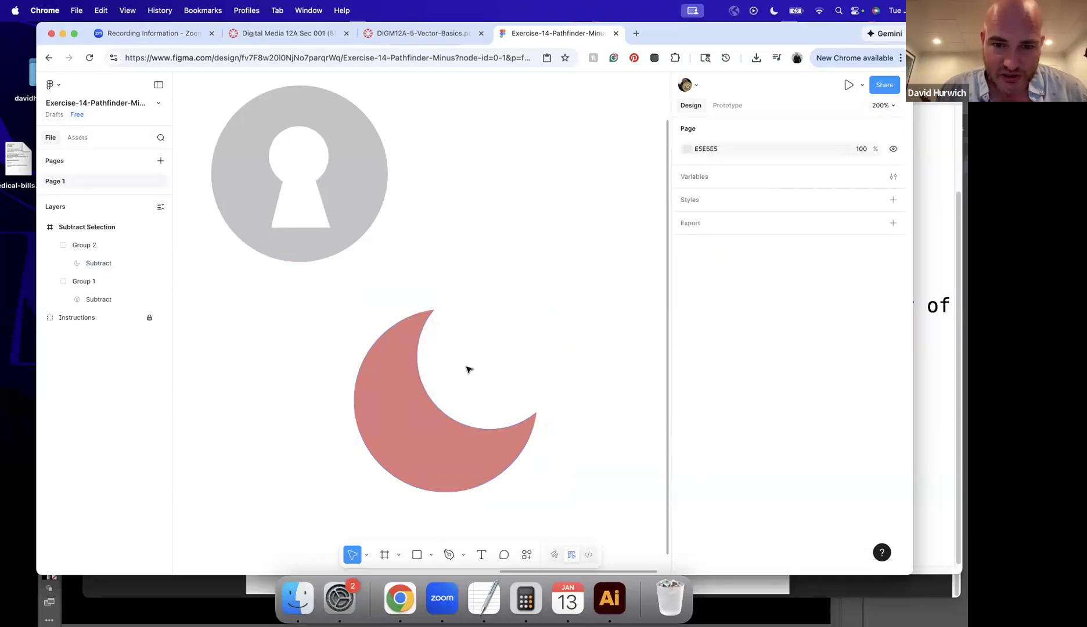
Try moving the blue circle inside the subtracted moon and undo the move.
left_click(412, 387)
left_click(412, 388)
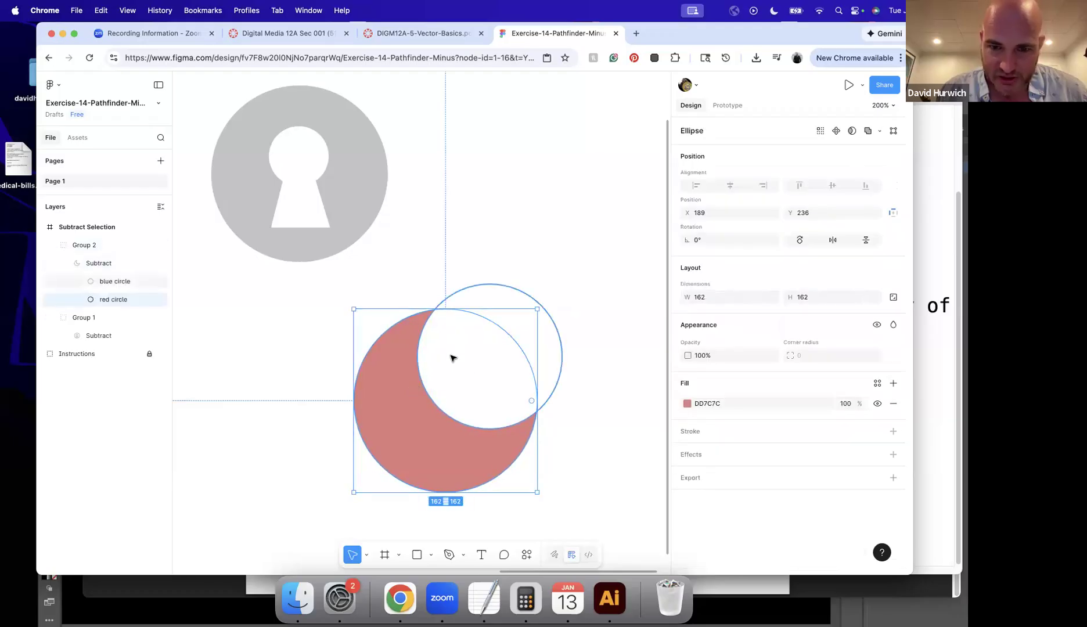
left_click_drag(509, 332, 504, 319)
key("super+z")
key("super+z")
key("super+z")
Flatten the moon group into a single vector path, and place it beside the lock at X 311, Y 26.
left_click(364, 378)
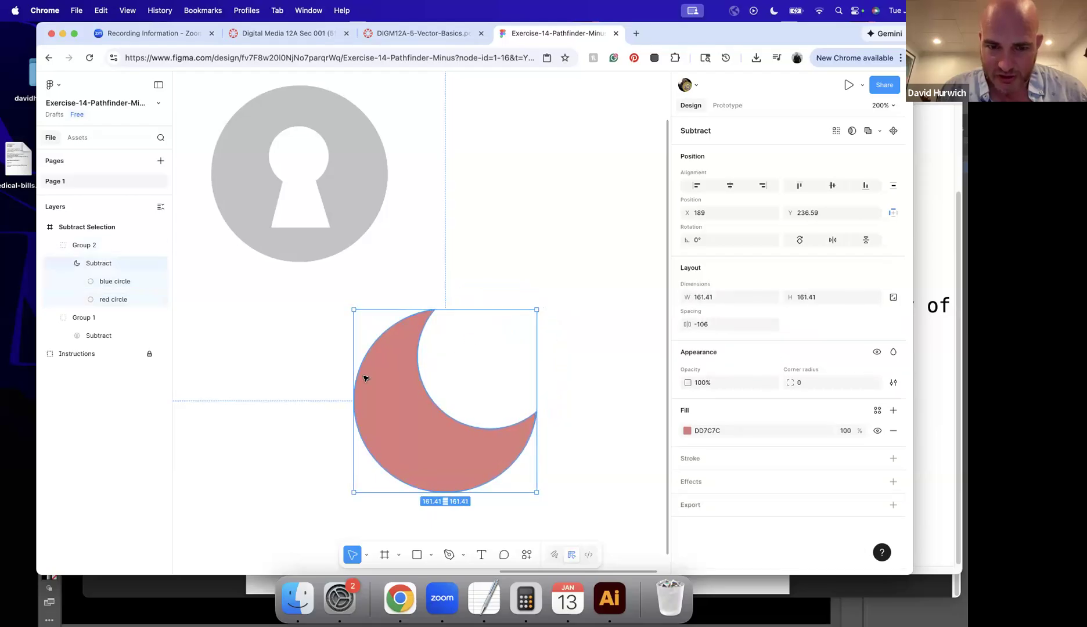
left_click(875, 132)
key("super+z")
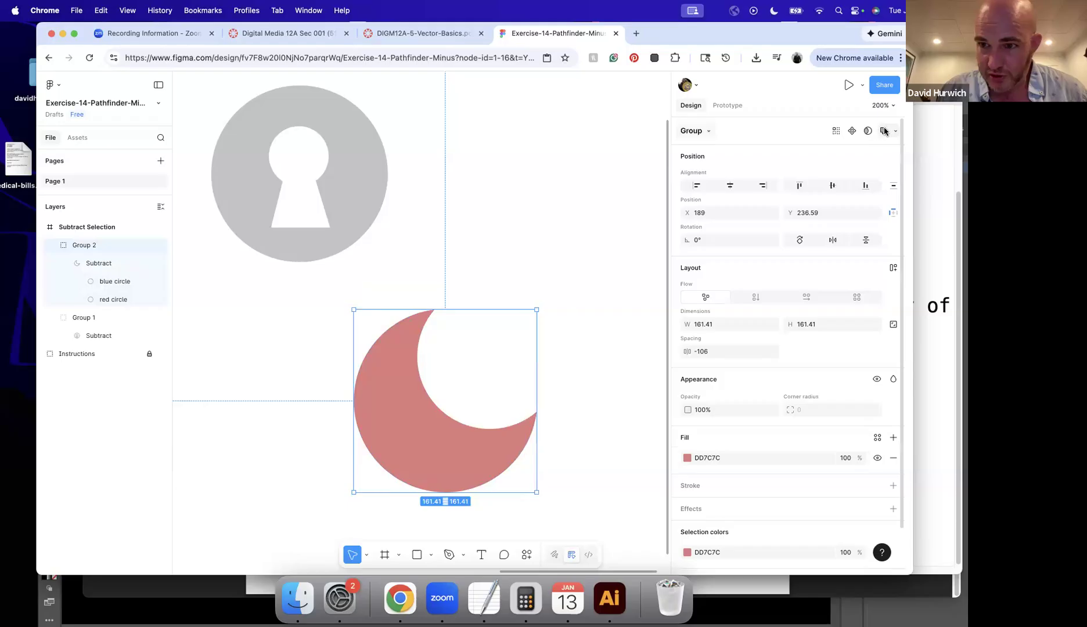
left_click(894, 130)
left_click(876, 207)
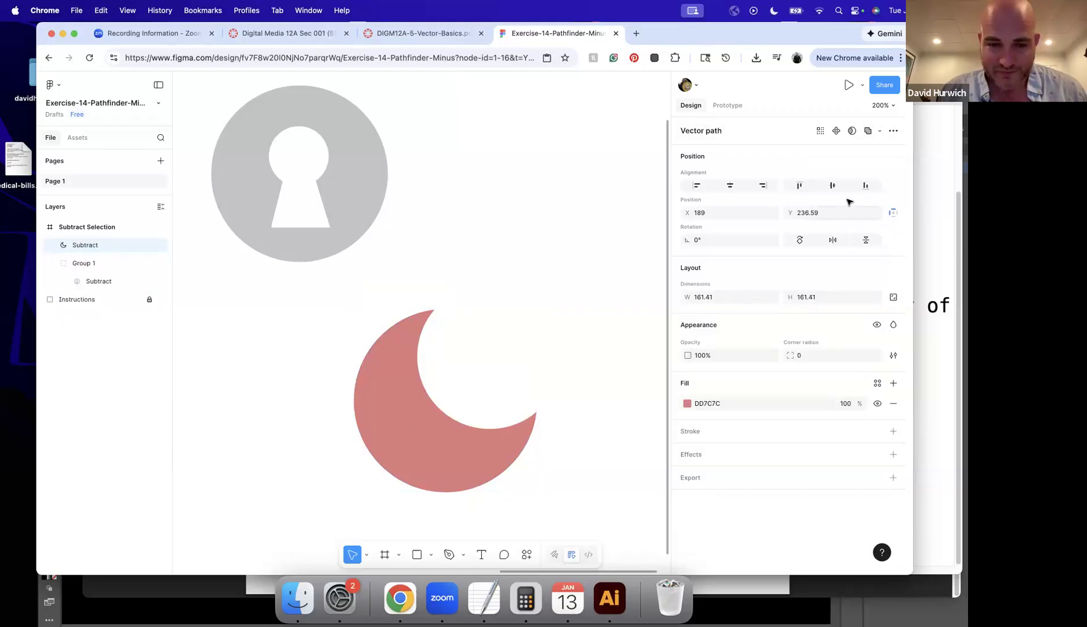
double_click(430, 432)
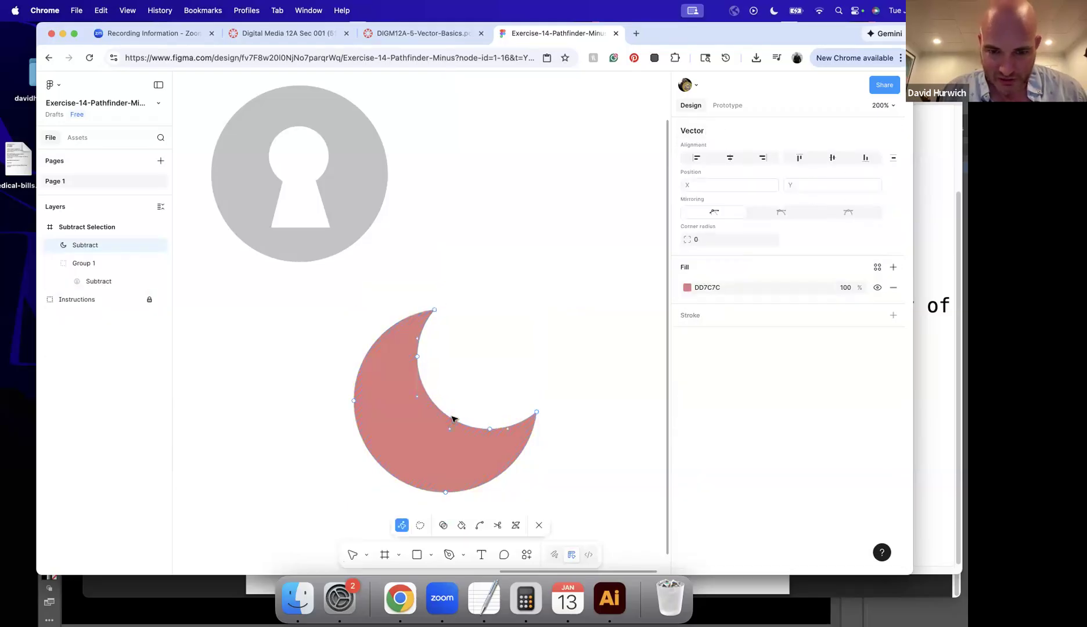
key("Escape")
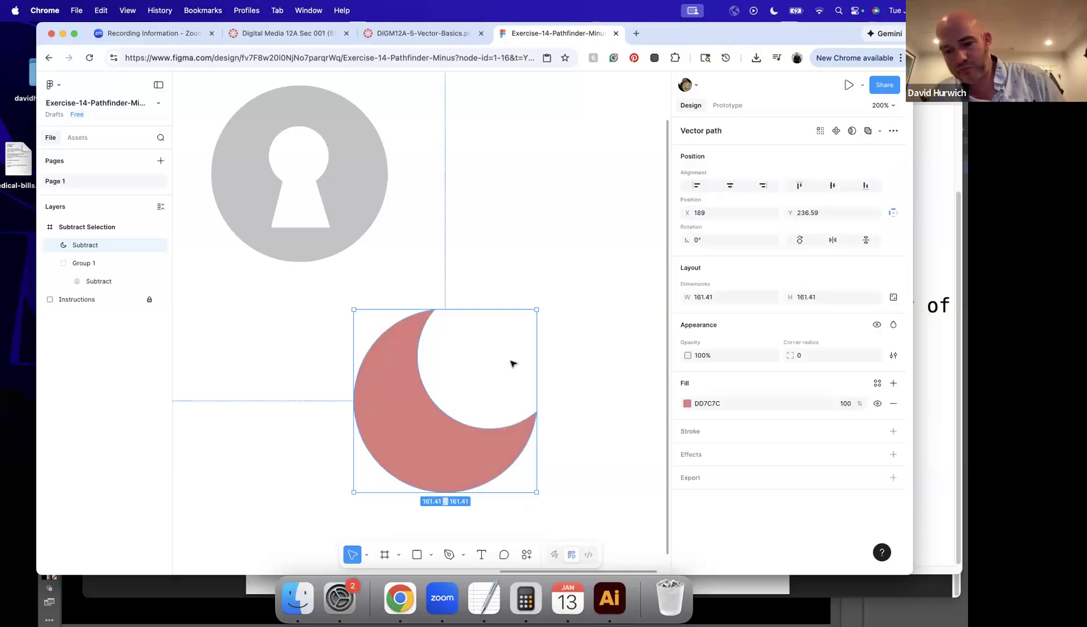
key("super+minus")
left_click_drag(434, 395, 505, 274)
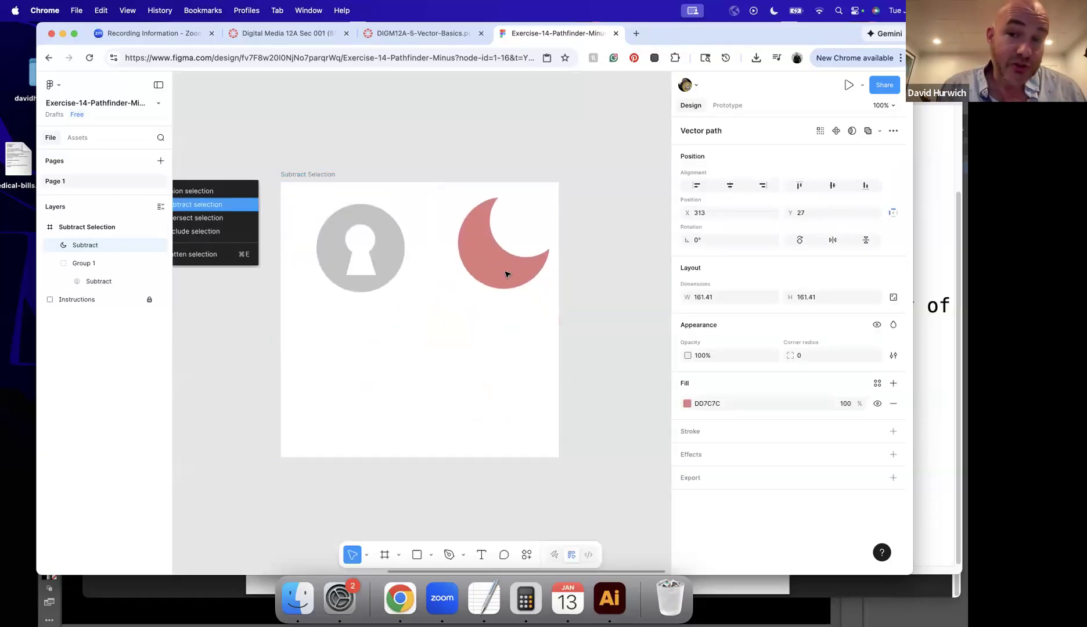
Draw a four-sided polygon of about 199 by 199 below the lock at X 32, Y 254.
left_click(427, 555)
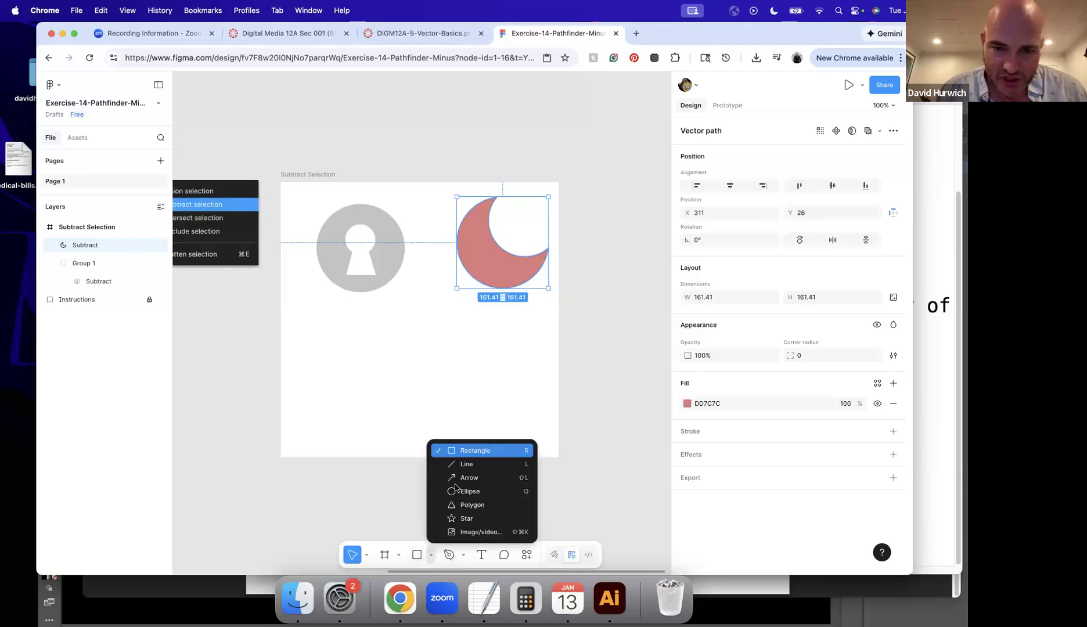
left_click(463, 506)
left_click_drag(407, 350, 349, 378)
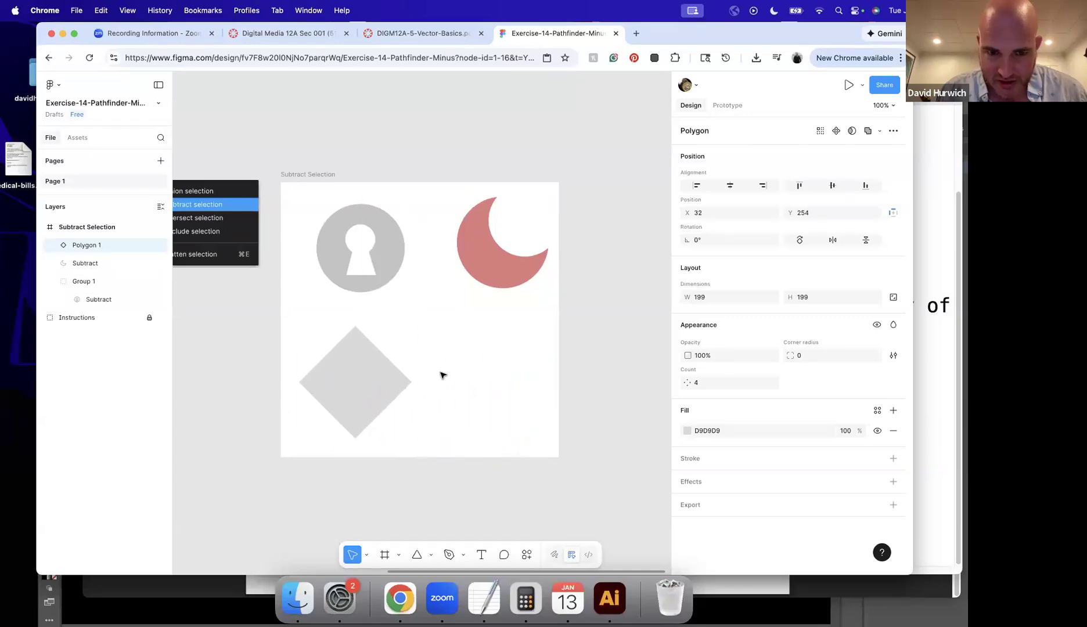
Draw a second four-sided polygon with corner radius 11, about 133 by 169 and rotated about -88.81°, overlapping the lower part of the first.
left_click(416, 555)
left_click_drag(468, 371, 347, 414)
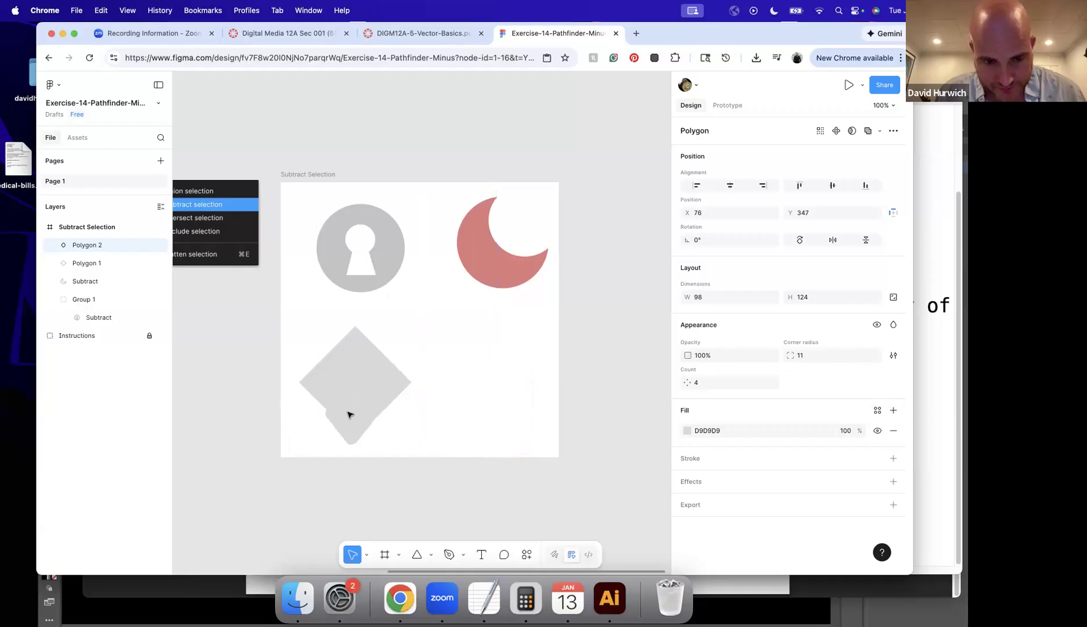
left_click_drag(396, 383, 416, 369)
left_click_drag(375, 400, 364, 399)
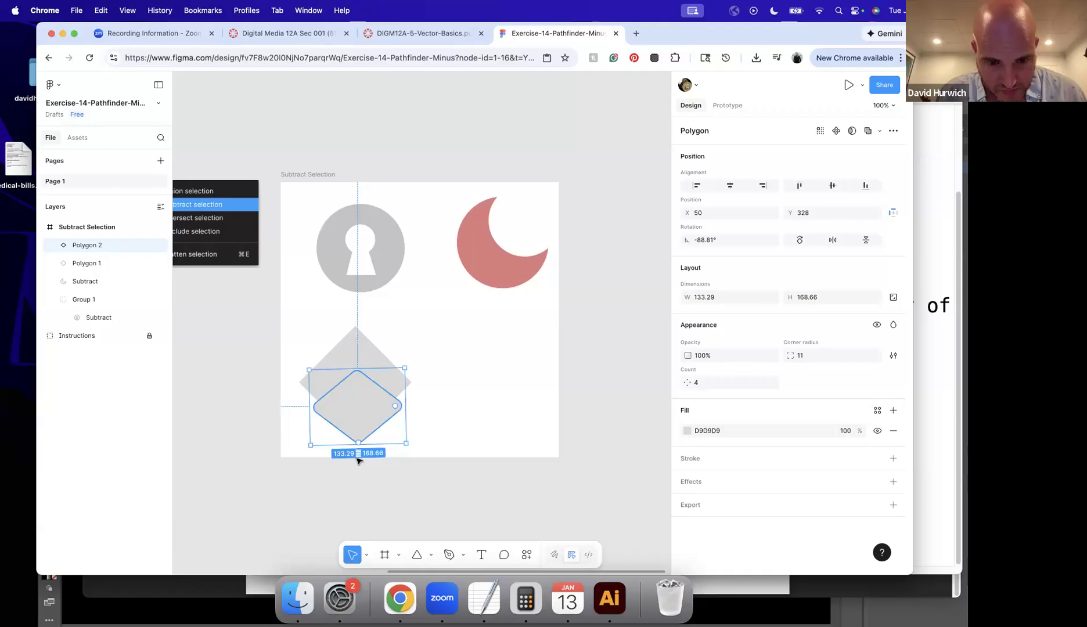
Change the fill of the rounded polygon to red D31212.
left_click(687, 434)
left_click(628, 412)
left_click(650, 359)
left_click(453, 354)
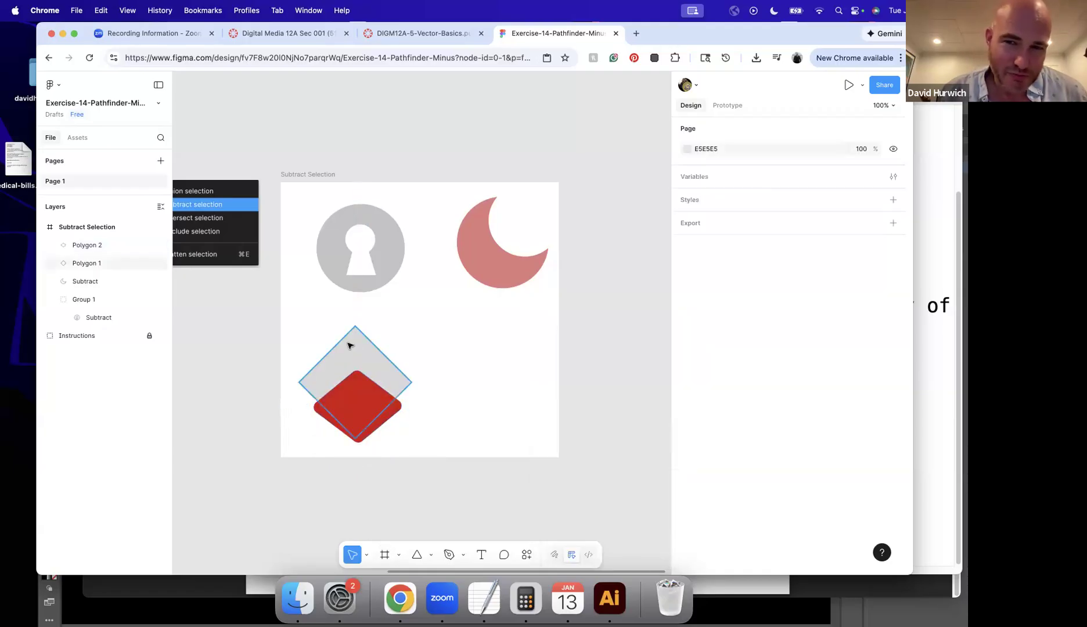
Subtract the red polygon from the grey diamond and flatten the result into a single vector path.
left_click(358, 386)
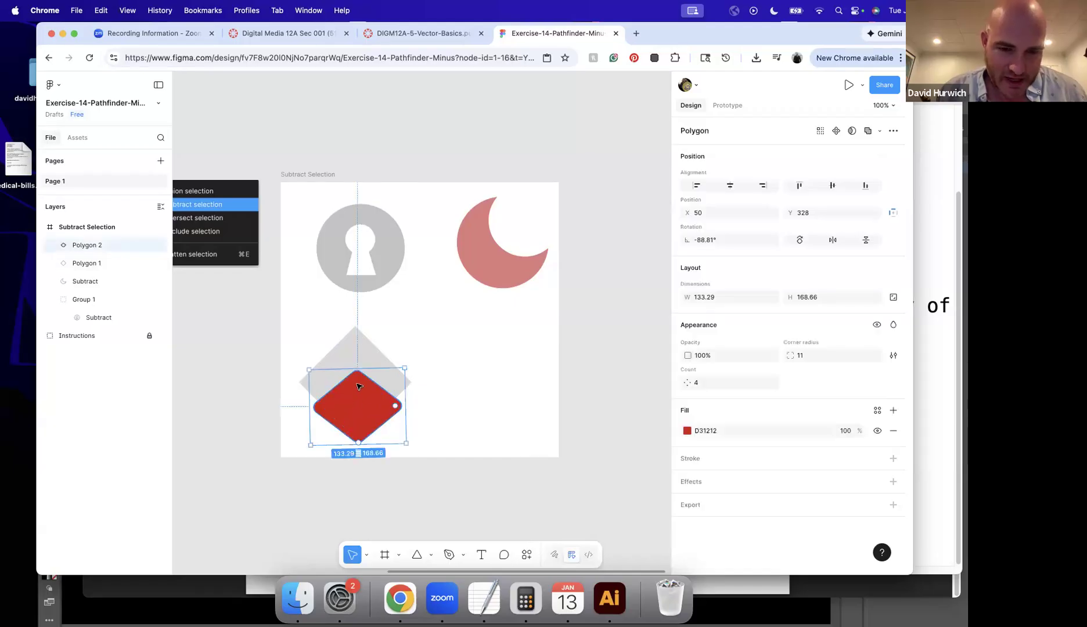
left_click(366, 343, "shift")
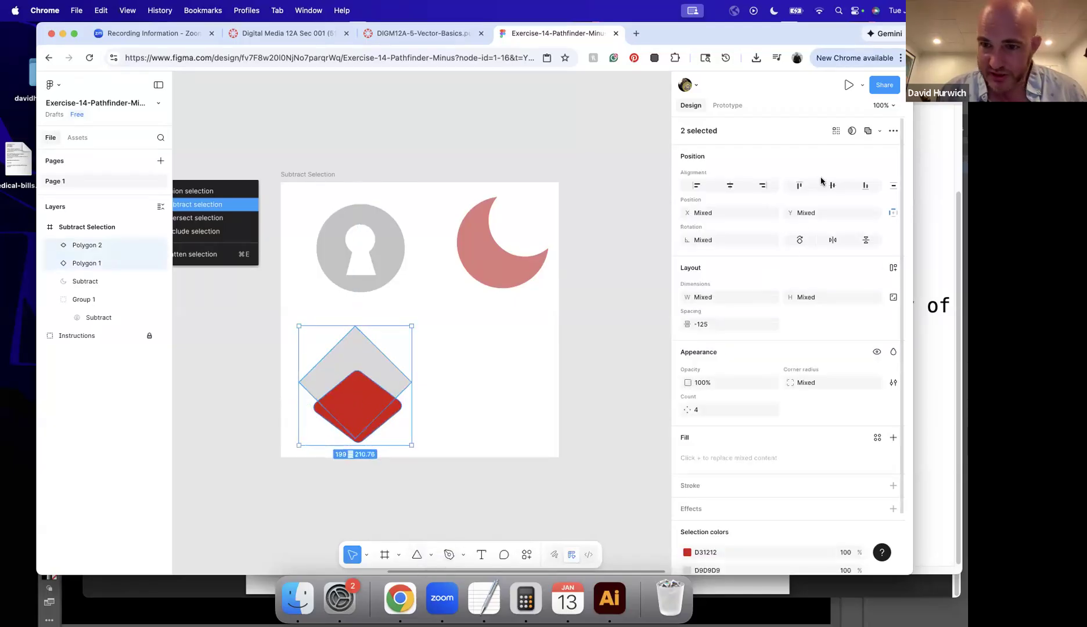
left_click(876, 133)
left_click(857, 165)
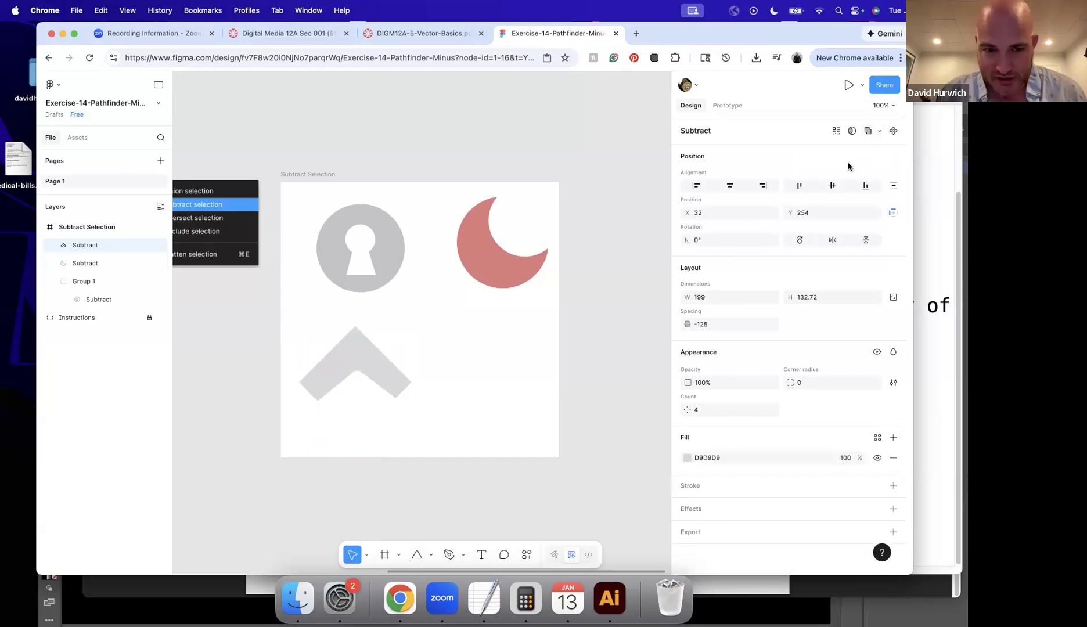
left_click(879, 133)
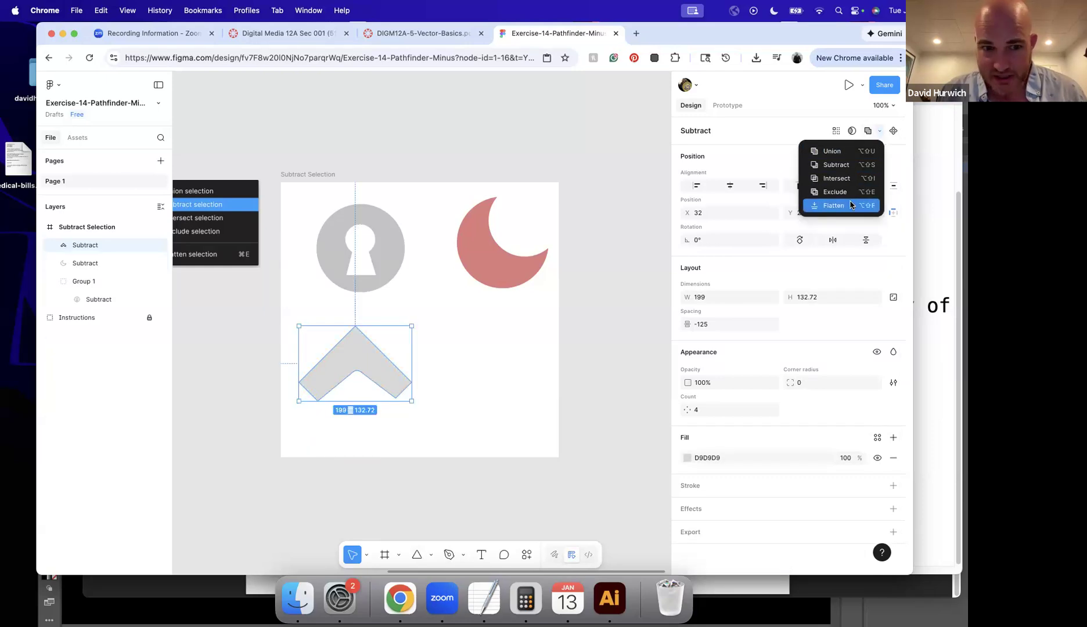
left_click(850, 205)
left_click(476, 449)
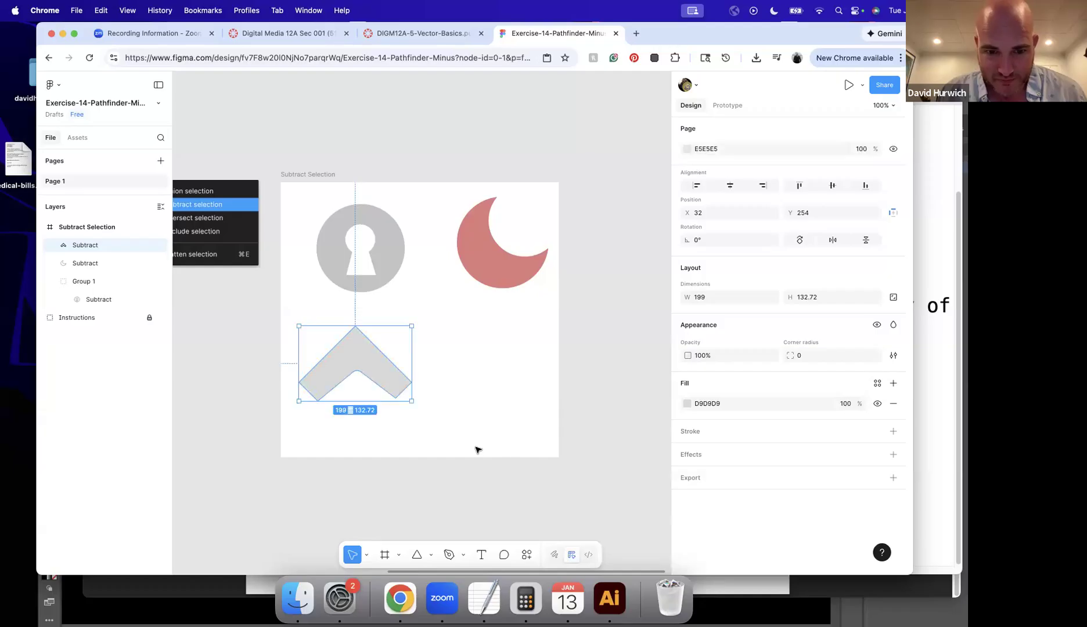
Draw an ellipse of about 46 by 63 over the peak of the grey chevron shape.
left_click(429, 556)
left_click(461, 489)
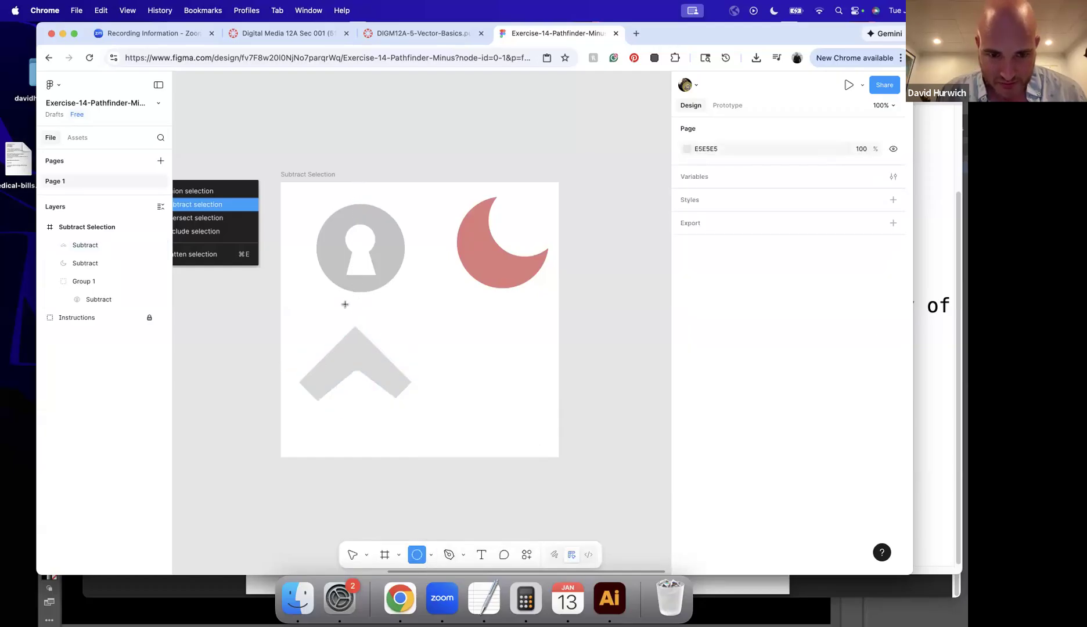
mouse_move(343, 306)
left_mouse_down()
mouse_move(379, 341)
mouse_move(366, 329)
mouse_move(352, 345)
left_mouse_up()
Combine the ellipse and the chevron with Union and flatten them into one vector path.
left_click(334, 372, "shift")
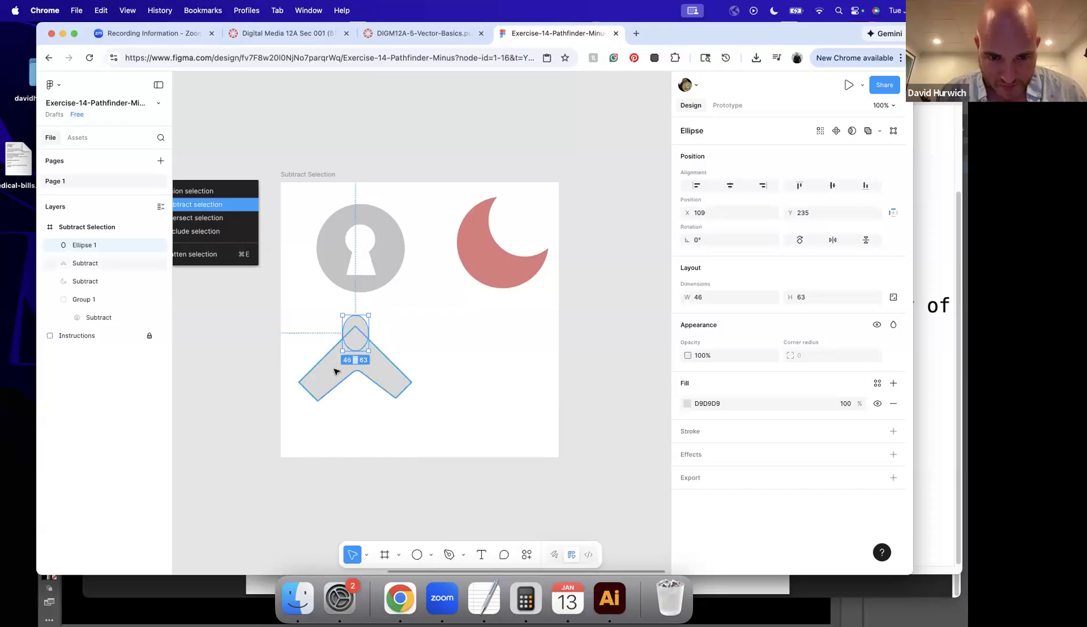
left_click(879, 132)
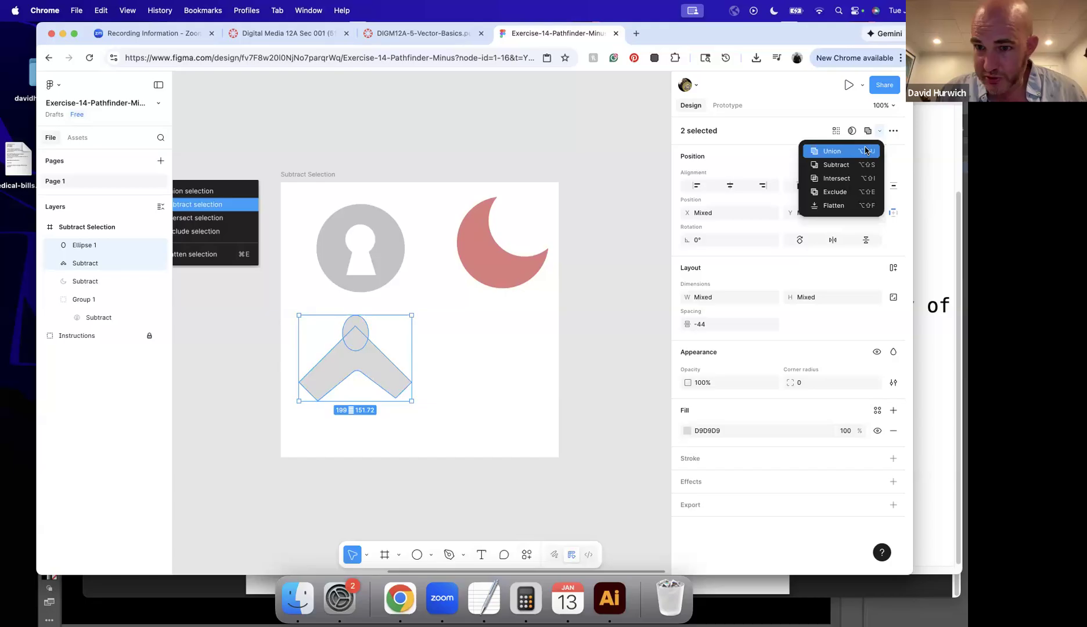
left_click(865, 151)
left_click(877, 135)
left_click(835, 204)
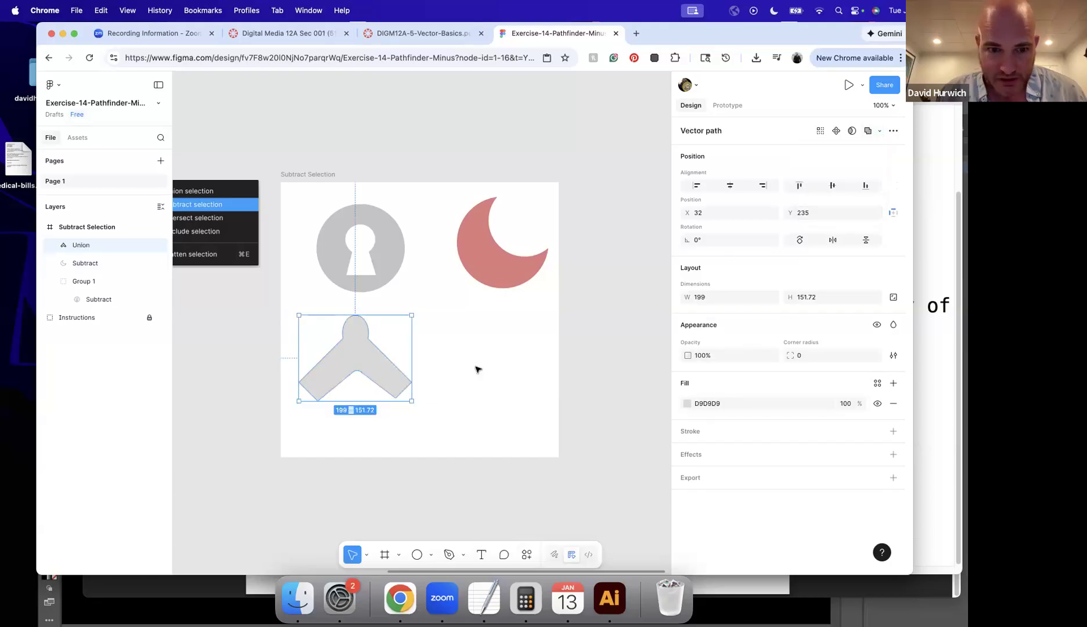
Check the united shape's outline in vector editing and move the shape to X 78, Y 243.
double_click(376, 365)
key("Escape")
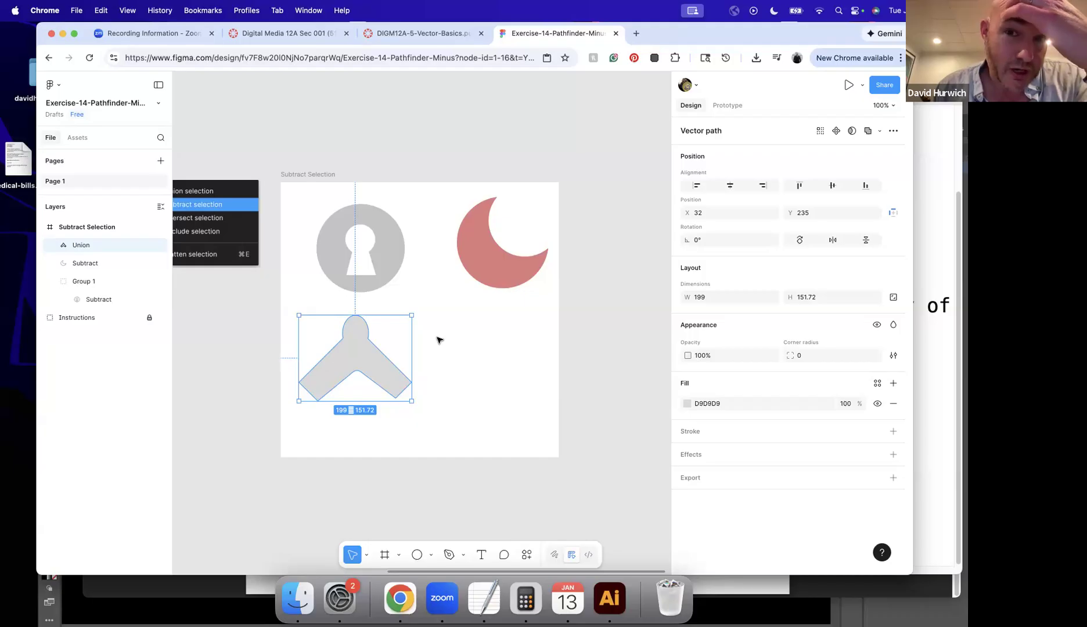
left_click_drag(383, 376, 412, 381)
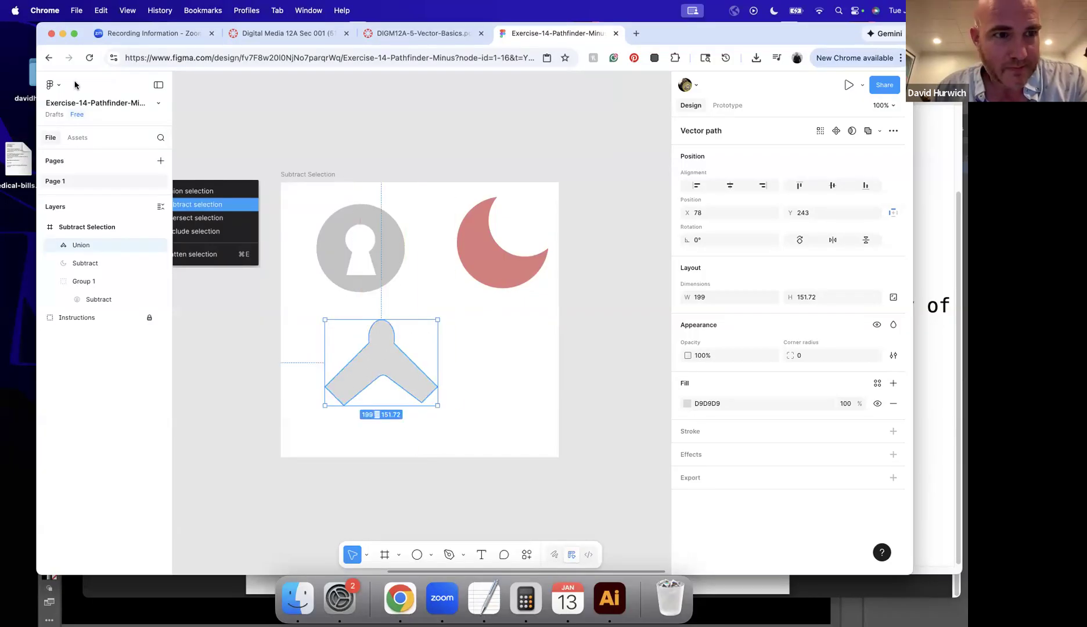
Return to the recent files list and open the Exercise-15-Export file.
left_click(51, 86)
left_click(74, 108)
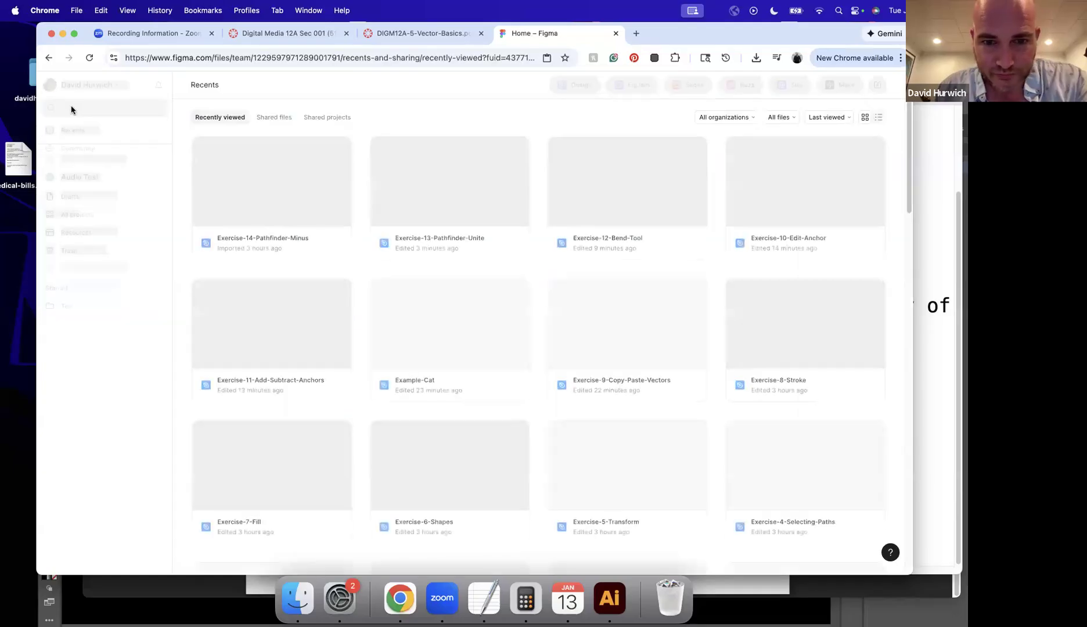
scroll(310, 372, "down", 5)
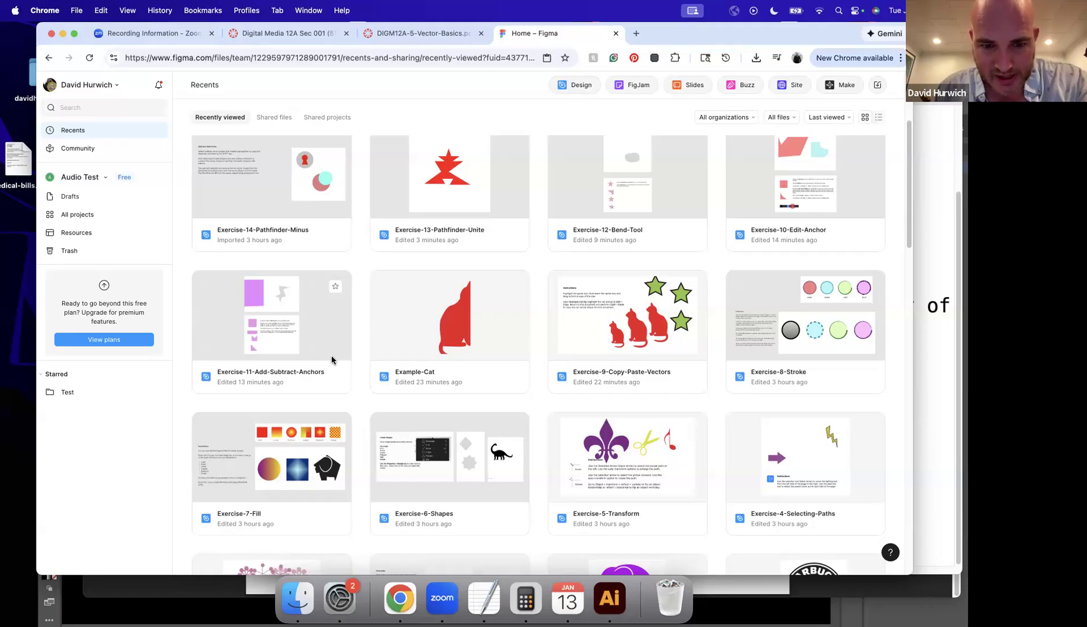
scroll(331, 359, "down", 3)
scroll(331, 360, "down", 3)
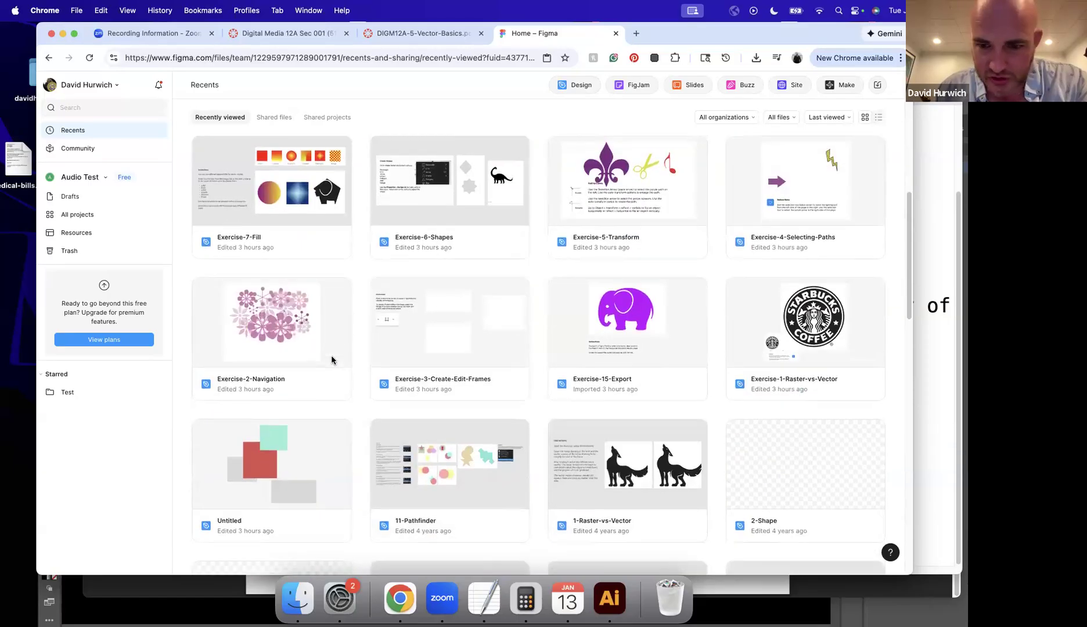
double_click(675, 230)
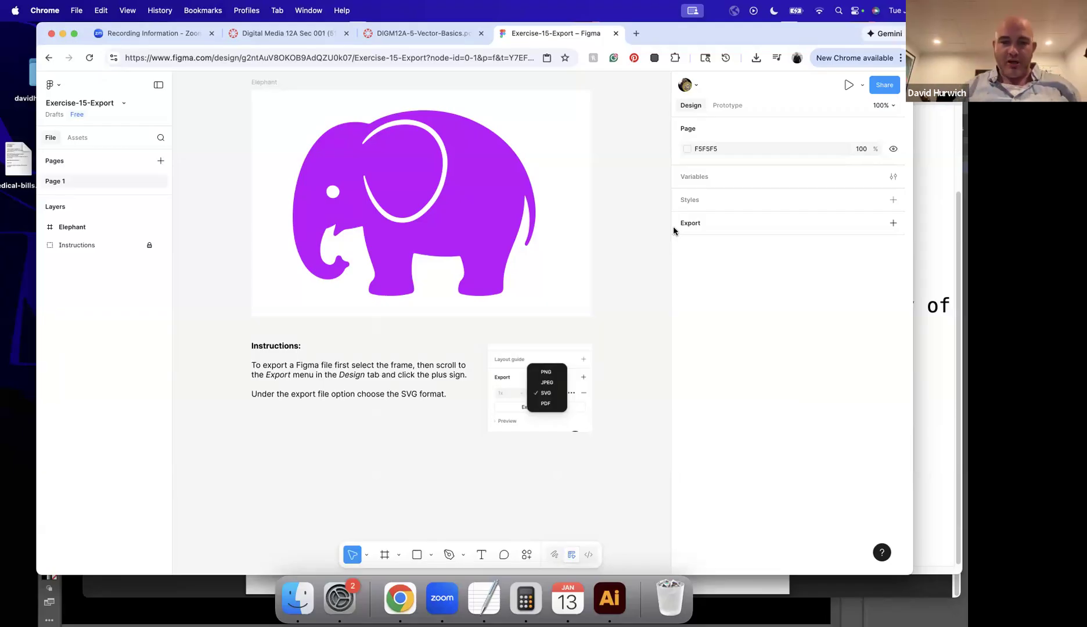
scroll(610, 279, "up", 2)
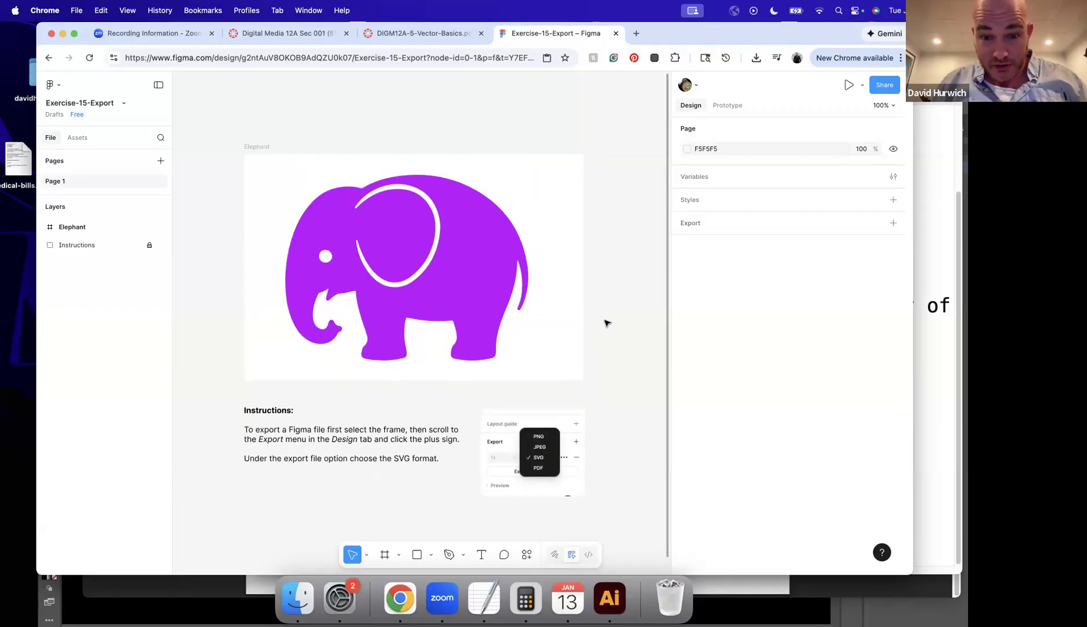
Switch to the TextEdit notes and add a ".fig" line below the Bezier Handles definition.
left_click(494, 610)
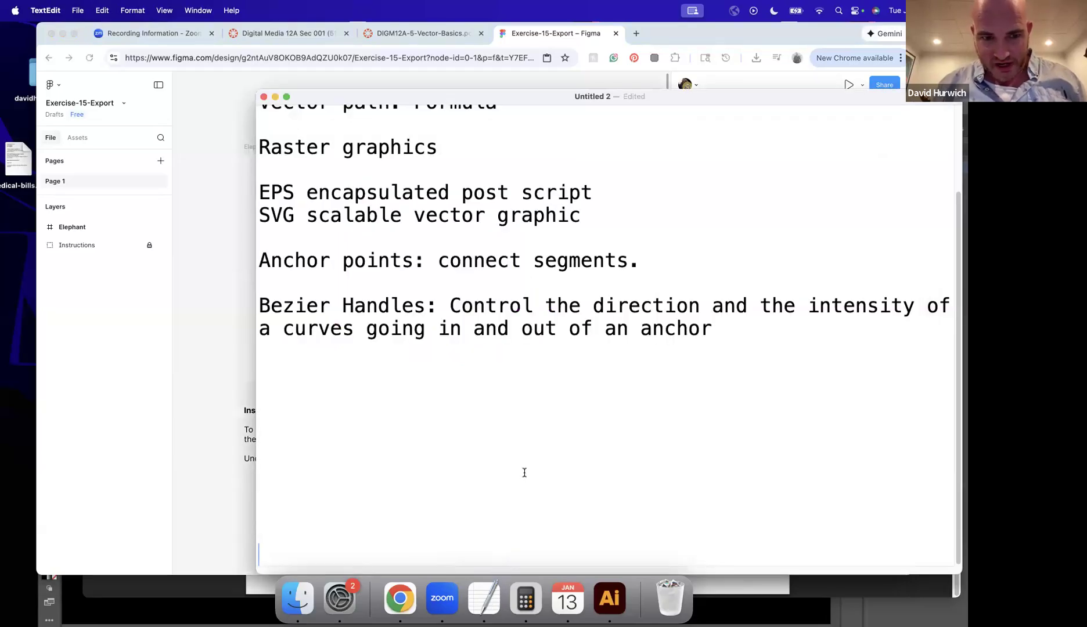
scroll(524, 473, "down", 1)
left_click(319, 355)
type(".fig")
key("Return")
key("Return")
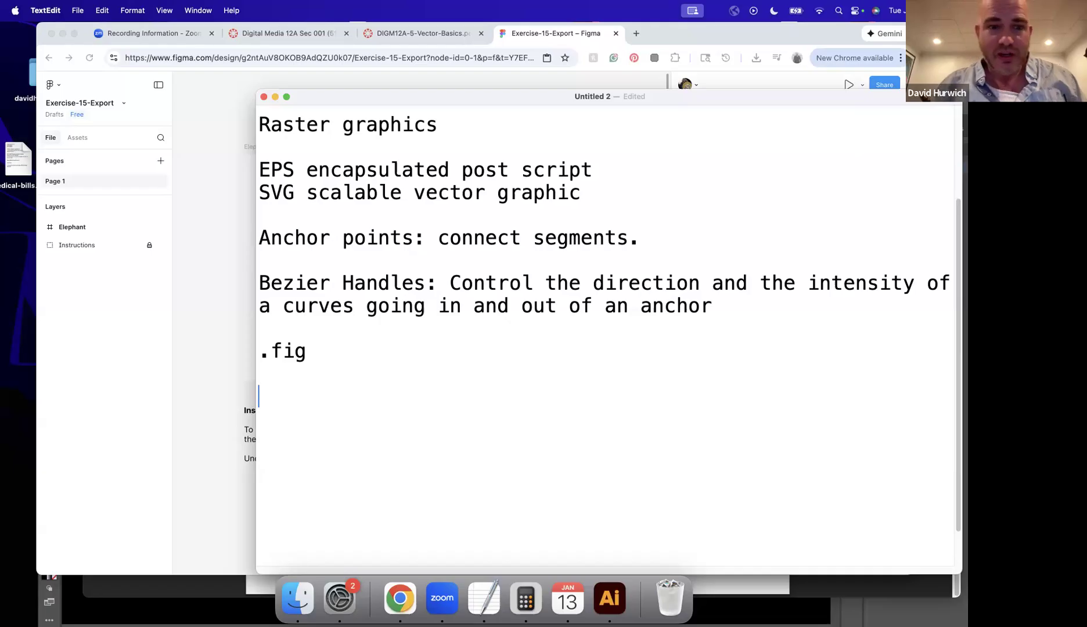
Switch back to Figma, select the Elephant frame and remove its existing SVG export setting.
left_click(215, 267)
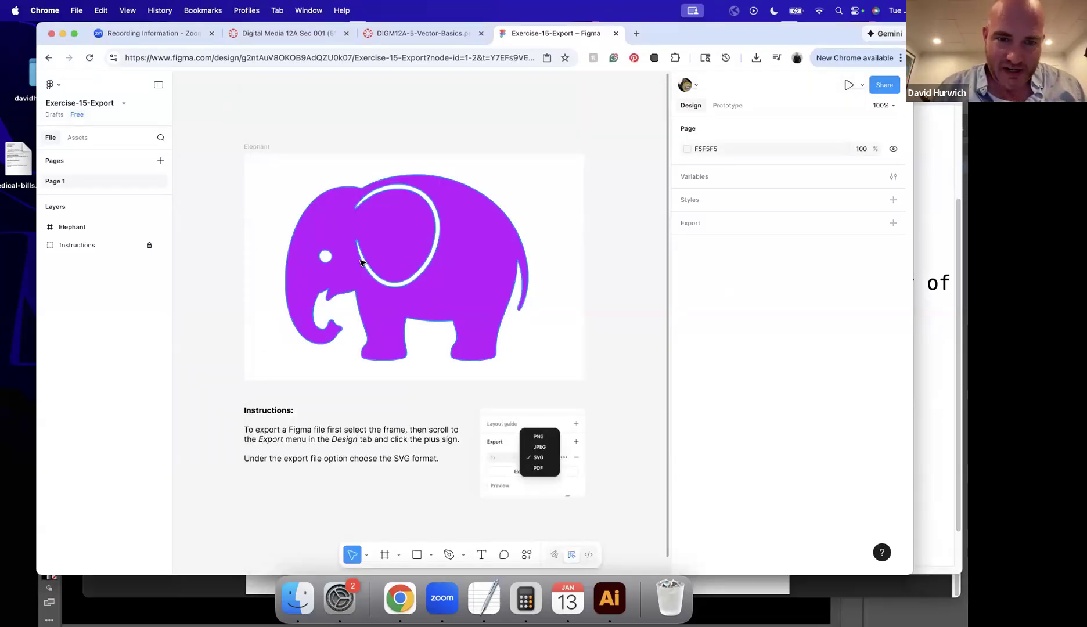
left_click(460, 220)
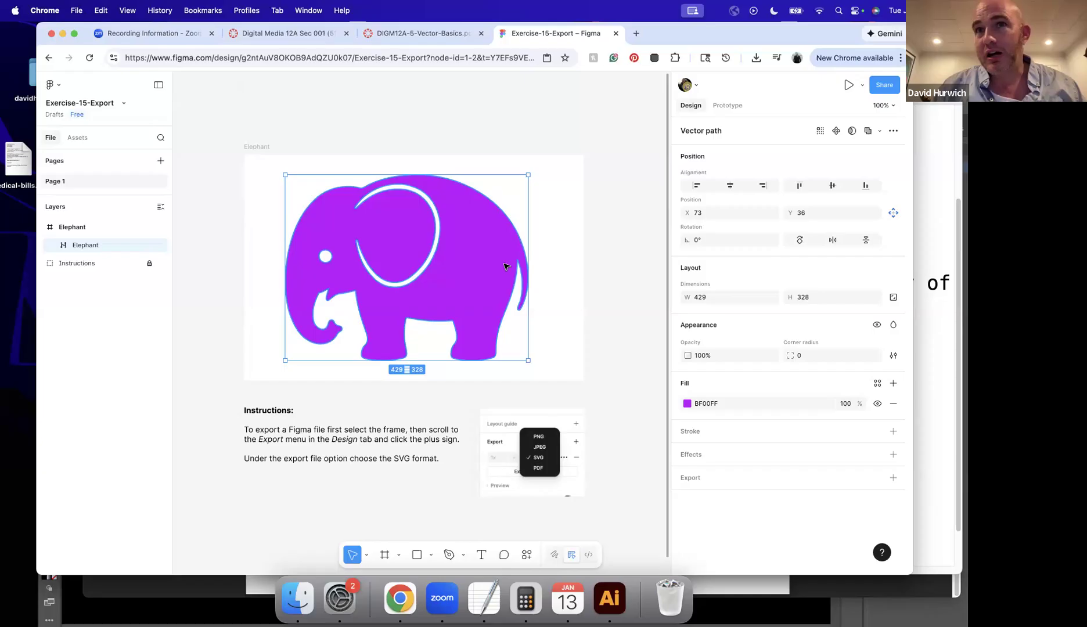
left_click(291, 151)
left_click(267, 149)
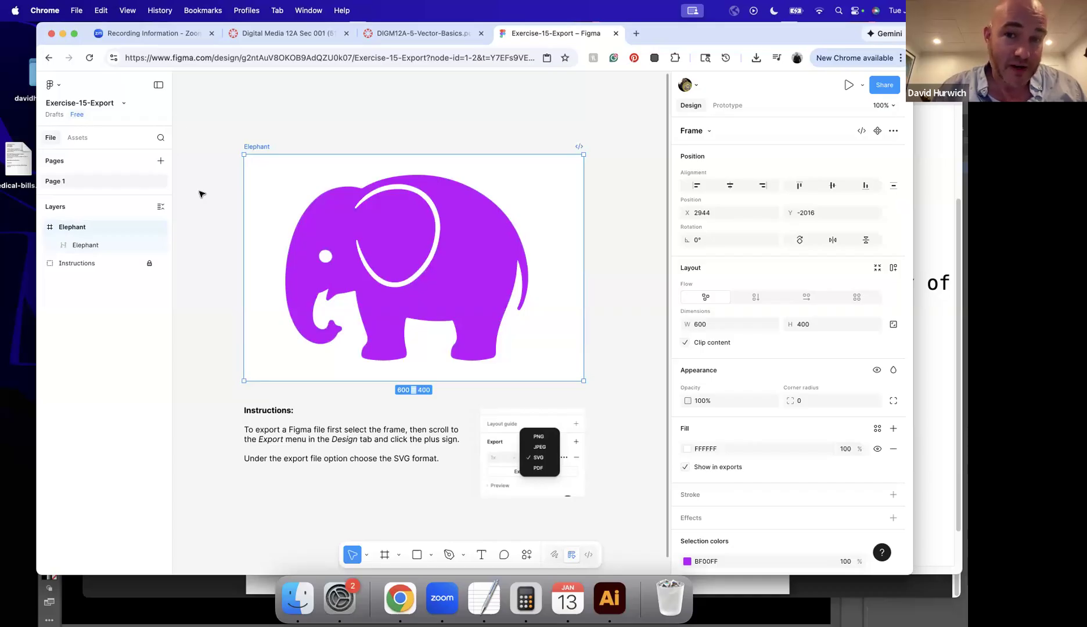
left_click(266, 138)
left_click(258, 148)
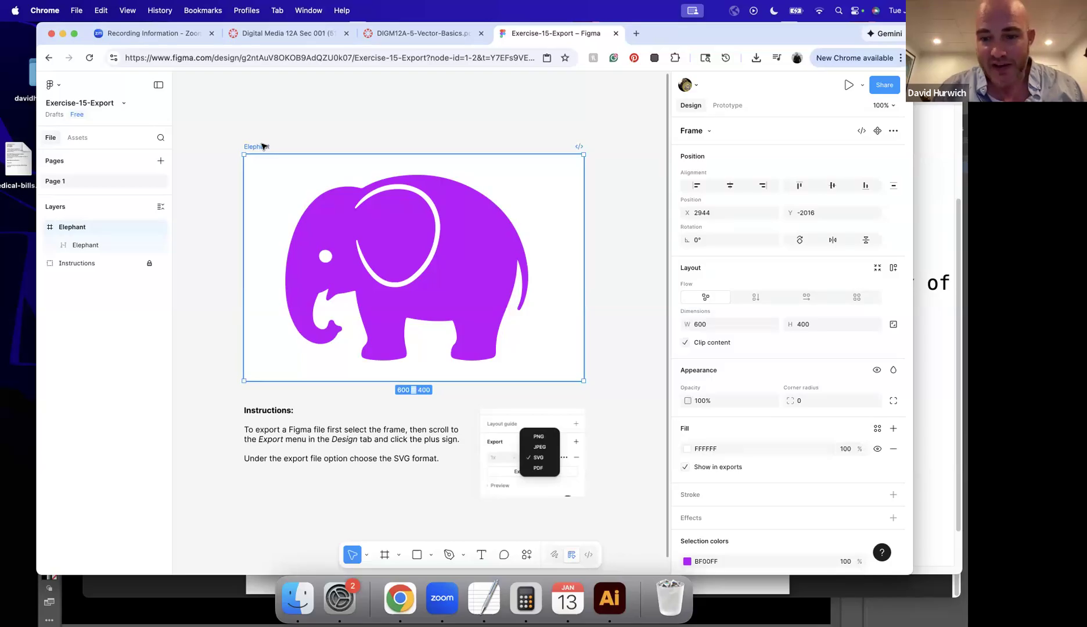
scroll(795, 354, "down", 5)
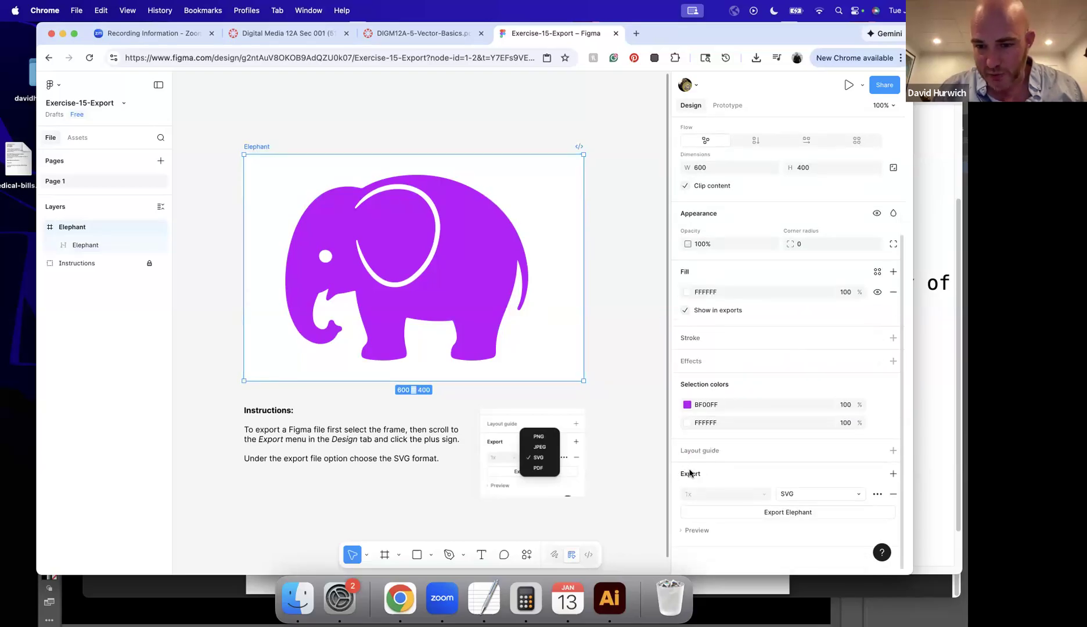
left_click(892, 494)
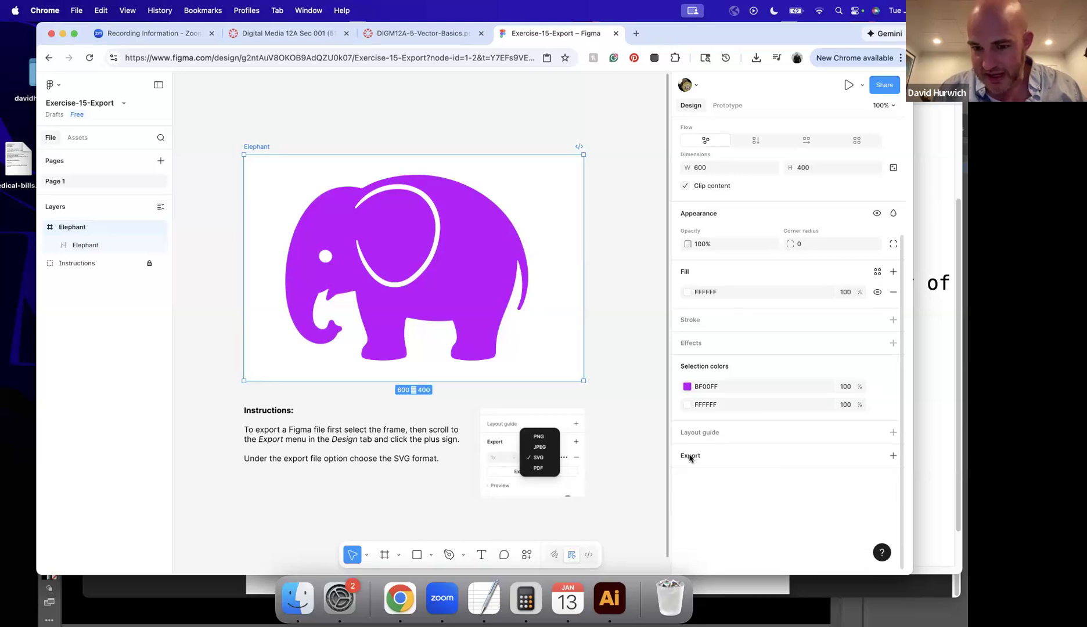
Add a new export setting to the Elephant frame and set its format to SVG.
left_click(893, 456)
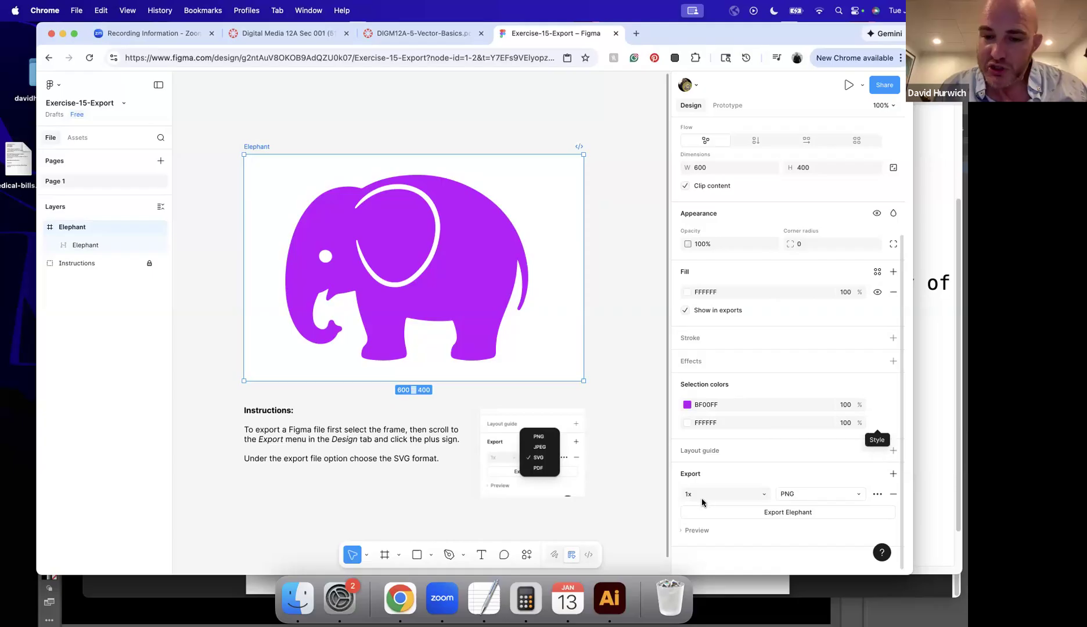
left_click(809, 494)
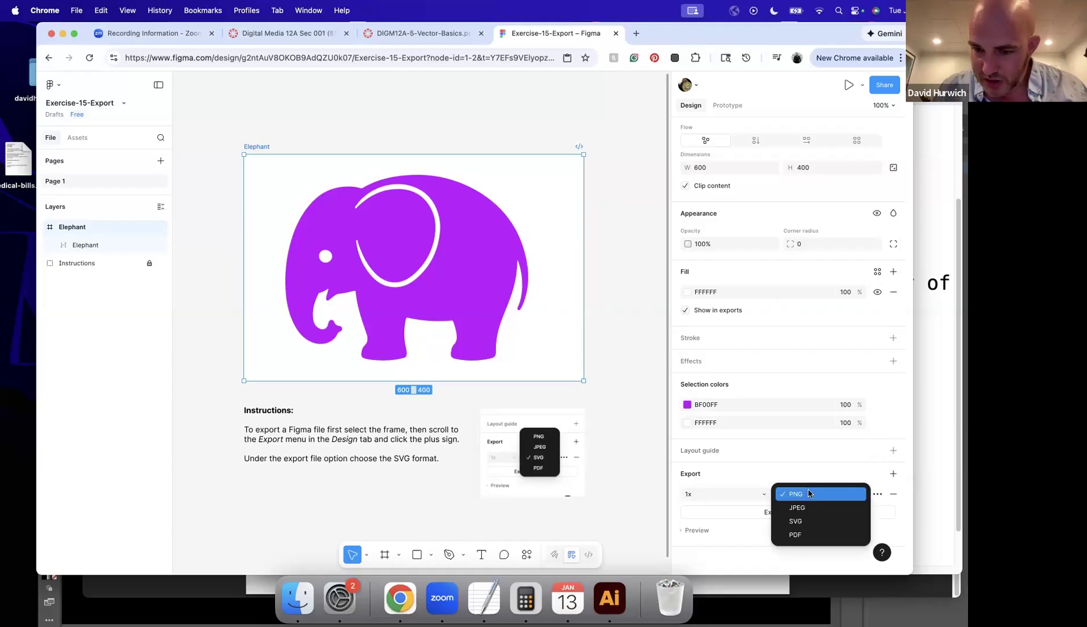
left_click(809, 521)
Highlight the "SVG scalable vector graphic" line in the TextEdit notes and return to Figma.
left_click(483, 598)
scroll(418, 340, "up", 5)
left_click_drag(581, 319, 244, 315)
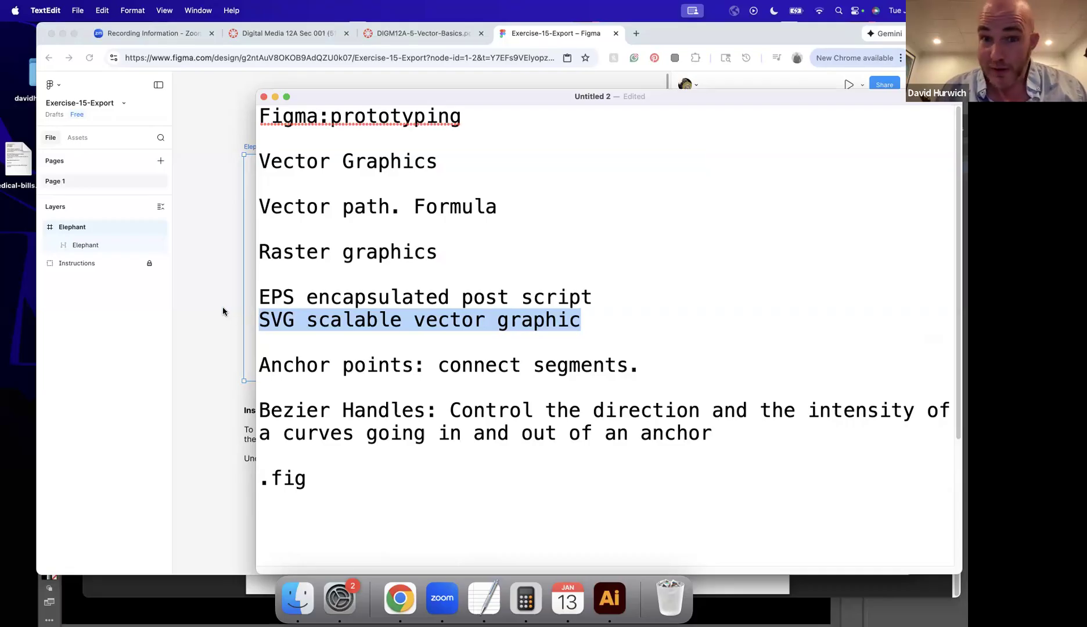
left_click(223, 308)
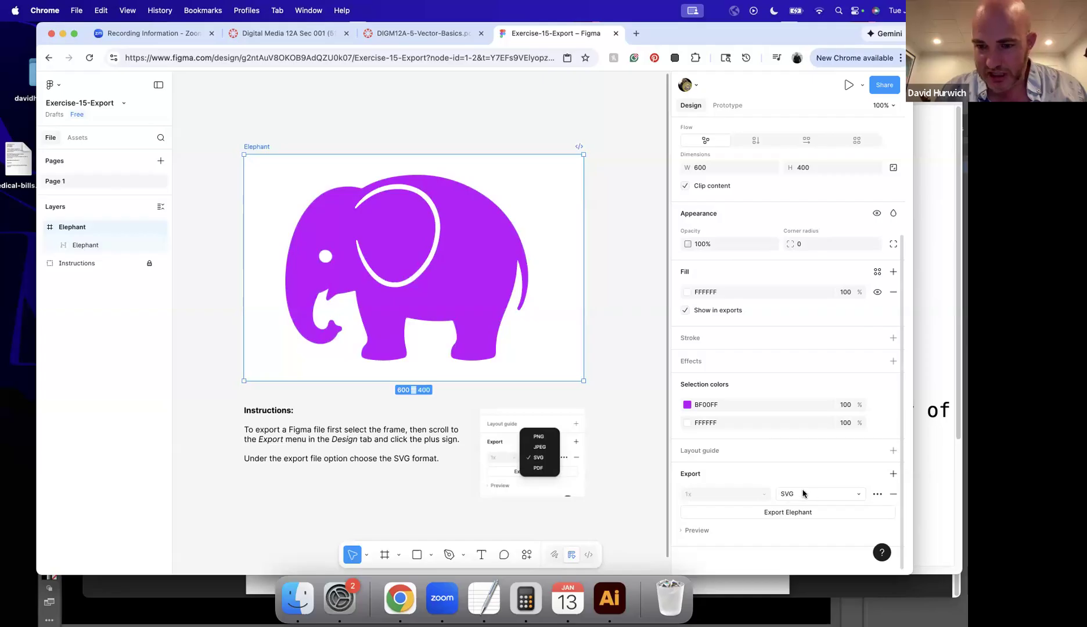
Export the Elephant frame as SVG and preview Elephant.svg in the Finder Downloads folder.
left_click(774, 513)
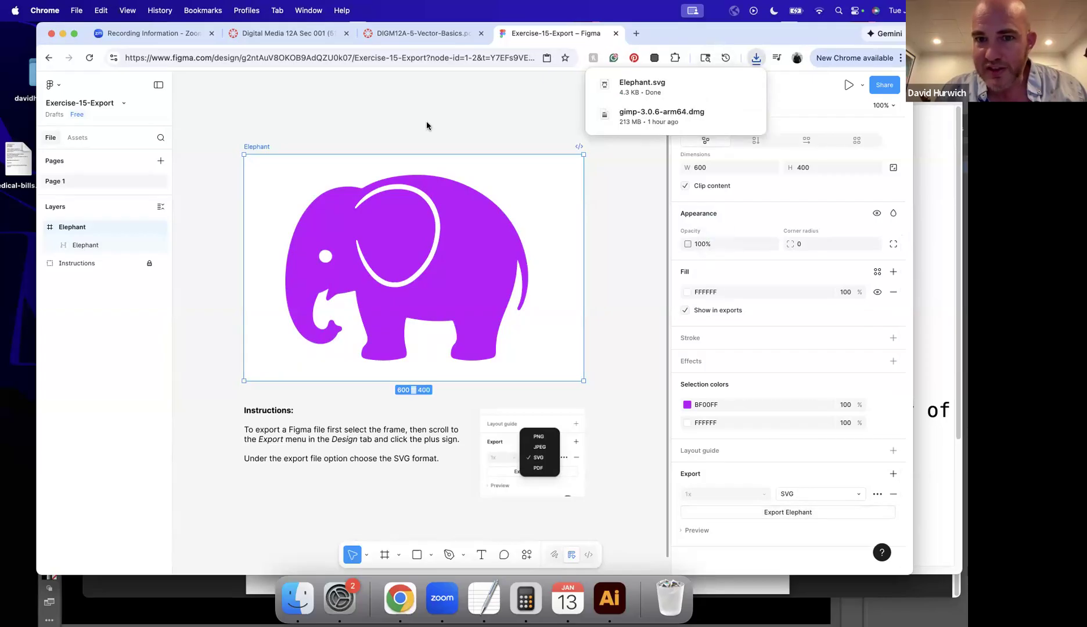
left_click(298, 598)
left_click(376, 247)
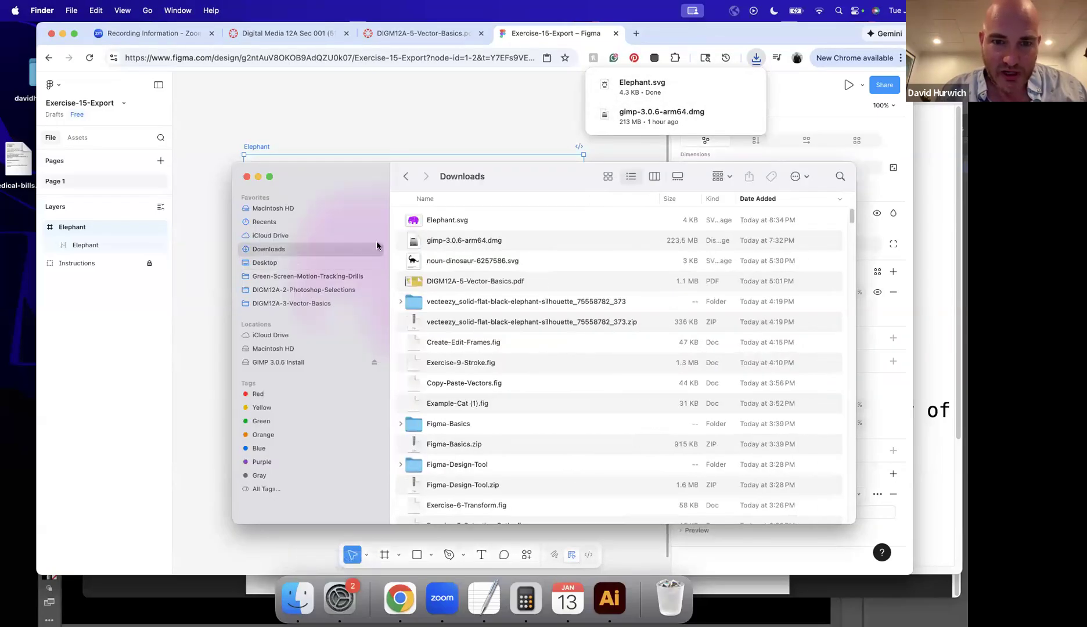
left_click(458, 220)
key("space")
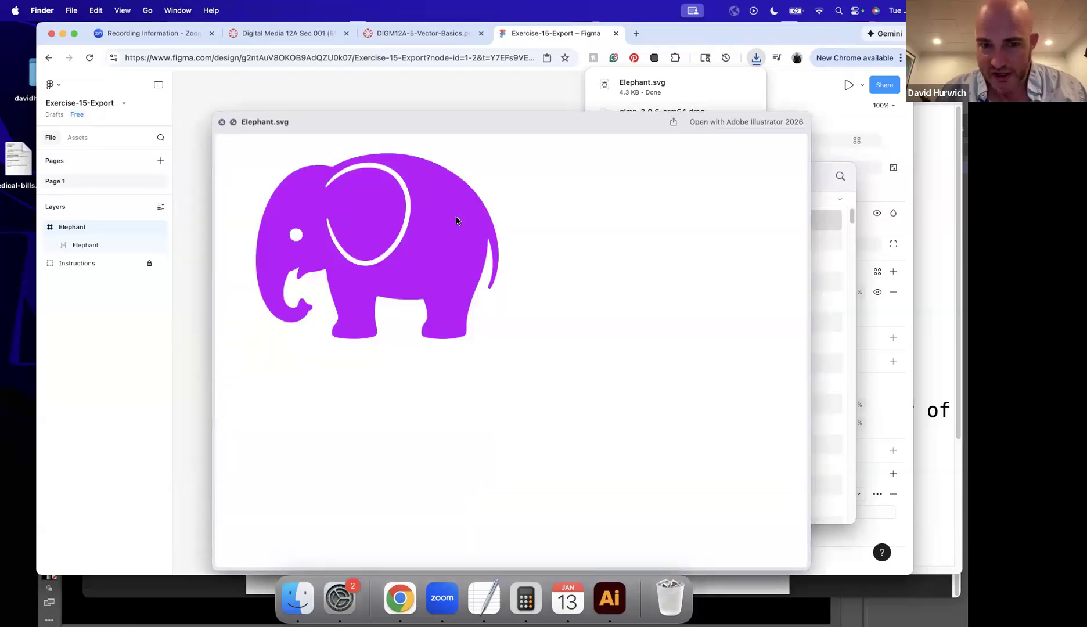
key("space")
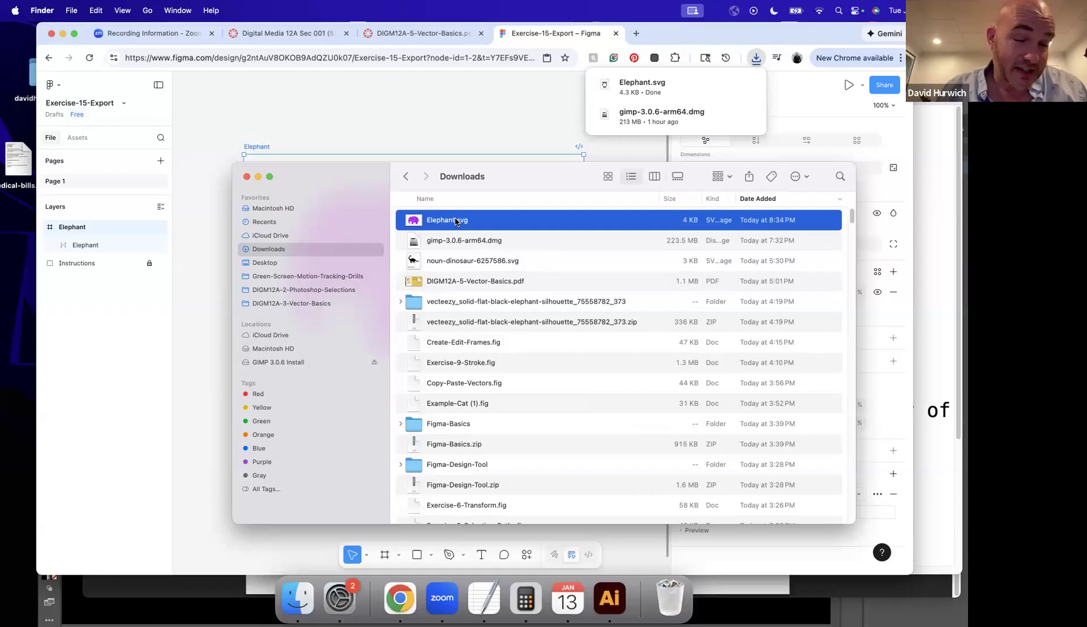
Switch to Adobe Illustrator and close the open black elephant document without saving it.
left_click(624, 607)
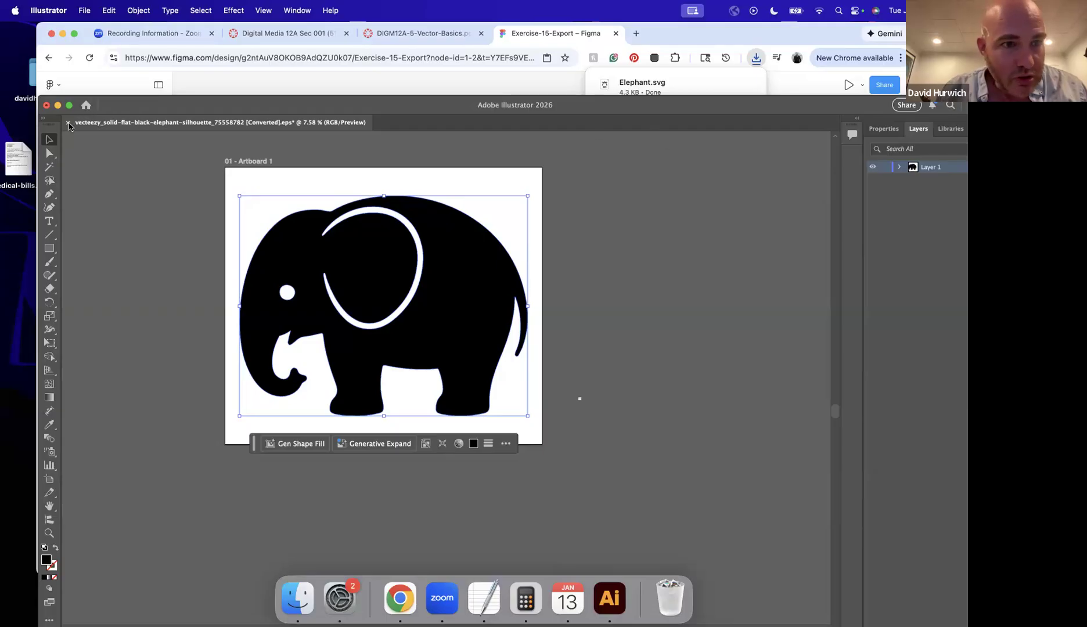
left_click(68, 123)
left_click(517, 407)
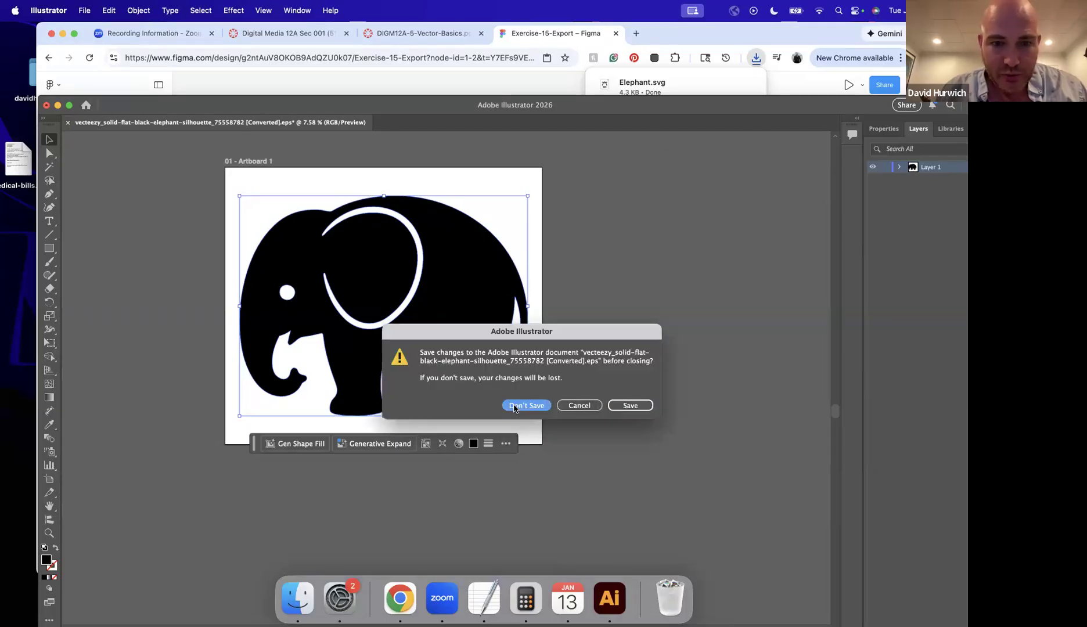
Open Elephant.svg from the Downloads folder in Illustrator.
left_click(80, 11)
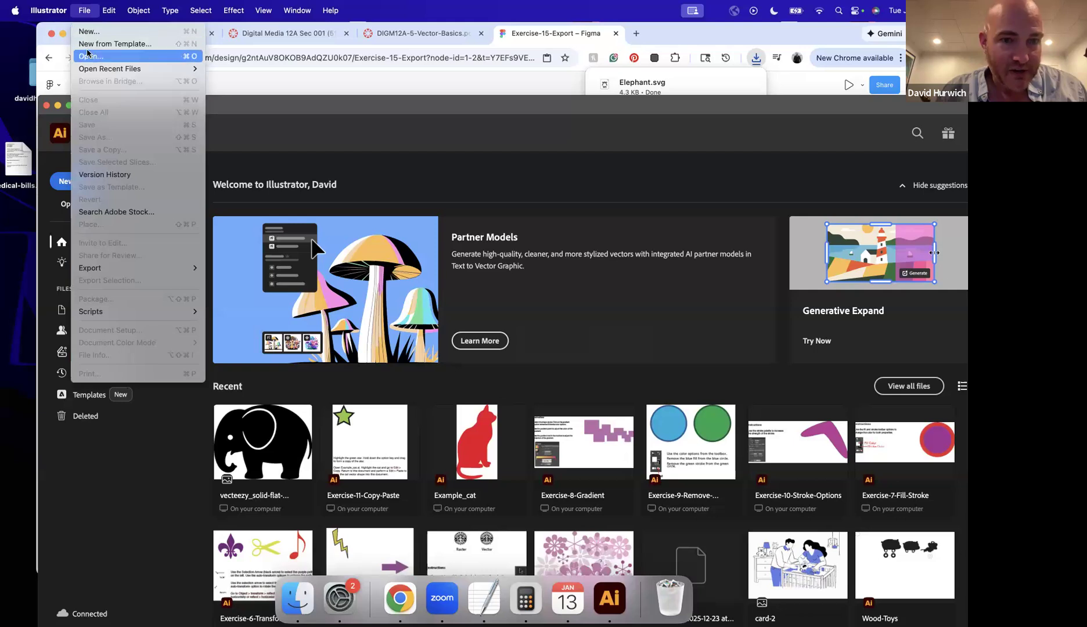
left_click(88, 53)
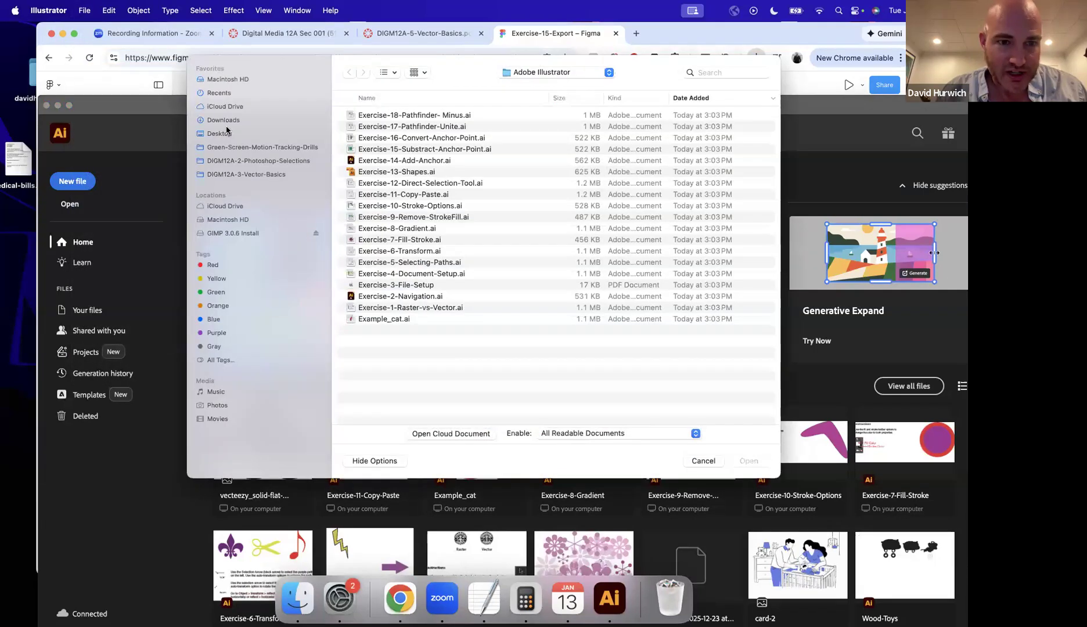
left_click(236, 125)
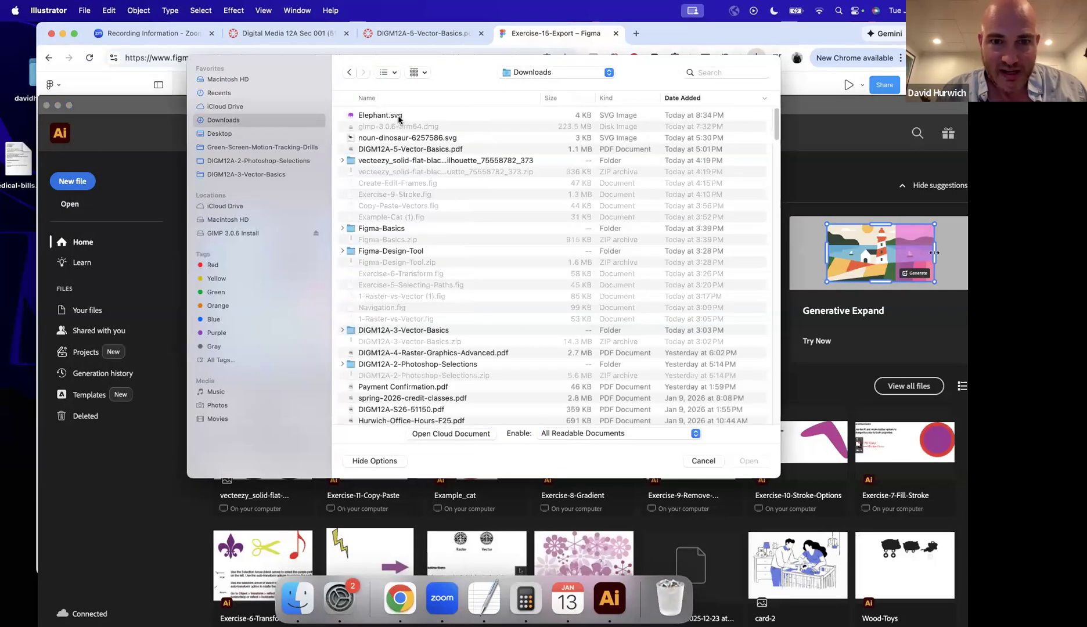
double_click(400, 115)
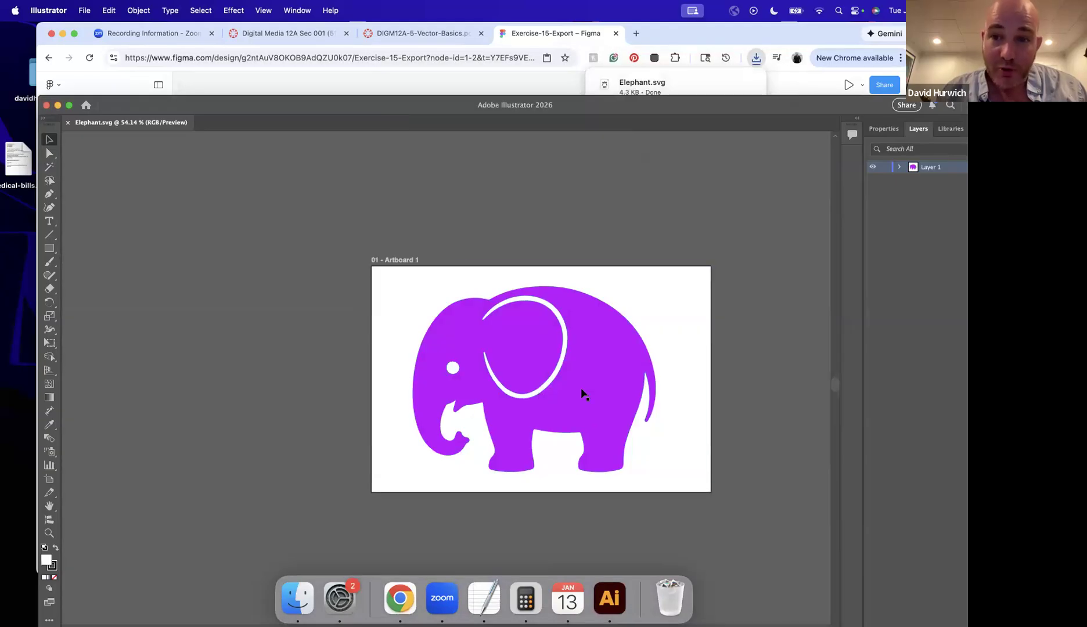
Switch back to Figma and add a PNG export setting at 4x scale to the elephant vector path.
left_click(456, 90)
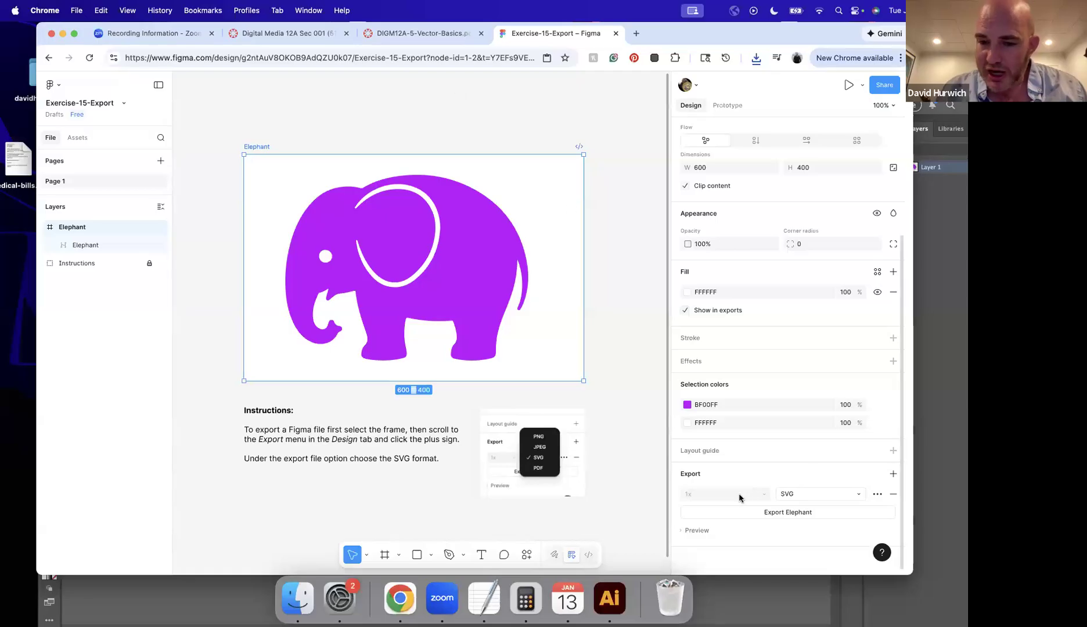
left_click(457, 259)
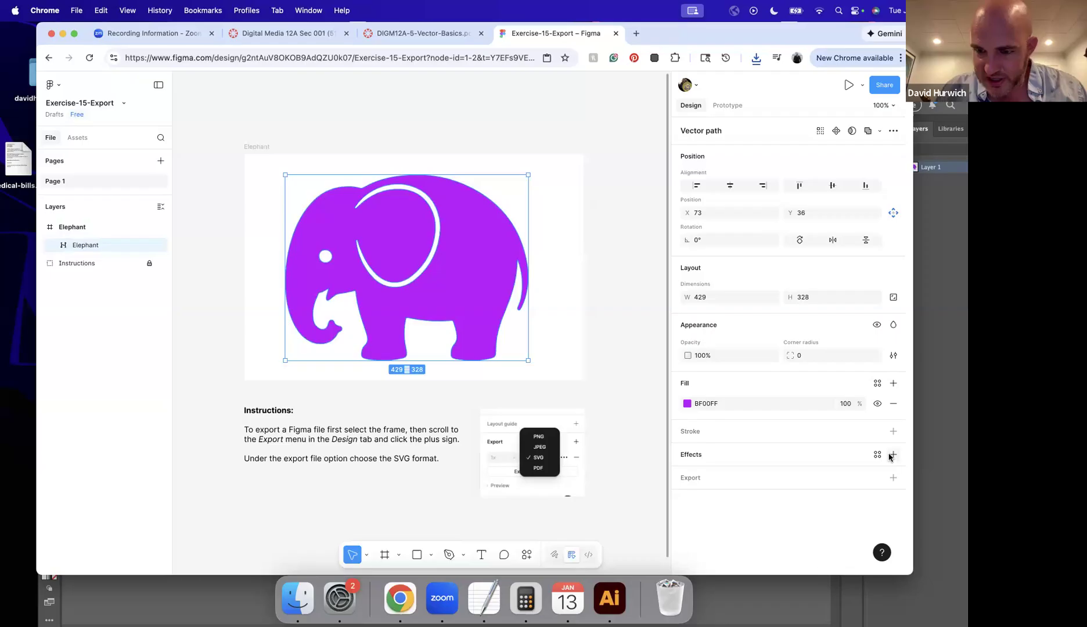
left_click(892, 477)
left_click(701, 499)
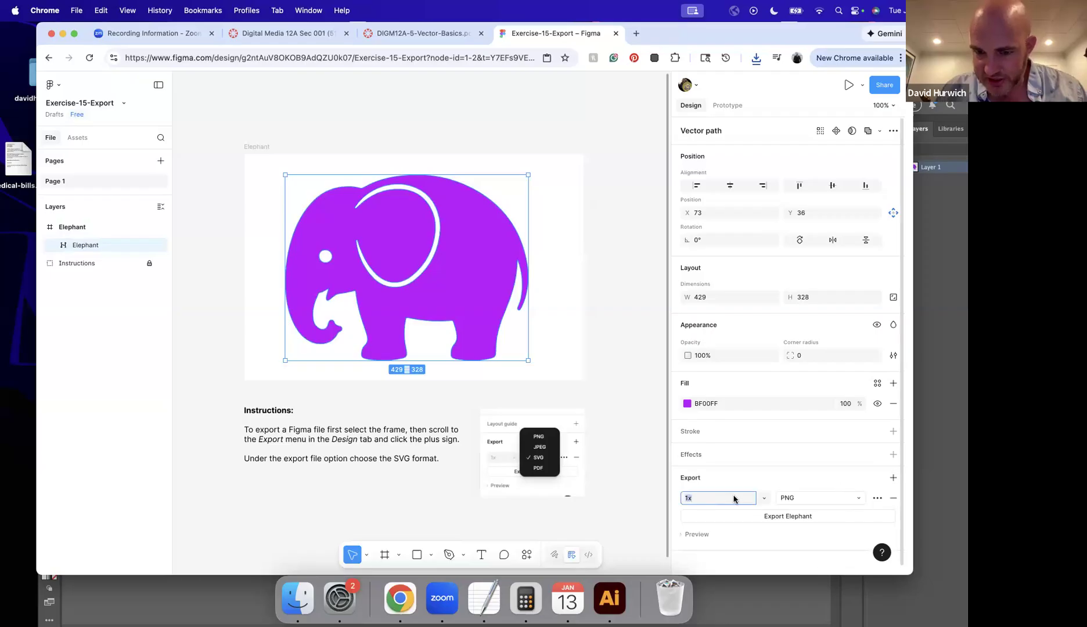
left_click(763, 498)
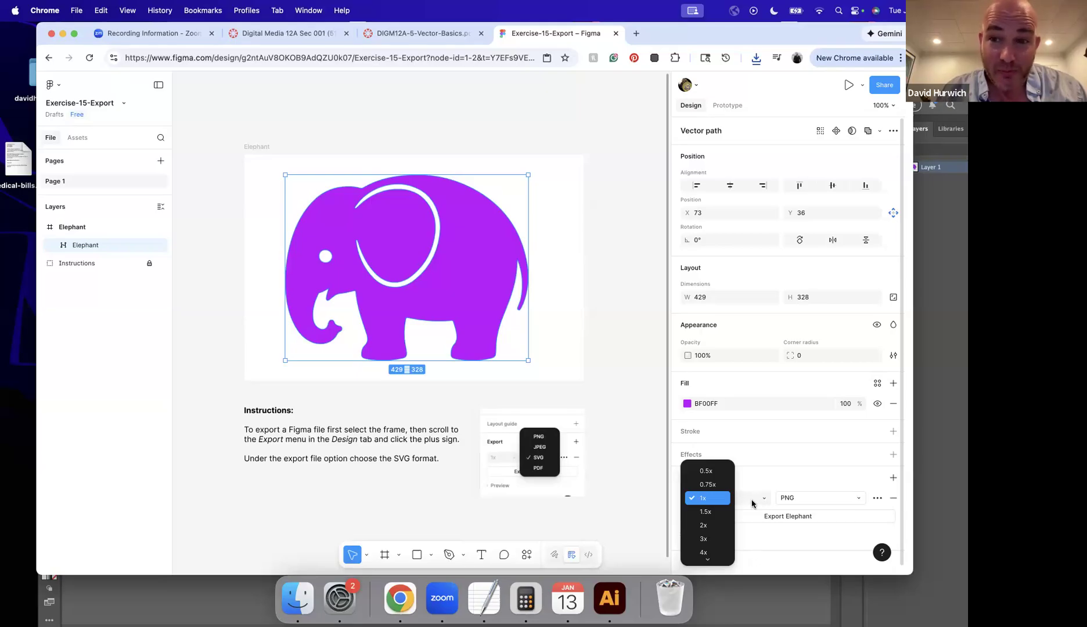
mouse_move(703, 558)
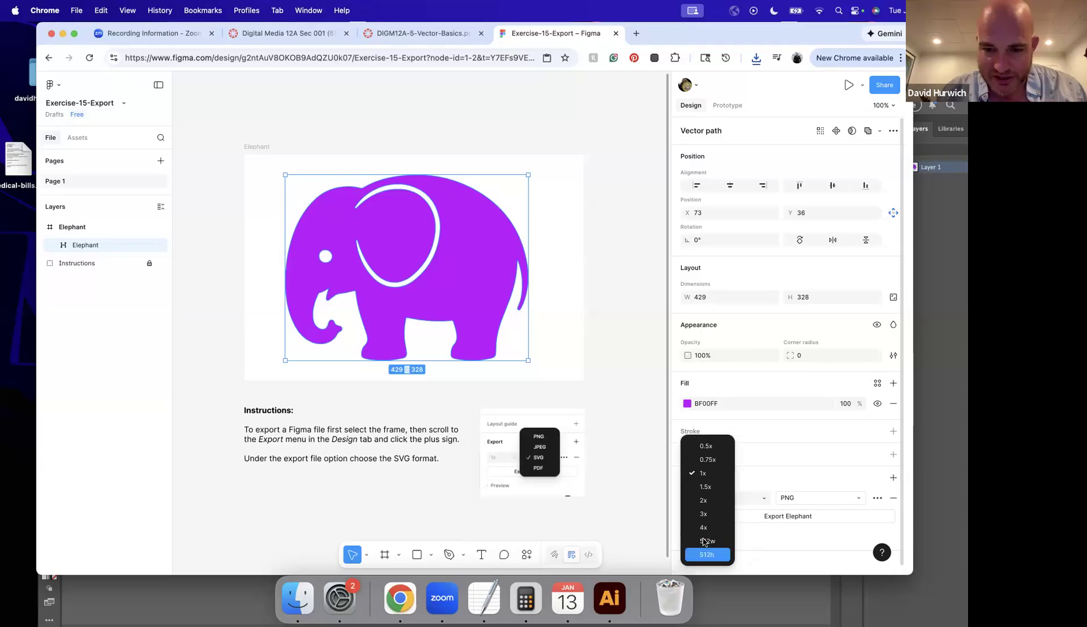
left_click(704, 527)
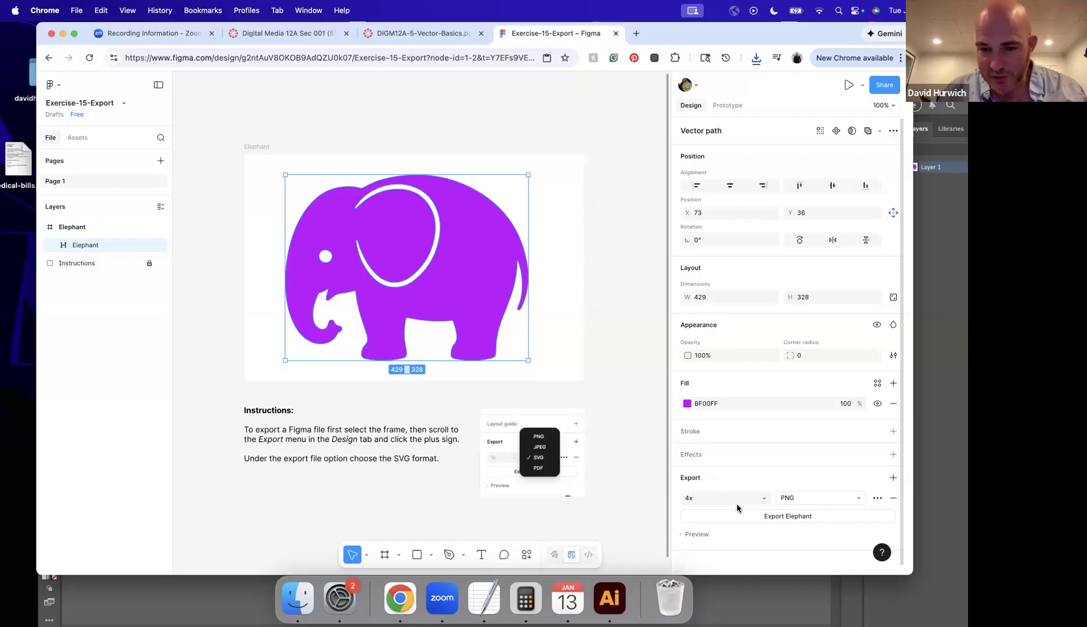
Set the elephant path's PNG export scale to 1x and add a drop shadow effect to the path.
left_click(763, 497)
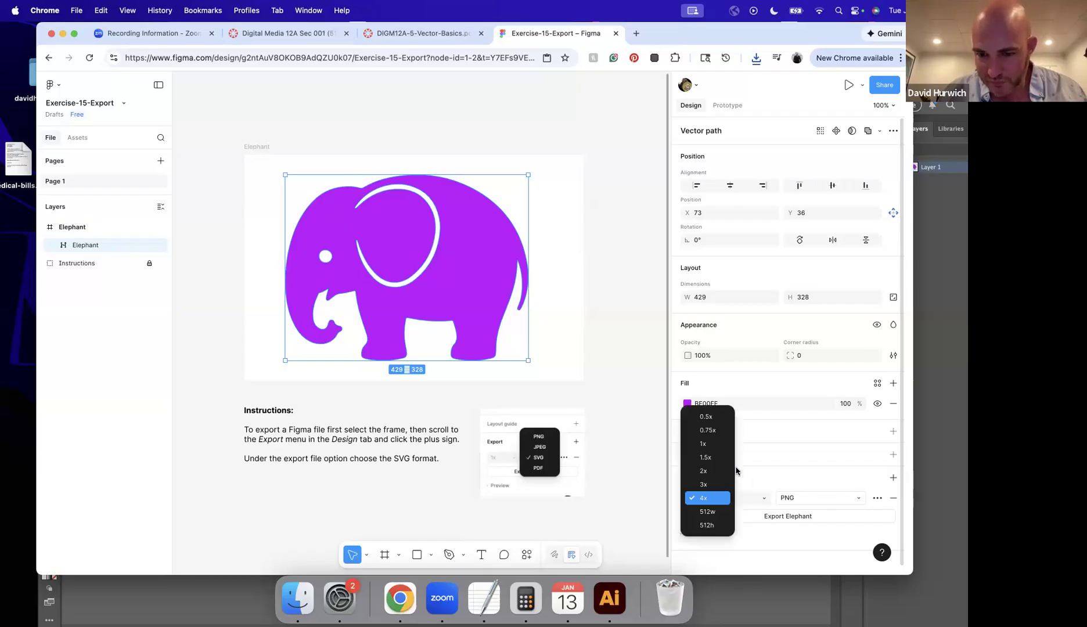
left_click(730, 443)
left_click(756, 455)
left_click(766, 497)
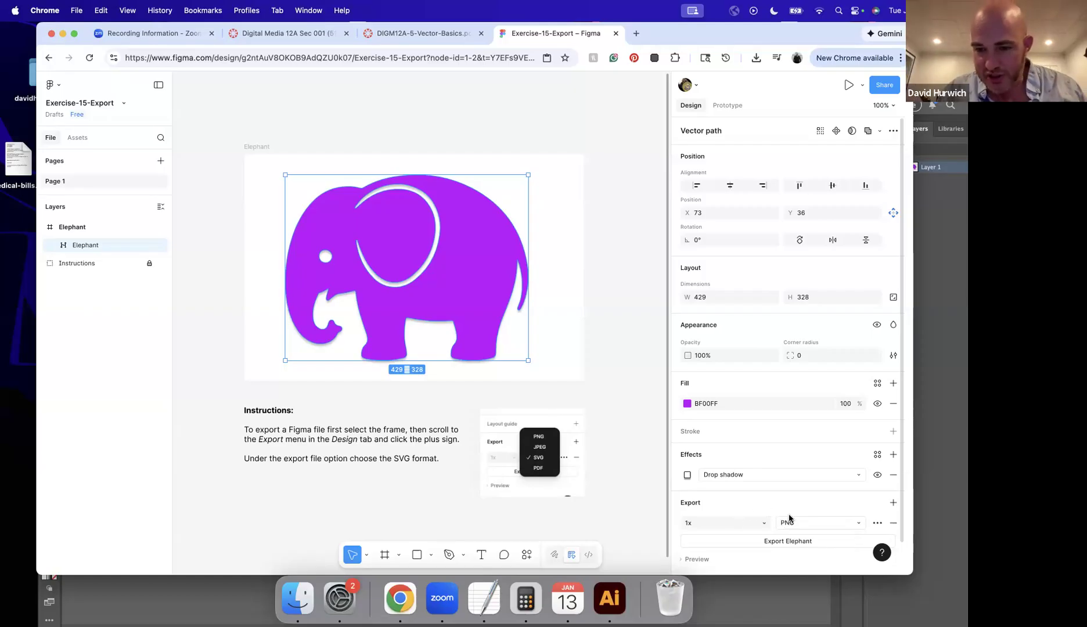
Keep PNG as the export format for the elephant path and export it at 1x.
left_click(813, 522)
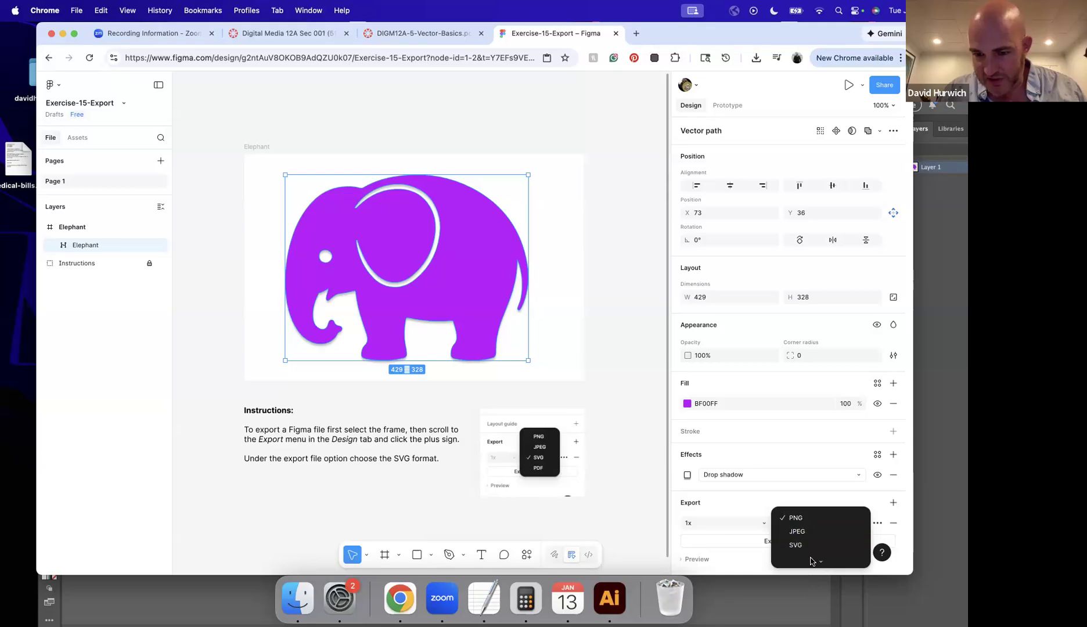
left_click(805, 516)
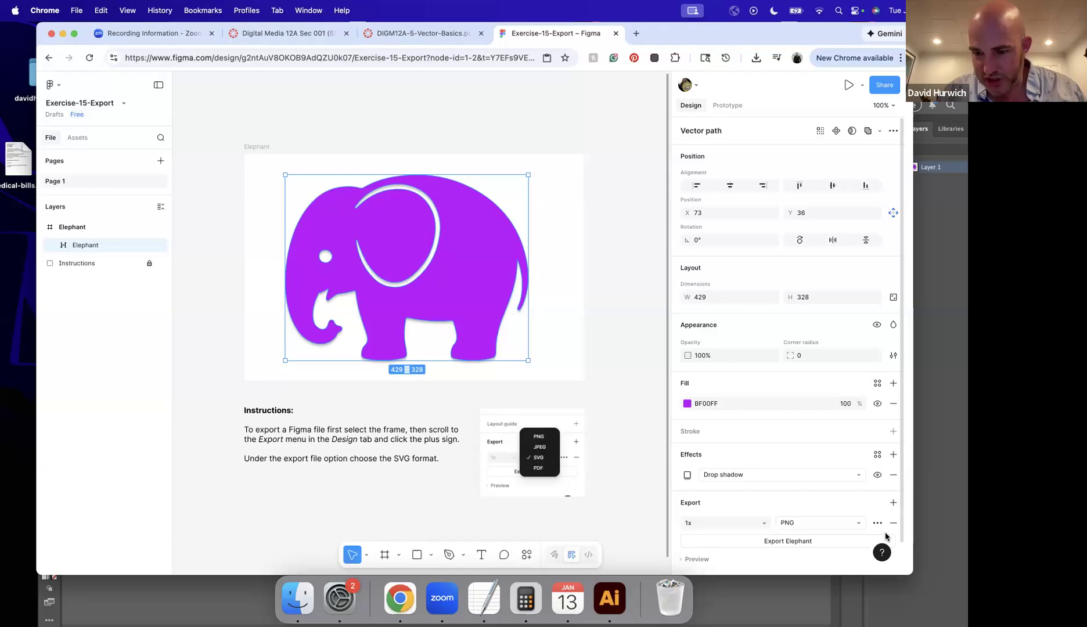
scroll(801, 503, "down", 1)
left_click(772, 512)
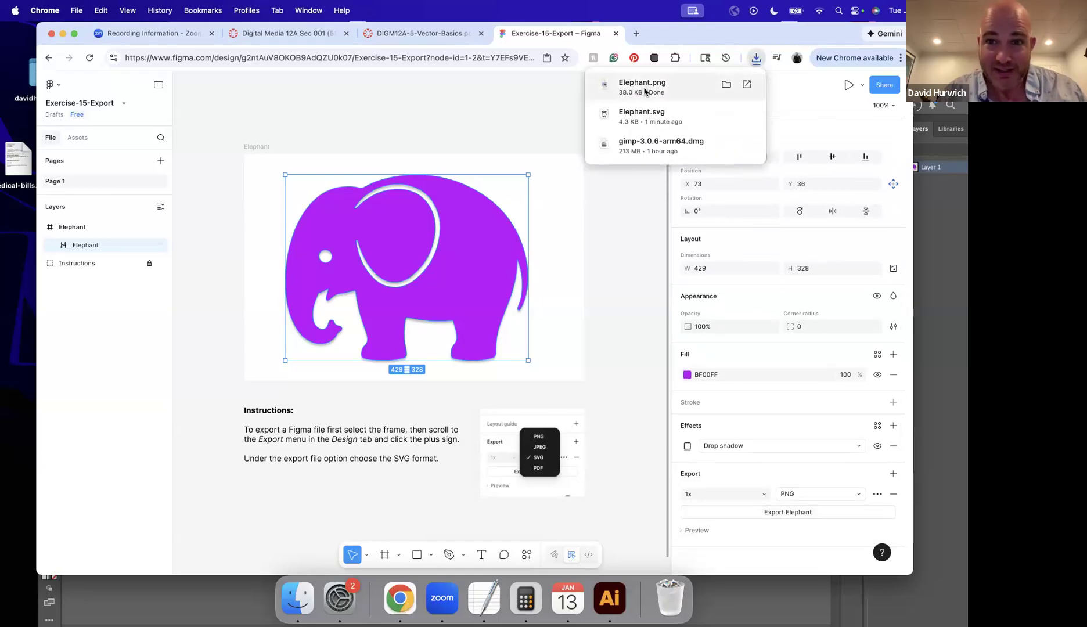
Load Photopea in a new browser tab and open Elephant.png from the Downloads folder.
left_click(636, 34)
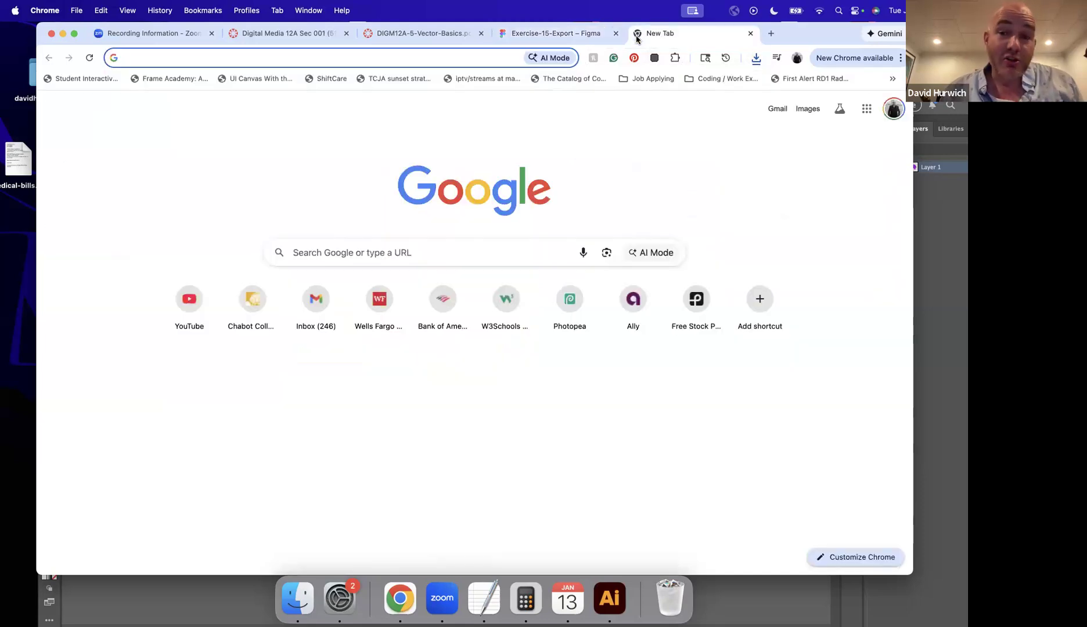
type("pho")
key("Return")
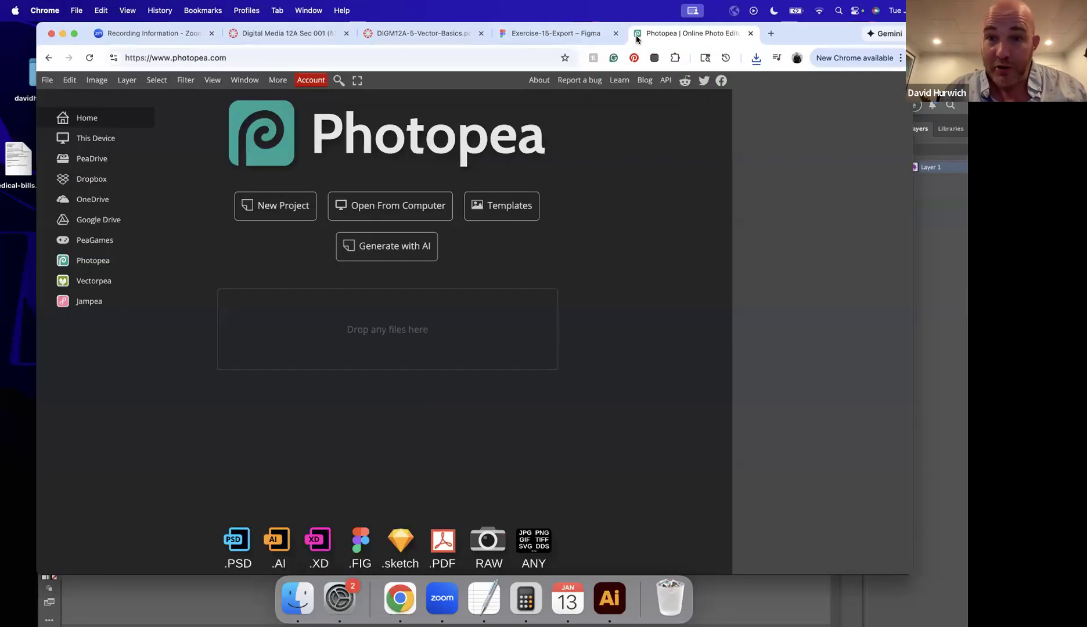
left_click(46, 80)
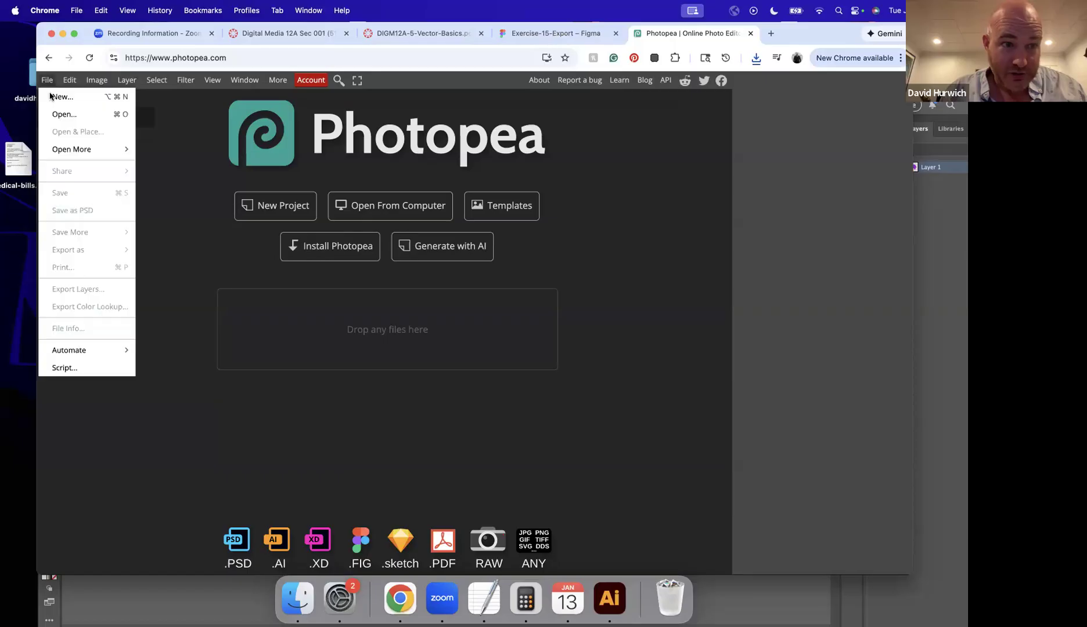
left_click(58, 111)
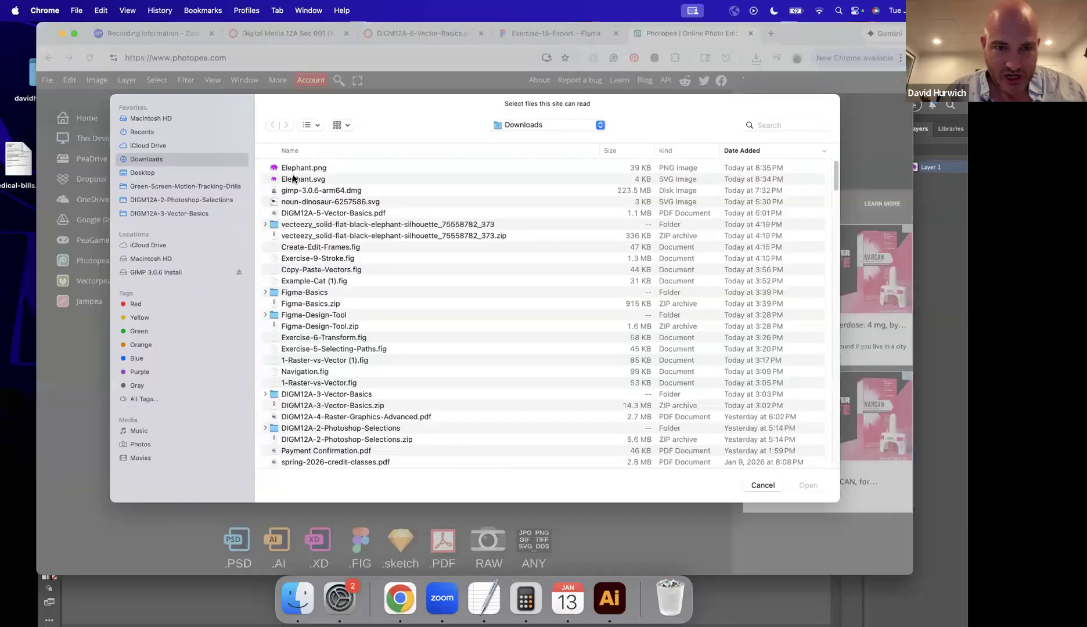
double_click(297, 169)
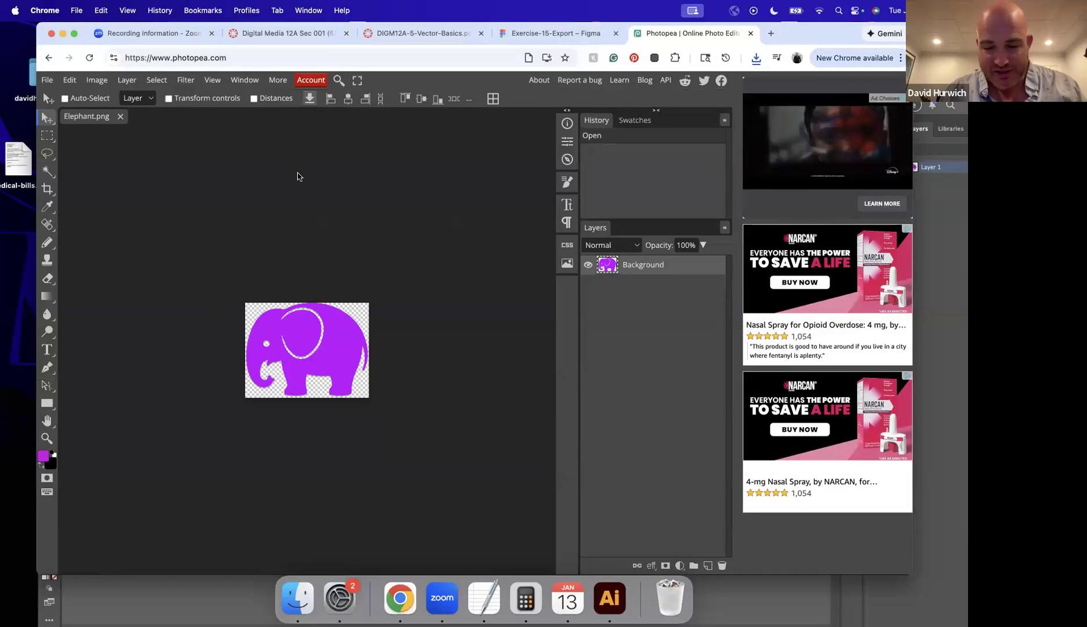
Examine the pixelated edges of the elephant's ear up close, then return to a view of the whole elephant.
key("super+equal")
key("super+equal")
key("super+equal")
key("super+equal")
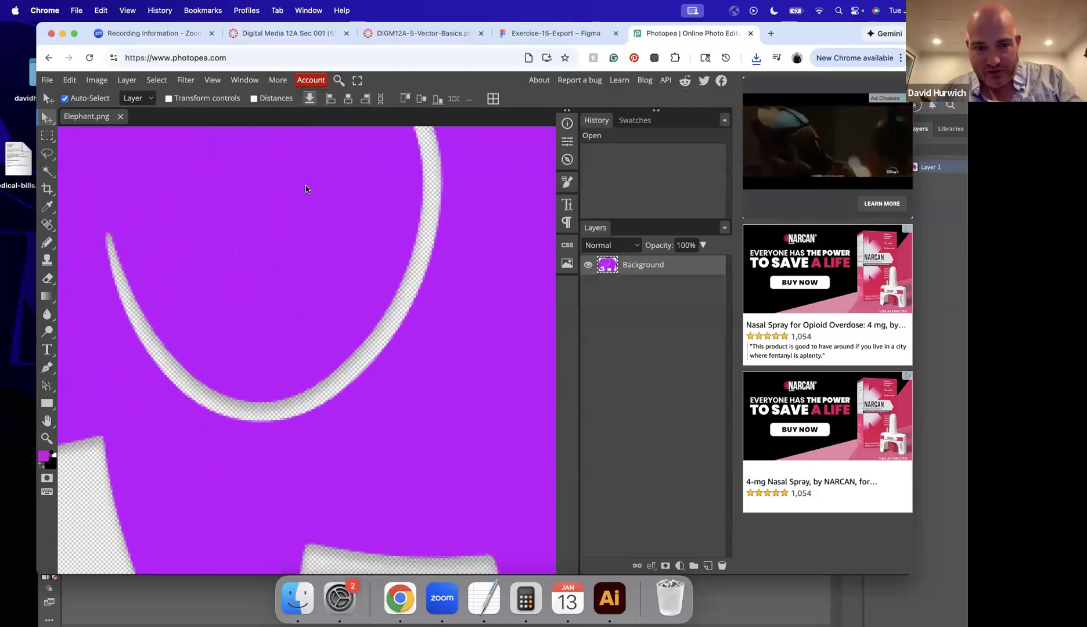
key("super+equal")
key("super+equal")
key("super+minus")
key("super+minus")
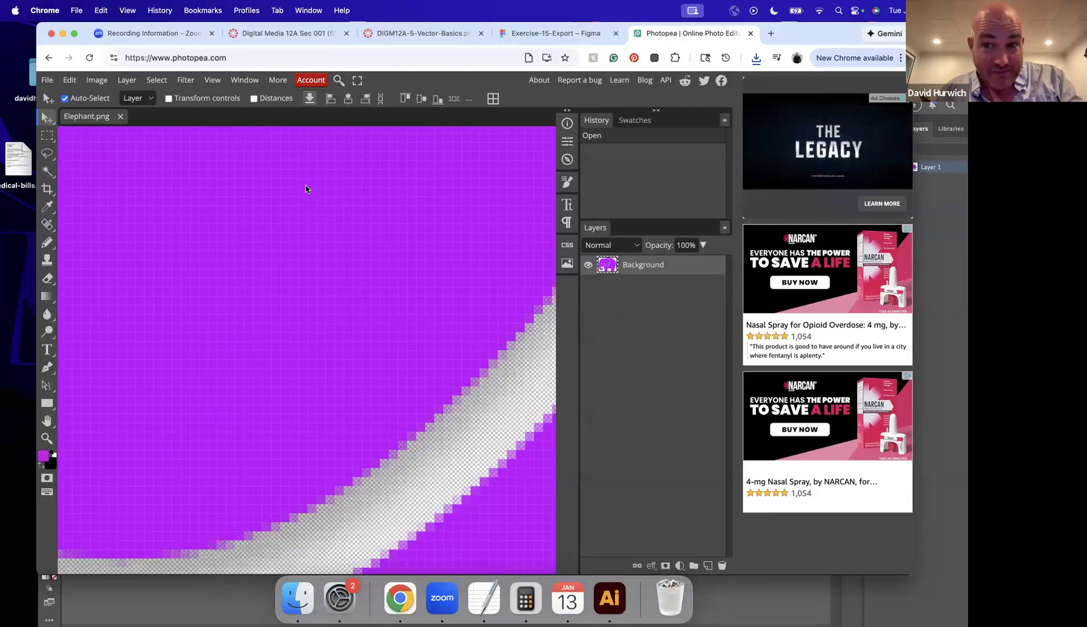
key("super+minus")
key("super+minus")
key("super+minus")
key("super+minus")
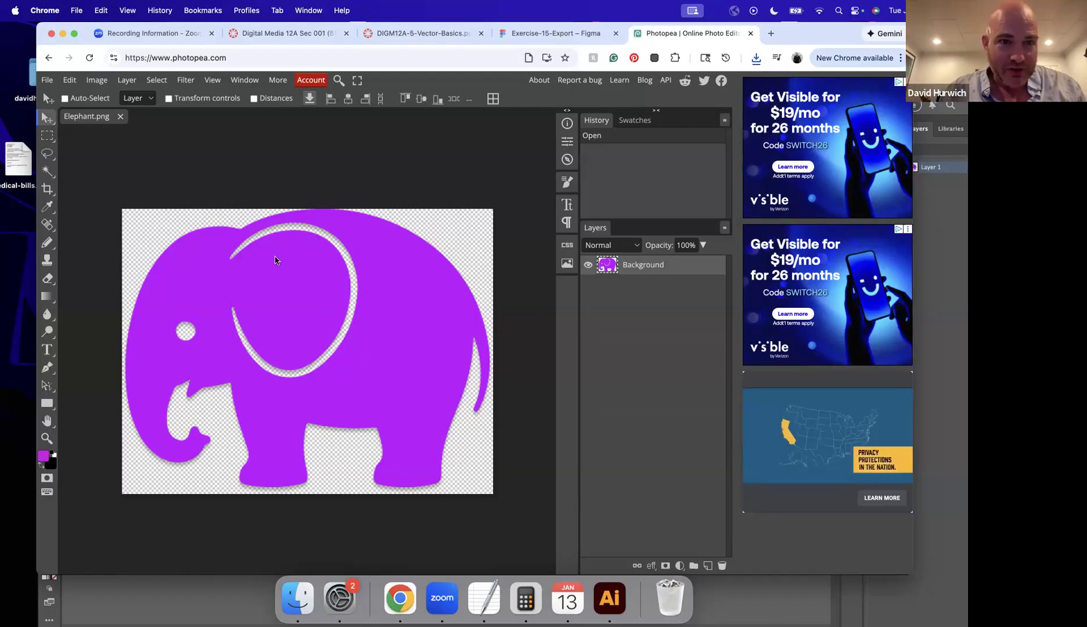
Apply an Oil Paint filter to the elephant with radius 7.6 px, cleanliness 7.2 px, scale 1.9 and shine 5.
left_click(185, 79)
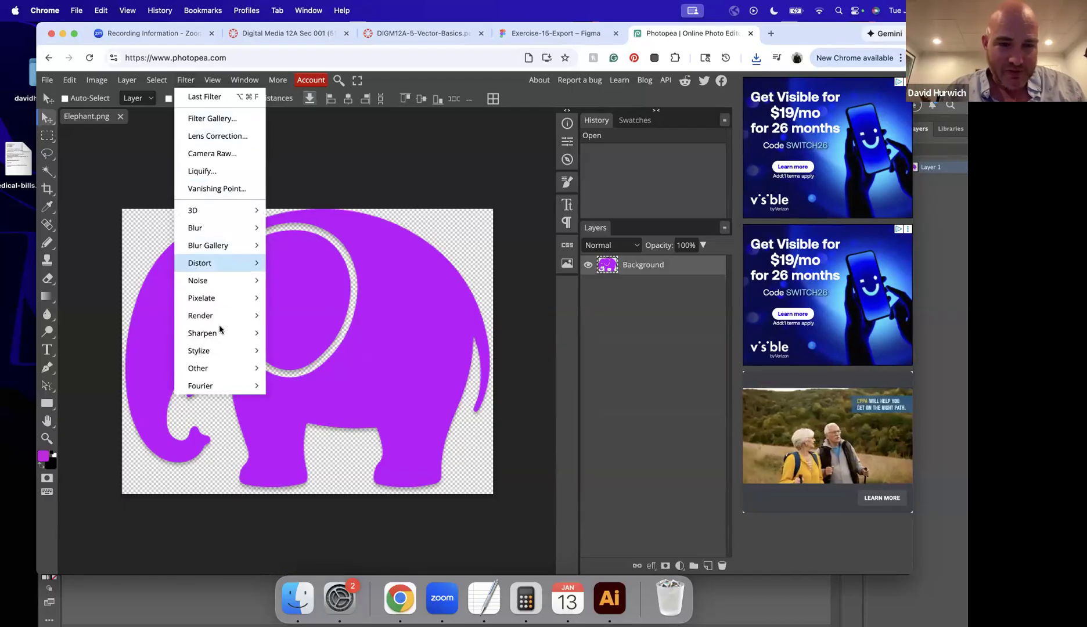
mouse_move(216, 305)
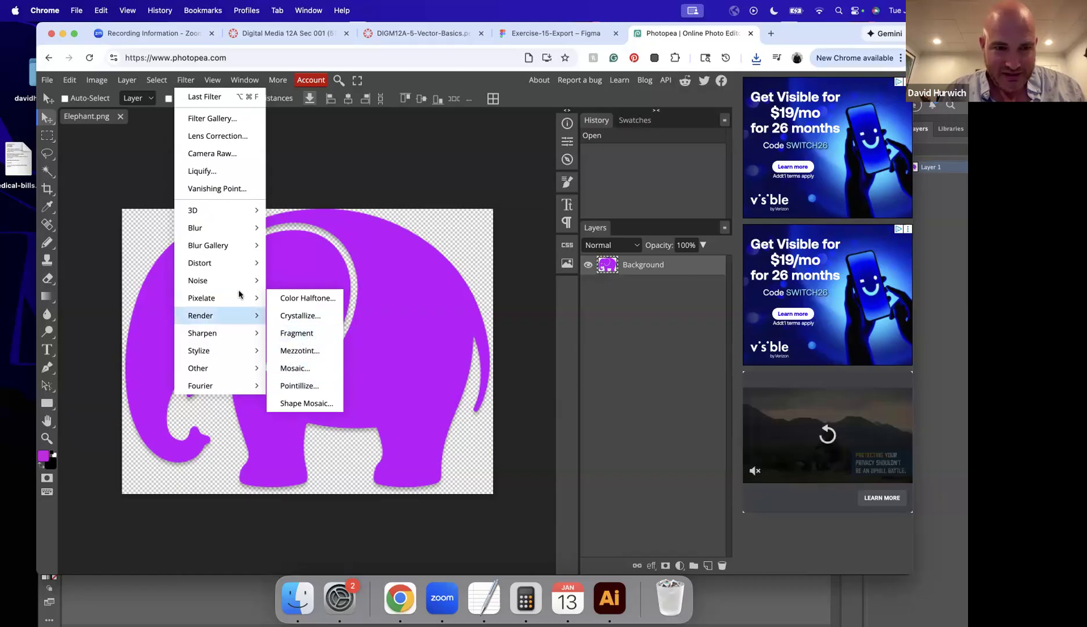
mouse_move(238, 263)
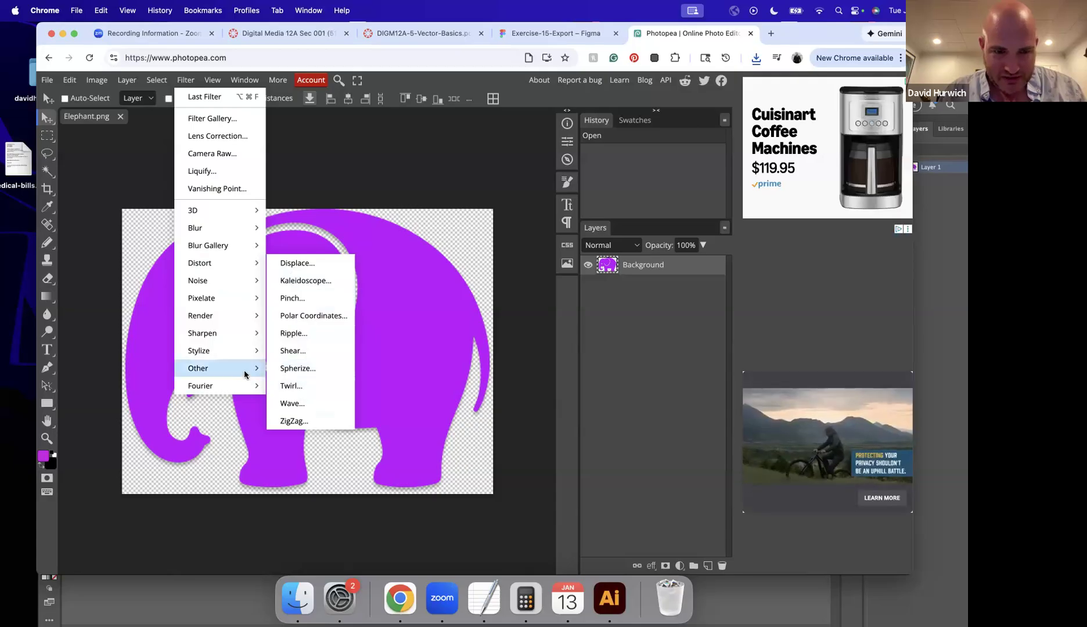
mouse_move(239, 351)
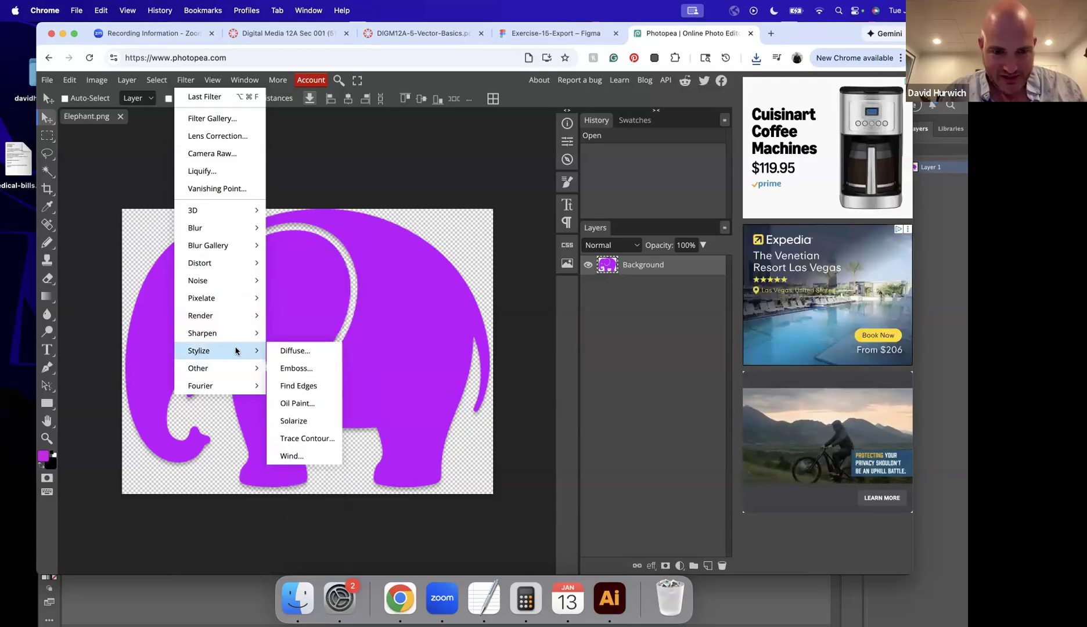
left_click(293, 403)
left_click_drag(265, 175, 541, 192)
left_click_drag(228, 161, 586, 174)
left_click_drag(541, 216, 618, 219)
left_click_drag(525, 251, 612, 250)
left_click_drag(572, 284, 520, 289)
left_click_drag(506, 370, 618, 369)
left_click(575, 369)
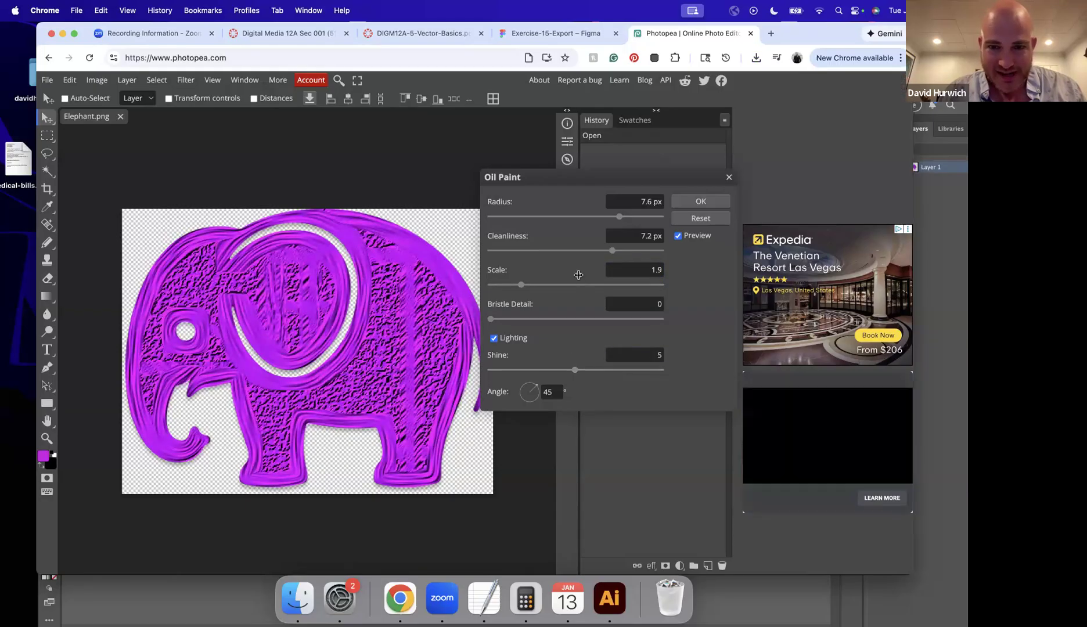
left_click(692, 200)
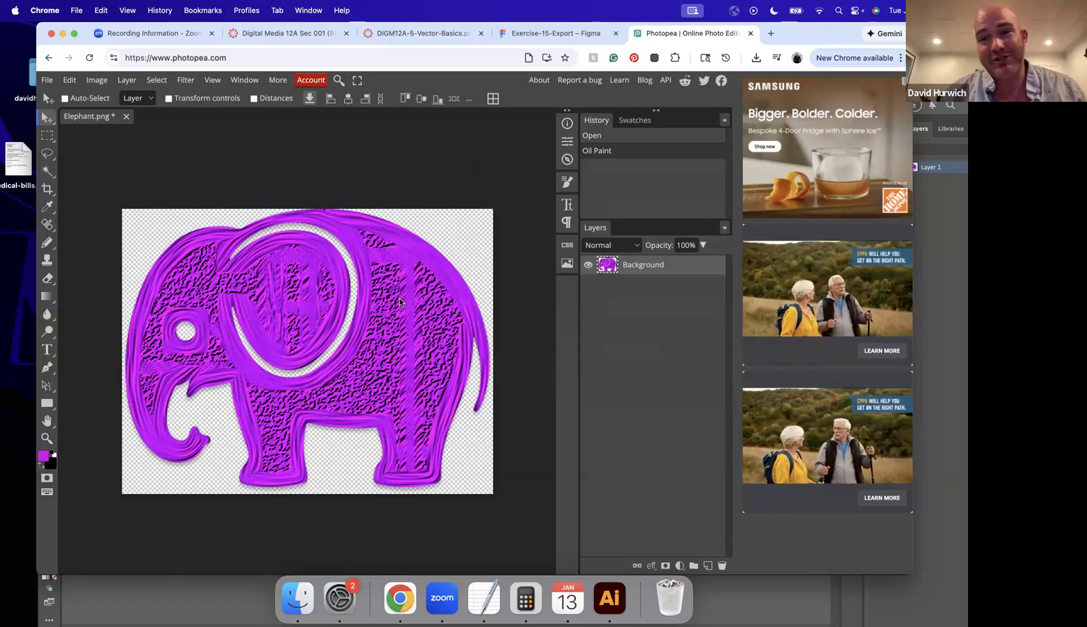
Return to the Canvas course page and open the convertio.co link from the Vector Basics module.
left_click(527, 33)
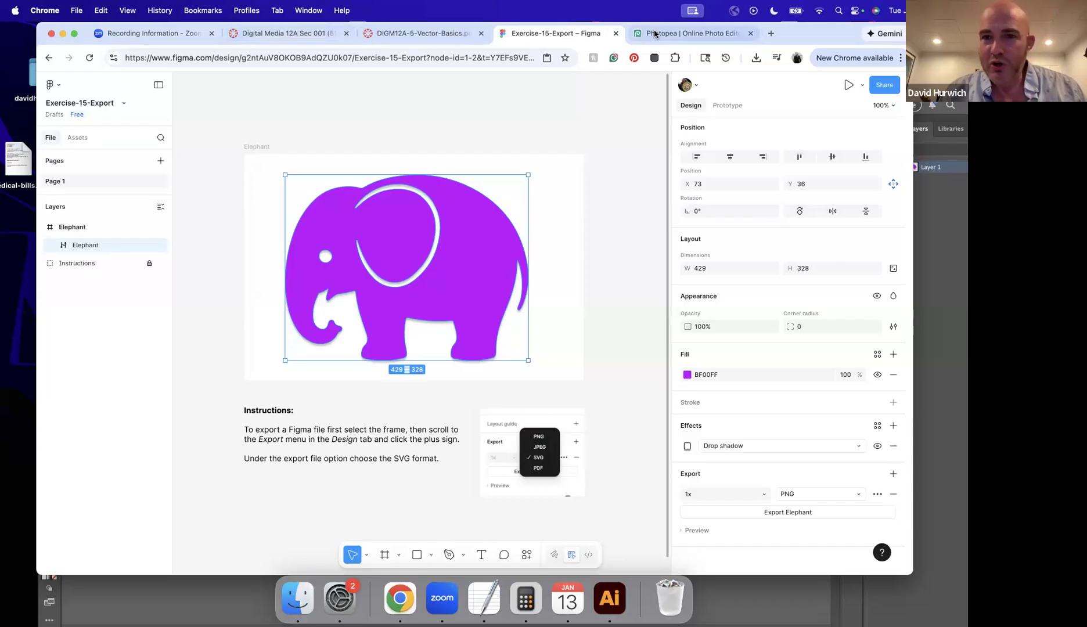
left_click(293, 34)
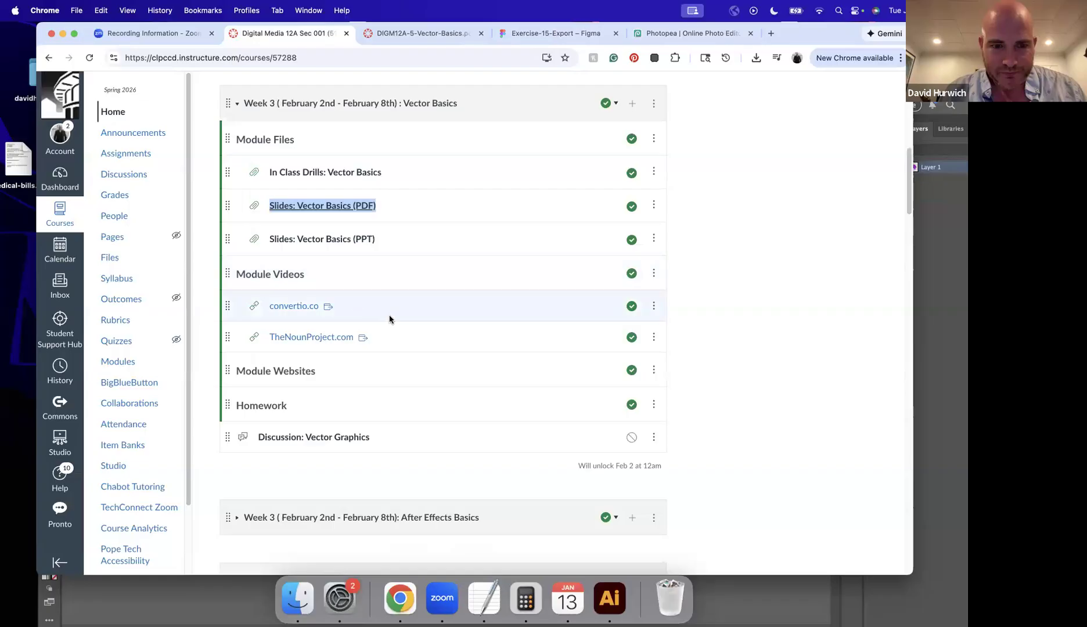
left_click(329, 306)
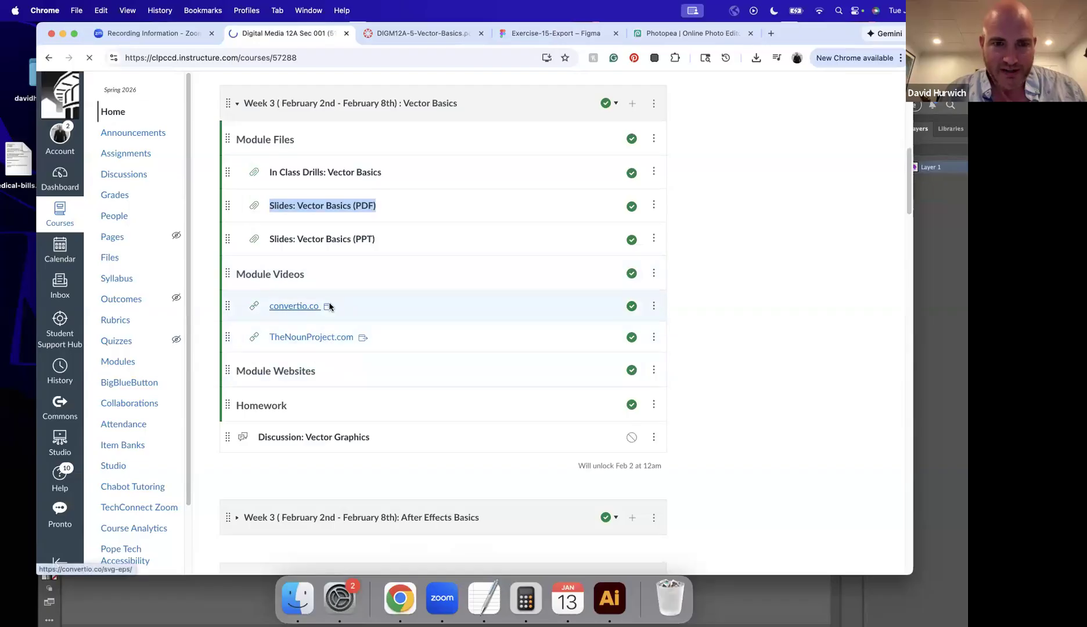
left_click(332, 160)
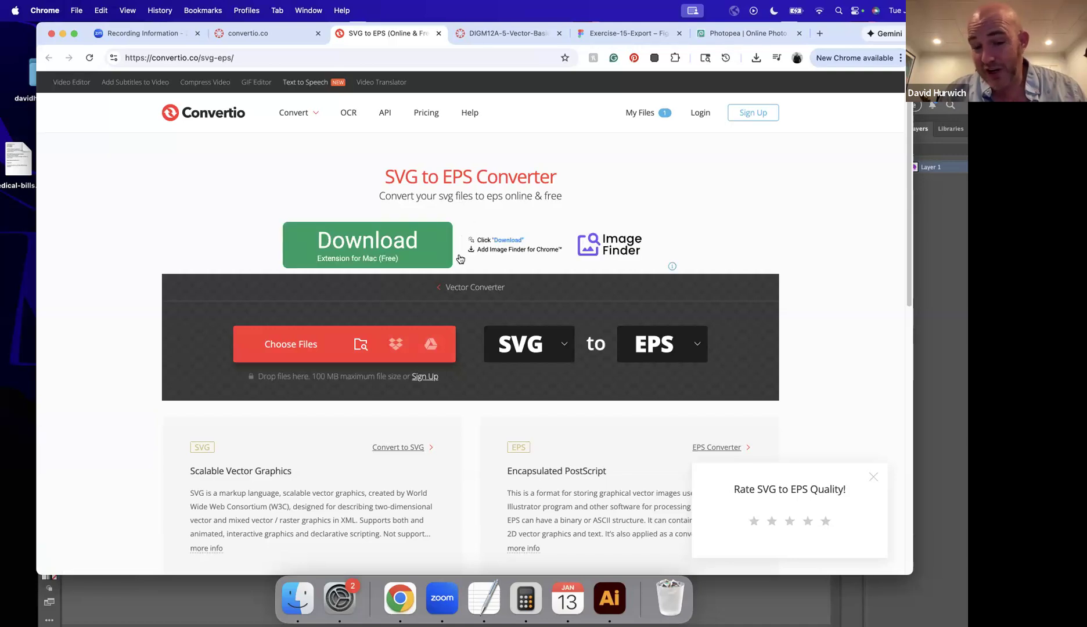
Switch to the TextEdit notes, highlight "encapsulated post script" beside EPS, and return to the Convertio page.
left_click(484, 598)
left_click_drag(592, 297, 308, 297)
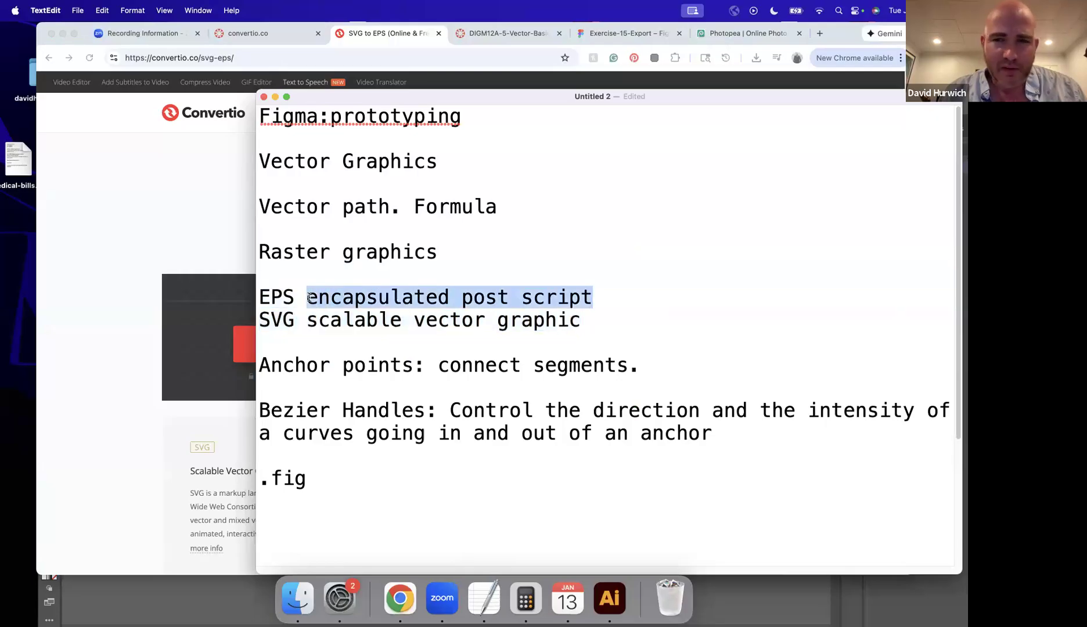
left_click(114, 288)
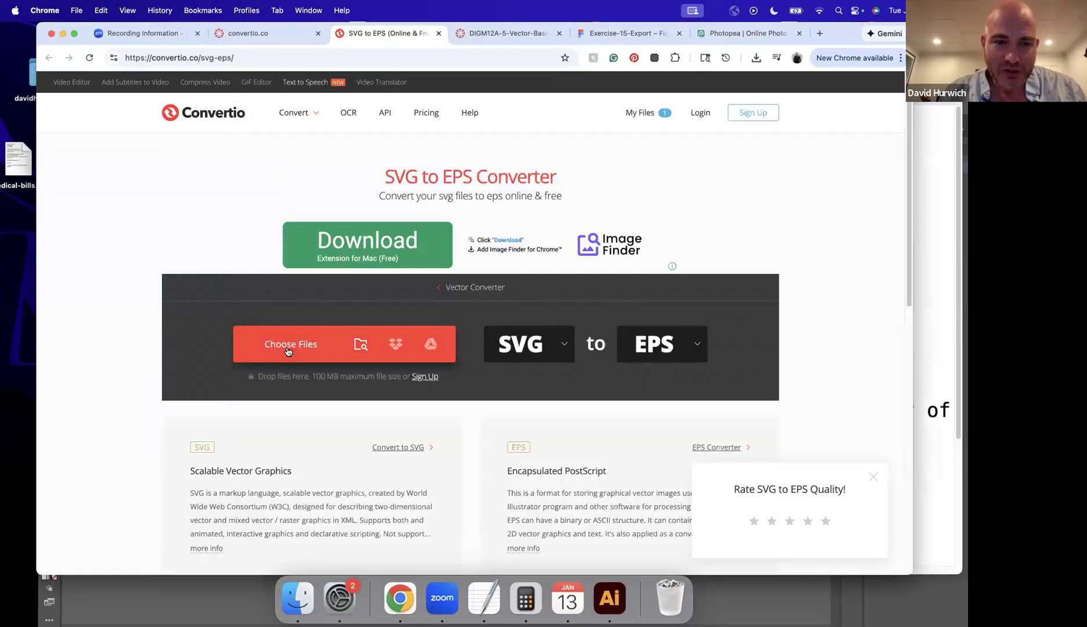
Choose Elephant.svg from the Downloads folder as the file to convert.
left_click(311, 346)
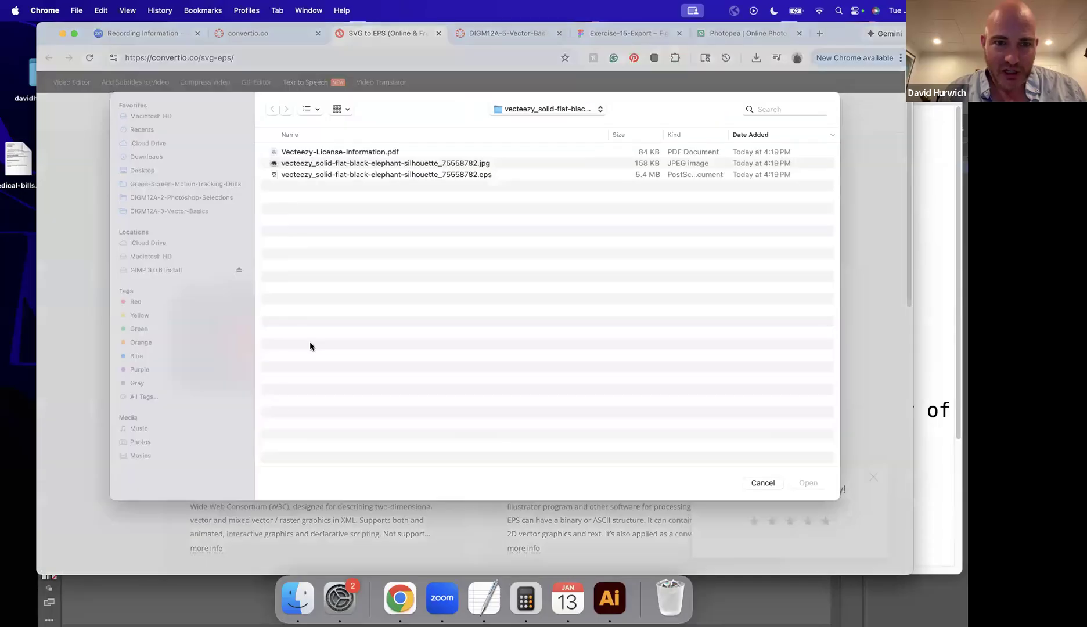
left_click(171, 160)
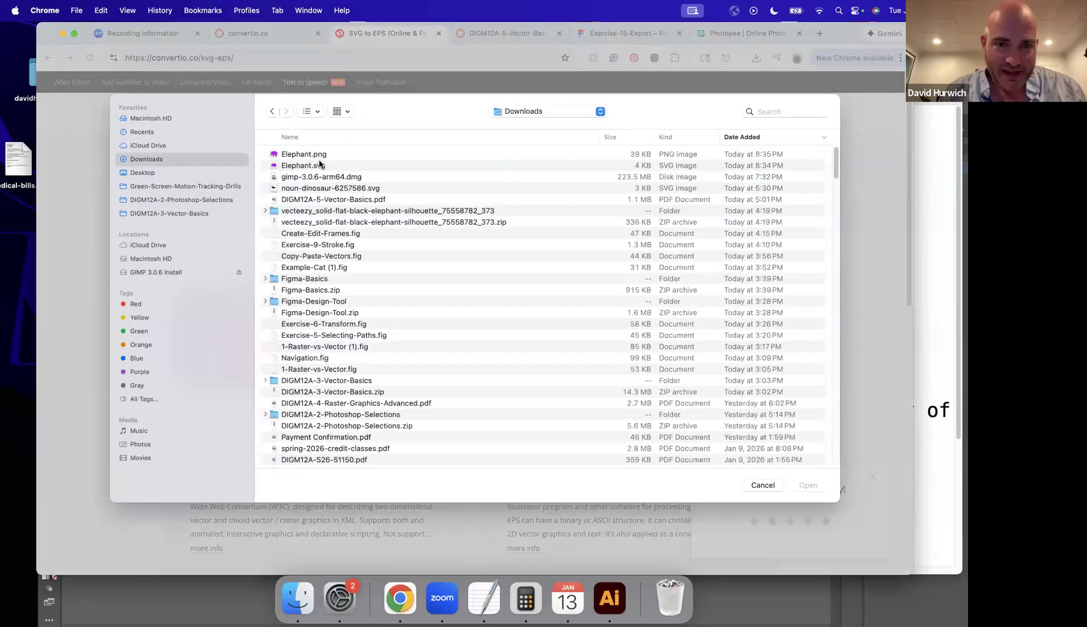
double_click(317, 166)
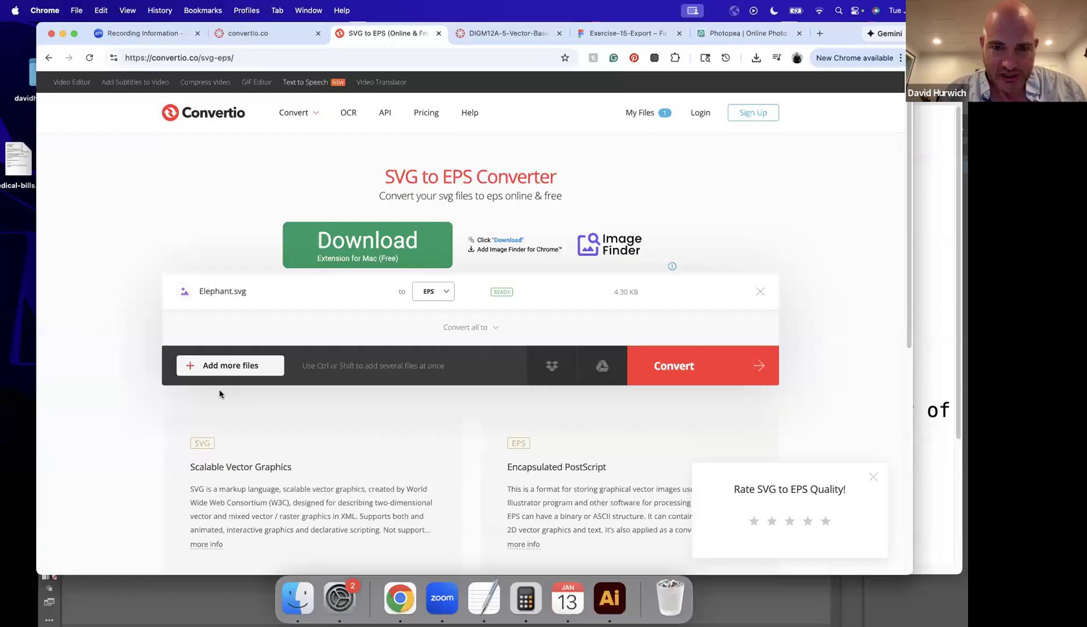
Look through the available output formats and set Elephant.svg to convert to the AI vector format.
left_click(433, 294)
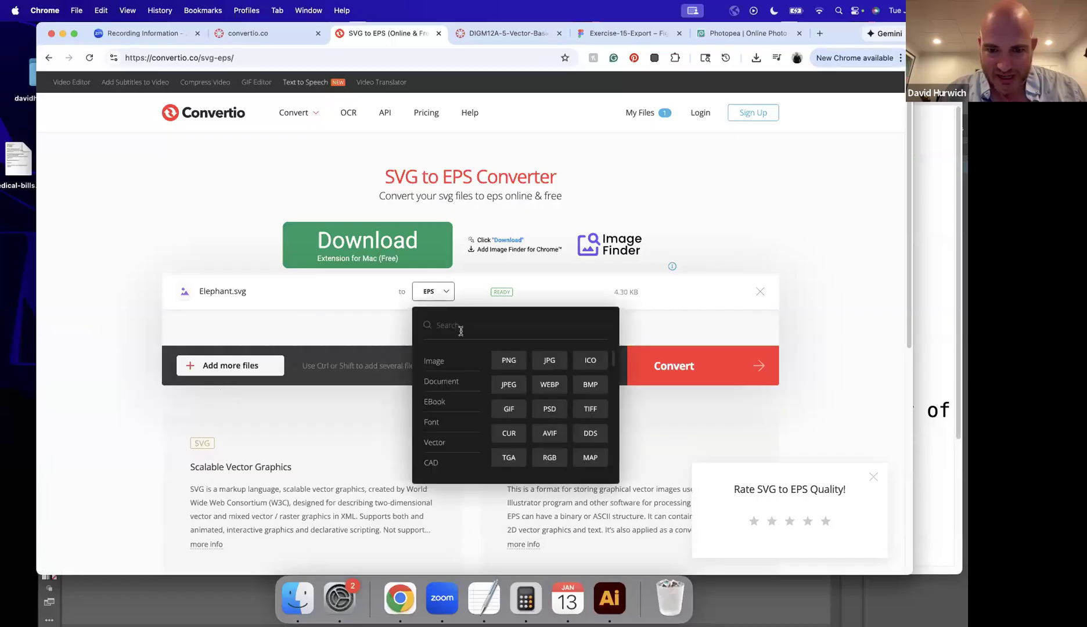
scroll(463, 433, "down", 6)
scroll(455, 382, "up", 5)
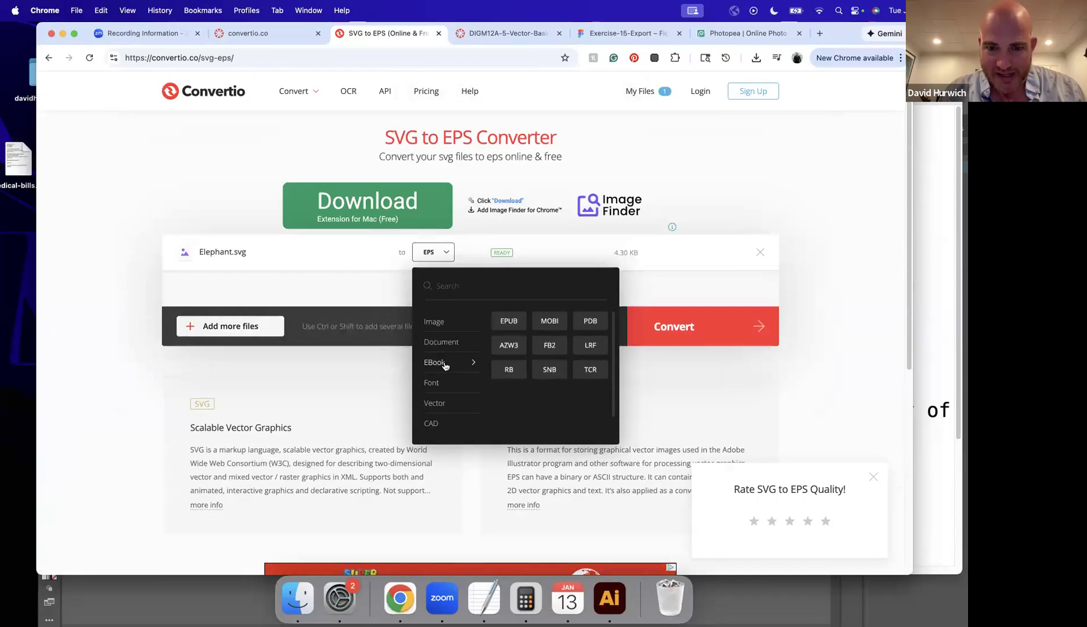
mouse_move(450, 404)
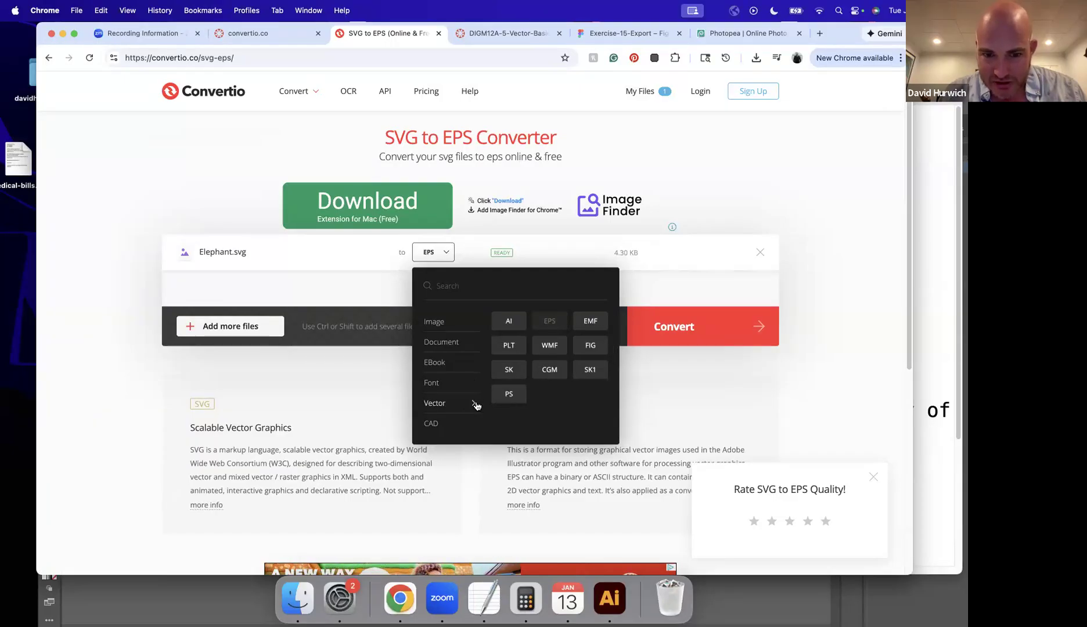
scroll(510, 369, "up", 1)
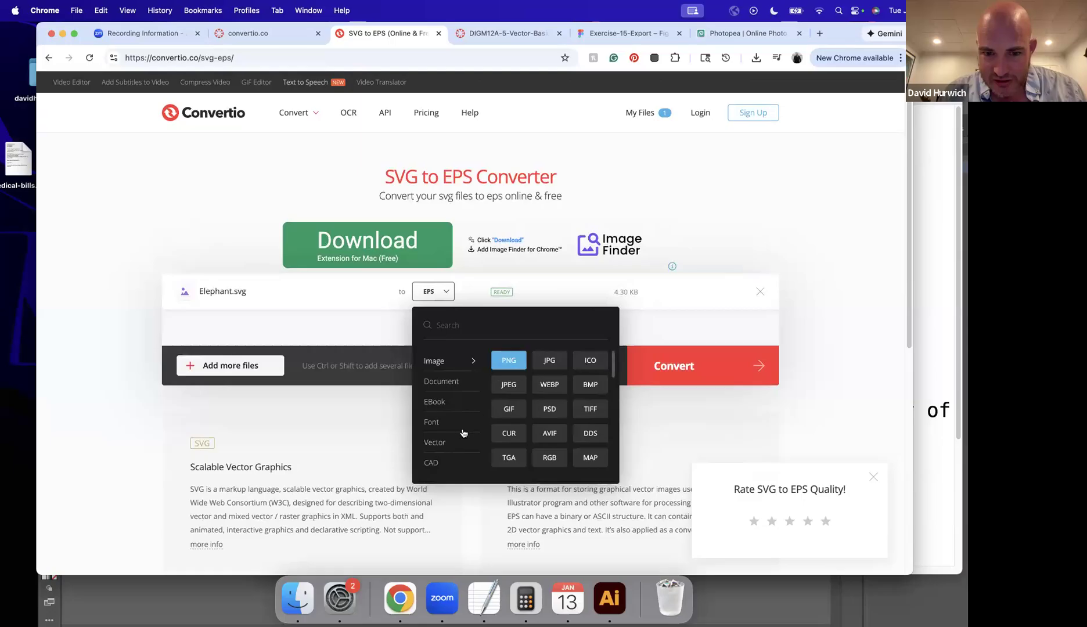
mouse_move(474, 444)
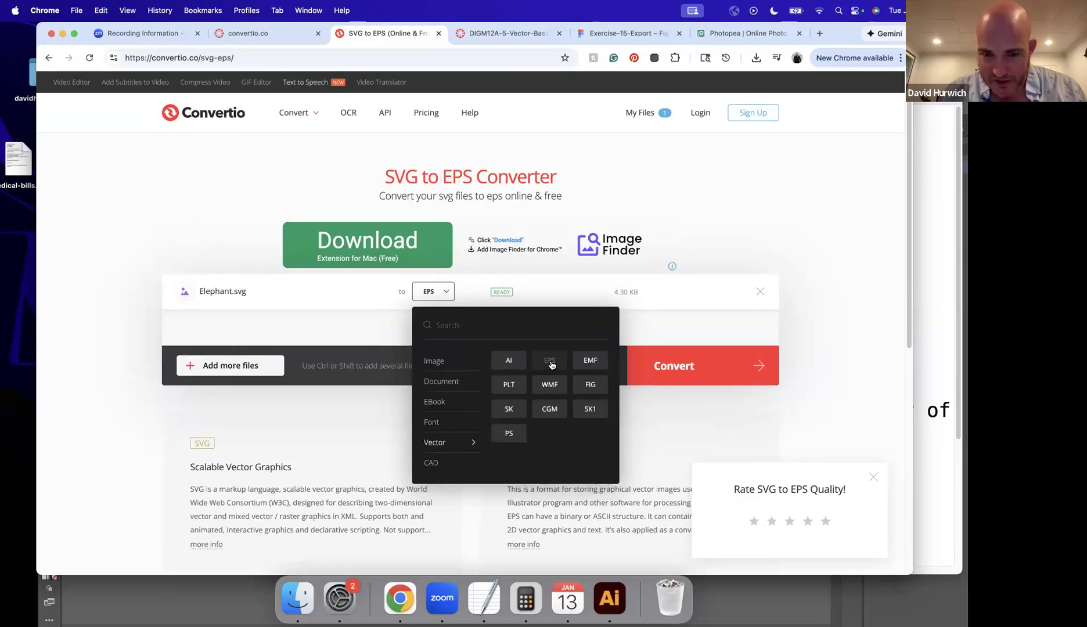
left_click(500, 361)
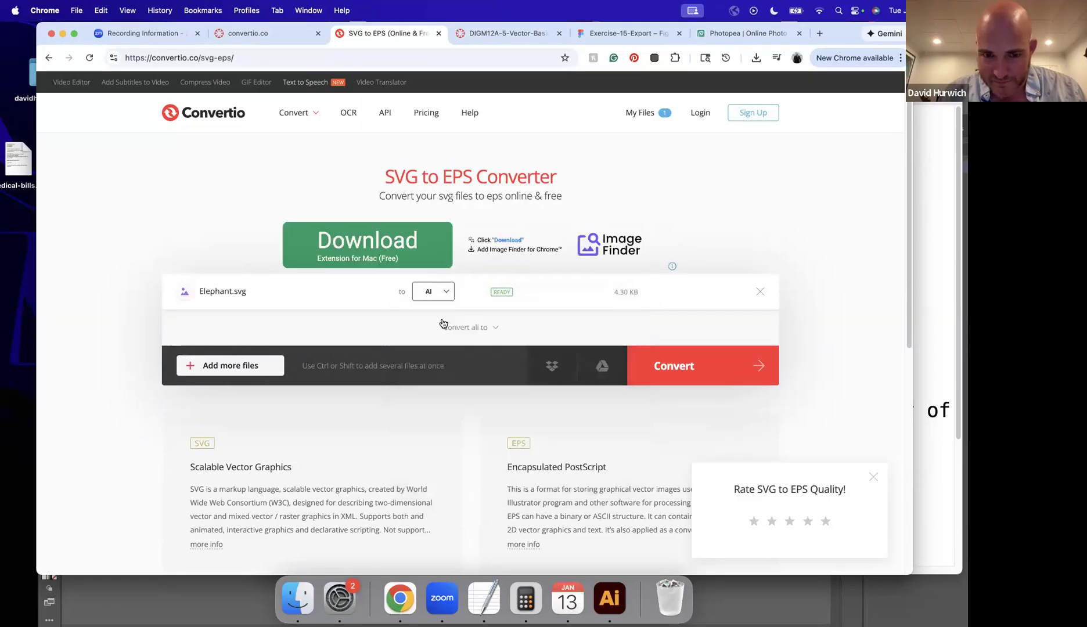
Set the output format of Elephant.svg to EPS and start the conversion.
left_click(440, 294)
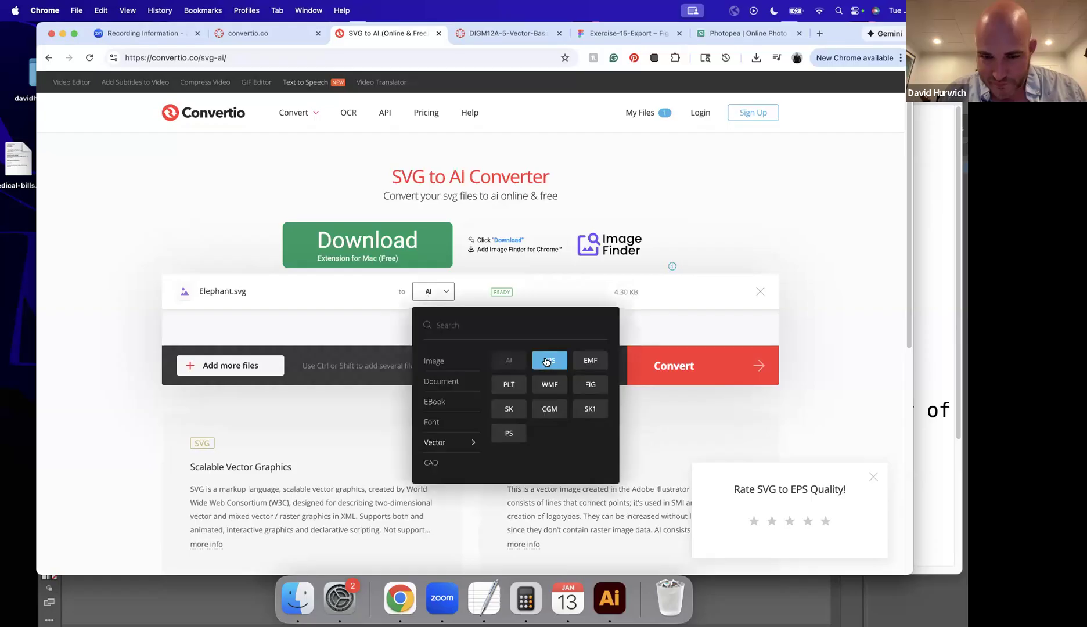
left_click(546, 362)
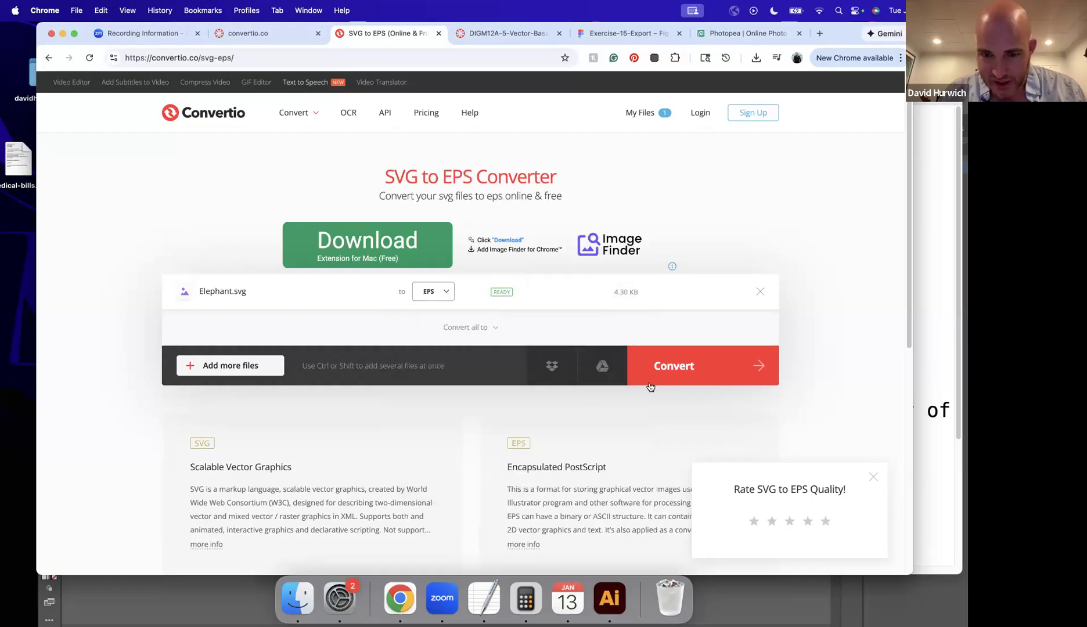
left_click(666, 371)
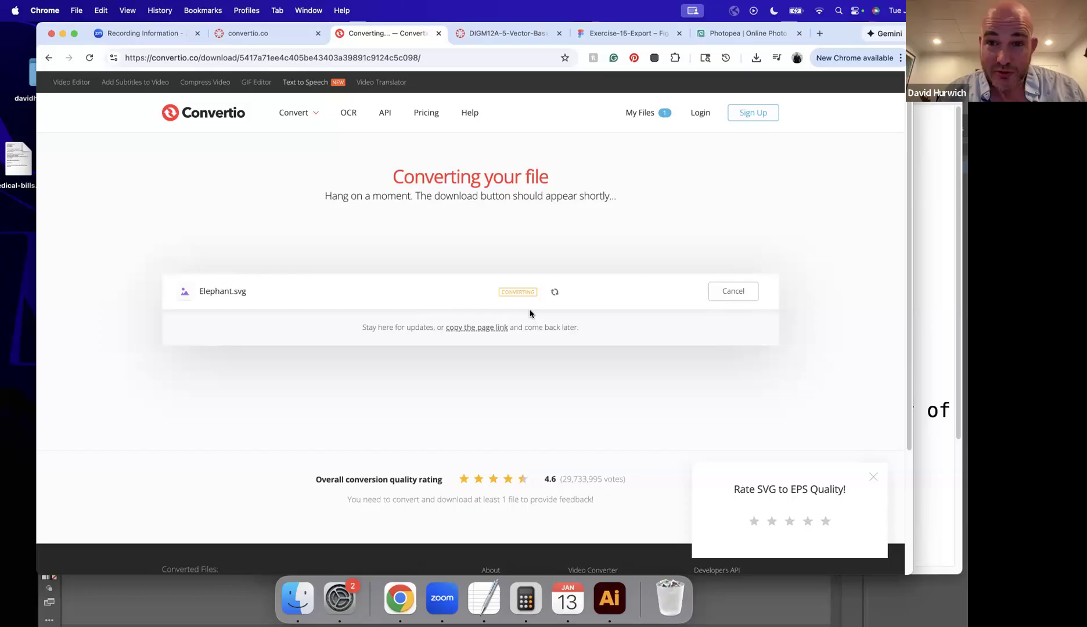
Download the converted Elephant.eps, switch to Finder, and select it in the Downloads folder, comparing it with Elephant.svg.
left_click(715, 293)
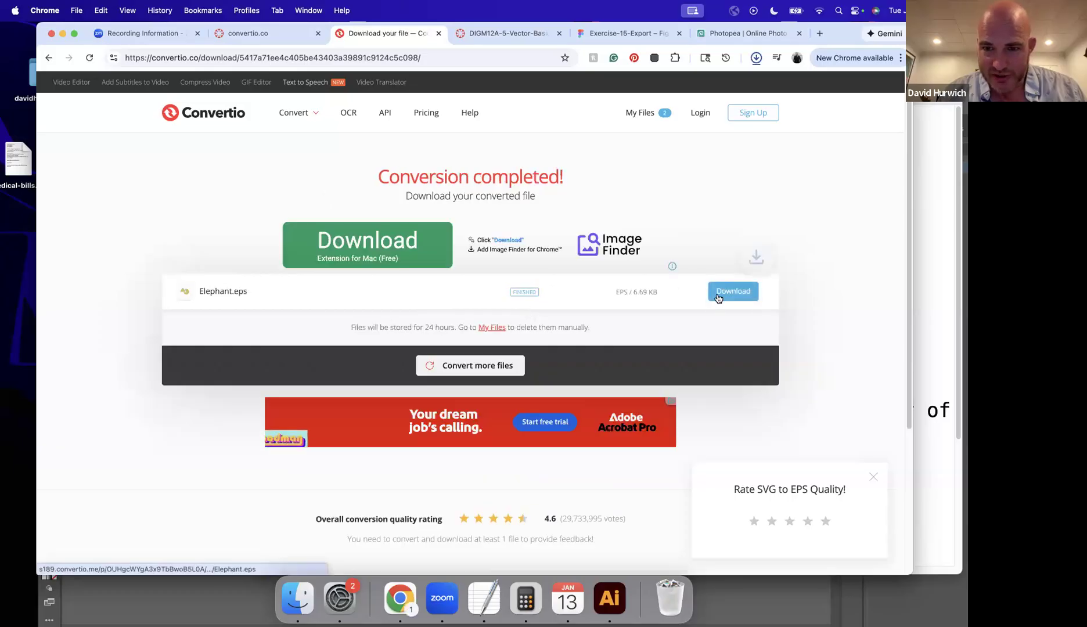
left_click(297, 598)
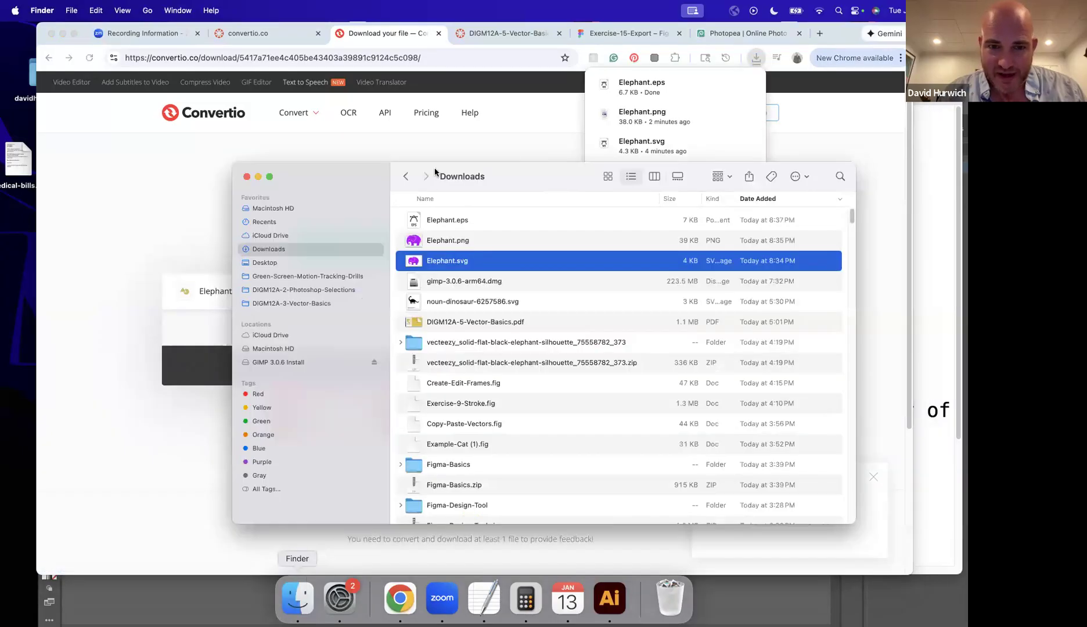
left_click(439, 223)
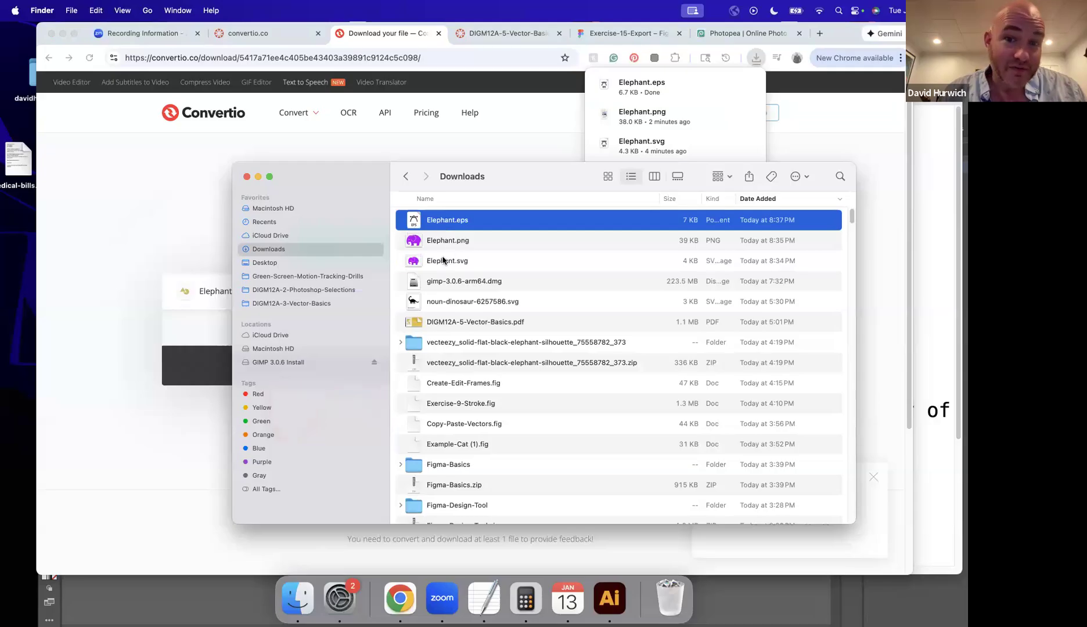
left_click(446, 259)
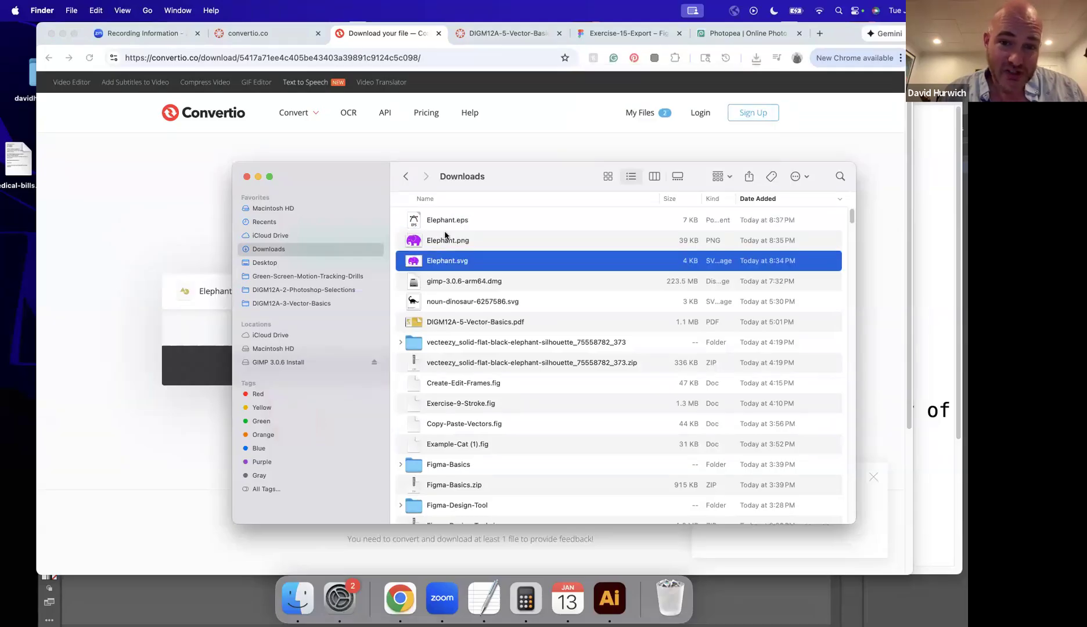
left_click(439, 223)
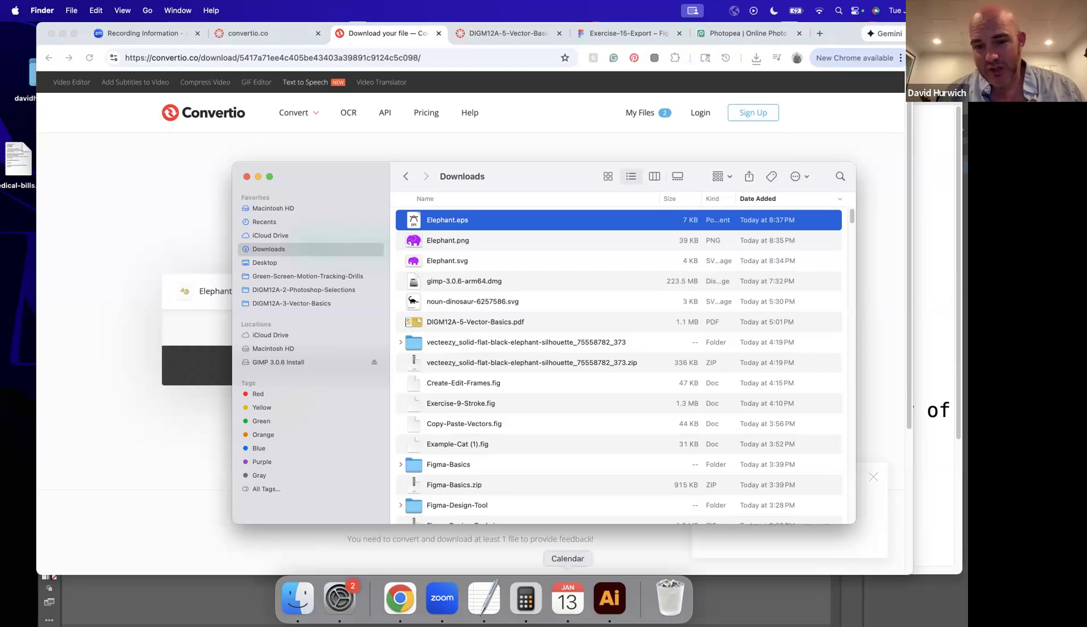
Switch to Illustrator, close the Elephant.svg document, and open Elephant.eps from the Downloads folder.
left_click(623, 607)
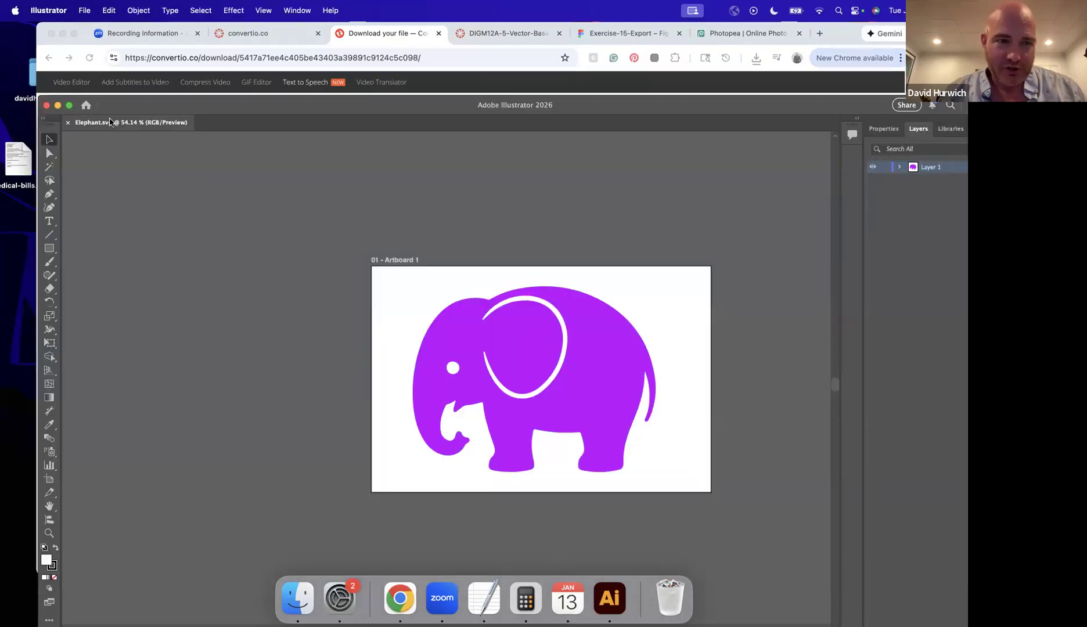
left_click(69, 123)
left_click(92, 12)
left_click(97, 58)
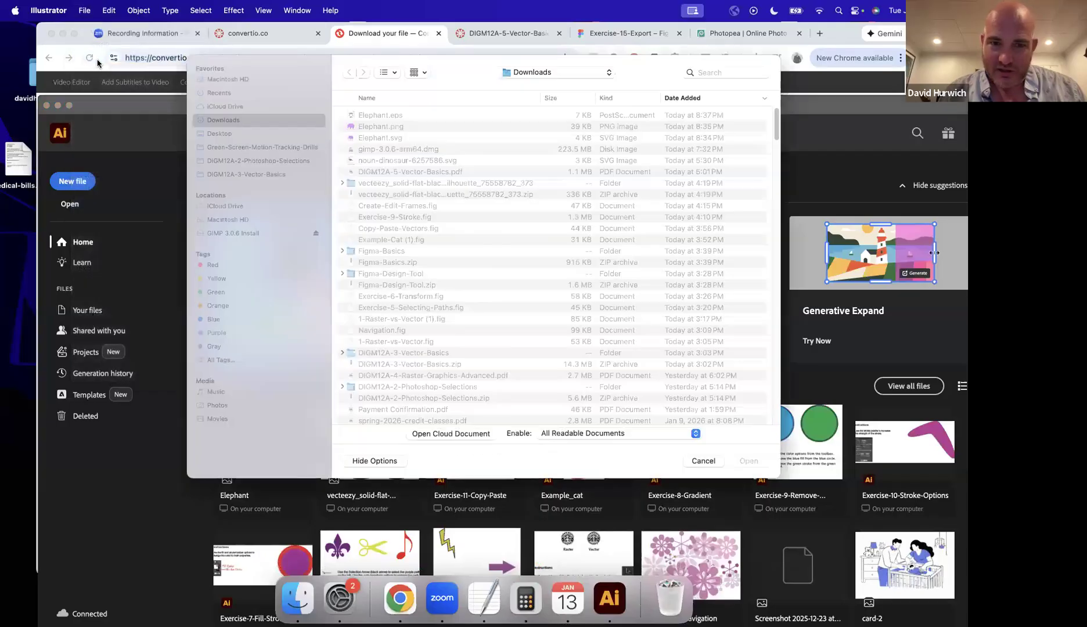
double_click(370, 115)
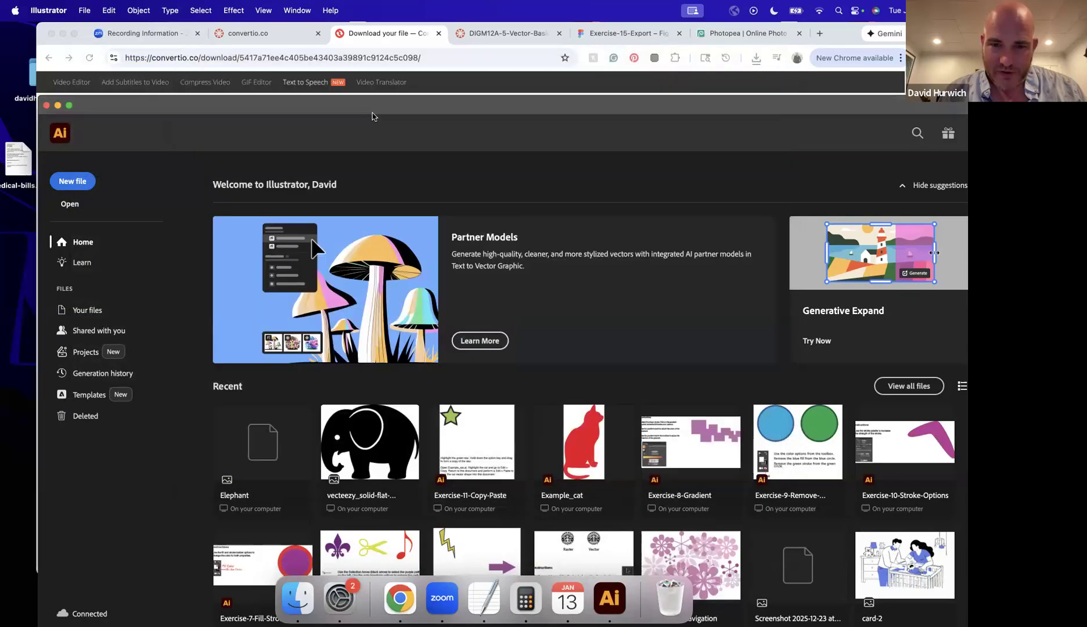
Examine the elephant artwork in Elephant.eps at several magnifications, and return to the Convertio page in Chrome.
key("super+minus")
key("super+minus")
key("super+minus")
key("super+minus")
key("super+minus")
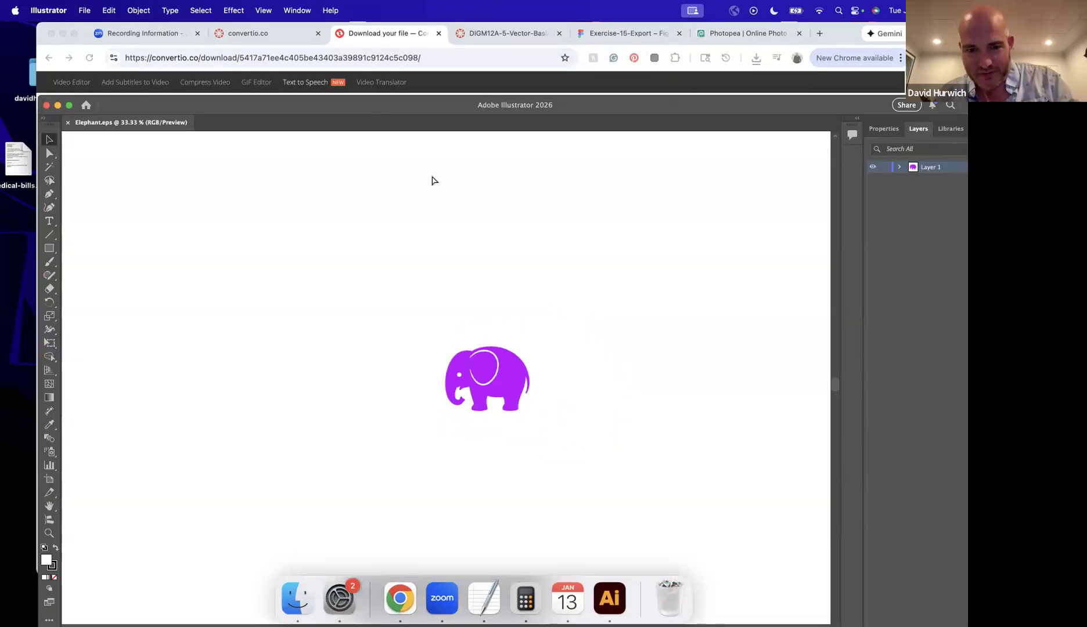
key("super+equal")
key("super+equal")
key("super+equal")
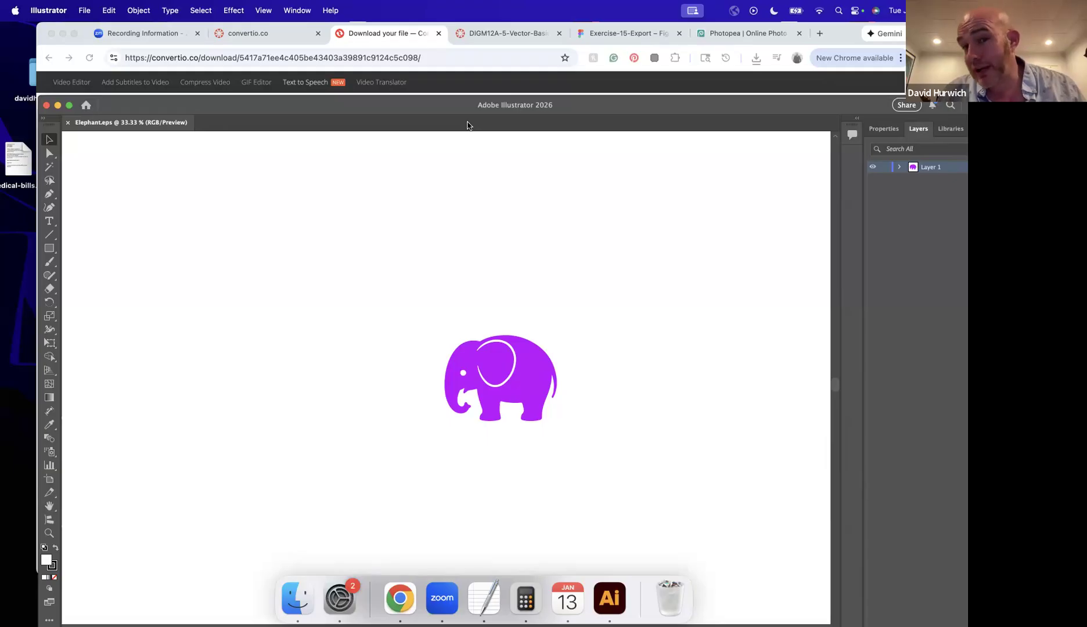
left_click(460, 85)
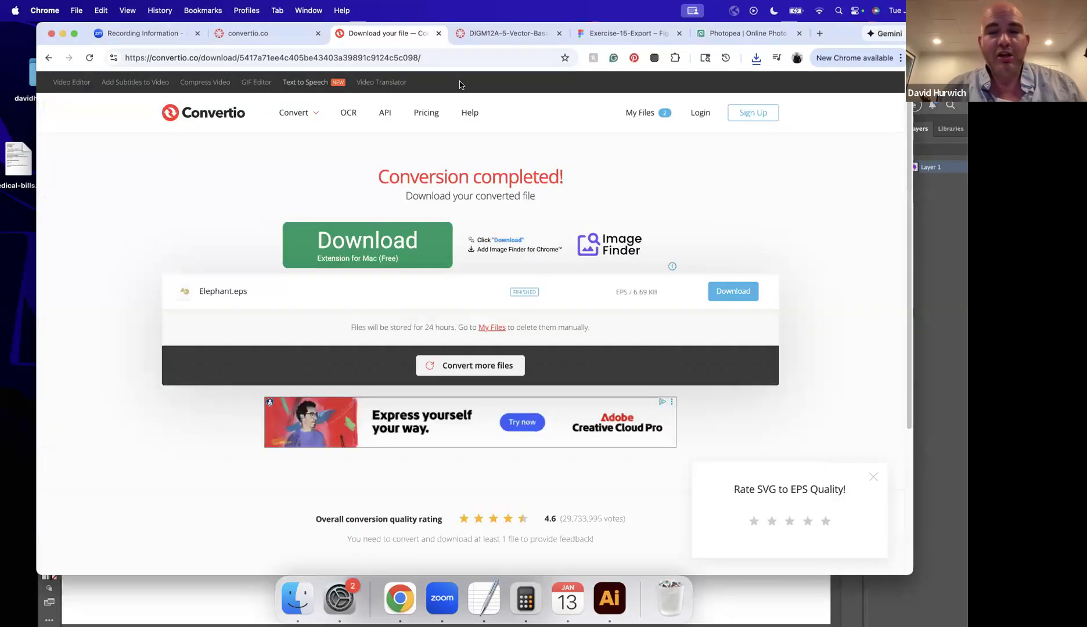